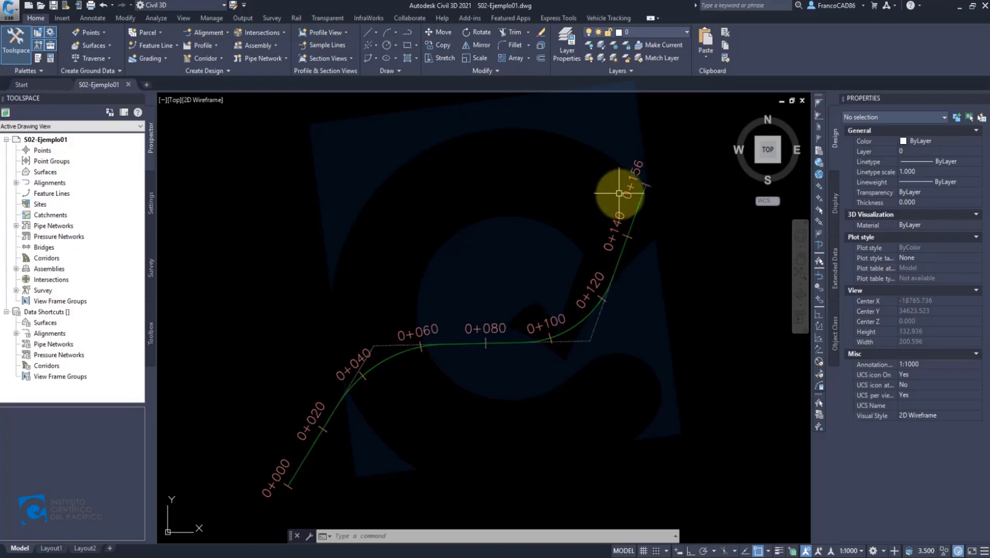
{"action": "left_click", "coordinate": [636, 214]}
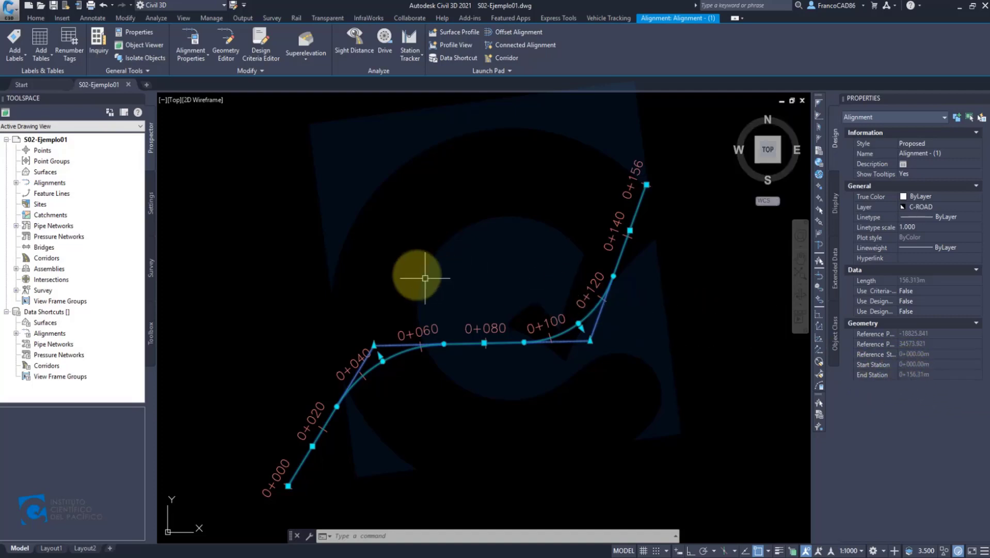
{"action": "key", "text": "Escape"}
{"action": "left_click_drag", "start_coordinate": [444, 338], "coordinate": [458, 307]}
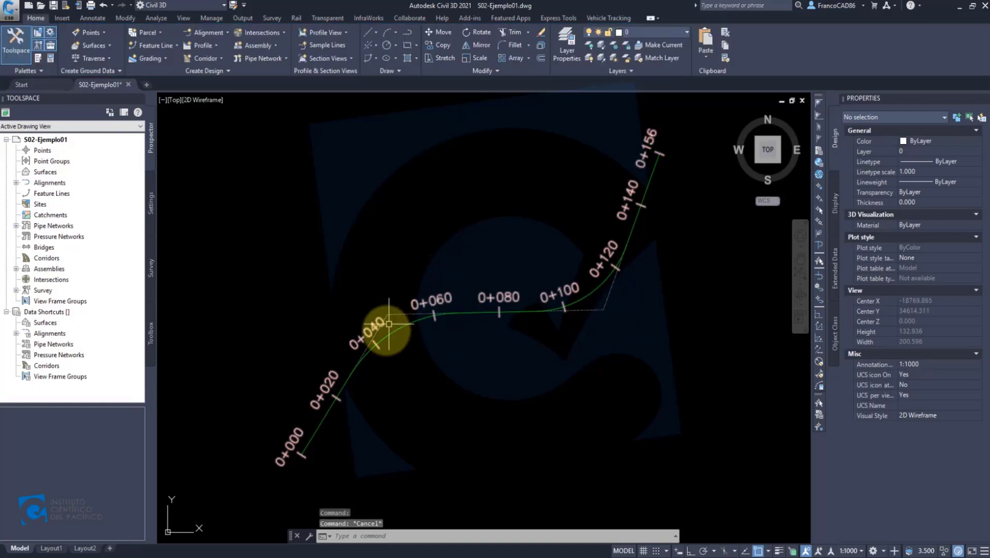
Step: Draw a row of three small circles, radius about 0.8, perpendicular to the alignment on the right side of station 0+000
{"action": "left_click_drag", "start_coordinate": [380, 371], "coordinate": [364, 331]}
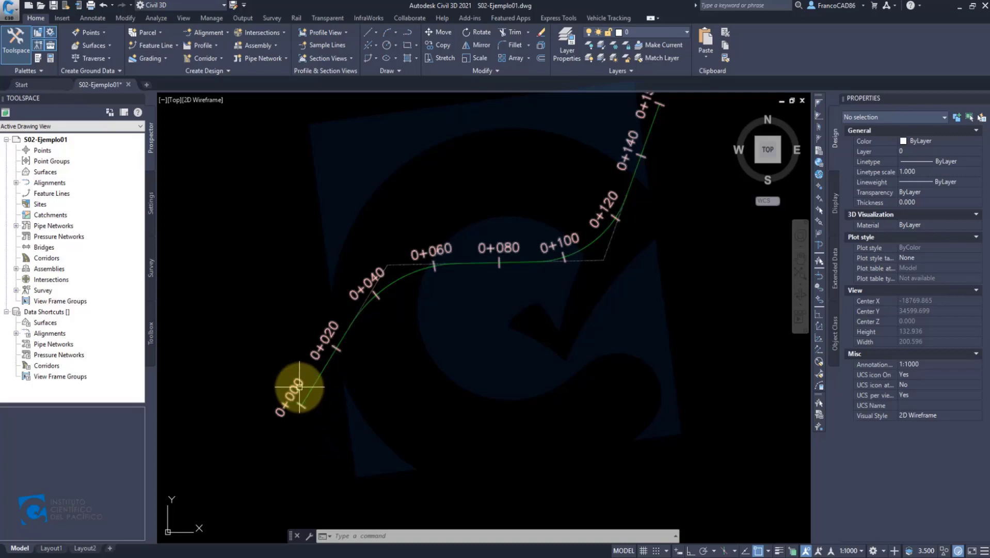
{"action": "type", "text": "c"}
{"action": "key", "text": "Return"}
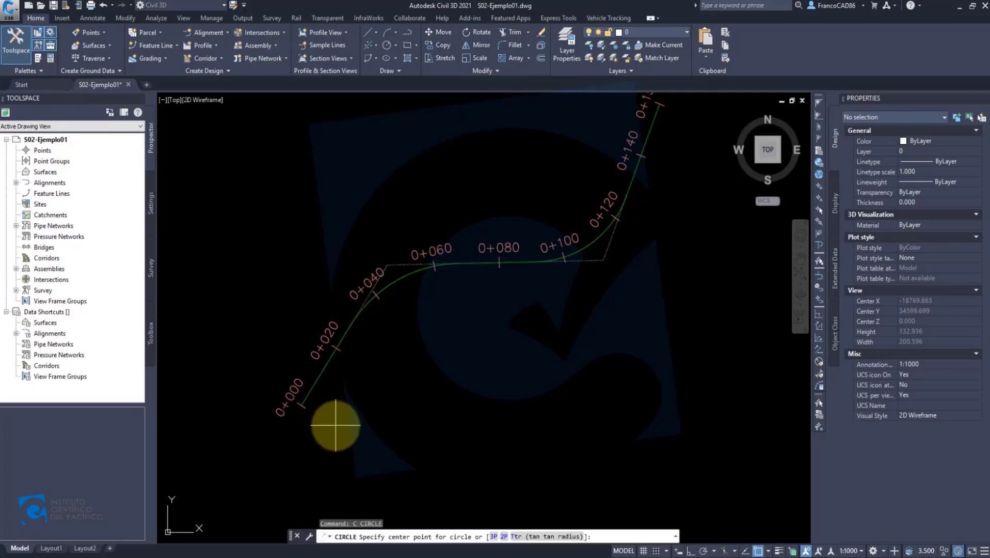
{"action": "left_click", "coordinate": [335, 425]}
{"action": "left_click", "coordinate": [334, 426]}
{"action": "key", "text": "Return"}
{"action": "left_click", "coordinate": [360, 439]}
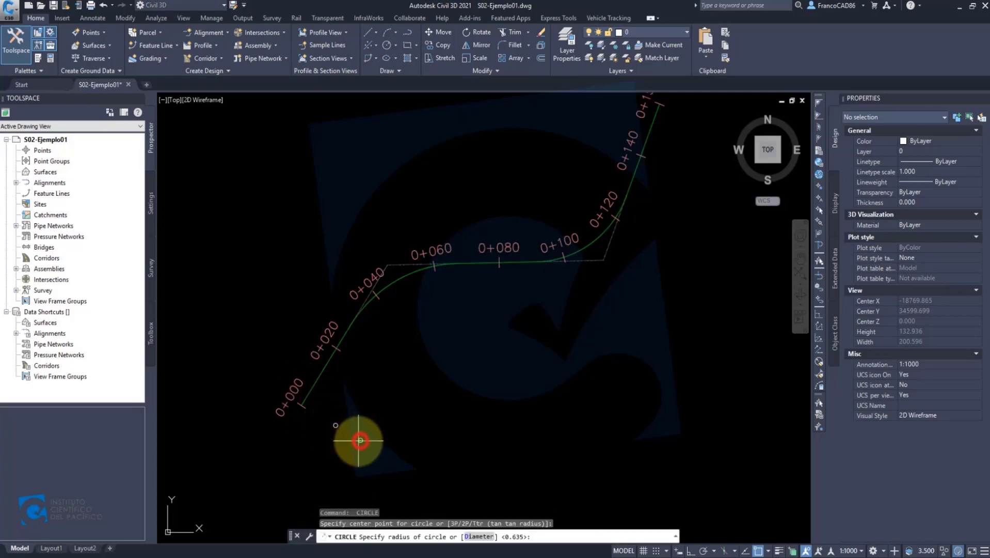
{"action": "key", "text": "Return"}
{"action": "key", "text": "Return"}
{"action": "left_click", "coordinate": [388, 458]}
{"action": "left_click", "coordinate": [386, 456]}
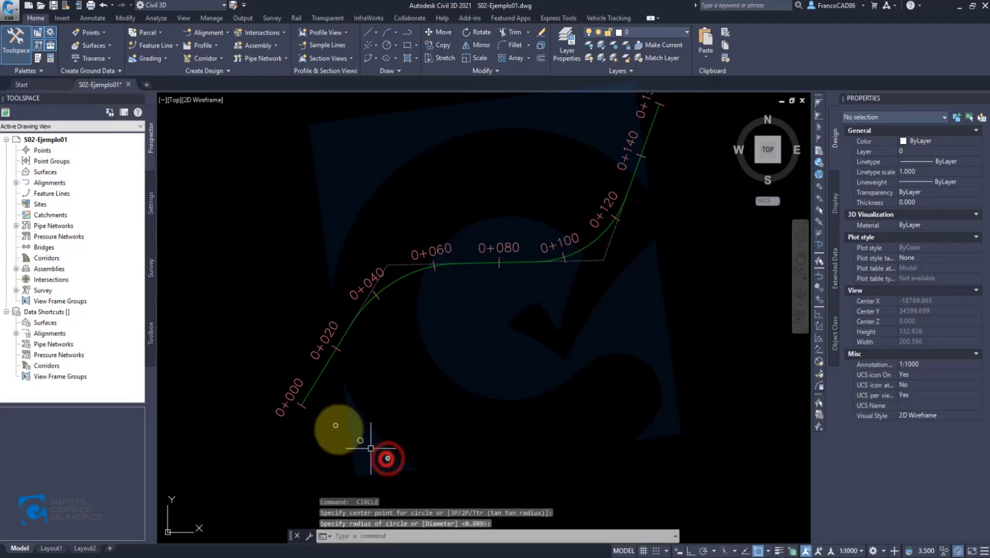
Step: Draw a row of three small circles, radius about 0.9, on the left side of the alignment at station 0+000
{"action": "key", "text": "Return"}
{"action": "left_click", "coordinate": [267, 387]}
{"action": "left_click", "coordinate": [265, 386]}
{"action": "key", "text": "Return"}
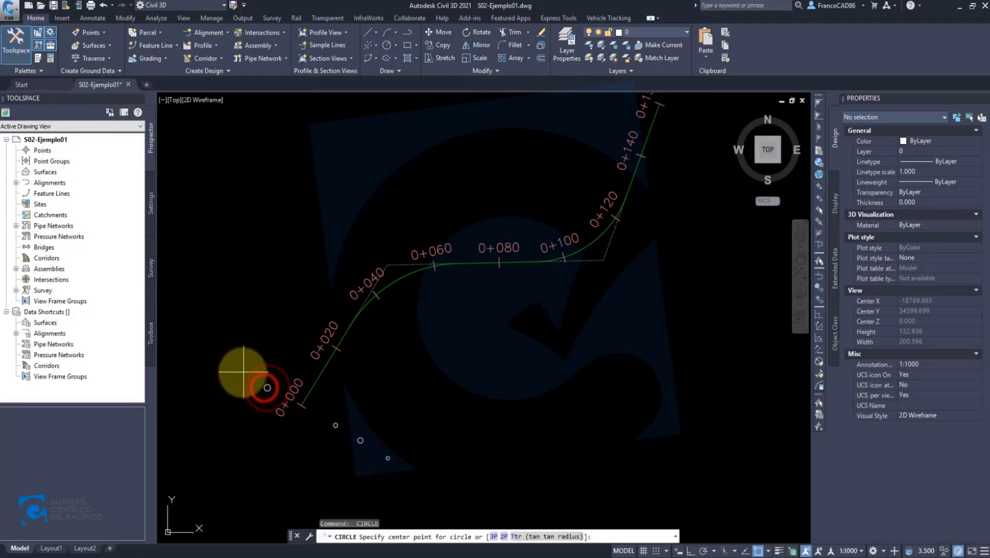
{"action": "left_click", "coordinate": [241, 372]}
{"action": "left_click", "coordinate": [237, 368]}
{"action": "key", "text": "Return"}
{"action": "left_click", "coordinate": [219, 356]}
{"action": "left_click", "coordinate": [217, 352]}
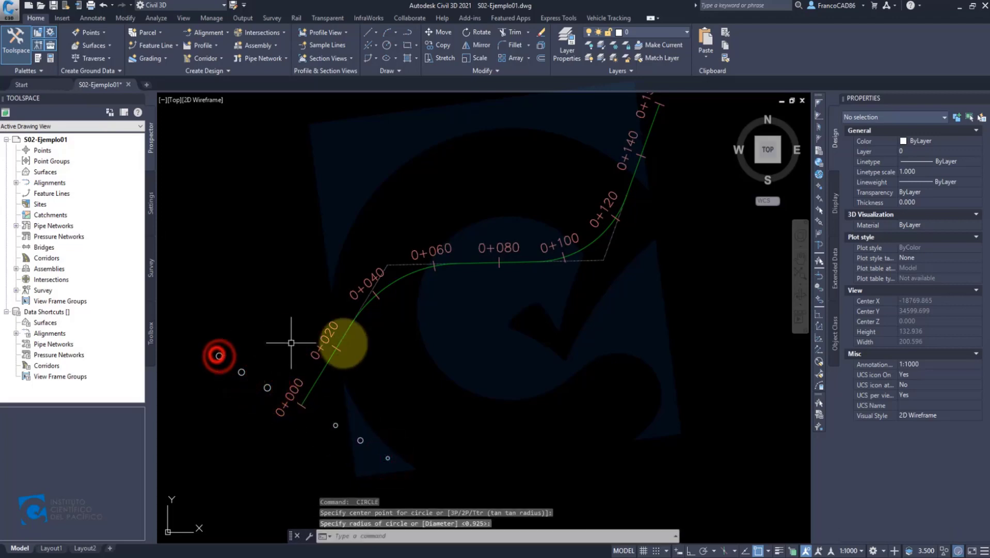
Step: Draw a row of three small circles, radius about 0.9, on the right side of the alignment at station 0+020
{"action": "key", "text": "Return"}
{"action": "left_click", "coordinate": [349, 355]}
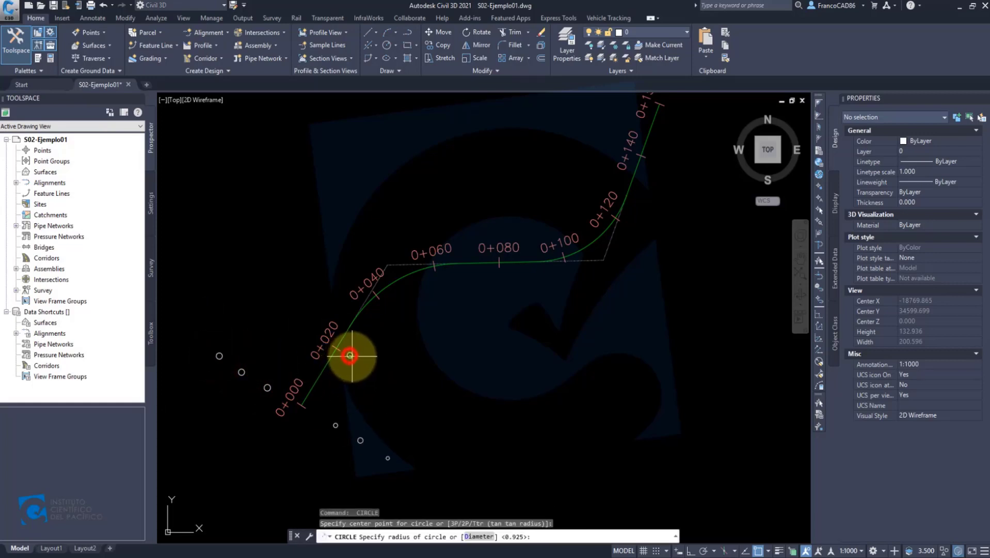
{"action": "left_click", "coordinate": [351, 356]}
{"action": "key", "text": "Return"}
{"action": "left_click", "coordinate": [384, 372]}
{"action": "left_click", "coordinate": [388, 374]}
{"action": "key", "text": "Return"}
{"action": "left_click", "coordinate": [411, 388]}
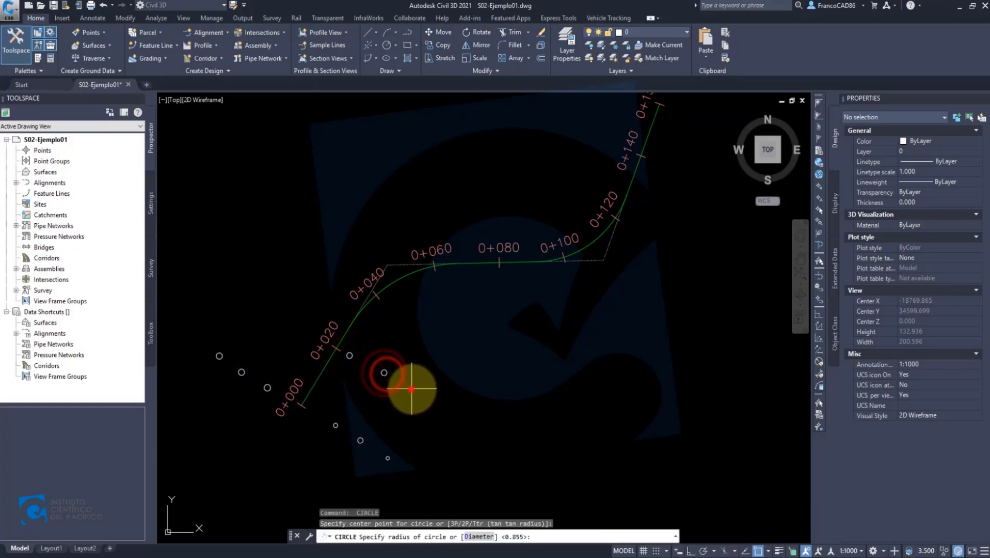
{"action": "left_click", "coordinate": [415, 389]}
Step: Draw a row of three small circles on the left side of the alignment at station 0+020
{"action": "key", "text": "Return"}
{"action": "left_click", "coordinate": [306, 325]}
{"action": "left_click", "coordinate": [308, 326]}
{"action": "key", "text": "Return"}
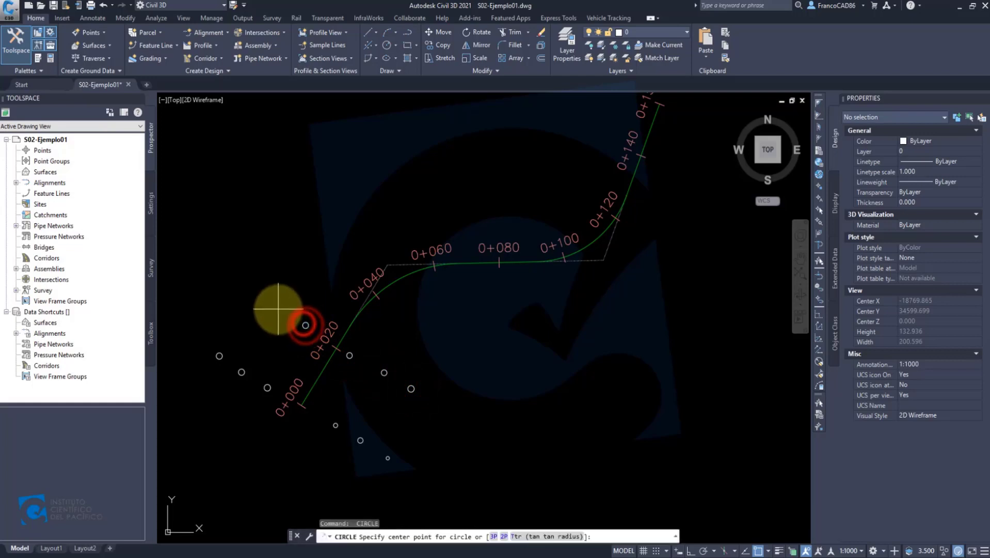
{"action": "left_click", "coordinate": [278, 308]}
{"action": "left_click", "coordinate": [281, 309]}
{"action": "key", "text": "Return"}
{"action": "left_click", "coordinate": [258, 296]}
{"action": "left_click", "coordinate": [261, 297]}
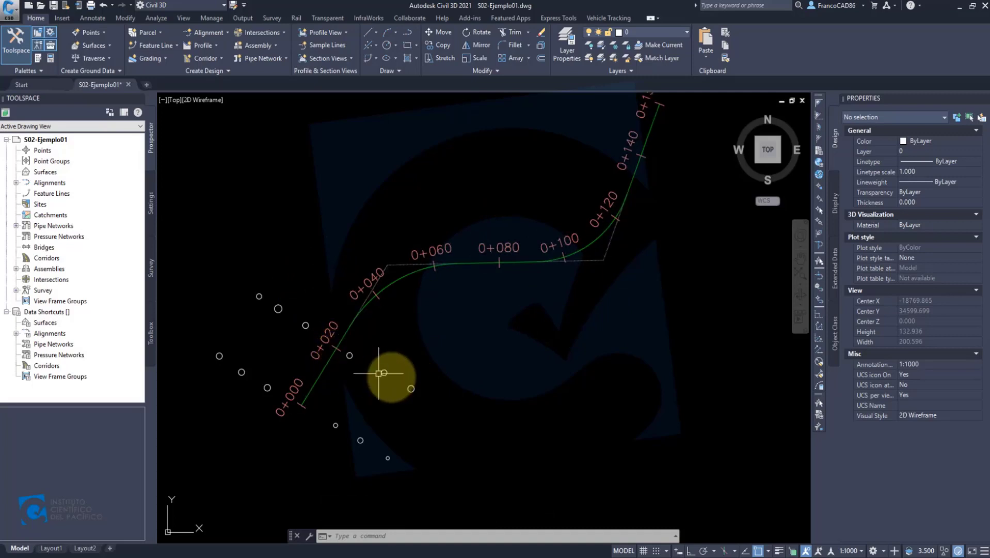
Step: Open the point creation tools with the whole alignment in view
{"action": "left_click_drag", "start_coordinate": [592, 223], "coordinate": [544, 292]}
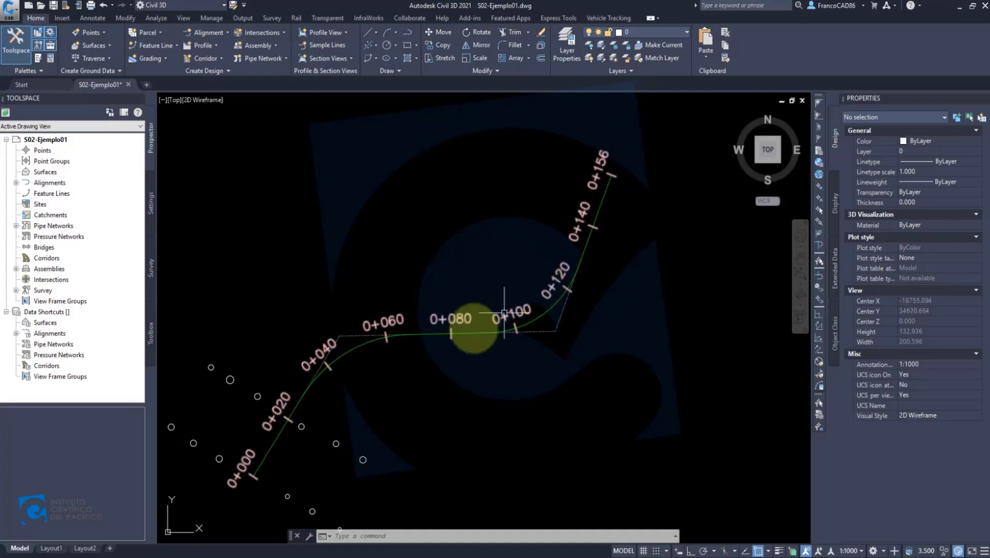
{"action": "left_click_drag", "start_coordinate": [416, 364], "coordinate": [521, 266]}
{"action": "left_click_drag", "start_coordinate": [442, 281], "coordinate": [359, 329]}
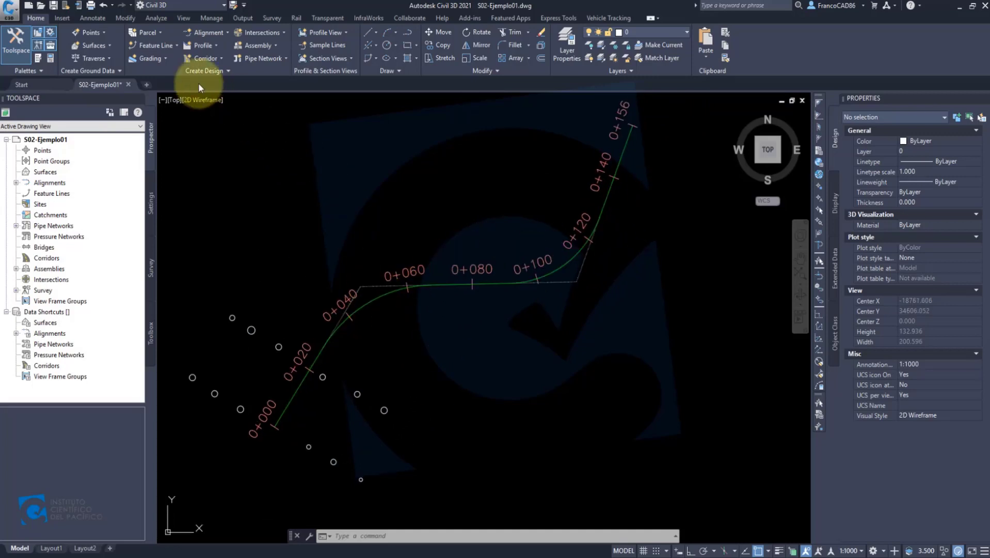
{"action": "left_click", "coordinate": [93, 32]}
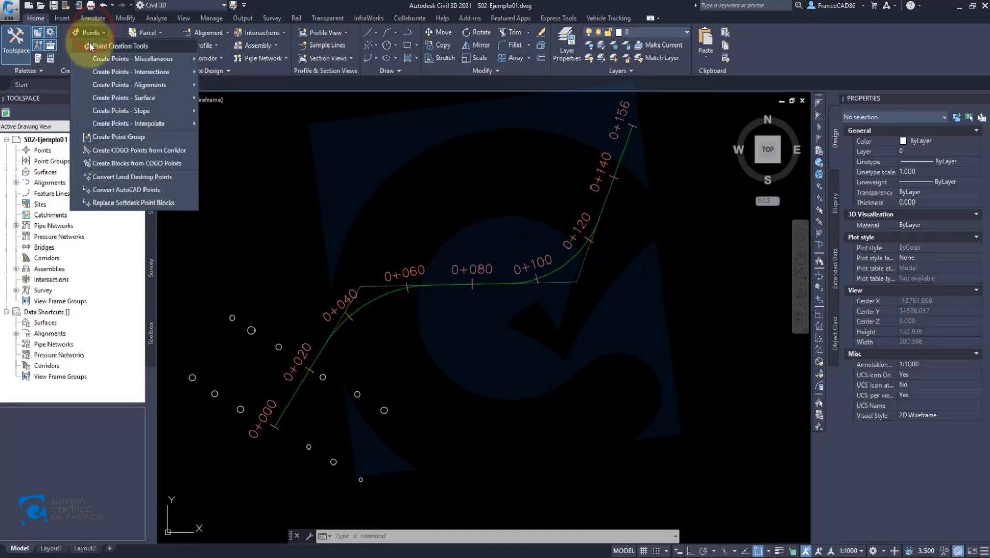
{"action": "left_click", "coordinate": [88, 44]}
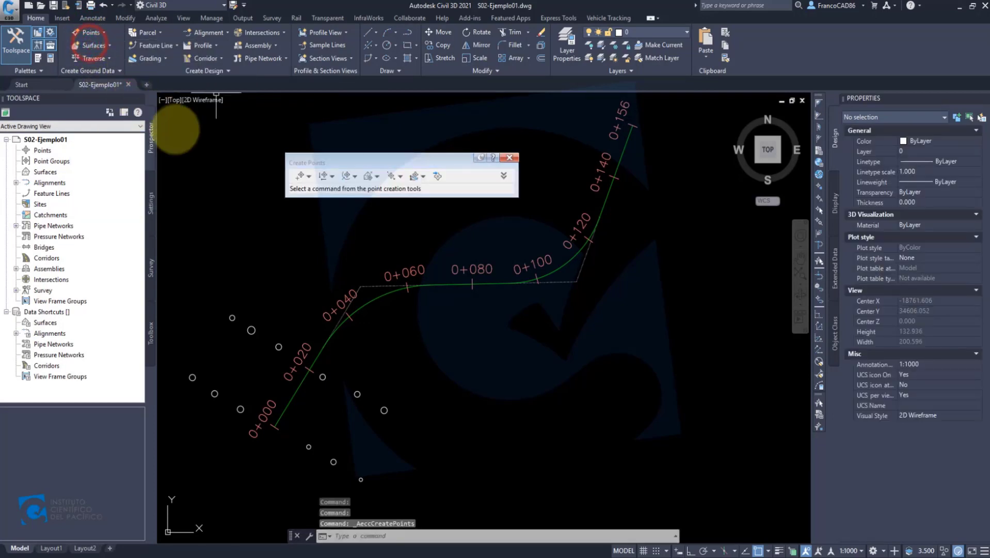
Step: Try creating a Station/Offset point on the right side of the alignment near station 0+060
{"action": "left_click", "coordinate": [356, 177]}
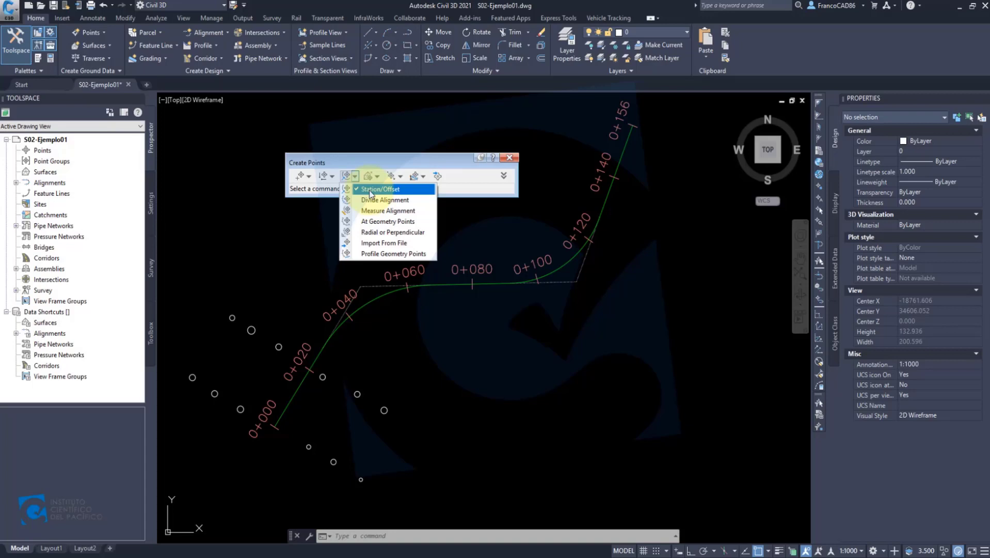
{"action": "left_click", "coordinate": [370, 194]}
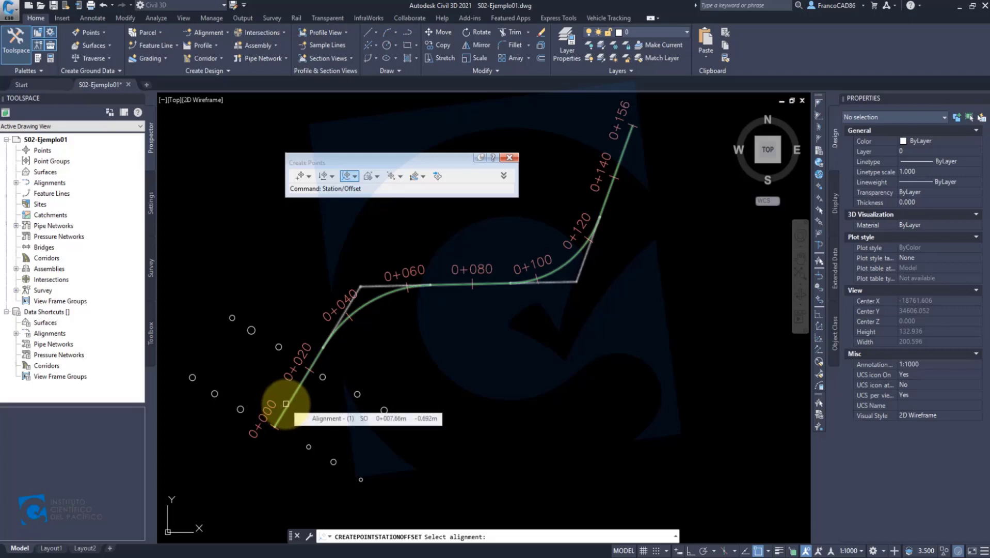
{"action": "left_click", "coordinate": [286, 403]}
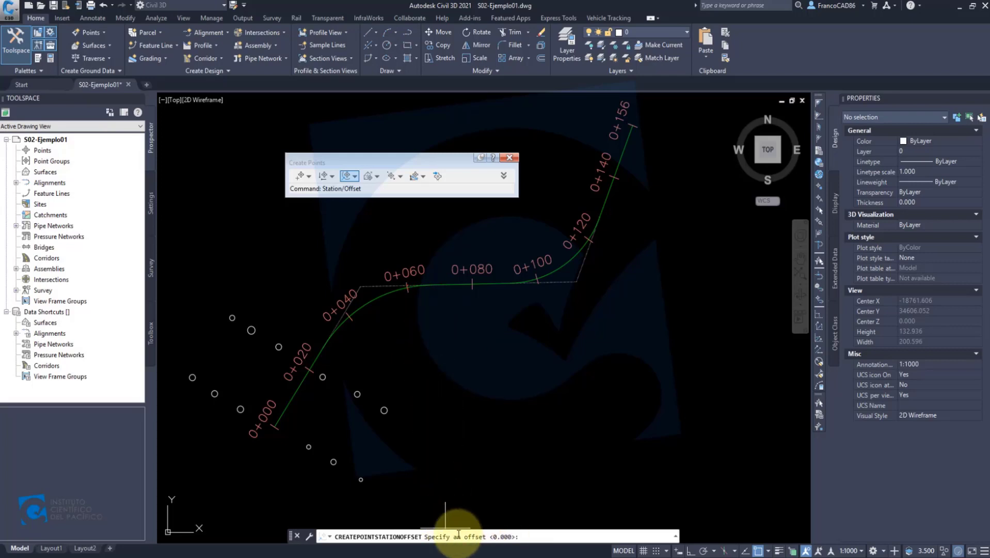
{"action": "scroll", "coordinate": [413, 303], "scroll_direction": "up", "scroll_amount": 4}
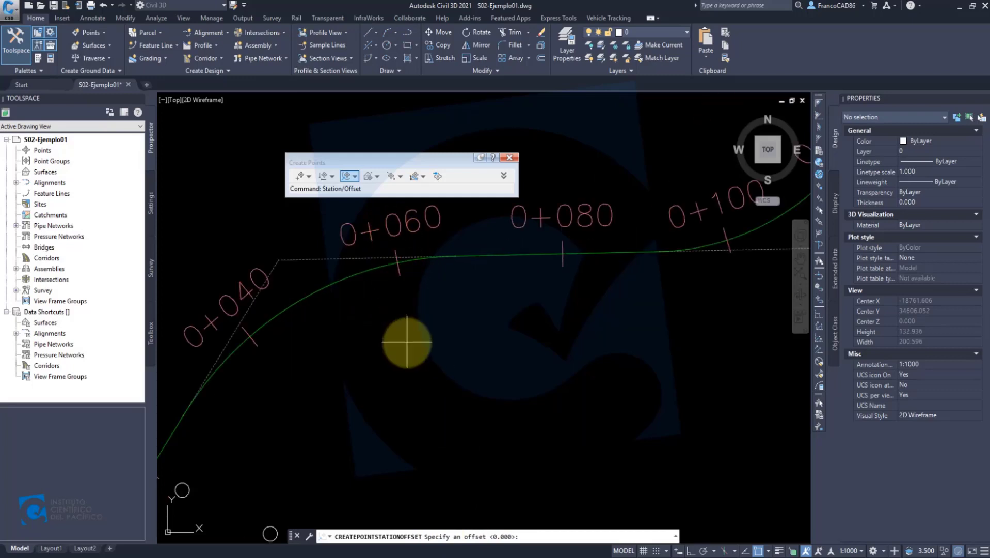
{"action": "scroll", "coordinate": [391, 264], "scroll_direction": "down", "scroll_amount": 2}
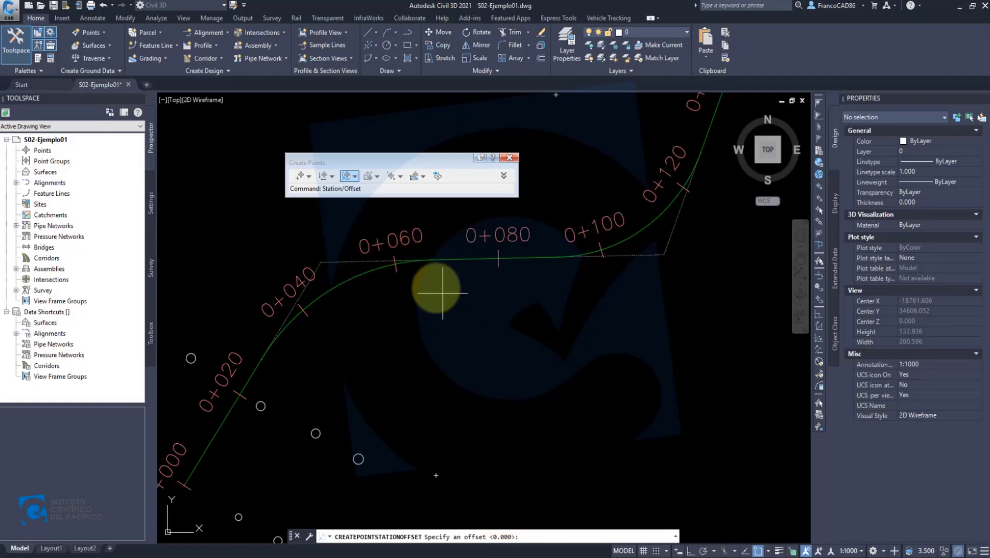
{"action": "mouse_move", "coordinate": [402, 261]}
{"action": "left_mouse_down"}
{"action": "mouse_move", "coordinate": [398, 351]}
{"action": "mouse_move", "coordinate": [441, 349]}
{"action": "mouse_move", "coordinate": [444, 297]}
{"action": "left_mouse_up"}
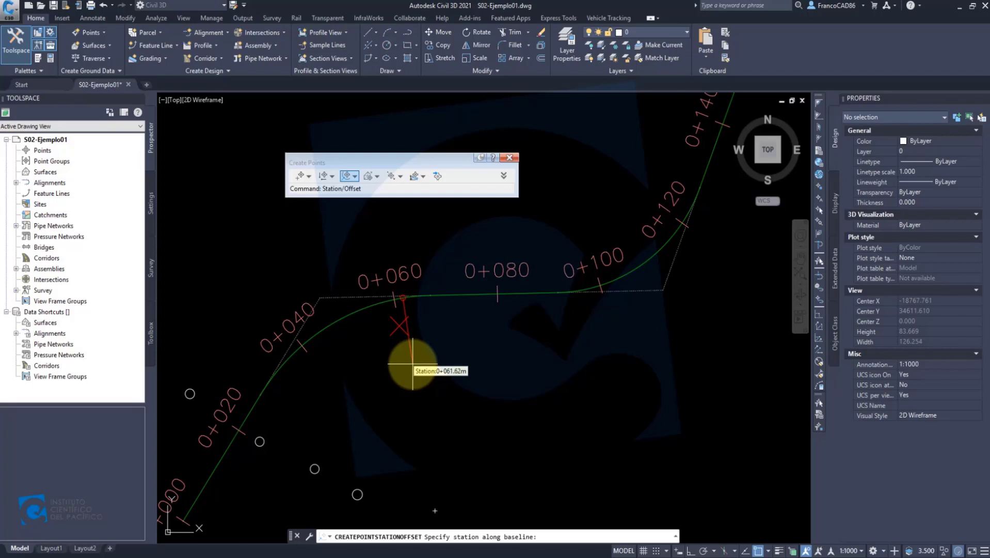
{"action": "key", "text": "Escape"}
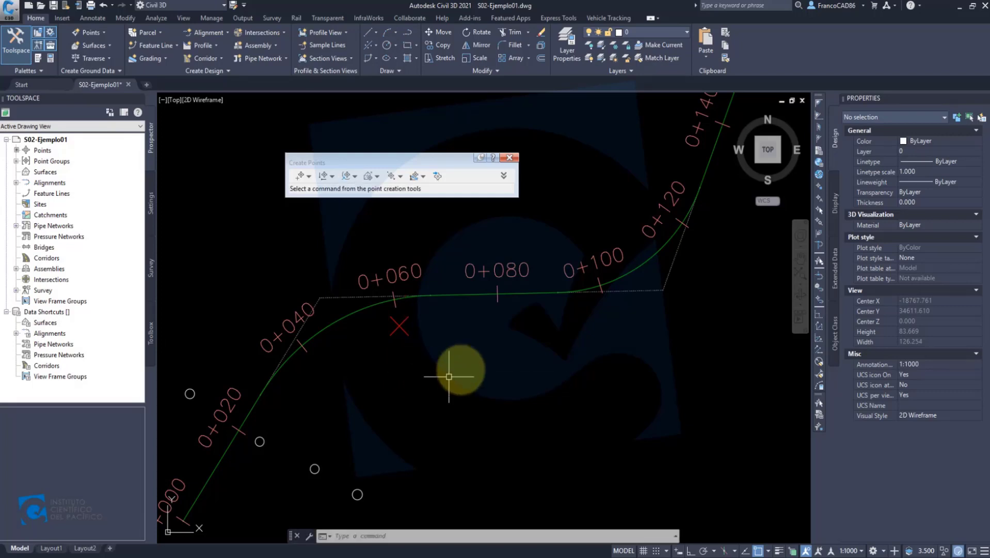
{"action": "scroll", "coordinate": [410, 345], "scroll_direction": "down", "scroll_amount": 1}
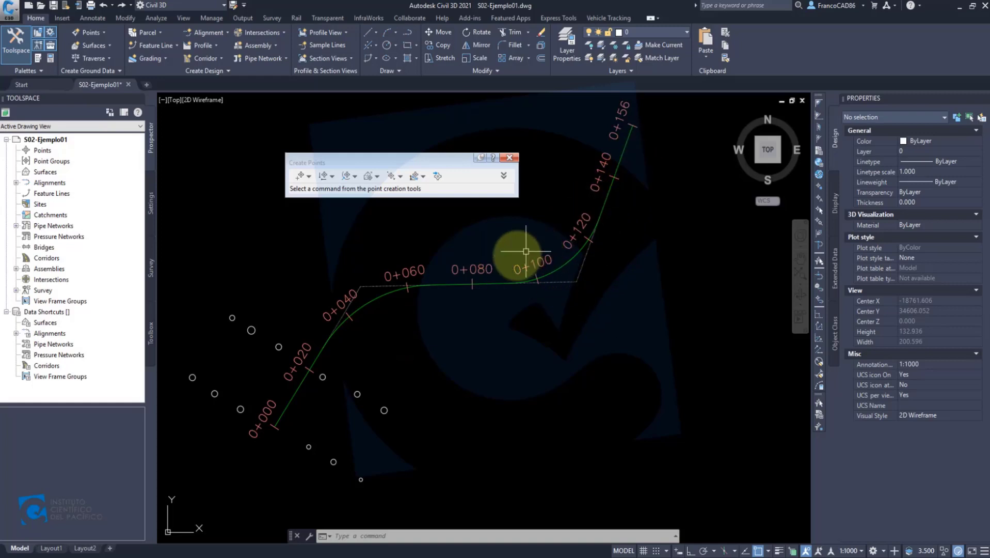
{"action": "scroll", "coordinate": [514, 258], "scroll_direction": "down", "scroll_amount": 6}
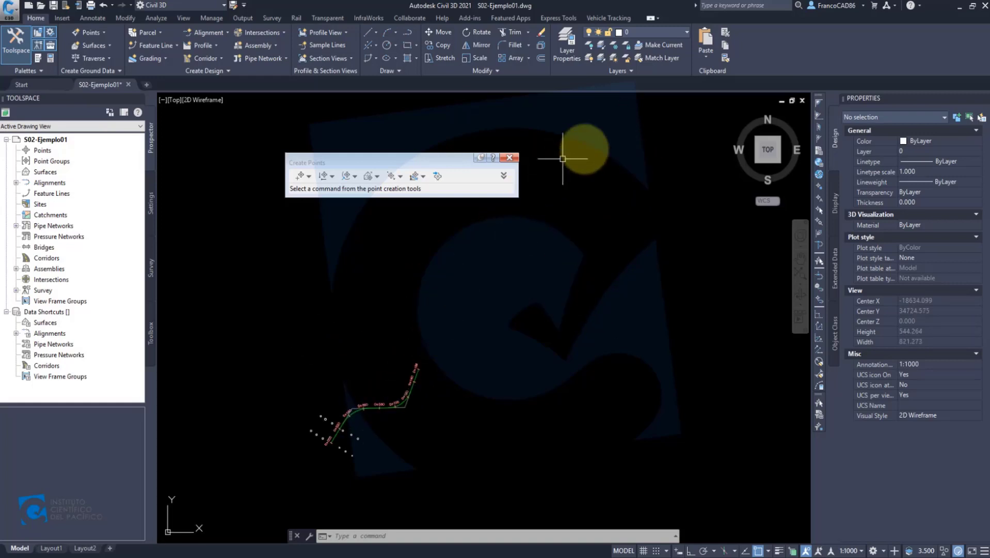
{"action": "left_click_drag", "start_coordinate": [372, 419], "coordinate": [413, 358]}
{"action": "scroll", "coordinate": [413, 358], "scroll_direction": "up", "scroll_amount": 4}
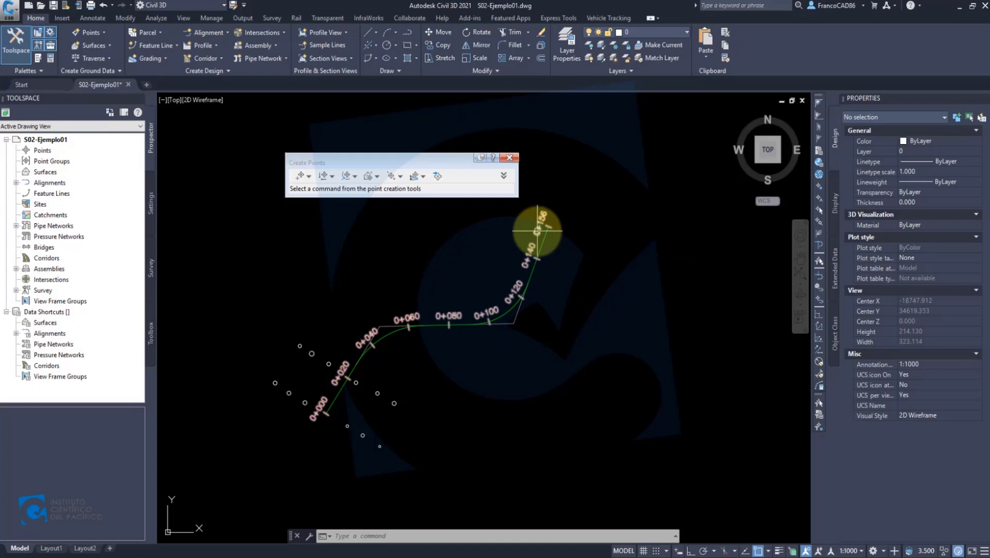
{"action": "left_click_drag", "start_coordinate": [405, 264], "coordinate": [429, 264]}
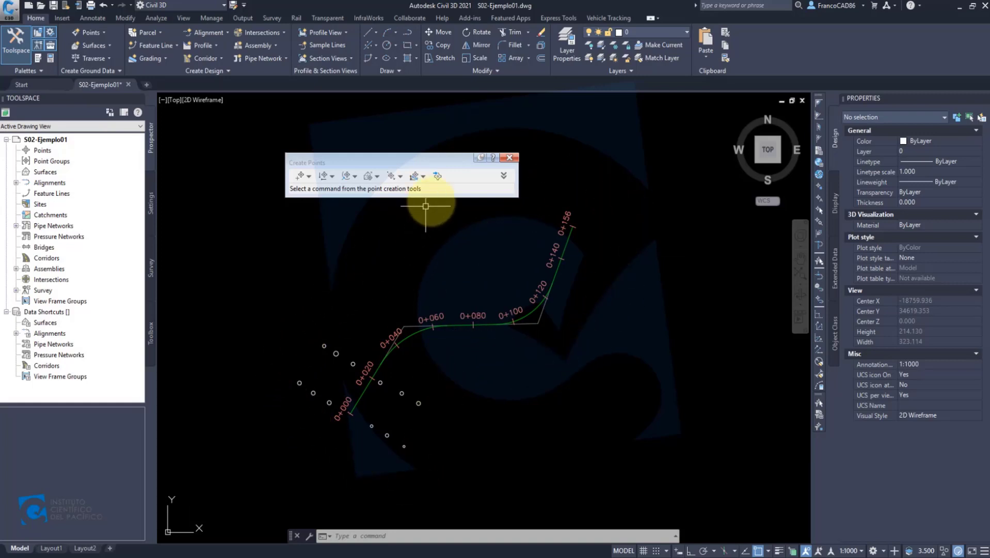
Step: Open the Create Points help and find the topic about creating points on an alignment by importing ASCII files
{"action": "left_click_drag", "start_coordinate": [400, 161], "coordinate": [414, 151]}
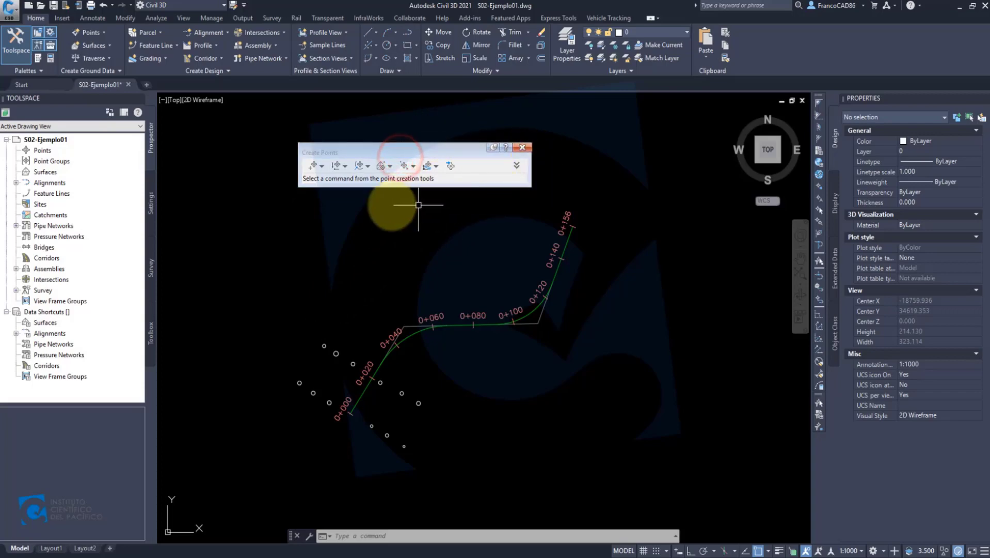
{"action": "left_click", "coordinate": [505, 148]}
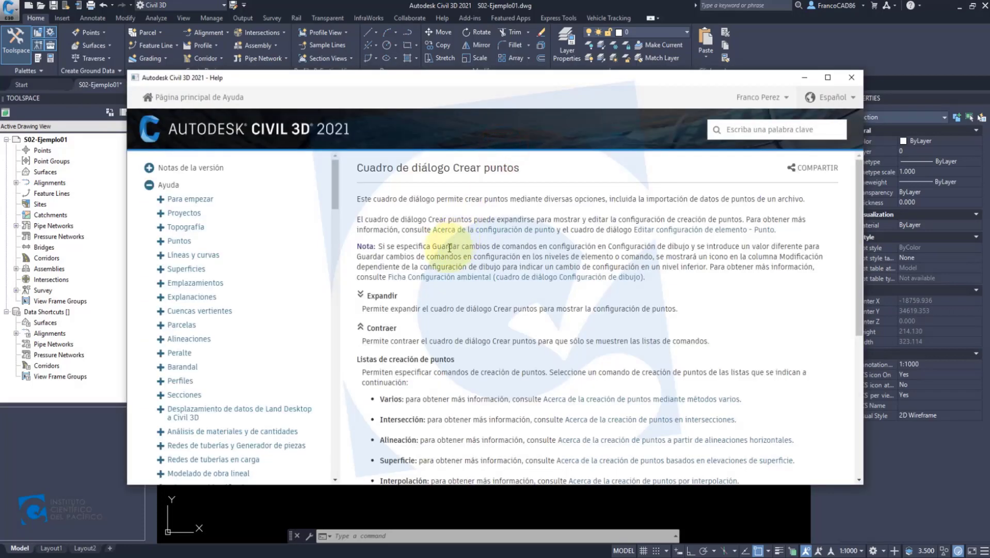
{"action": "left_click", "coordinate": [179, 242]}
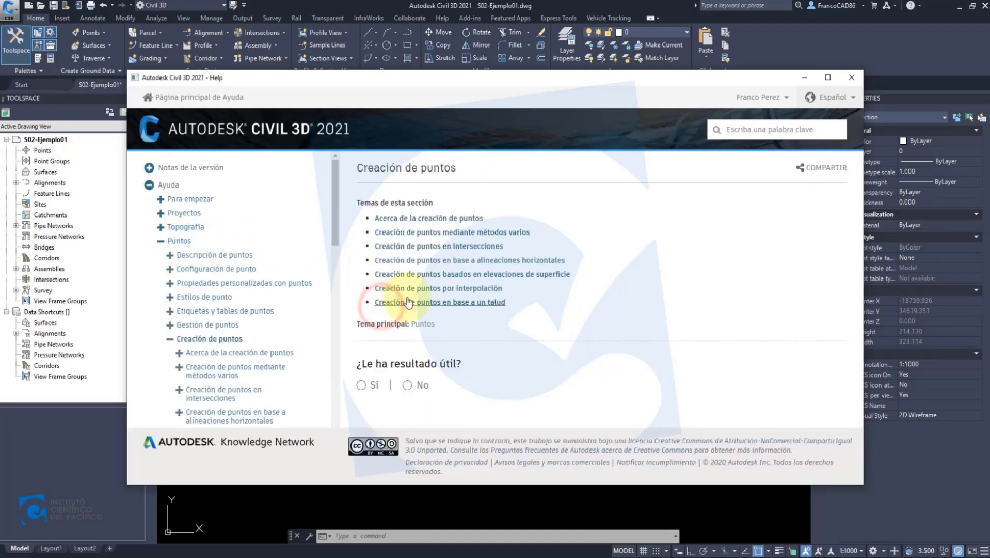
{"action": "left_click", "coordinate": [440, 262]}
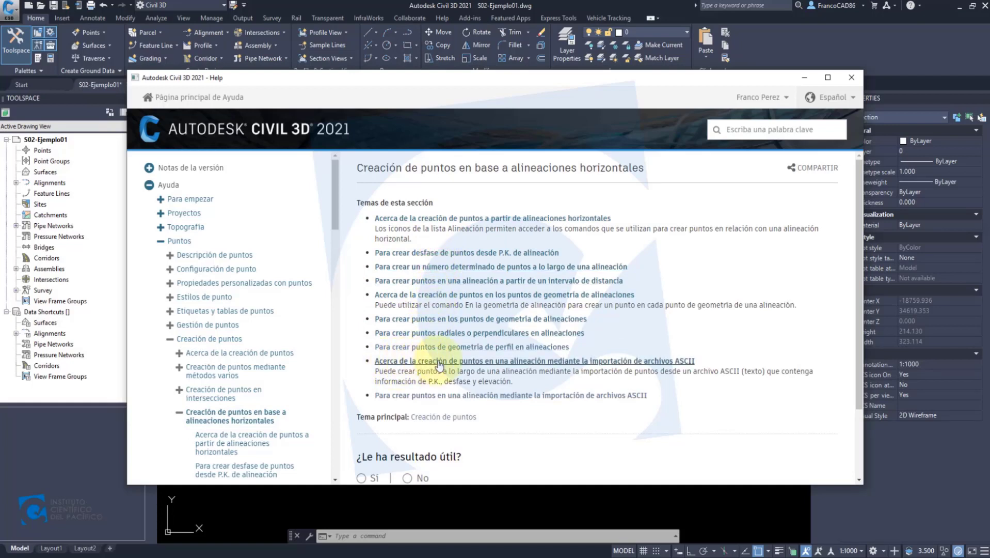
{"action": "left_click", "coordinate": [592, 364]}
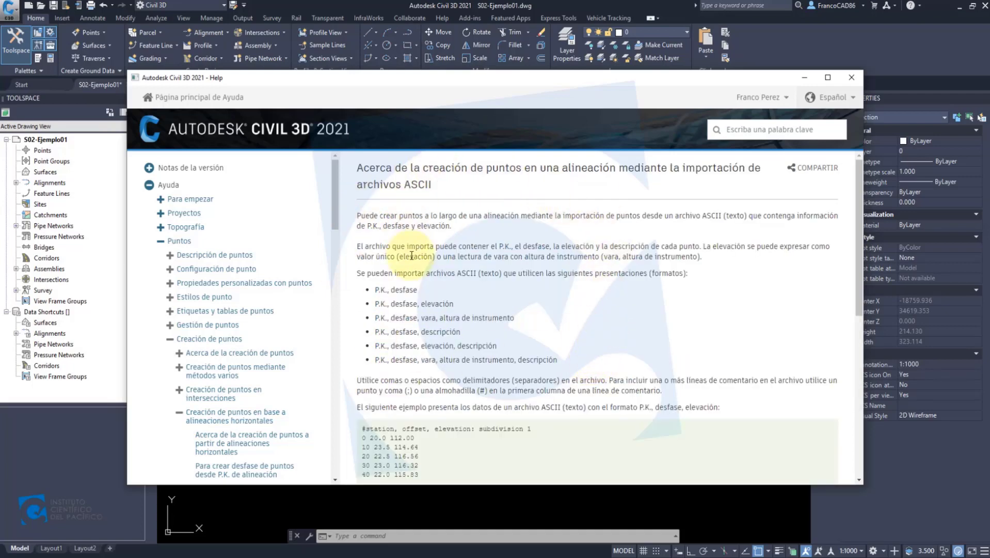
Step: Examine the text file formats the help lists for importing alignment points, starting with P.K. and offset
{"action": "scroll", "coordinate": [480, 267], "scroll_direction": "down", "scroll_amount": 1}
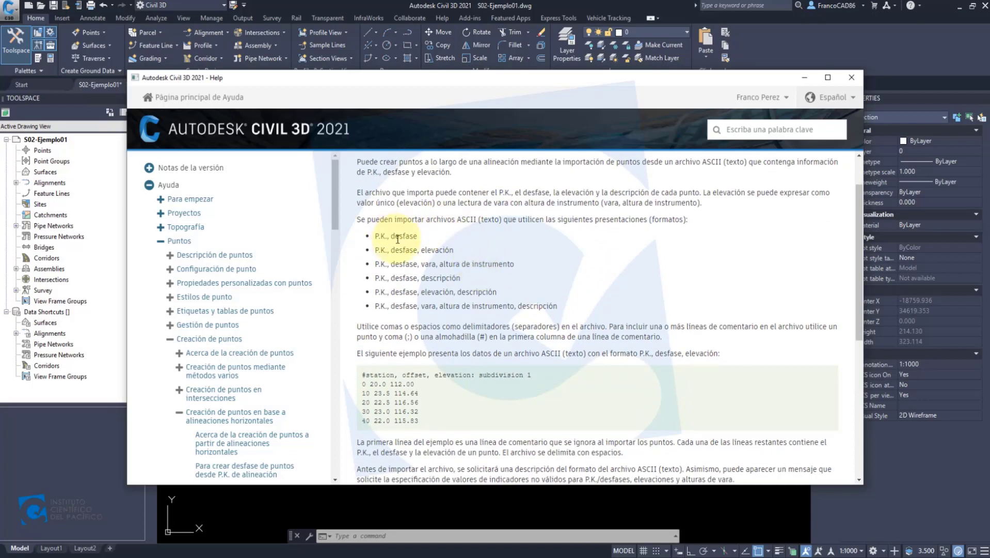
{"action": "left_click_drag", "start_coordinate": [375, 237], "coordinate": [560, 307]}
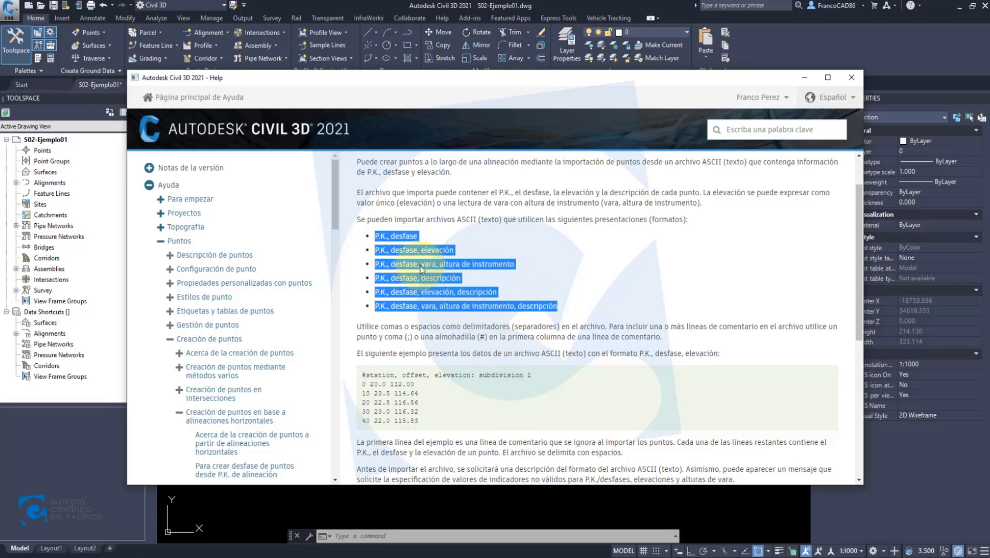
{"action": "left_click_drag", "start_coordinate": [377, 236], "coordinate": [413, 236]}
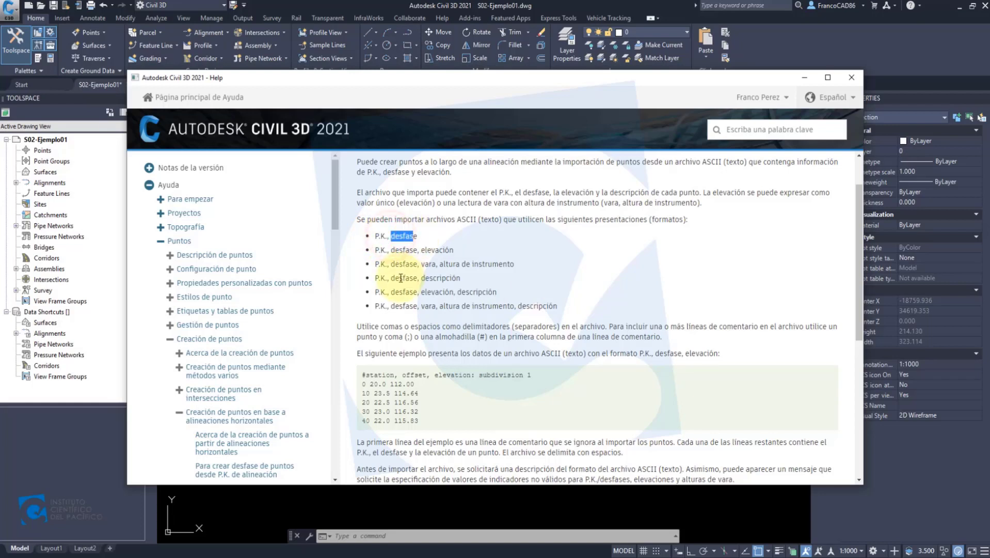
Step: Examine the remaining text file formats in the help, from P.K., desfase, elevación through P.K., desfase, elevación, descripción
{"action": "left_click", "coordinate": [372, 250]}
{"action": "left_click_drag", "start_coordinate": [391, 250], "coordinate": [422, 252]}
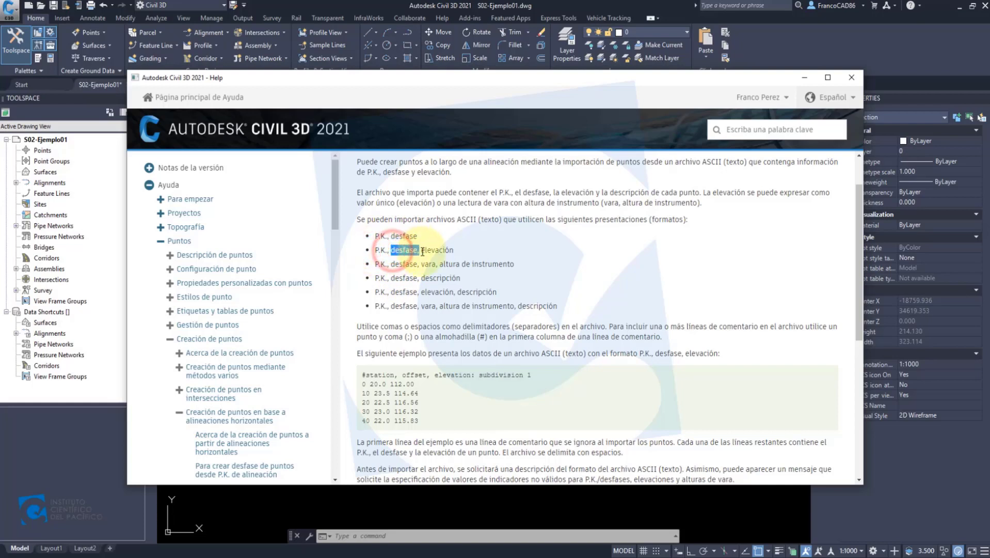
{"action": "double_click", "coordinate": [424, 251]}
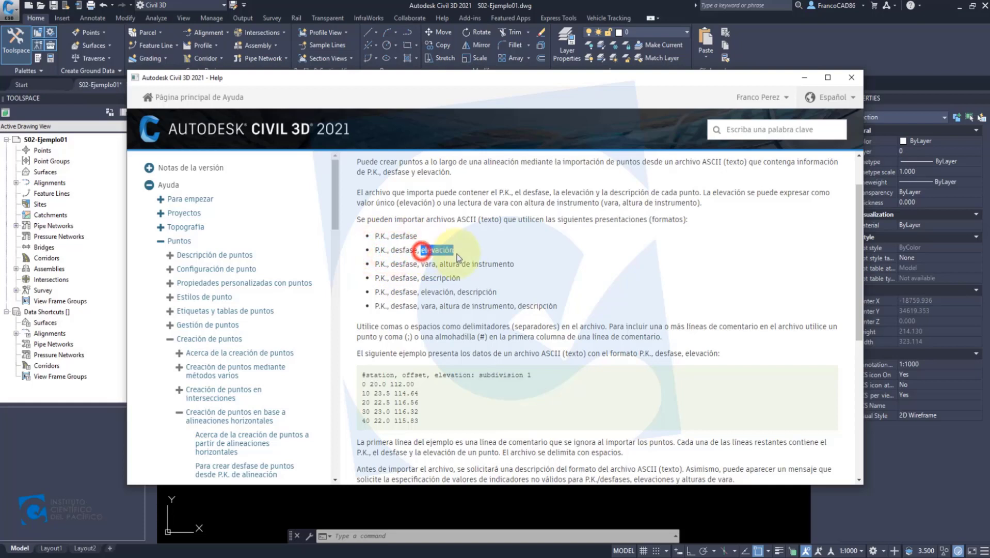
{"action": "left_click", "coordinate": [376, 264]}
{"action": "left_click_drag", "start_coordinate": [390, 263], "coordinate": [436, 265]}
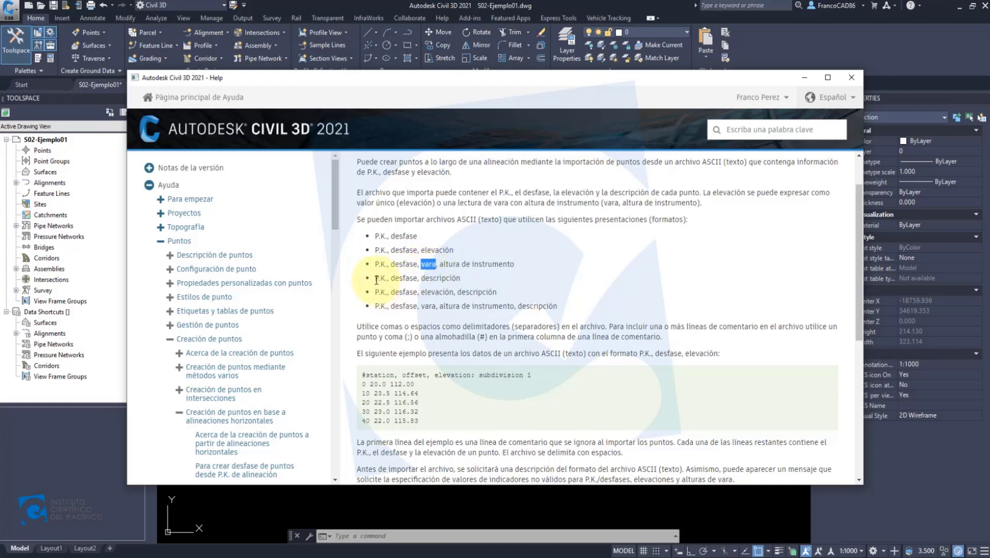
{"action": "left_click", "coordinate": [415, 278]}
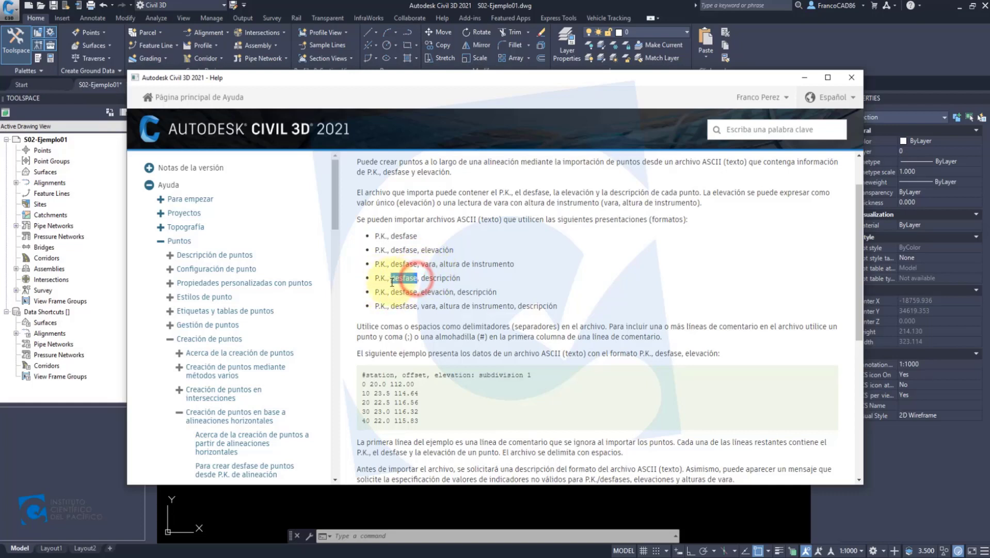
{"action": "left_click_drag", "start_coordinate": [421, 279], "coordinate": [460, 280]}
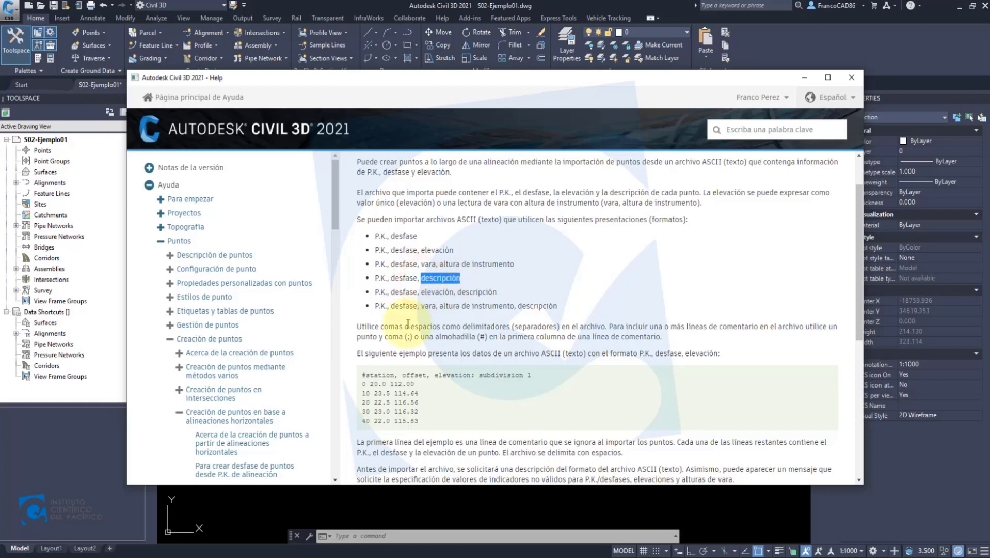
{"action": "left_click_drag", "start_coordinate": [375, 292], "coordinate": [498, 292]}
{"action": "left_click", "coordinate": [393, 294]}
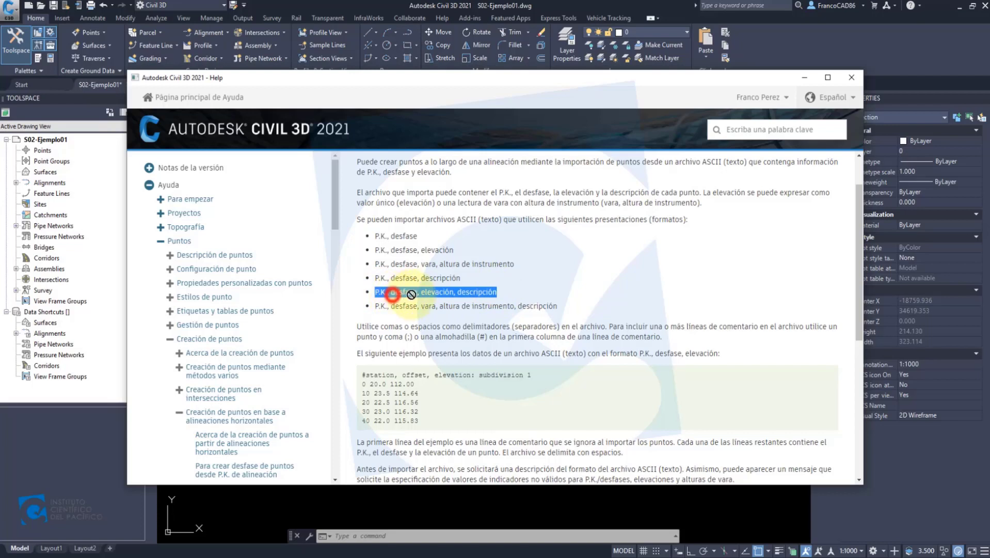
{"action": "left_click", "coordinate": [426, 294]}
{"action": "left_click", "coordinate": [465, 293]}
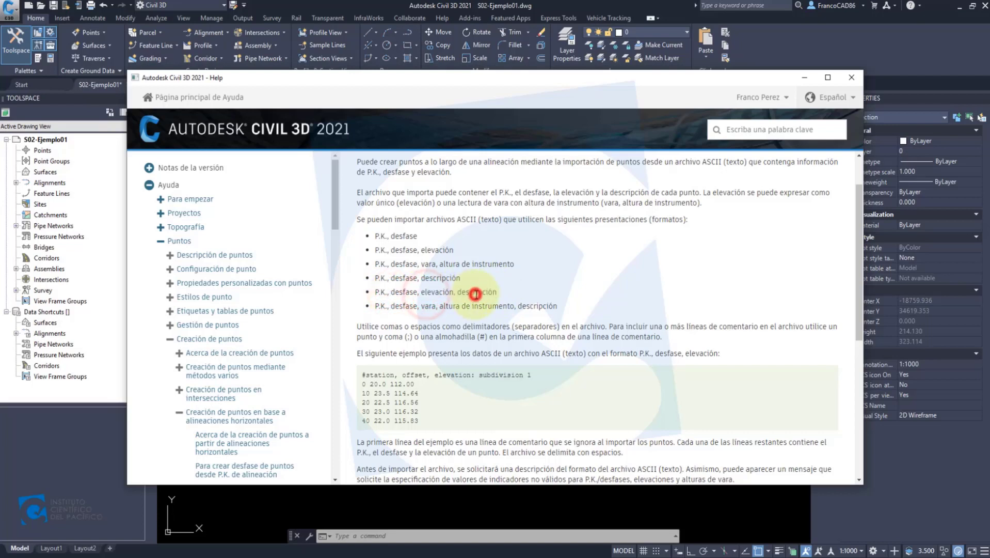
{"action": "left_click_drag", "start_coordinate": [498, 295], "coordinate": [372, 292]}
Step: Examine the help's sample ASCII data, reading the station, offset and elevation values and the spaces that separate them
{"action": "scroll", "coordinate": [450, 252], "scroll_direction": "down", "scroll_amount": 1}
{"action": "scroll", "coordinate": [450, 253], "scroll_direction": "down", "scroll_amount": 3}
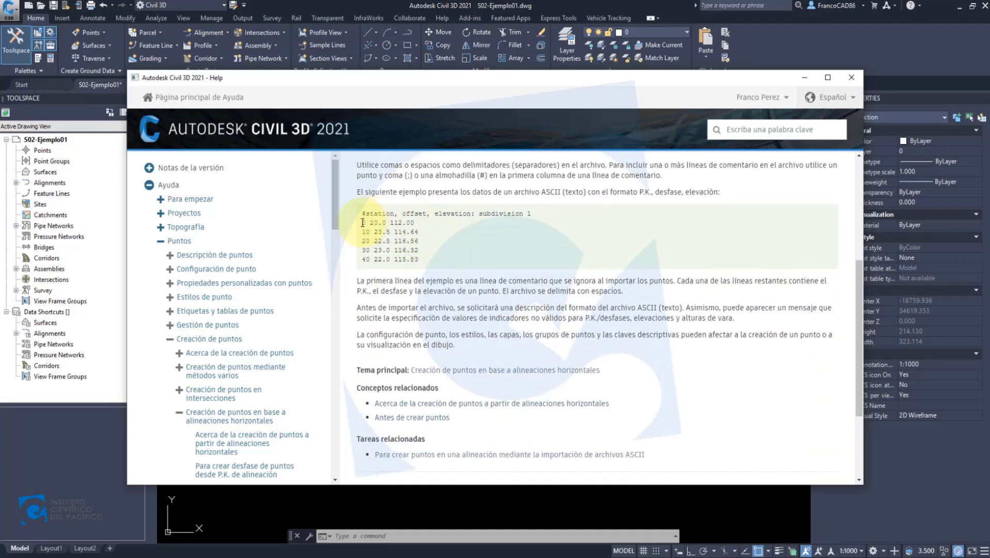
{"action": "left_click_drag", "start_coordinate": [363, 222], "coordinate": [421, 261]}
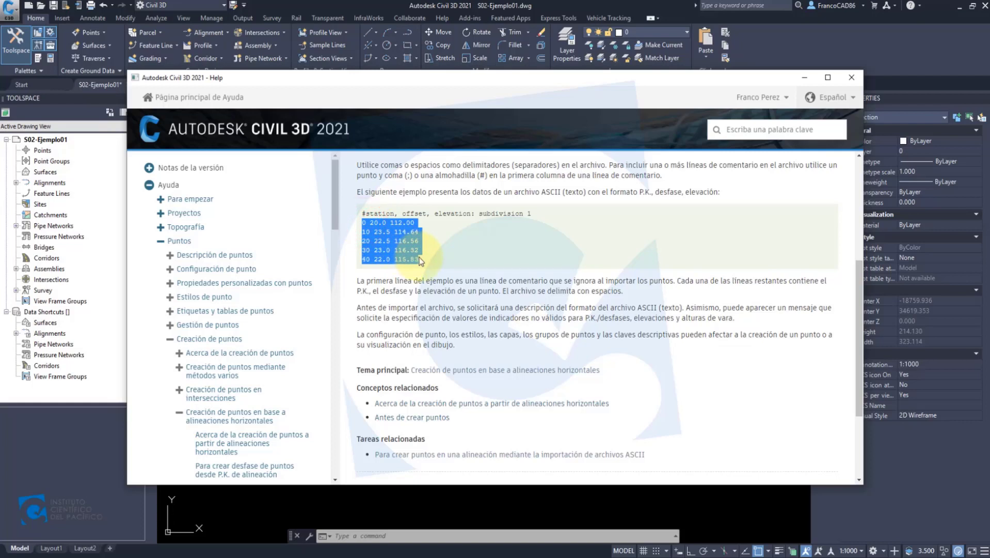
{"action": "left_click", "coordinate": [365, 224]}
{"action": "double_click", "coordinate": [364, 222]}
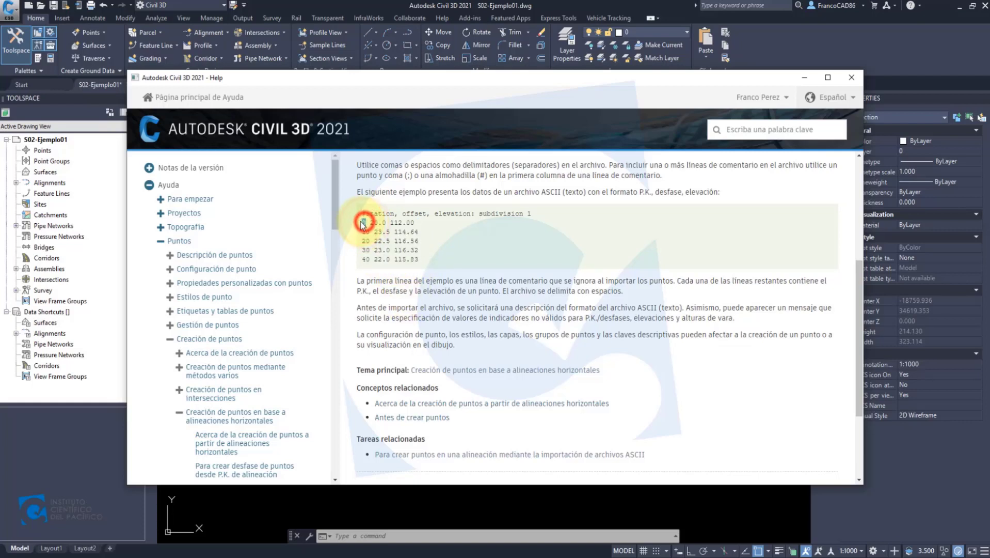
{"action": "double_click", "coordinate": [386, 223]}
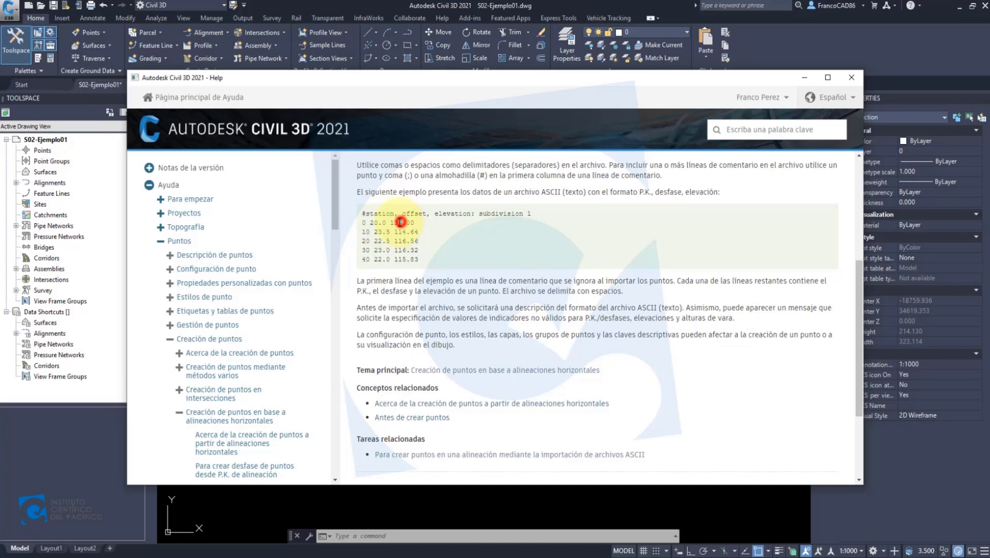
{"action": "double_click", "coordinate": [401, 222]}
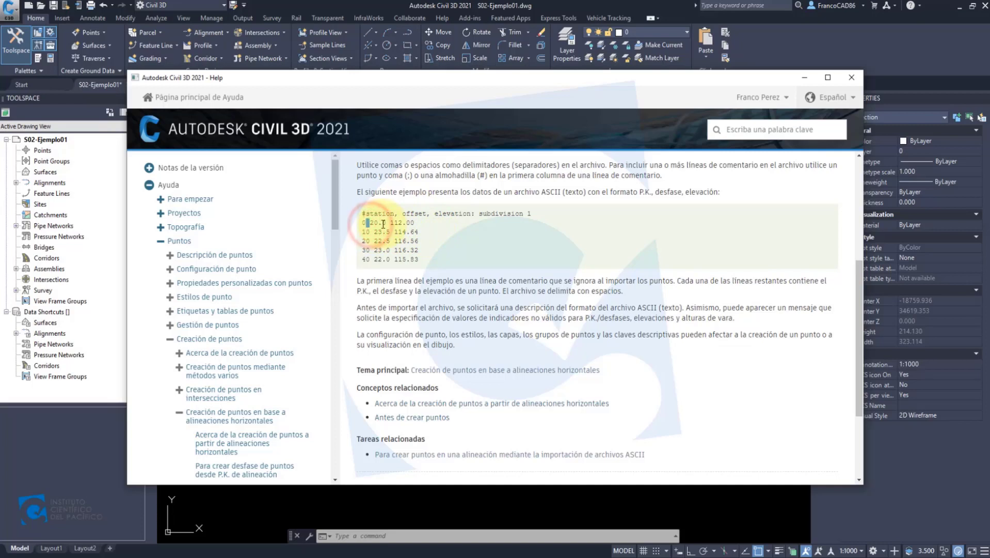
{"action": "left_click_drag", "start_coordinate": [391, 223], "coordinate": [391, 250]}
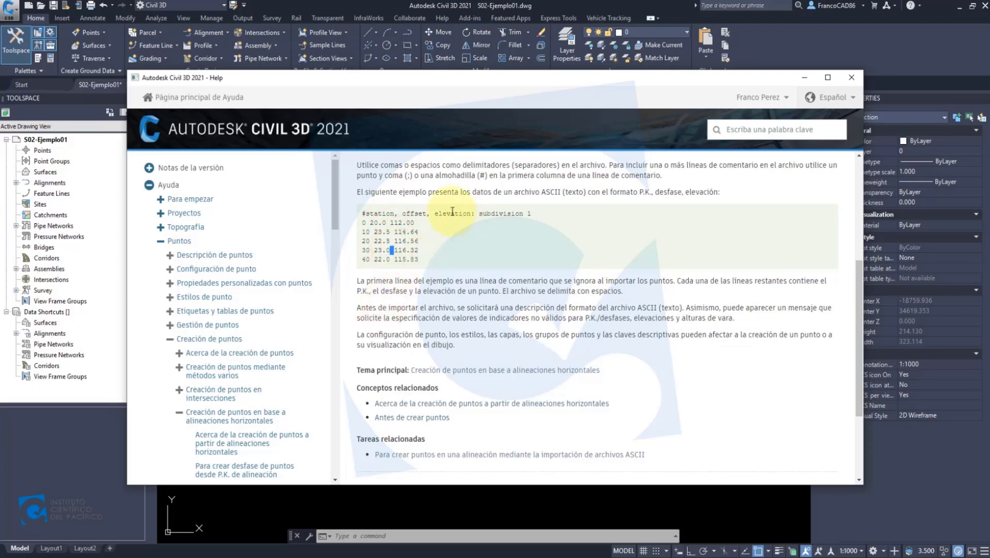
Step: Close the help window and switch to the Lev_Eclimetro workbook in Excel
{"action": "scroll", "coordinate": [478, 258], "scroll_direction": "up", "scroll_amount": 4}
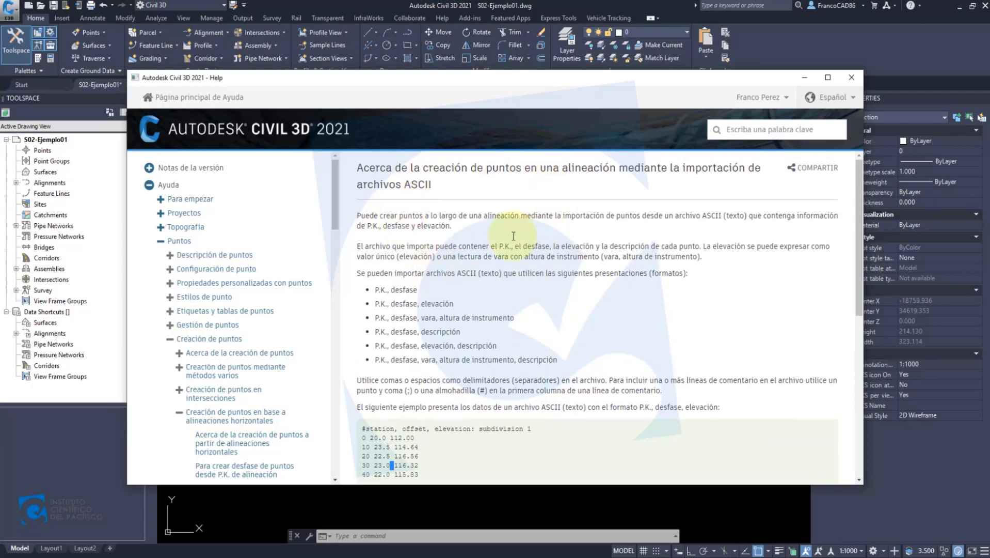
{"action": "left_click", "coordinate": [848, 74]}
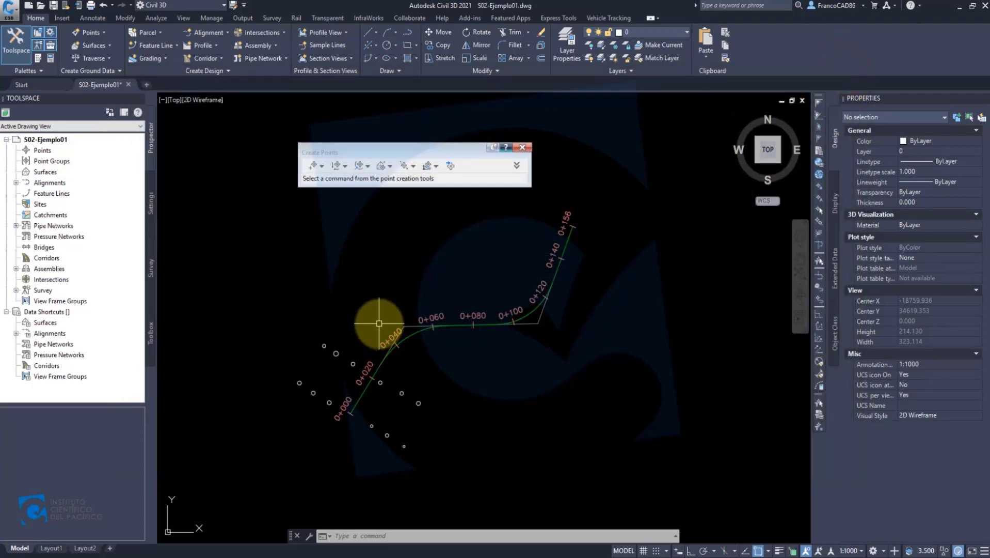
{"action": "mouse_move", "coordinate": [357, 360]}
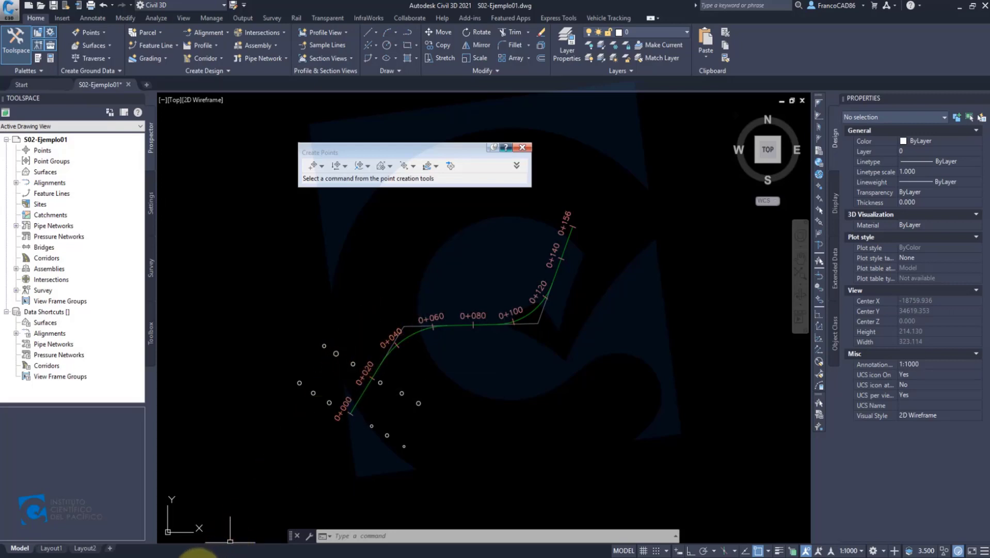
{"action": "left_click", "coordinate": [222, 542]}
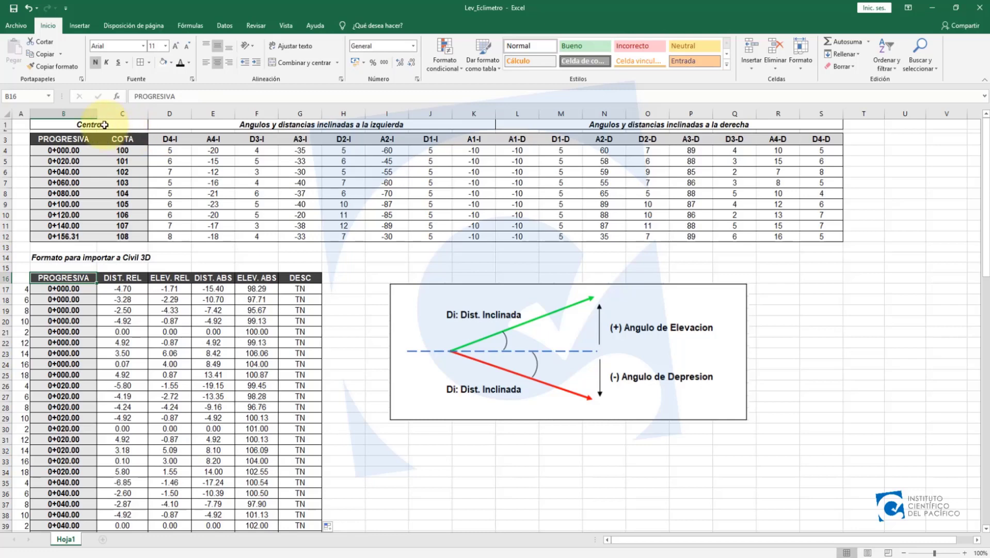
Step: Examine the field table of angles and inclined distances, including the D4-I and A4-I entries for station 0+000.00
{"action": "left_click_drag", "start_coordinate": [104, 125], "coordinate": [619, 217]}
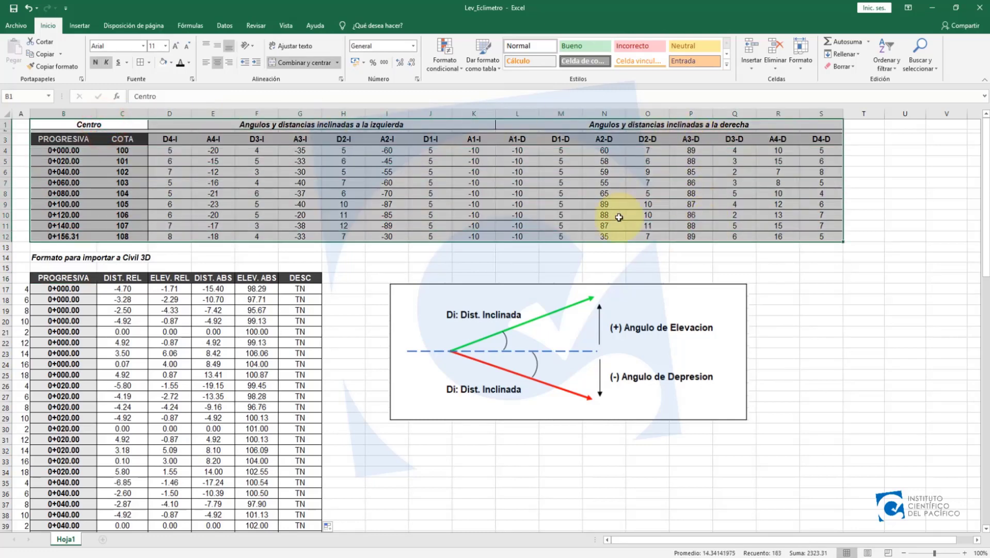
{"action": "left_click", "coordinate": [181, 149]}
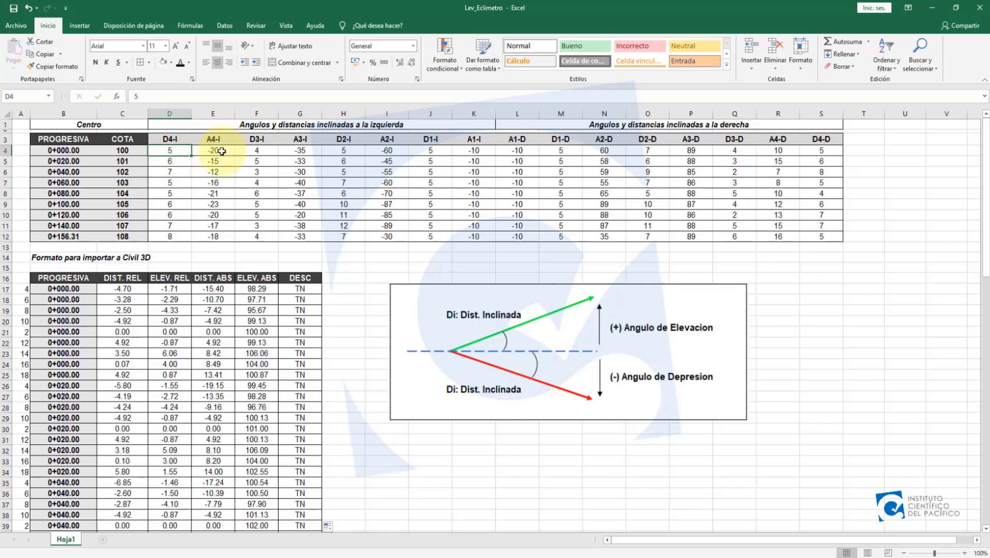
{"action": "left_click", "coordinate": [221, 152]}
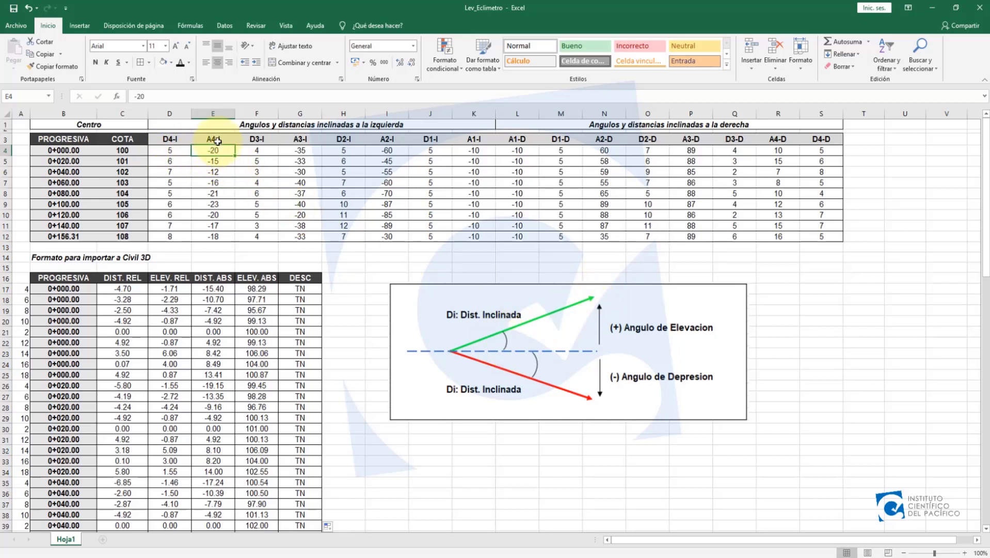
{"action": "left_click", "coordinate": [218, 141]}
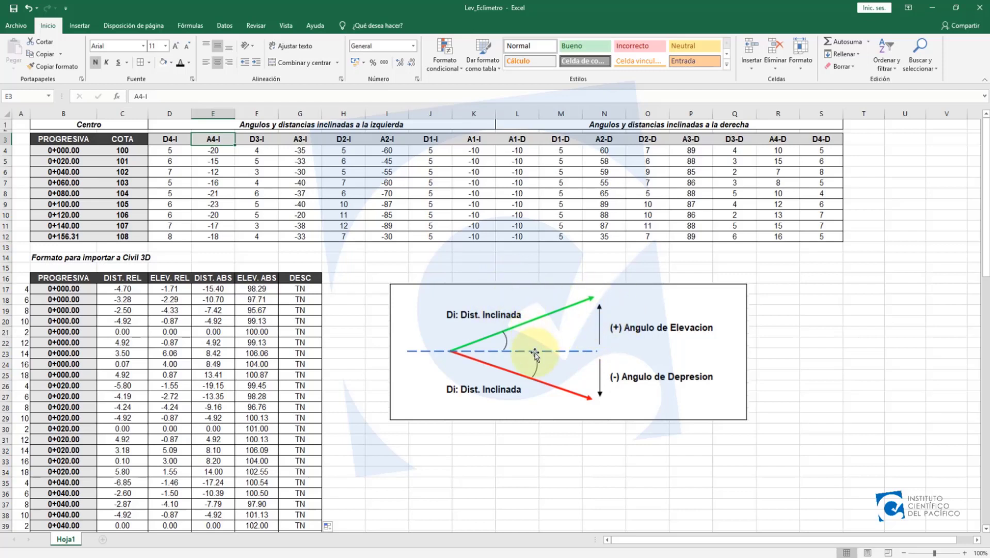
Step: Compare the DIST. REL values for station 0+000.00 with the inclined distances and angles recorded on both sides of the centre
{"action": "left_click", "coordinate": [130, 289]}
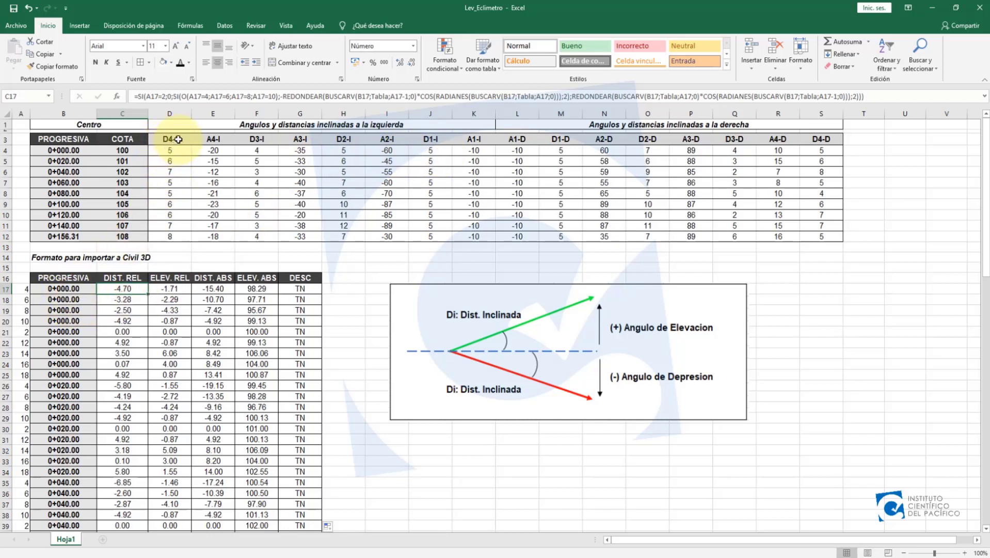
{"action": "left_click_drag", "start_coordinate": [177, 140], "coordinate": [213, 140]}
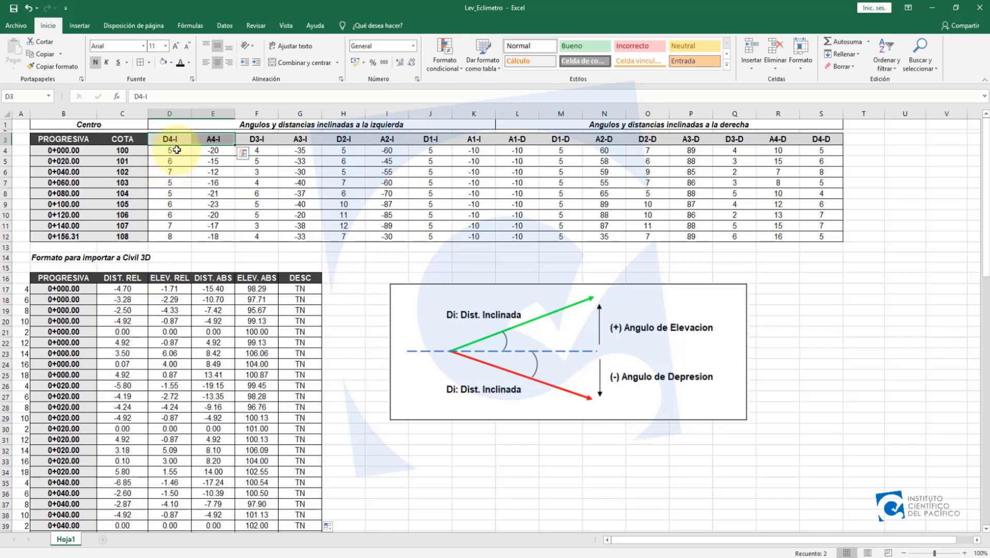
{"action": "left_click", "coordinate": [177, 150]}
{"action": "left_click", "coordinate": [218, 150]}
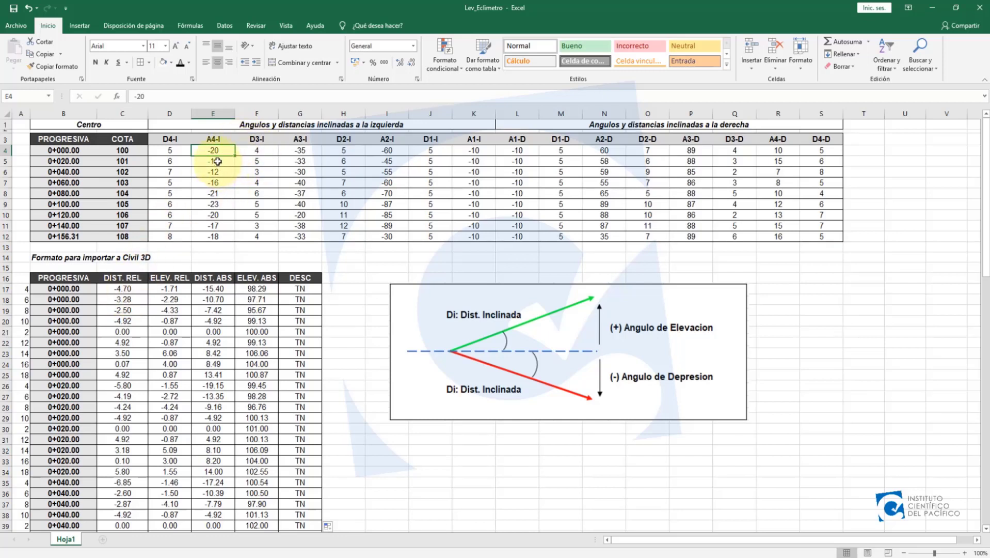
{"action": "left_click", "coordinate": [256, 149]}
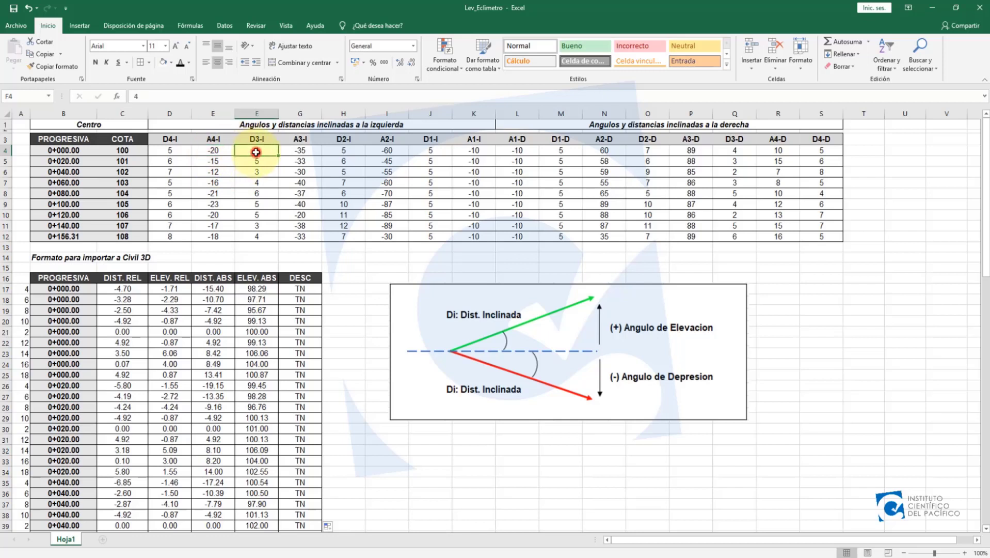
{"action": "left_click", "coordinate": [128, 301]}
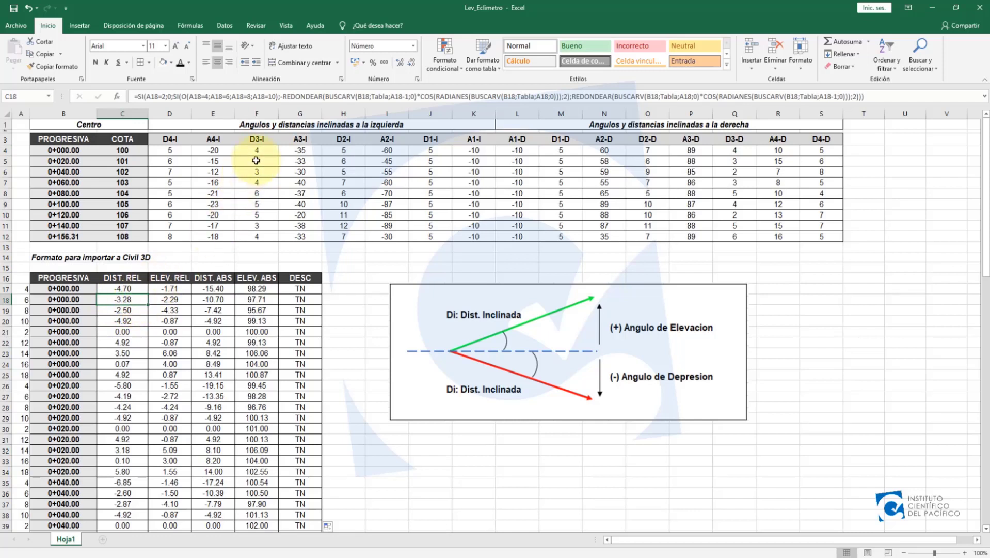
{"action": "left_click", "coordinate": [258, 150]}
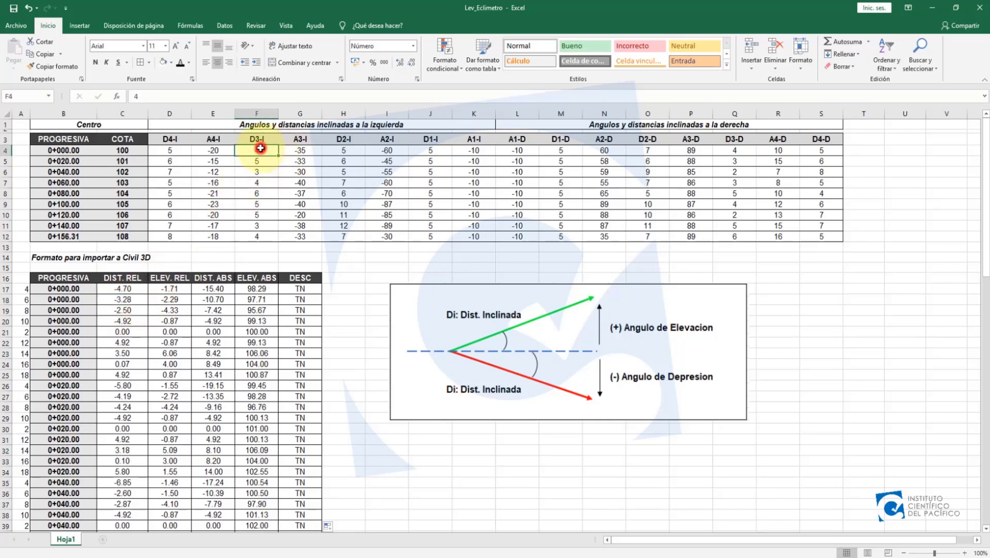
{"action": "left_click", "coordinate": [300, 150]}
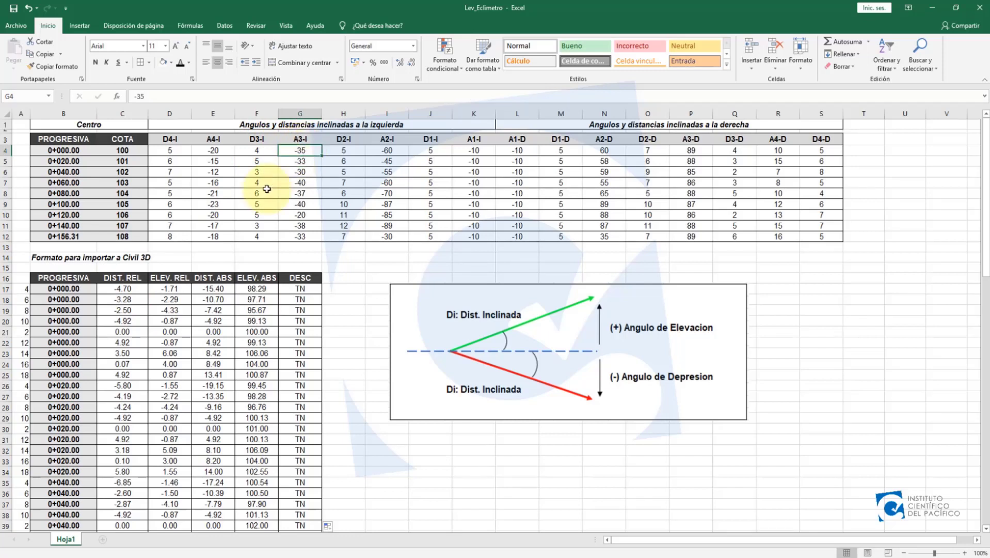
{"action": "left_click_drag", "start_coordinate": [136, 300], "coordinate": [128, 322]}
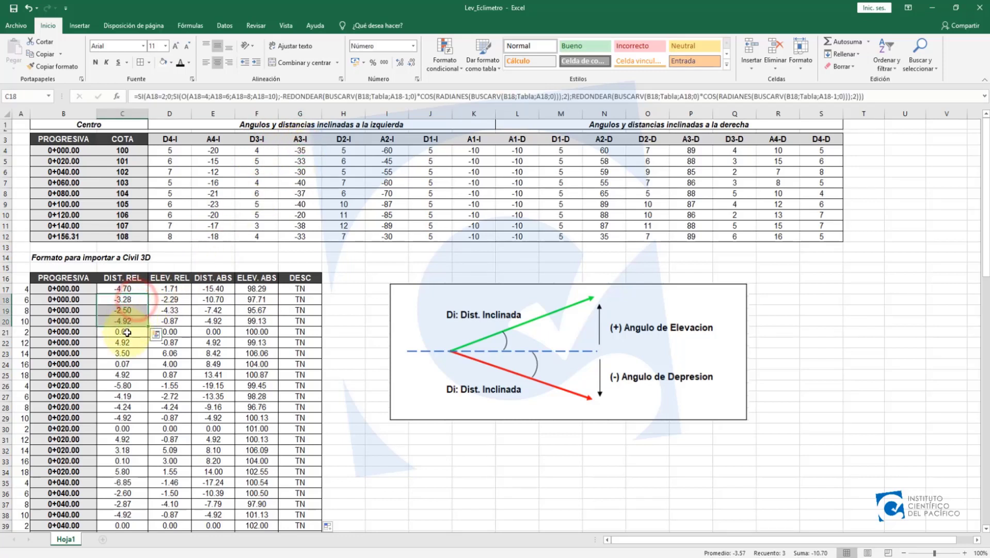
{"action": "left_click", "coordinate": [127, 331]}
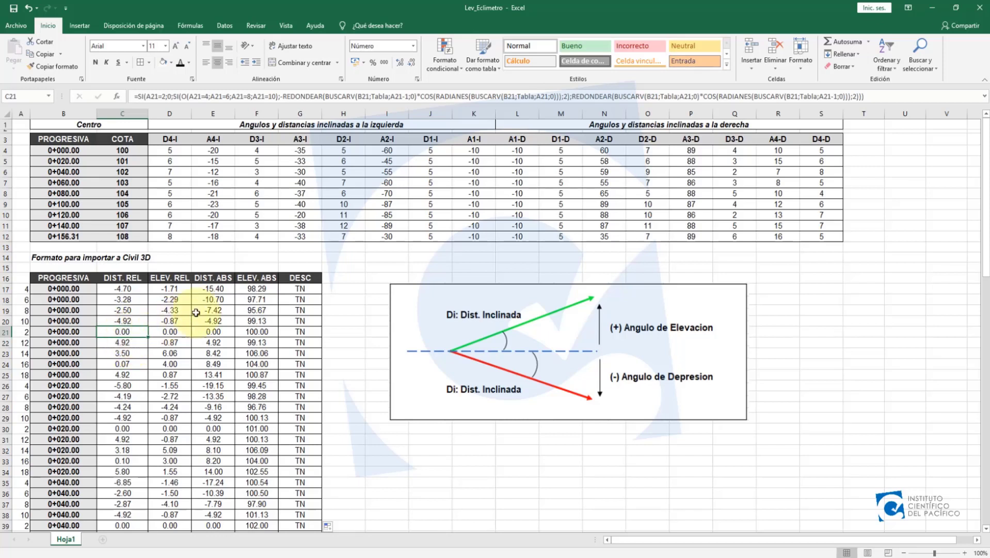
{"action": "left_click", "coordinate": [562, 151]}
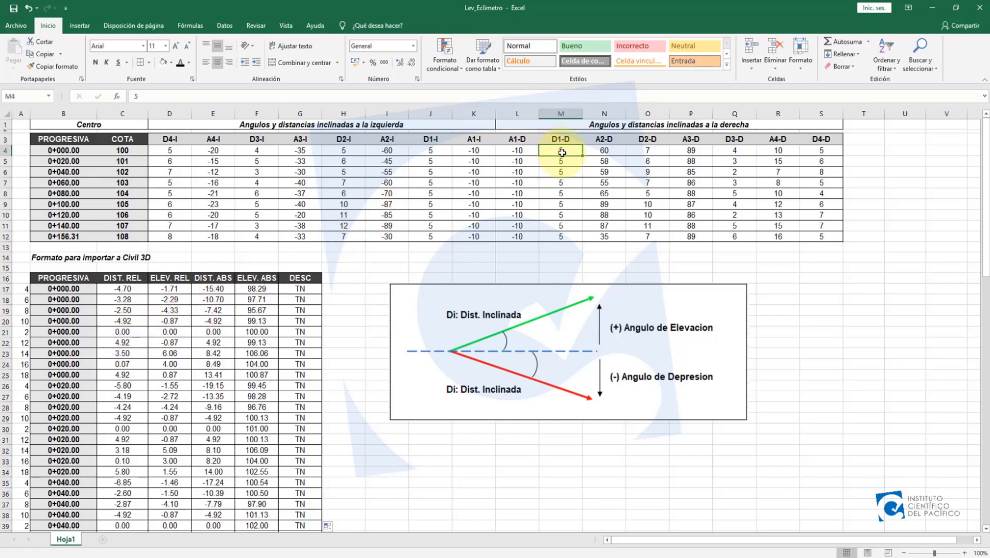
{"action": "left_click", "coordinate": [515, 153]}
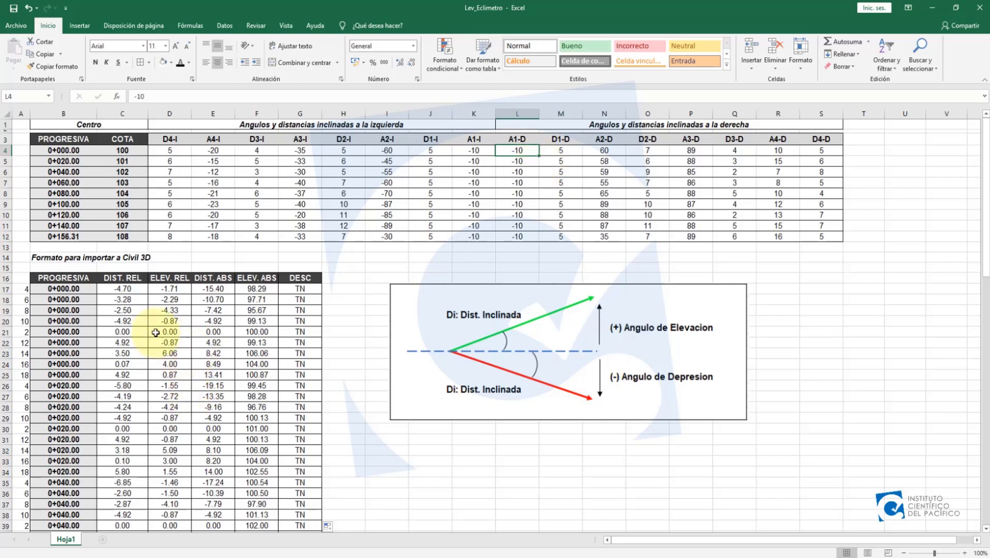
Step: Examine the DIST. REL formula in C17 and the neighbouring ELEV. REL formula in D17
{"action": "left_click", "coordinate": [127, 289]}
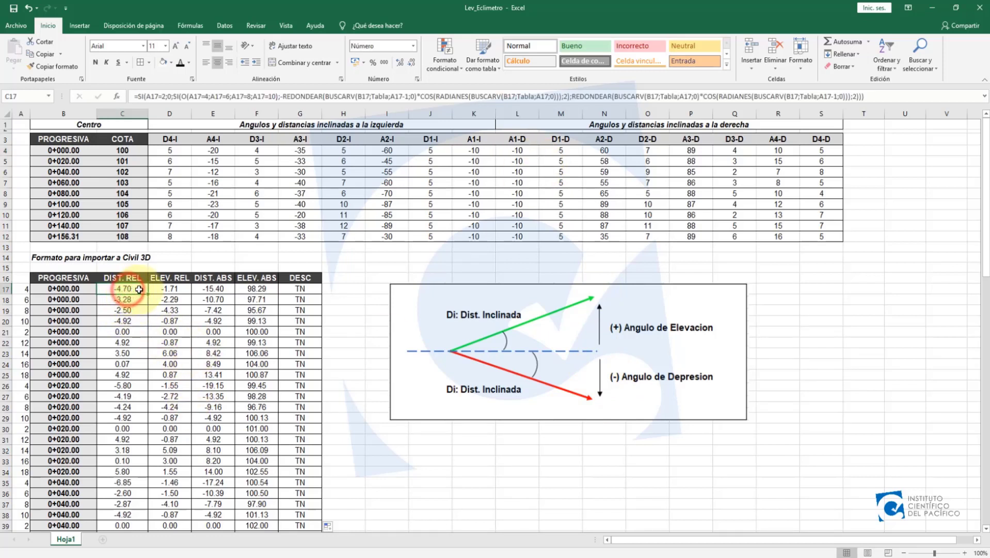
{"action": "left_click", "coordinate": [164, 289]}
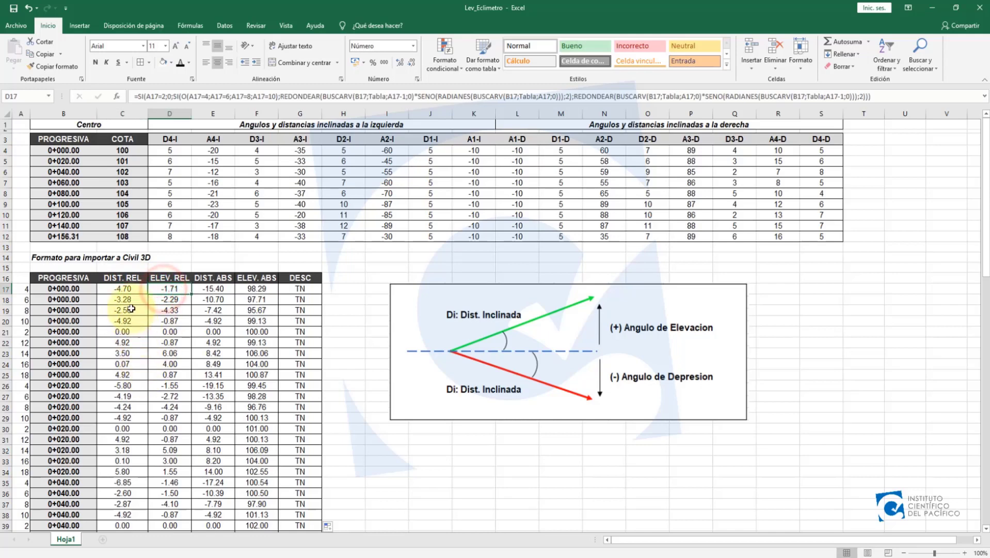
{"action": "double_click", "coordinate": [136, 288]}
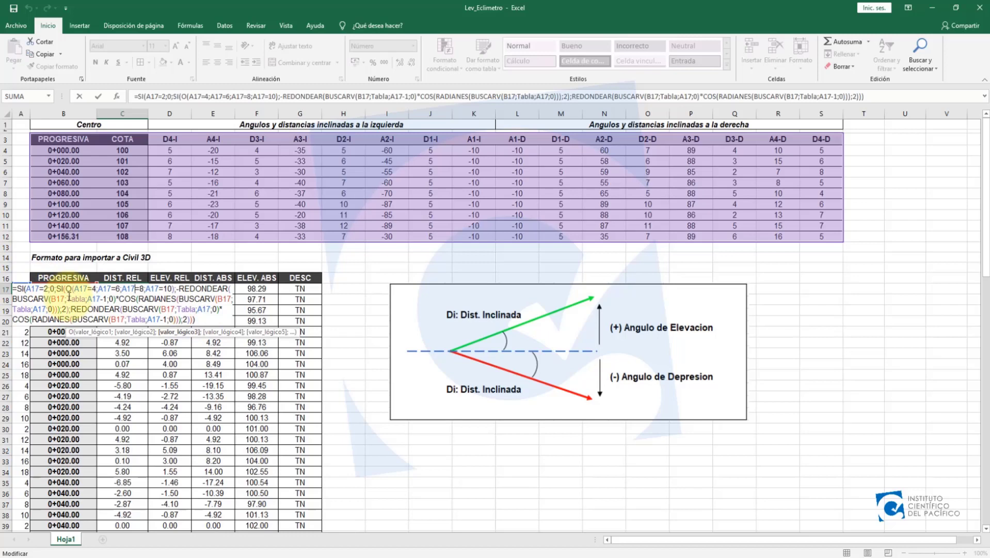
{"action": "key", "text": "ctrl+Return"}
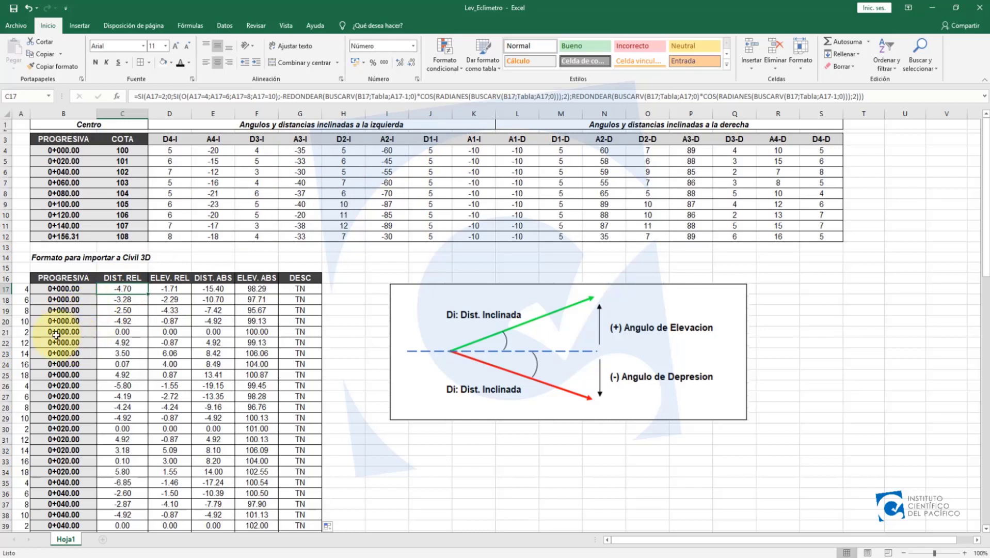
Step: Compare the column index numbers in A17:A25 with the A4-I column and the A17-1 argument in C17's BUSCARV formula
{"action": "left_click_drag", "start_coordinate": [23, 289], "coordinate": [18, 375]}
{"action": "left_click", "coordinate": [23, 290]}
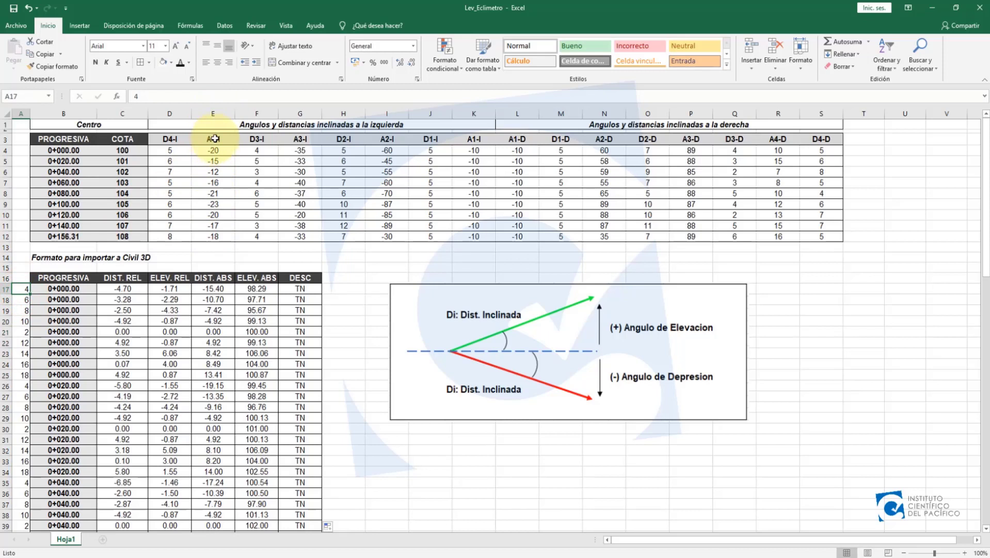
{"action": "left_click_drag", "start_coordinate": [209, 135], "coordinate": [221, 236]}
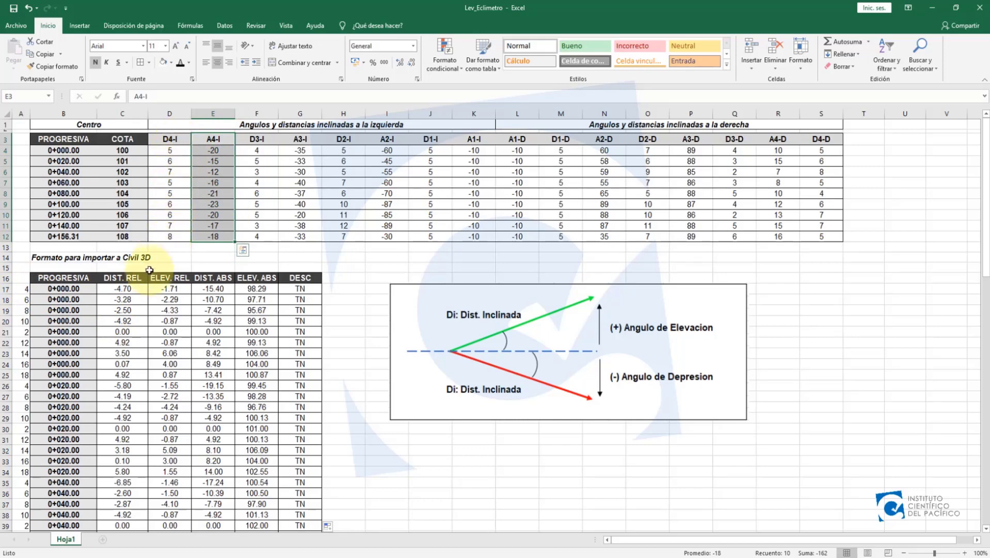
{"action": "double_click", "coordinate": [124, 289]}
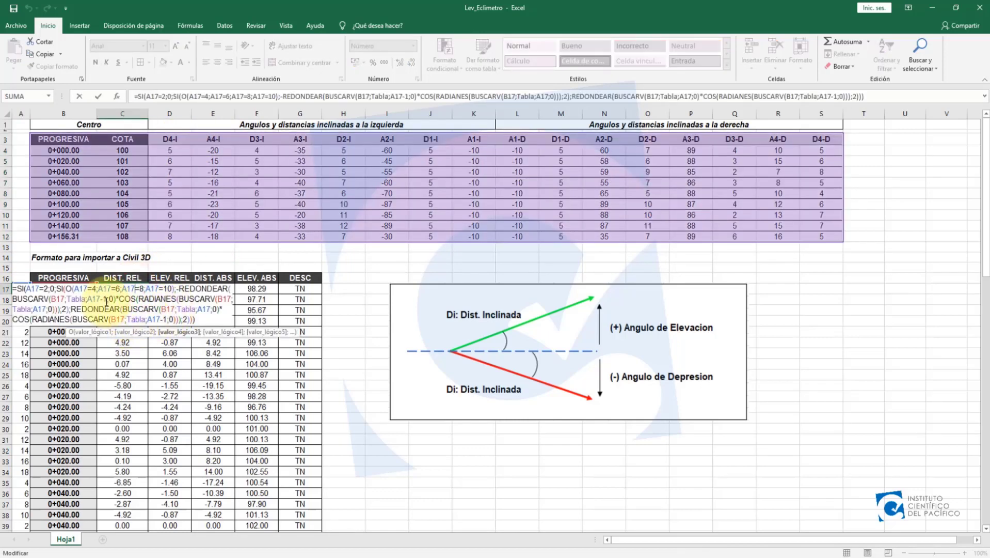
{"action": "left_click_drag", "start_coordinate": [107, 299], "coordinate": [88, 299]}
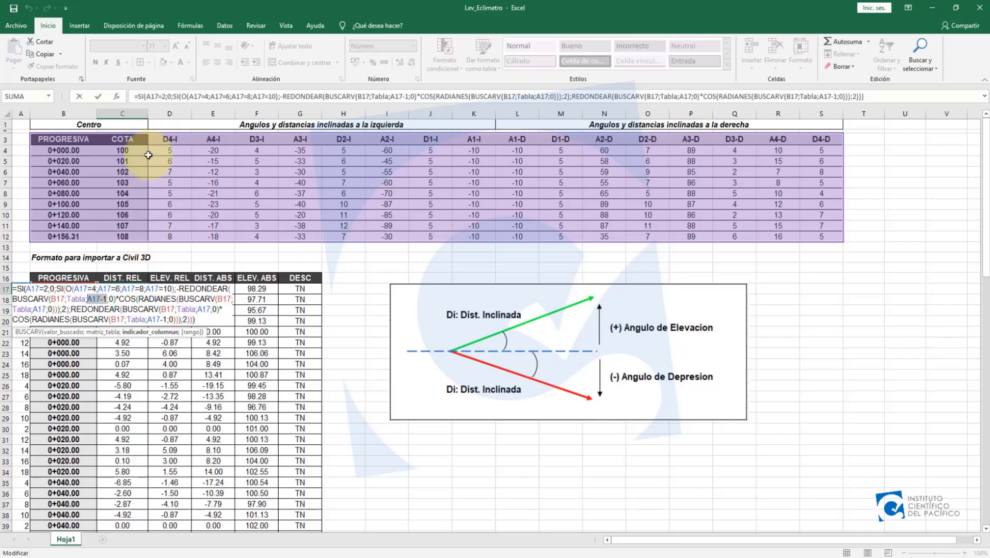
{"action": "key", "text": "ctrl+Return"}
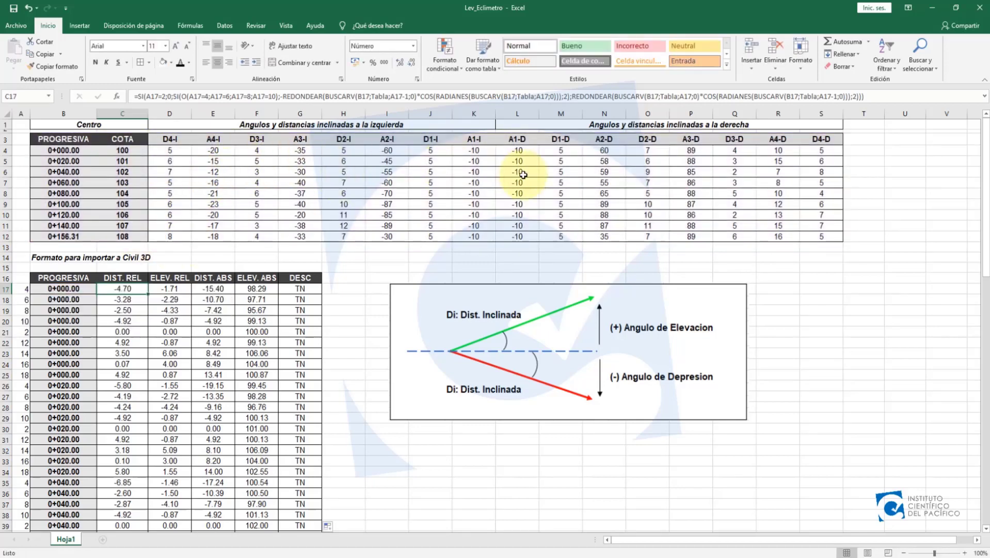
Step: Examine the O condition for indexes 4, 6, 8 and 10 in C17's formula and the right-side indexes in A22:A25
{"action": "double_click", "coordinate": [123, 289]}
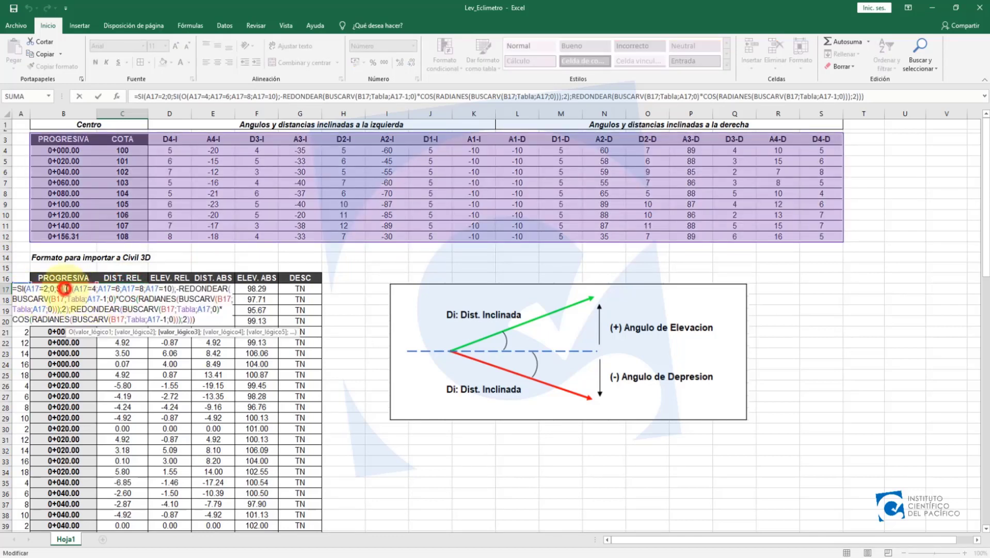
{"action": "left_click_drag", "start_coordinate": [64, 288], "coordinate": [84, 289]}
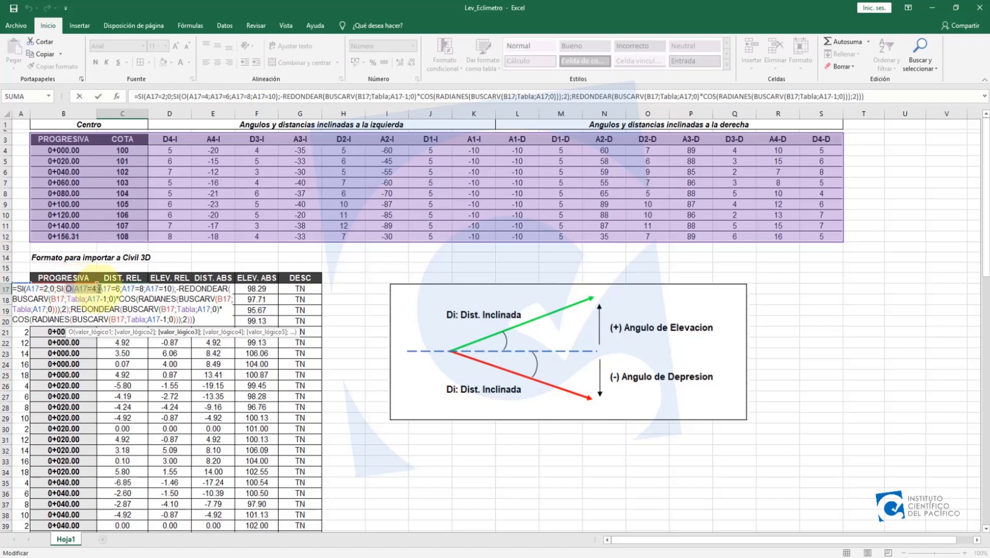
{"action": "left_click_drag", "start_coordinate": [102, 290], "coordinate": [176, 290]}
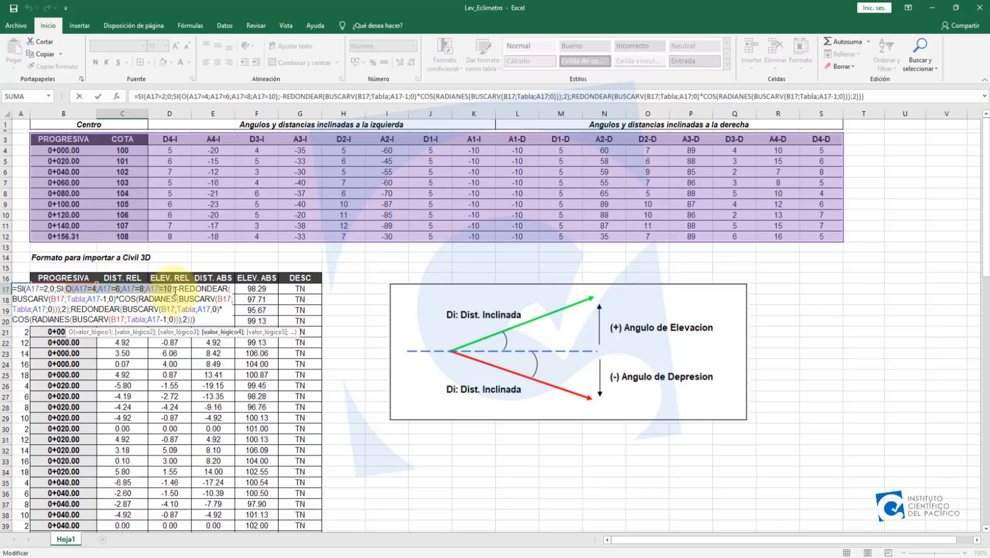
{"action": "left_click", "coordinate": [177, 289]}
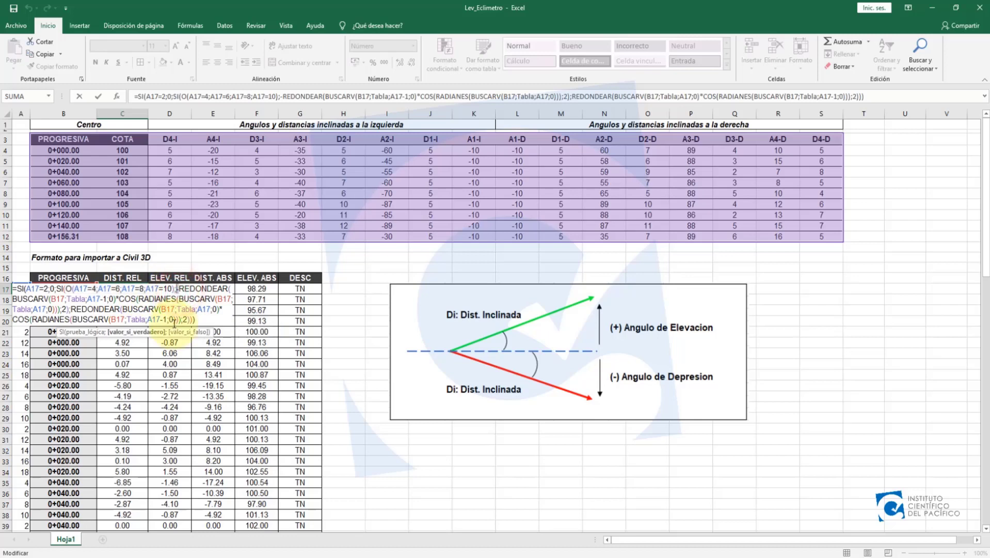
{"action": "key", "text": "Return"}
{"action": "left_click_drag", "start_coordinate": [23, 289], "coordinate": [20, 379]}
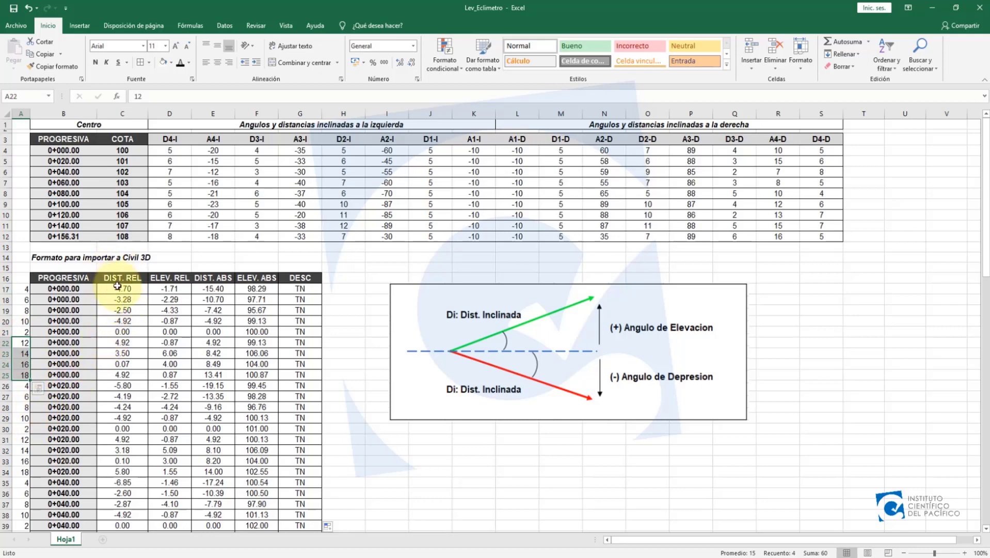
Step: Examine the sine-based ELEV. REL formula in D17 against the cosine-based DIST. REL formula
{"action": "double_click", "coordinate": [185, 288]}
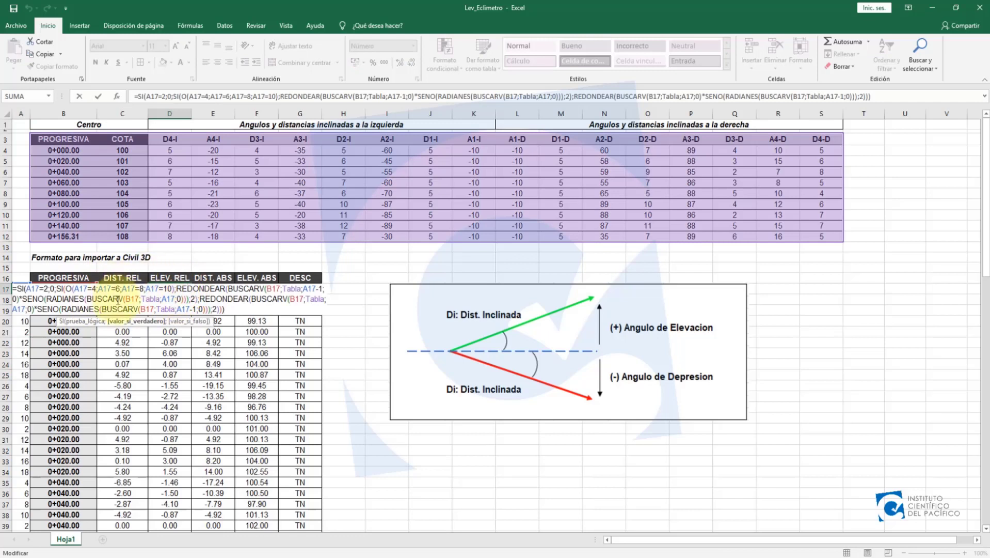
{"action": "left_click", "coordinate": [177, 288]}
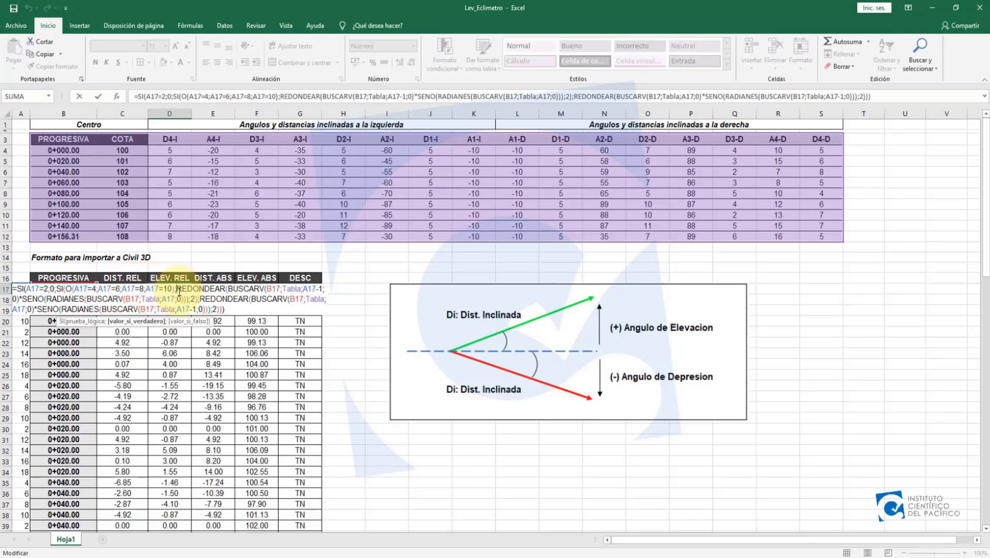
{"action": "key", "text": "ctrl+Return"}
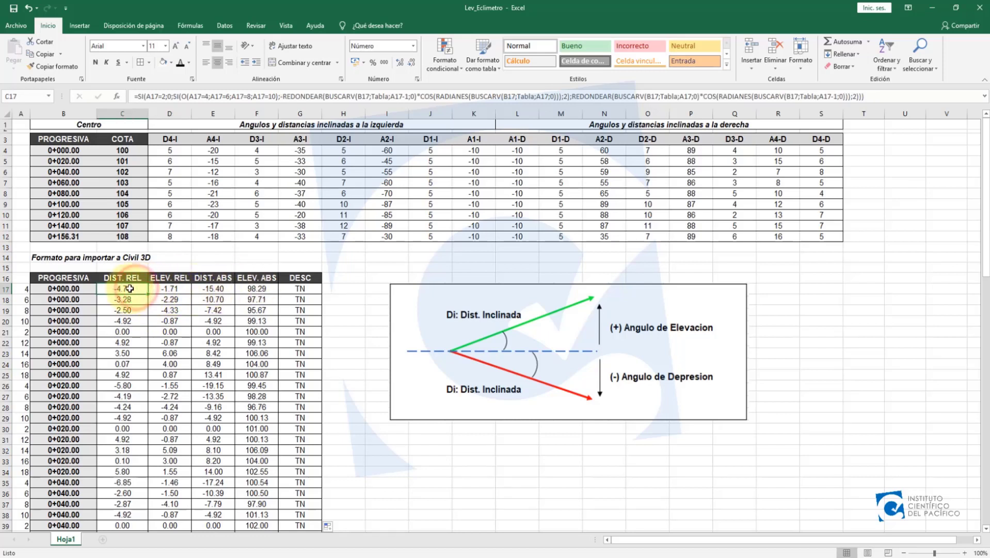
{"action": "left_click", "coordinate": [163, 288]}
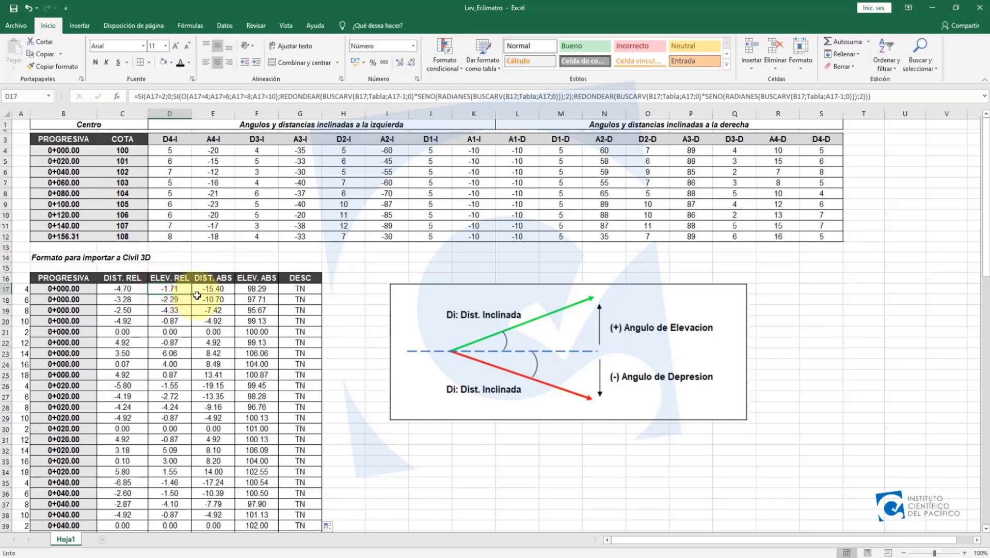
Step: Examine the DIST. ABS sum formulas in E17 and E25 and the centre row of station 0+000.00
{"action": "left_click", "coordinate": [216, 288]}
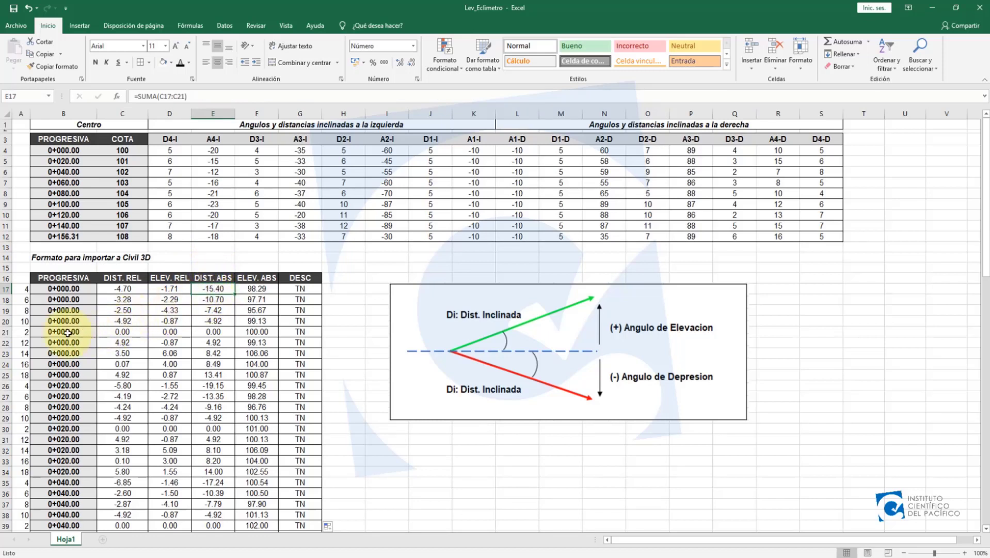
{"action": "left_click_drag", "start_coordinate": [65, 332], "coordinate": [299, 333]}
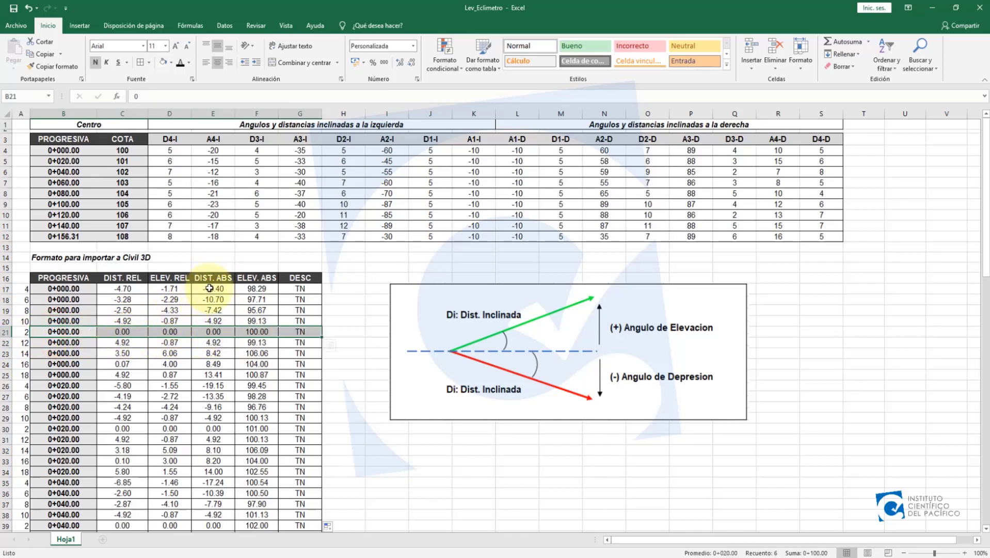
{"action": "double_click", "coordinate": [209, 288]}
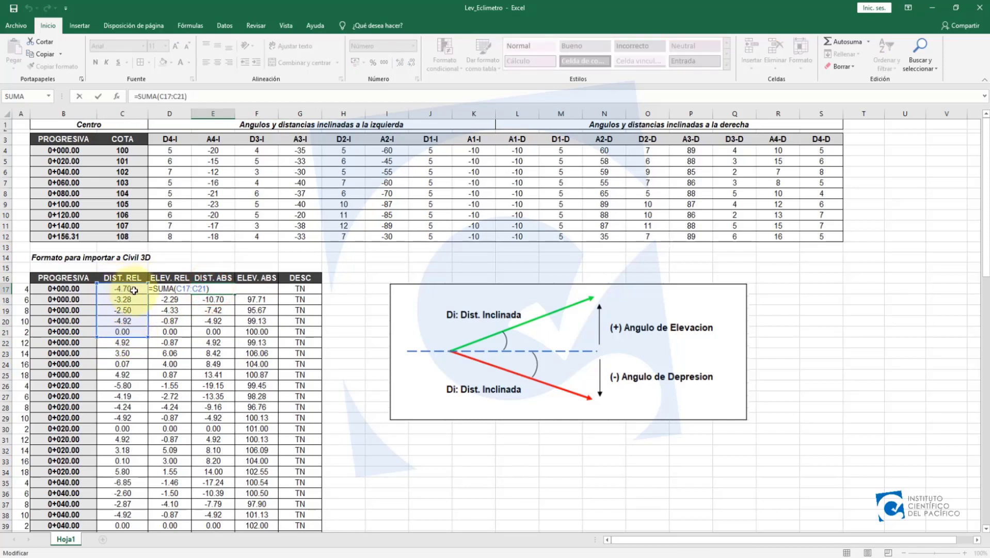
{"action": "key", "text": "ctrl+Return"}
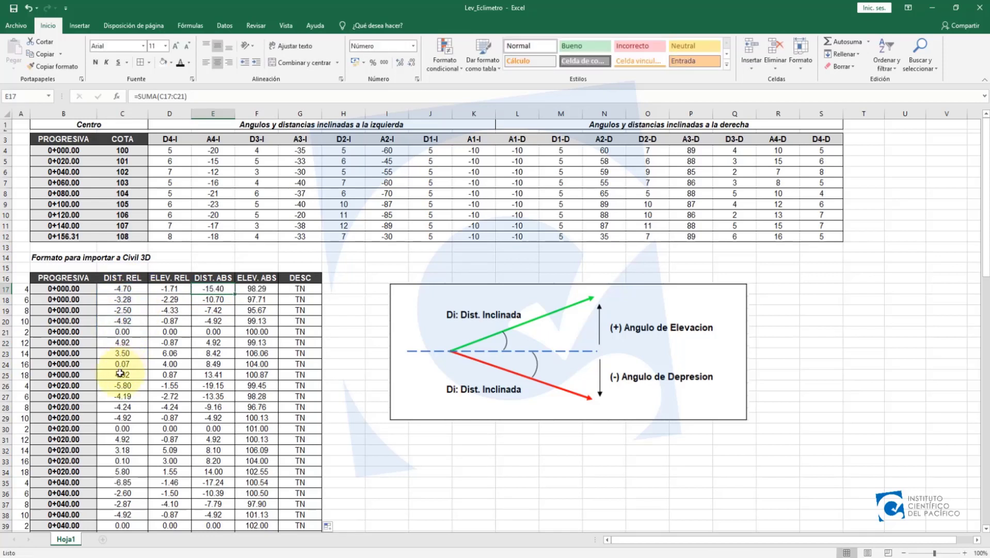
{"action": "double_click", "coordinate": [205, 375]}
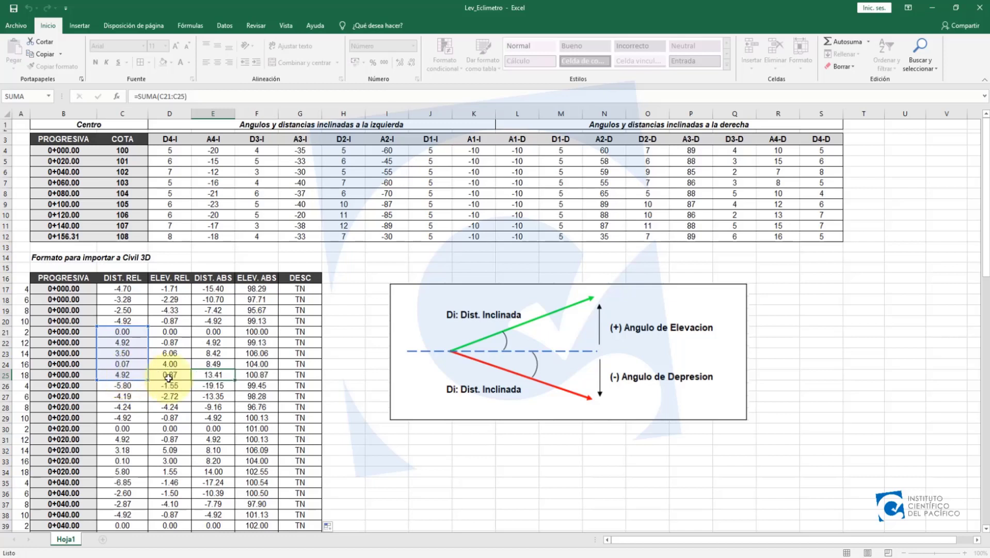
{"action": "key", "text": "ctrl+Return"}
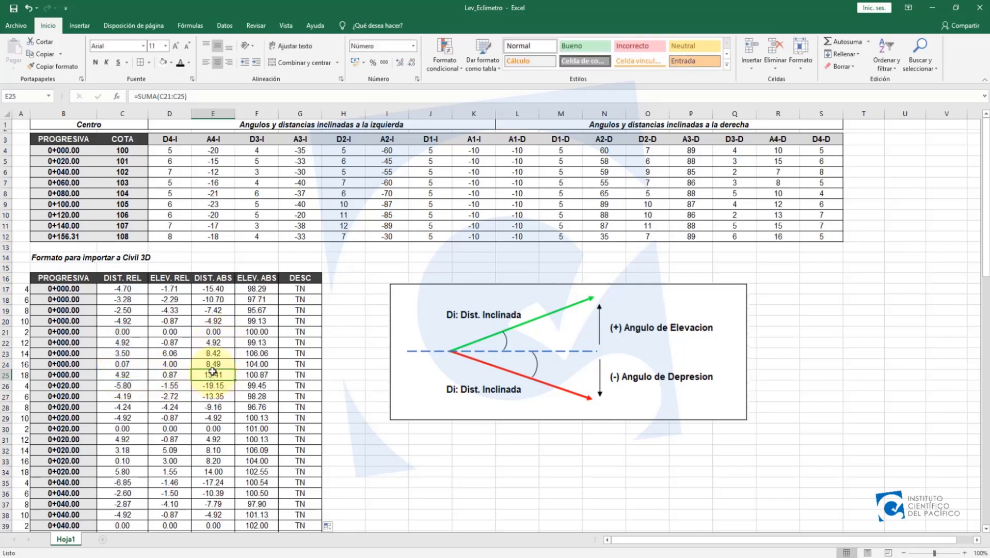
Step: Examine the ELEV. ABS formula in F17 and the DIST. ABS, ELEV. ABS and DESC headers
{"action": "double_click", "coordinate": [259, 289]}
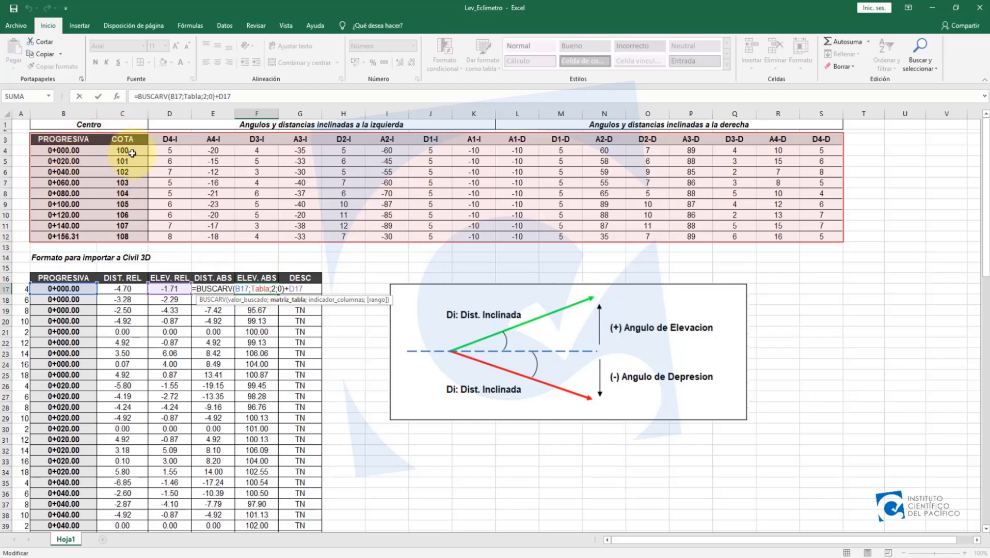
{"action": "key", "text": "ctrl+Return"}
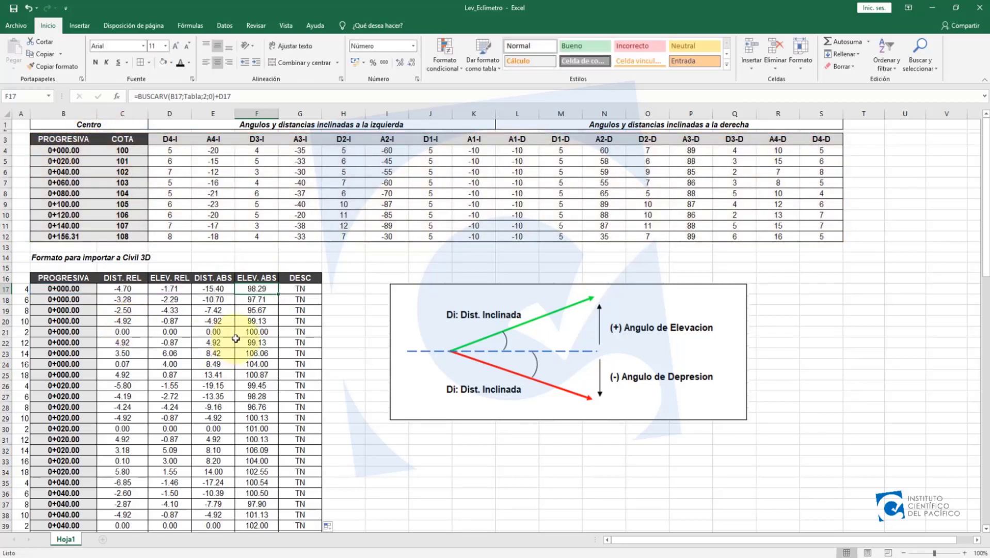
{"action": "left_click_drag", "start_coordinate": [213, 278], "coordinate": [253, 278]}
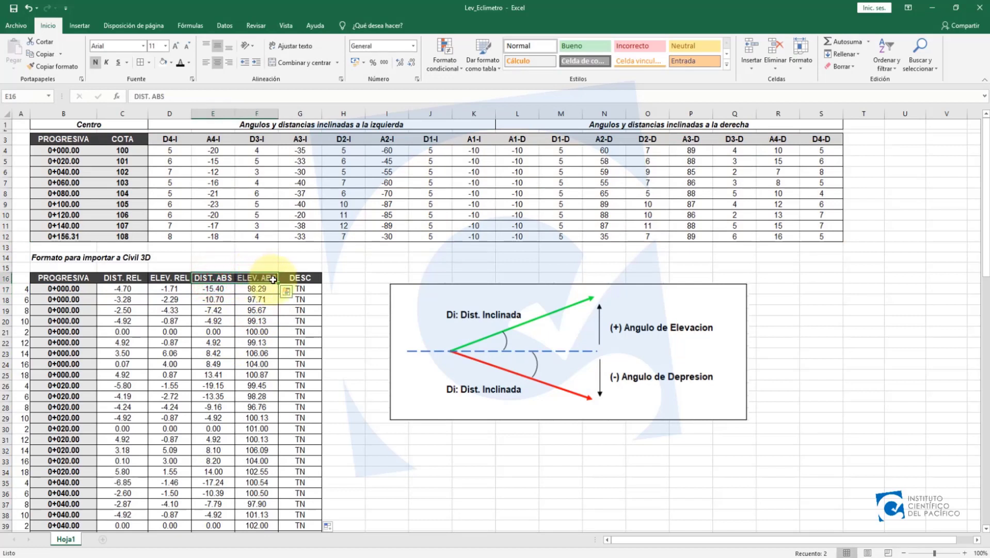
{"action": "left_click", "coordinate": [305, 278]}
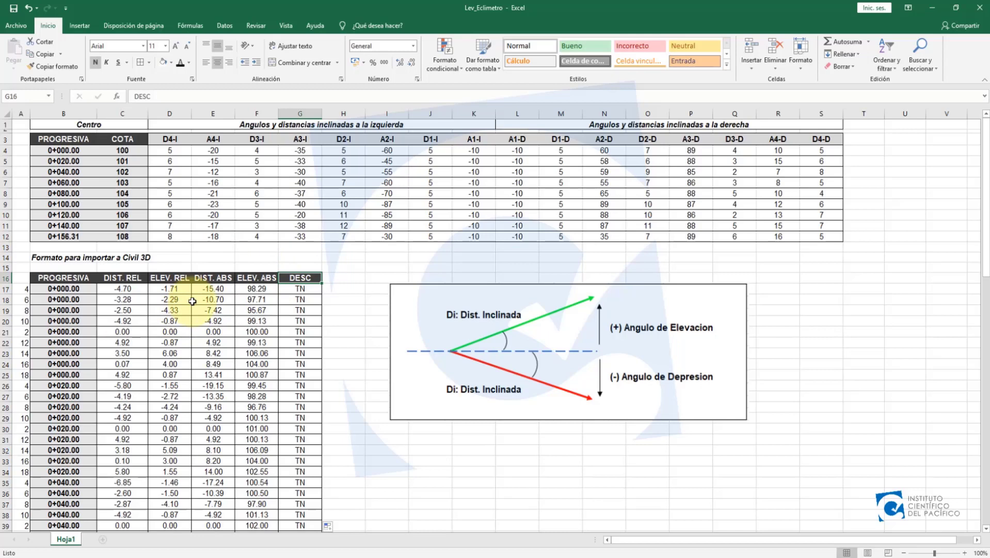
Step: Review the PROGRESIVA, DIST. ABS, ELEV. ABS and DESC columns as the fields needed for the Civil 3D import
{"action": "scroll", "coordinate": [193, 302], "scroll_direction": "down", "scroll_amount": 1}
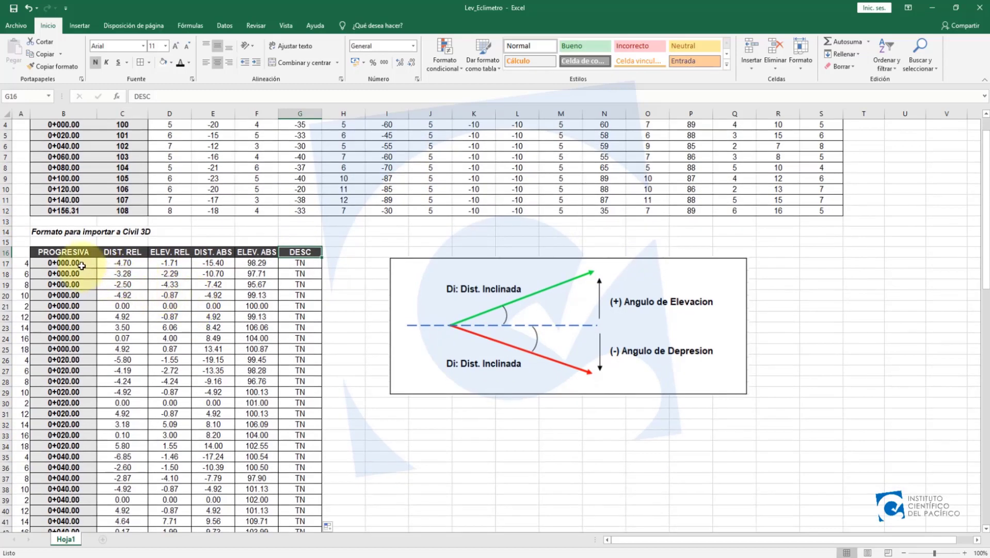
{"action": "left_click_drag", "start_coordinate": [85, 256], "coordinate": [77, 306]}
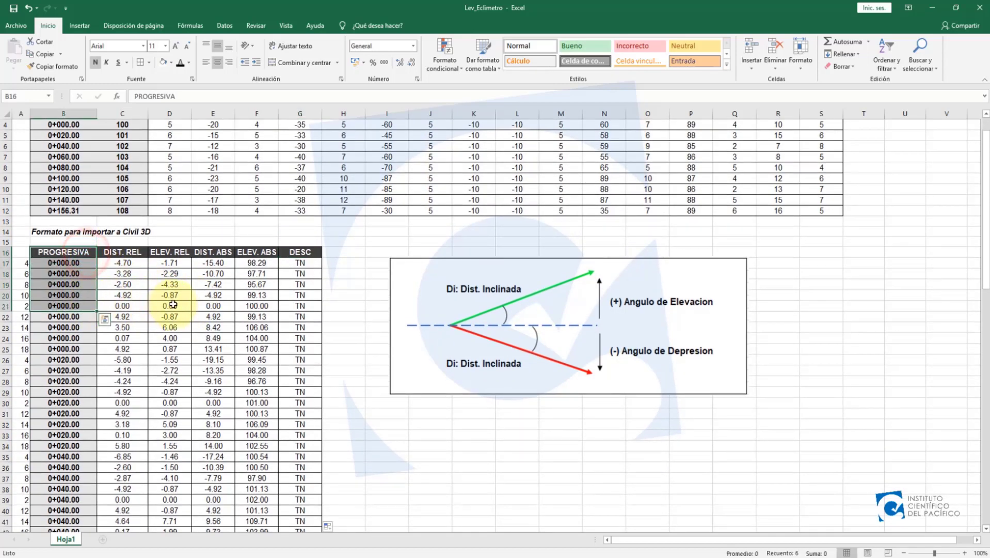
{"action": "left_click_drag", "start_coordinate": [213, 252], "coordinate": [220, 294]}
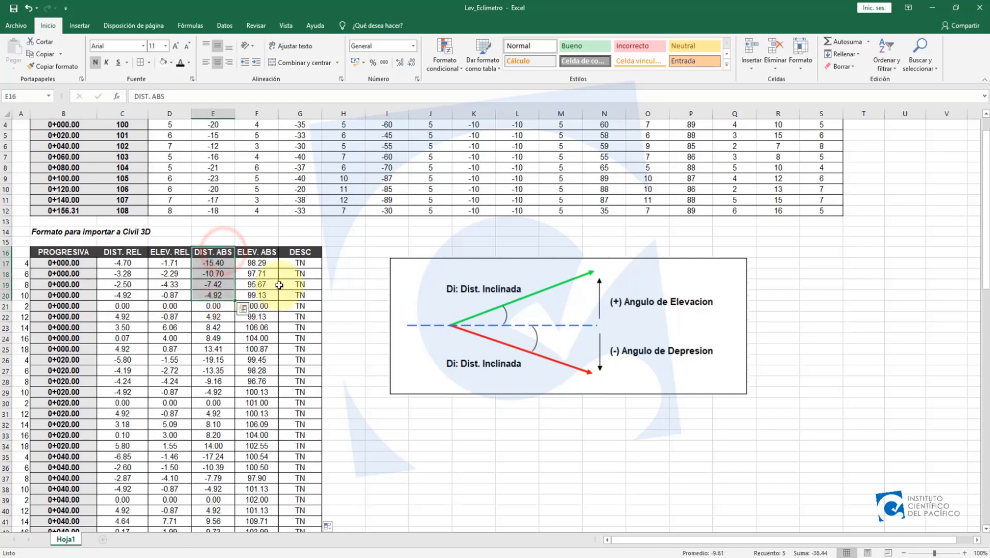
{"action": "left_click_drag", "start_coordinate": [272, 251], "coordinate": [261, 297]}
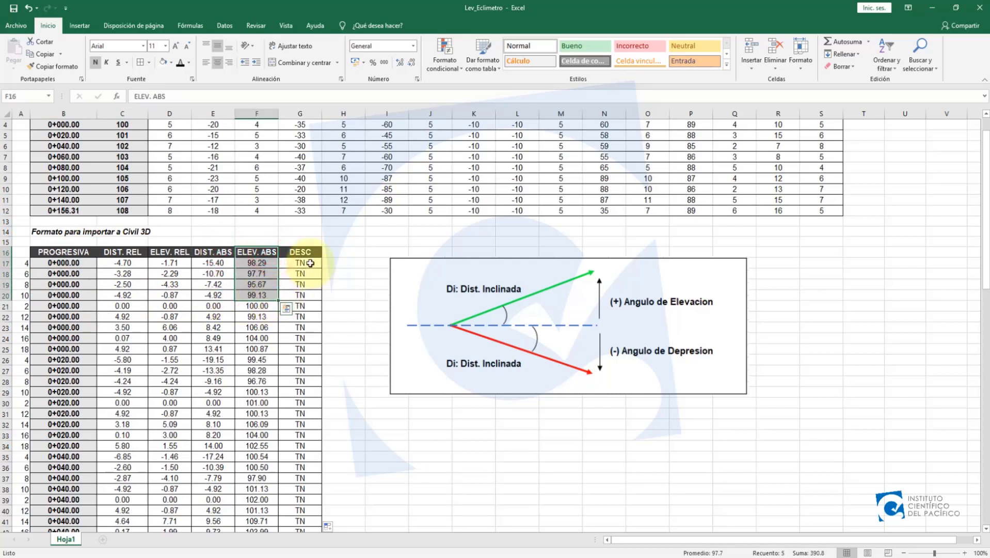
{"action": "left_click_drag", "start_coordinate": [311, 251], "coordinate": [310, 297]}
Step: Copy the Civil 3D import table data from B17 through the last DESC row, G97, without its headers
{"action": "left_click", "coordinate": [139, 282]}
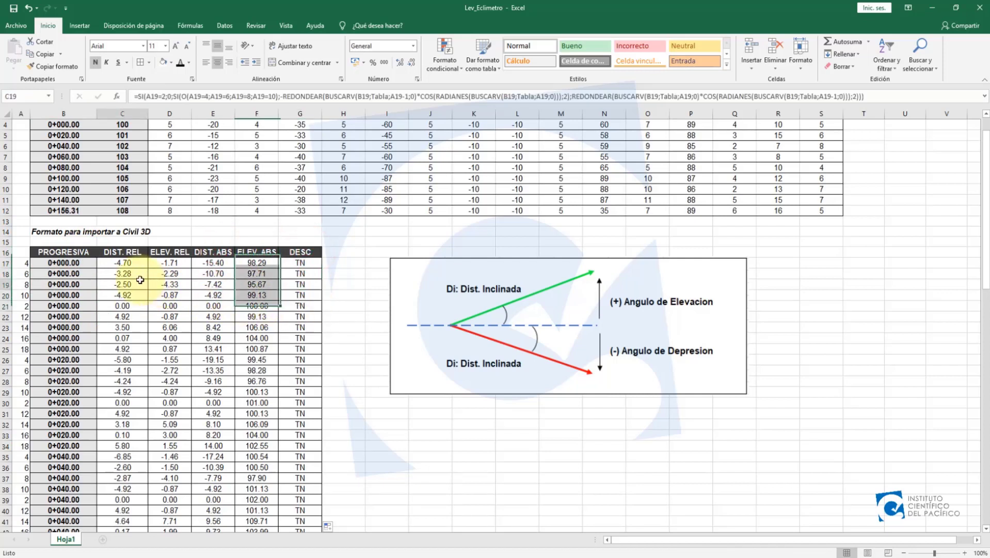
{"action": "left_click", "coordinate": [57, 261]}
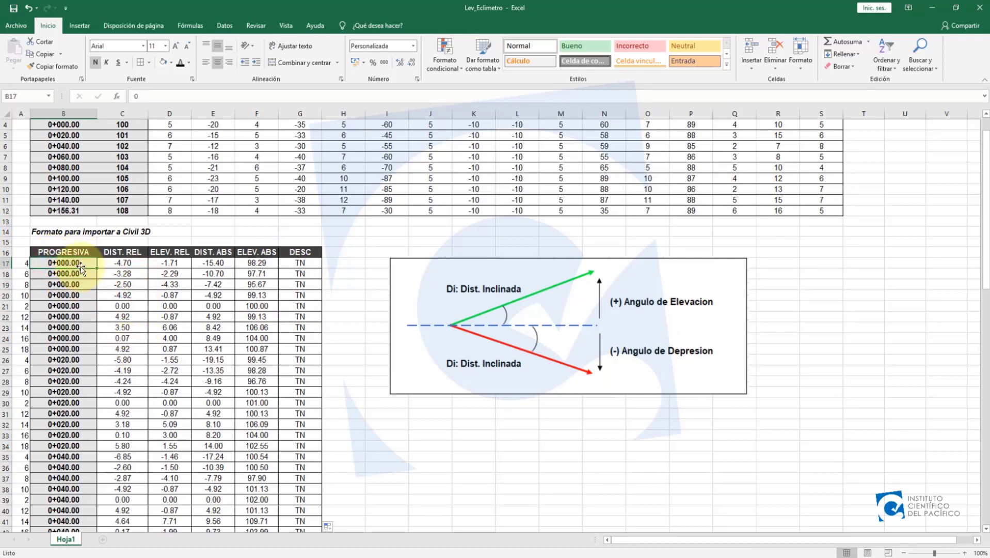
{"action": "scroll", "coordinate": [281, 358], "scroll_direction": "down", "scroll_amount": 20}
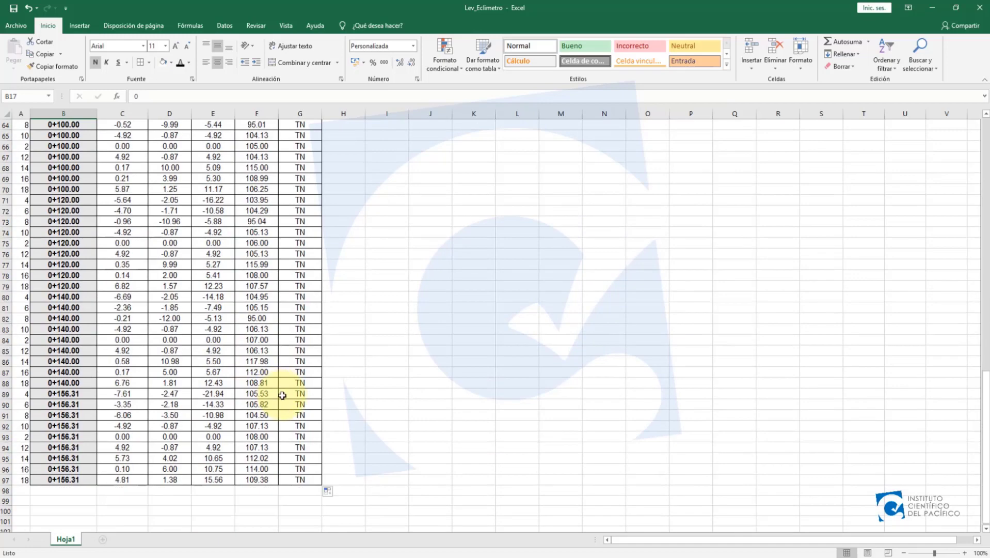
{"action": "left_click", "coordinate": [295, 385], "text": "shift"}
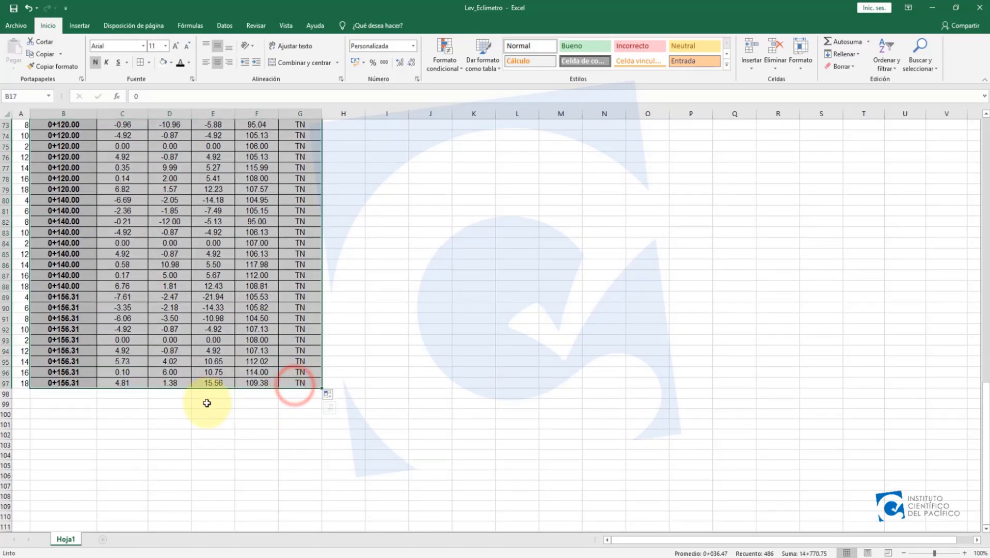
{"action": "scroll", "coordinate": [206, 400], "scroll_direction": "up", "scroll_amount": 14}
{"action": "scroll", "coordinate": [206, 399], "scroll_direction": "up", "scroll_amount": 10}
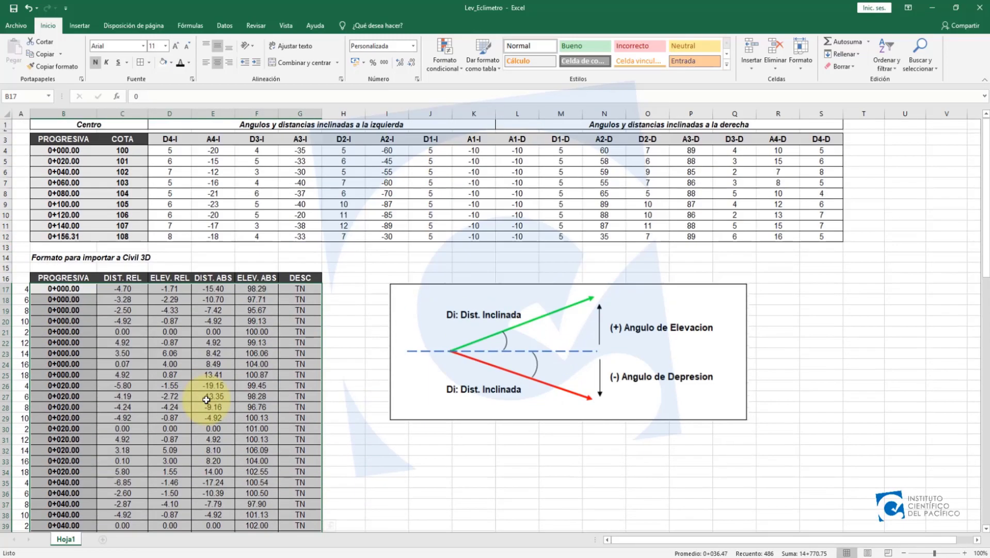
{"action": "key", "text": "ctrl+c"}
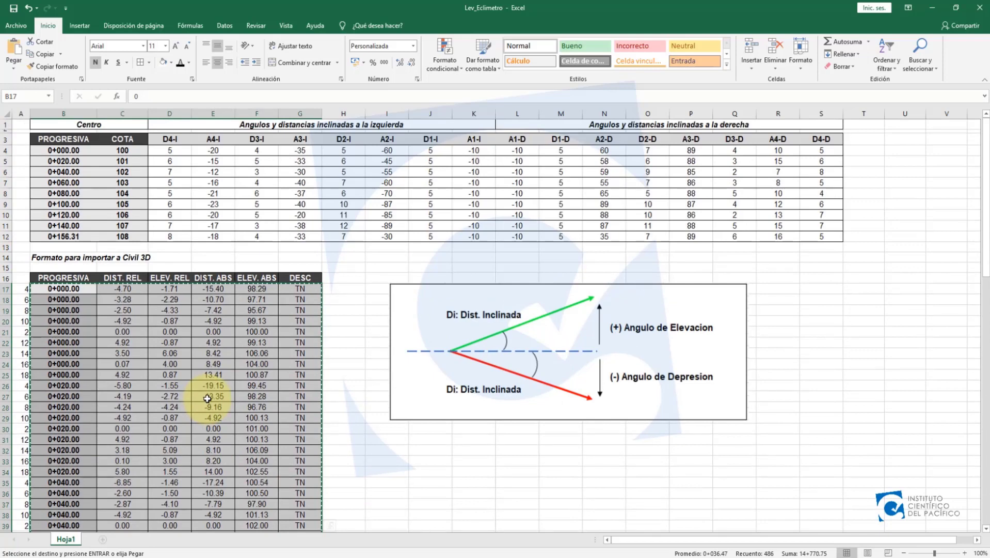
Step: Open a new blank workbook and paste the copied table at A1 as values with number formatting
{"action": "key", "text": "super"}
{"action": "type", "text": "EXCEL"}
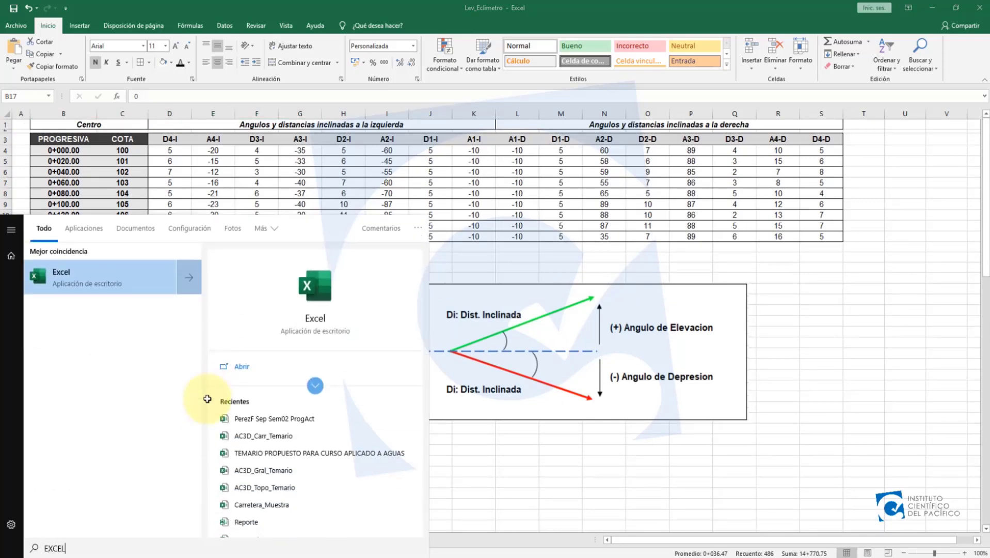
{"action": "key", "text": "Return"}
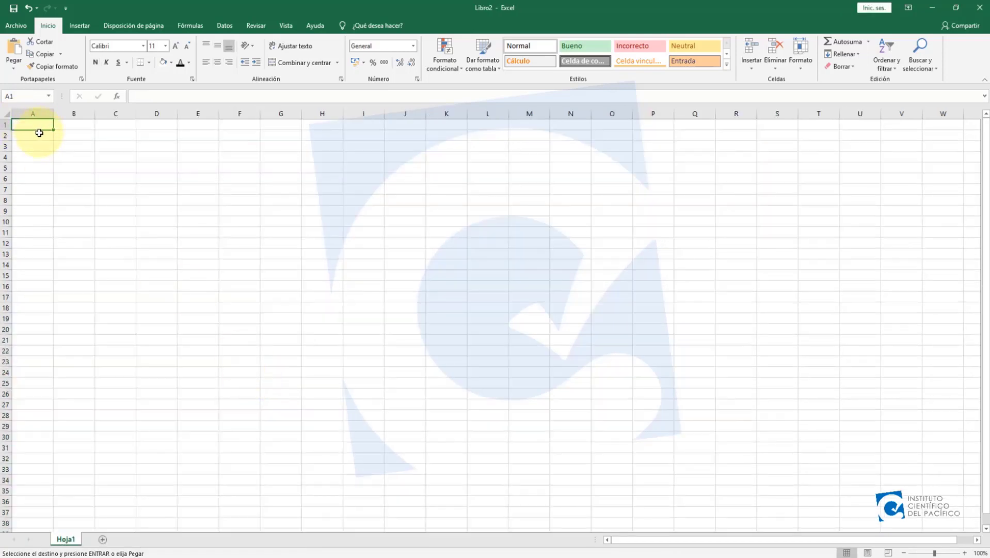
{"action": "key", "text": "ctrl+v"}
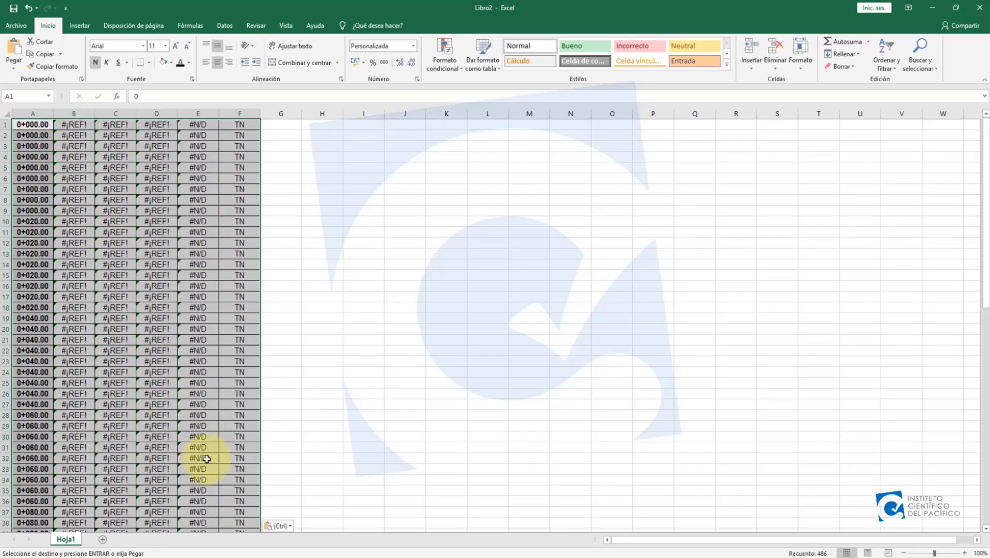
{"action": "left_click", "coordinate": [274, 525]}
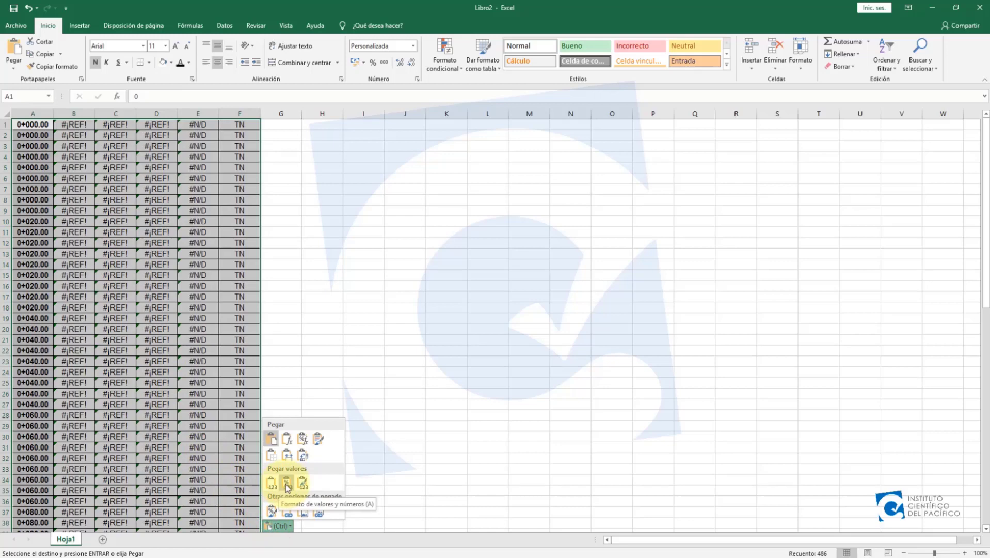
{"action": "left_click", "coordinate": [287, 485]}
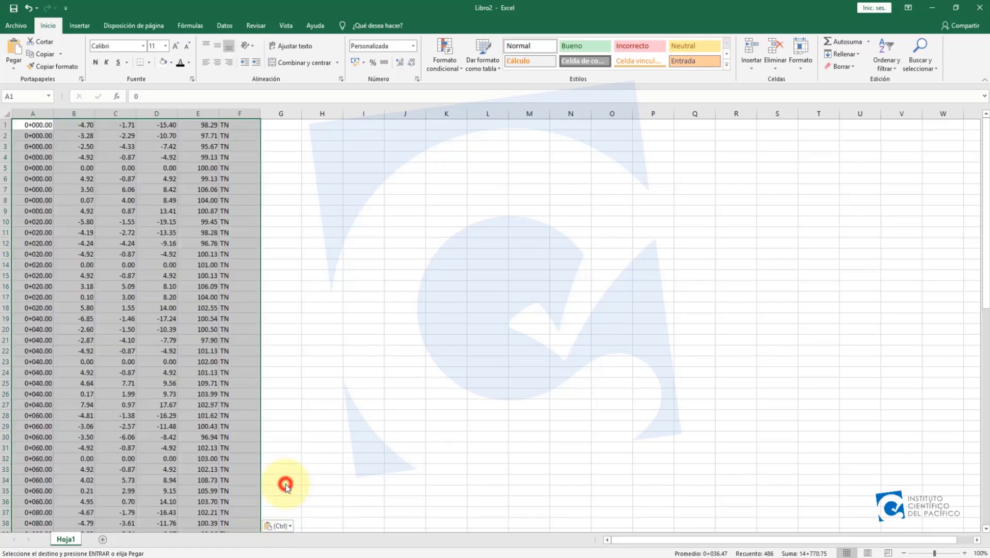
Step: Delete columns B and C holding the relative distances and relative elevations from the pasted table
{"action": "left_click", "coordinate": [144, 195]}
{"action": "left_click", "coordinate": [199, 147]}
{"action": "left_click", "coordinate": [98, 148]}
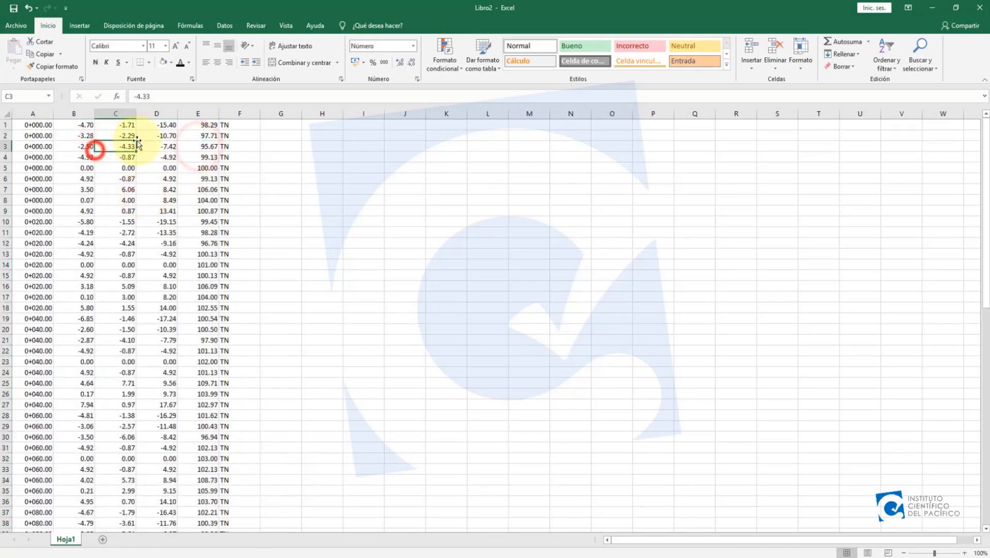
{"action": "left_click", "coordinate": [165, 136]}
{"action": "left_click", "coordinate": [210, 134]}
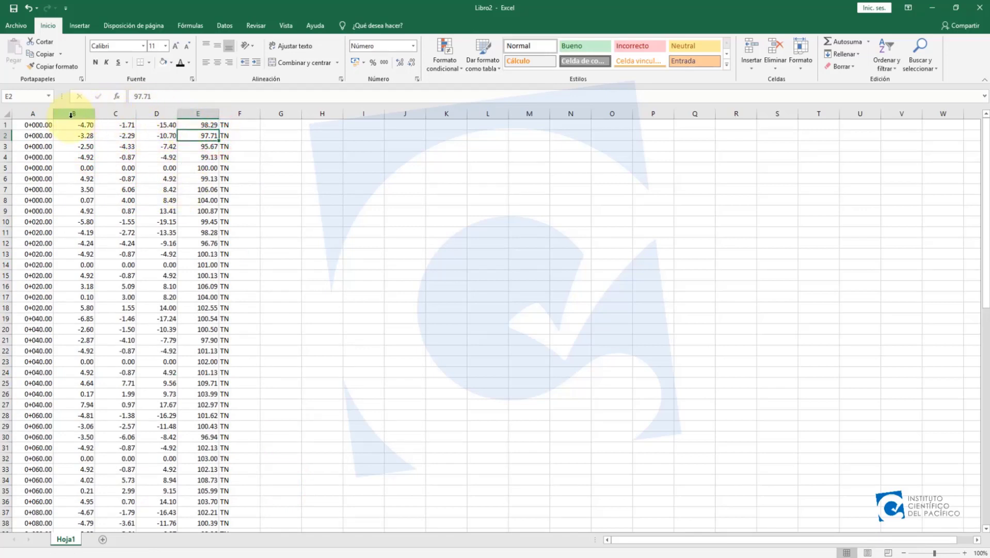
{"action": "left_click", "coordinate": [46, 113]}
{"action": "left_click_drag", "start_coordinate": [150, 113], "coordinate": [241, 113]}
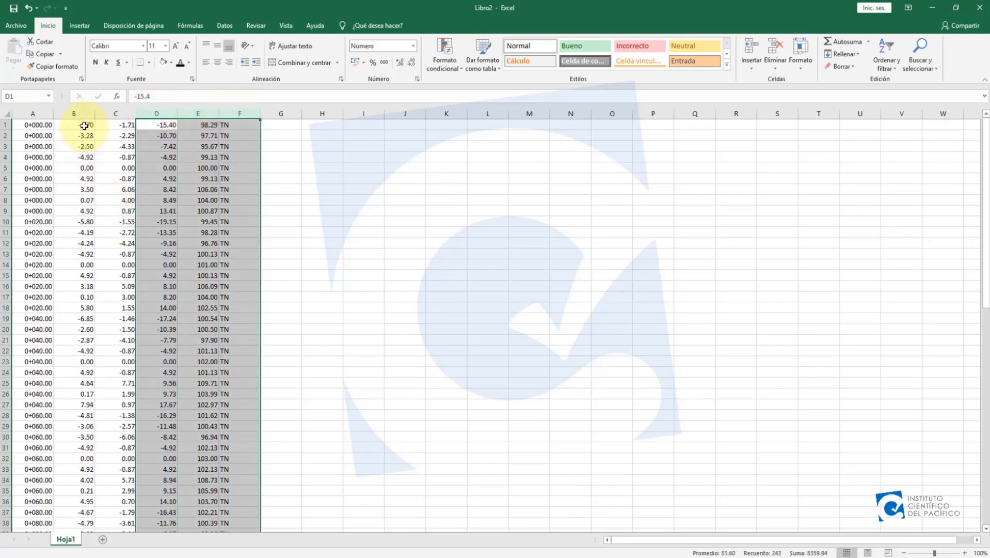
{"action": "left_click_drag", "start_coordinate": [81, 115], "coordinate": [115, 113]}
{"action": "right_click", "coordinate": [115, 113]}
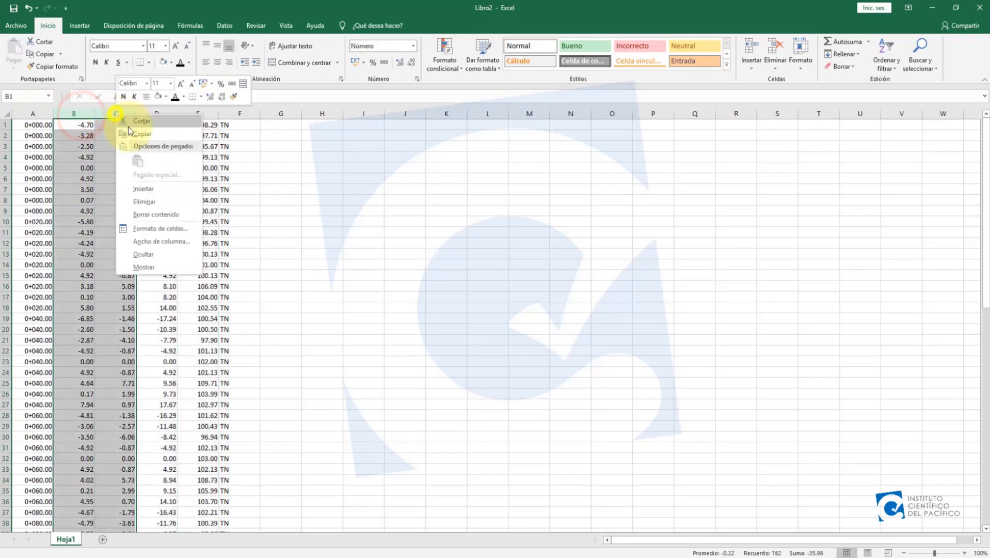
{"action": "left_click", "coordinate": [136, 202]}
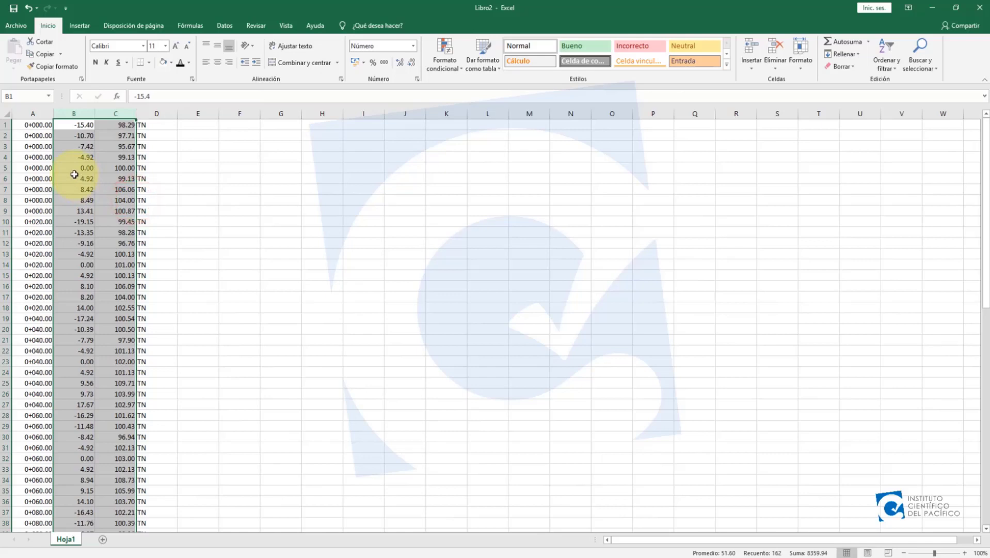
Step: Change the number format of the station values in column A to General
{"action": "scroll", "coordinate": [93, 239], "scroll_direction": "down", "scroll_amount": 3}
{"action": "scroll", "coordinate": [93, 239], "scroll_direction": "up", "scroll_amount": 3}
{"action": "left_click", "coordinate": [126, 156]}
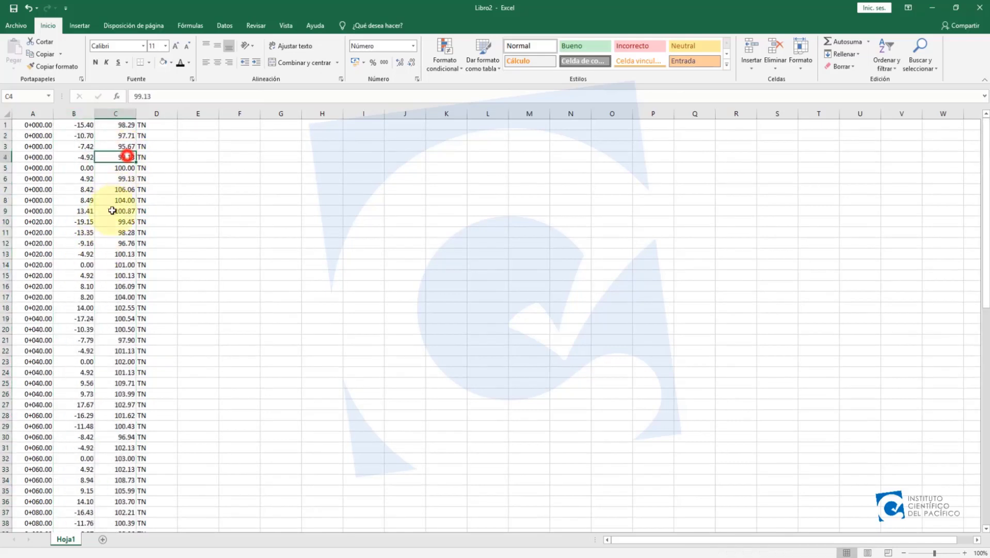
{"action": "left_click", "coordinate": [38, 125]}
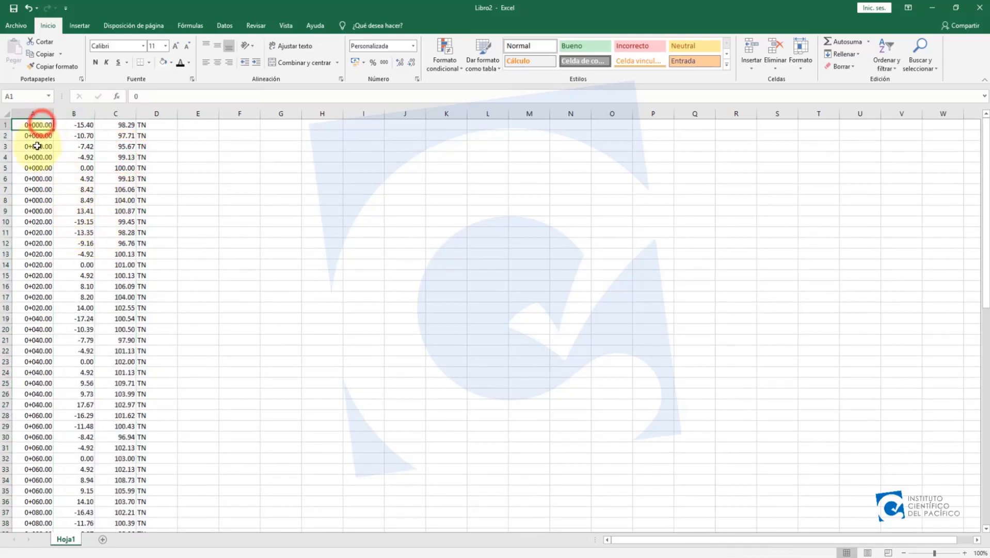
{"action": "left_click", "coordinate": [38, 127]}
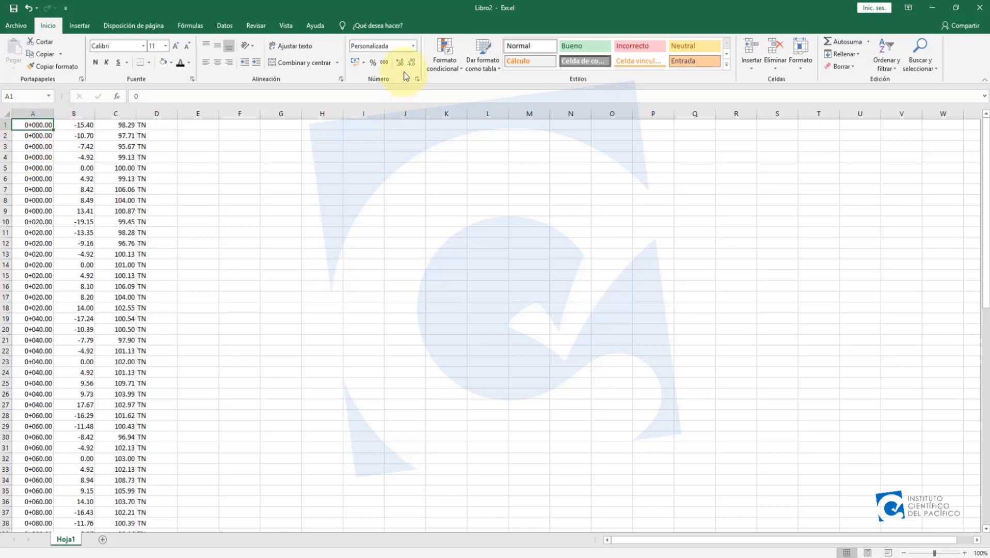
{"action": "left_click", "coordinate": [44, 110]}
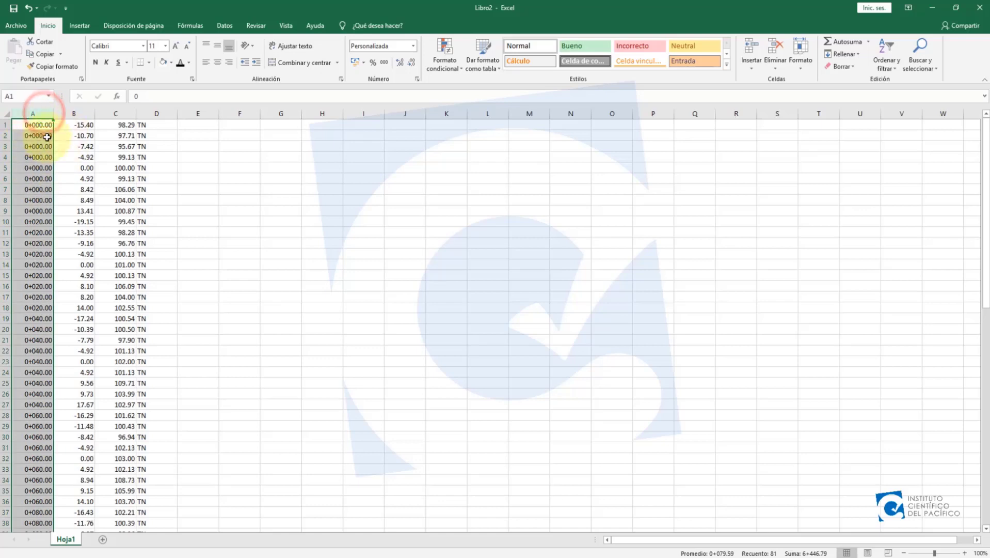
{"action": "left_click", "coordinate": [412, 45]}
{"action": "left_click", "coordinate": [402, 62]}
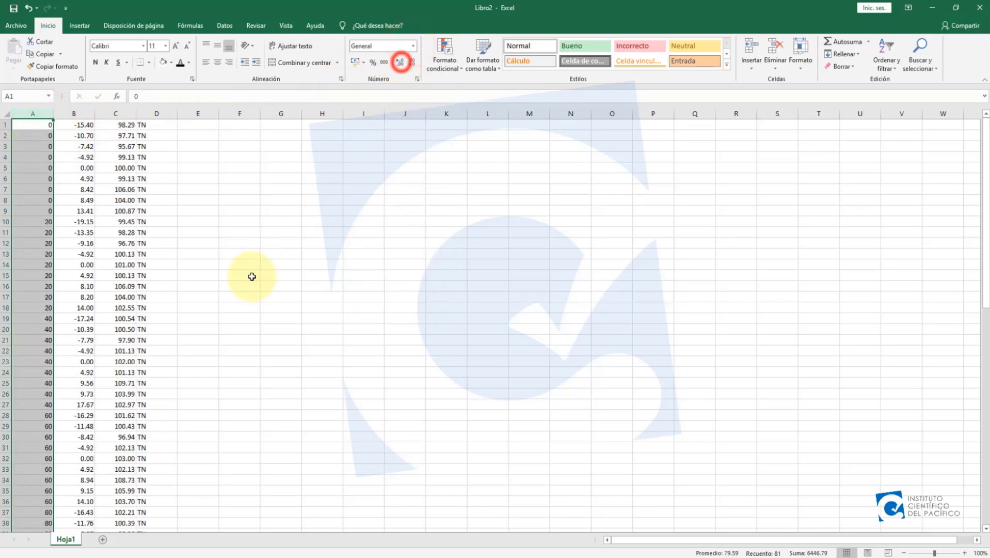
{"action": "left_click", "coordinate": [220, 301]}
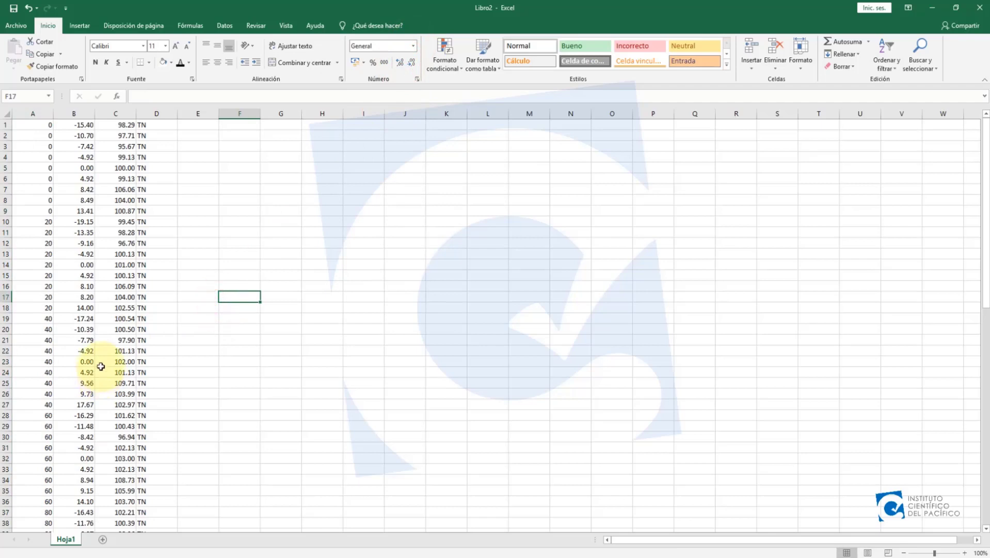
Step: Review the column order of station, offset, elevation and TN description in the first nine rows
{"action": "left_click", "coordinate": [27, 125]}
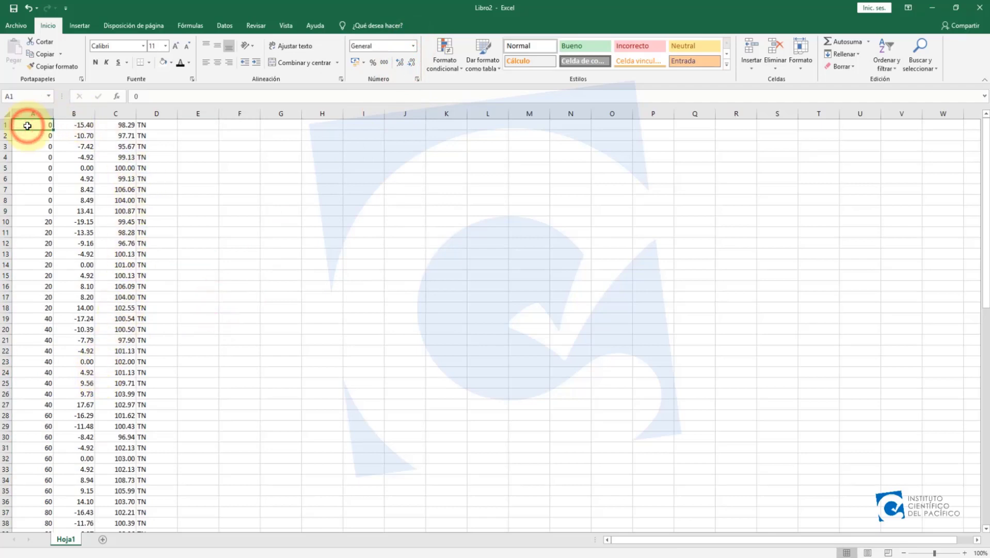
{"action": "left_click", "coordinate": [83, 126]}
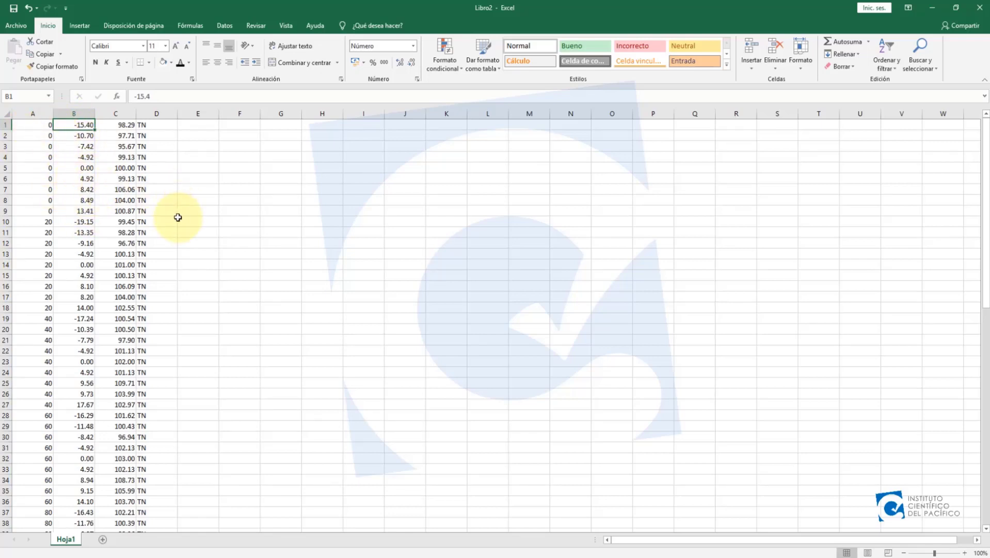
{"action": "left_click_drag", "start_coordinate": [117, 123], "coordinate": [116, 209]}
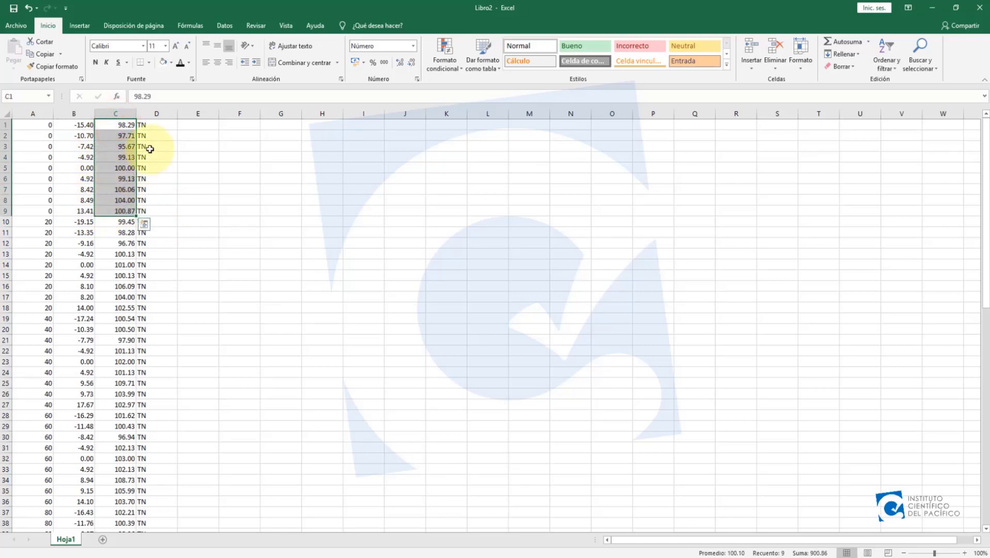
{"action": "left_click_drag", "start_coordinate": [155, 126], "coordinate": [156, 209]}
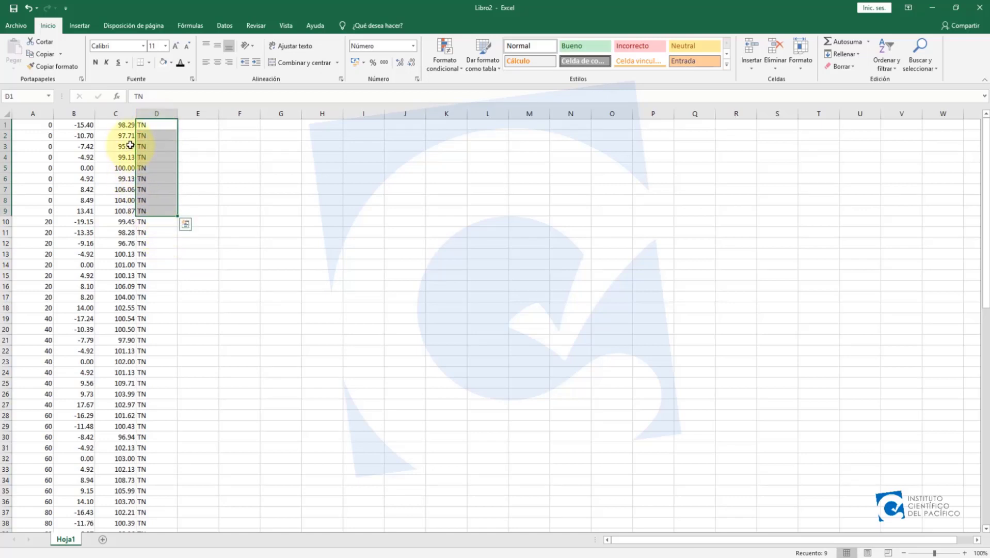
{"action": "left_click_drag", "start_coordinate": [126, 125], "coordinate": [128, 210]}
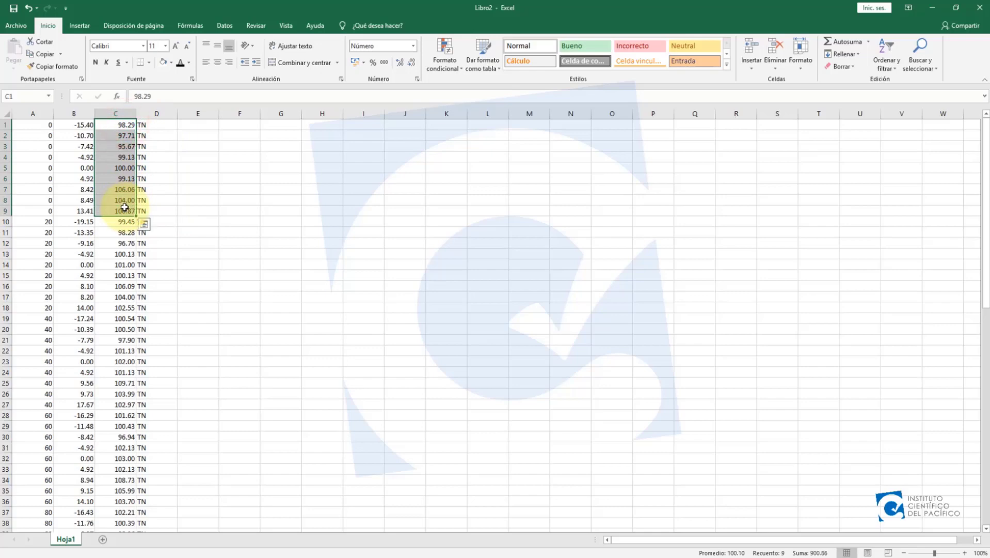
Step: Switch back to the Lev_Eclimetro workbook and examine the DIST. ABS formula in E19 and ELEV. REL formula in D17
{"action": "left_click", "coordinate": [181, 552]}
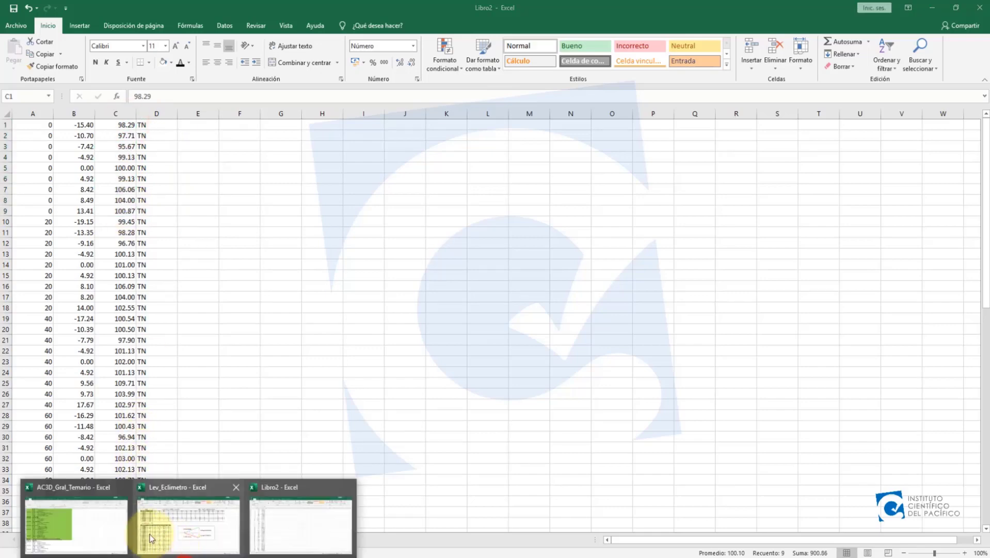
{"action": "left_click", "coordinate": [187, 524]}
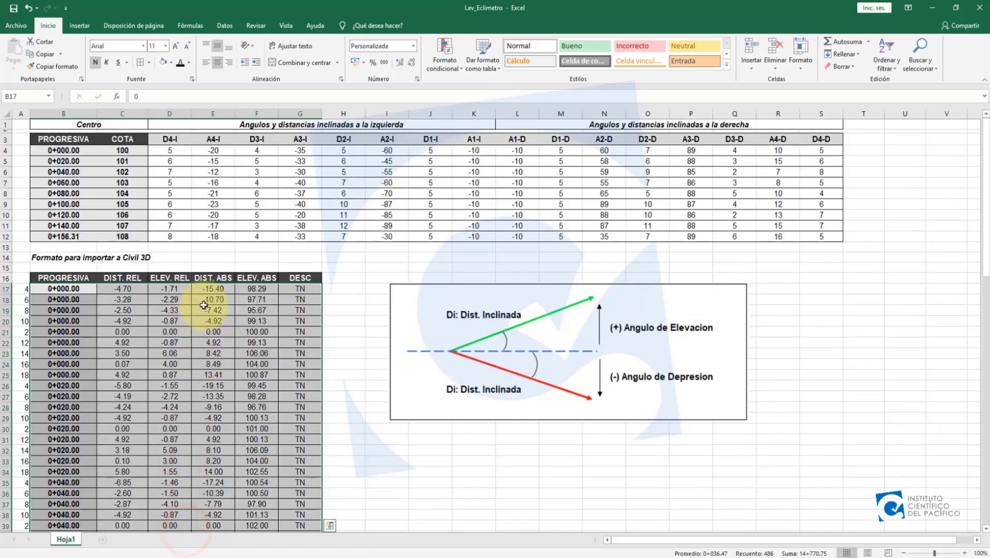
{"action": "left_click", "coordinate": [202, 308]}
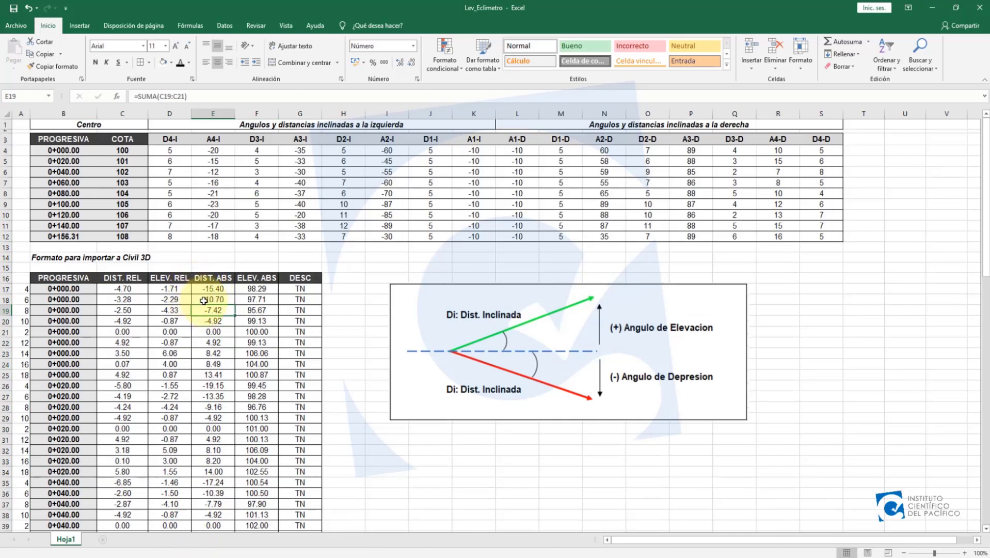
{"action": "left_click", "coordinate": [177, 290]}
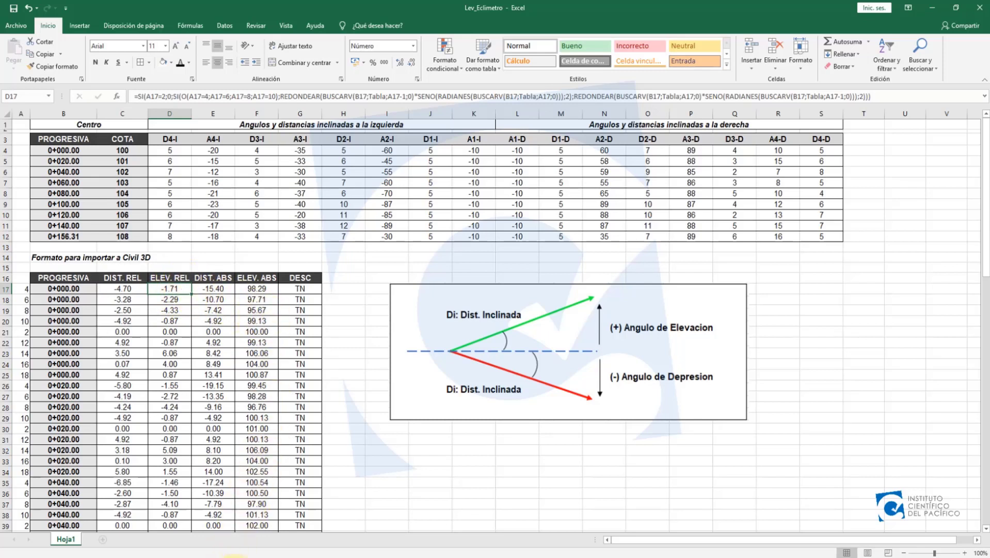
Step: Switch to Civil 3D and draw a vertical line in the empty area beside the alignment
{"action": "left_click", "coordinate": [234, 557]}
{"action": "left_click_drag", "start_coordinate": [524, 326], "coordinate": [391, 291]}
{"action": "left_click_drag", "start_coordinate": [447, 368], "coordinate": [355, 334]}
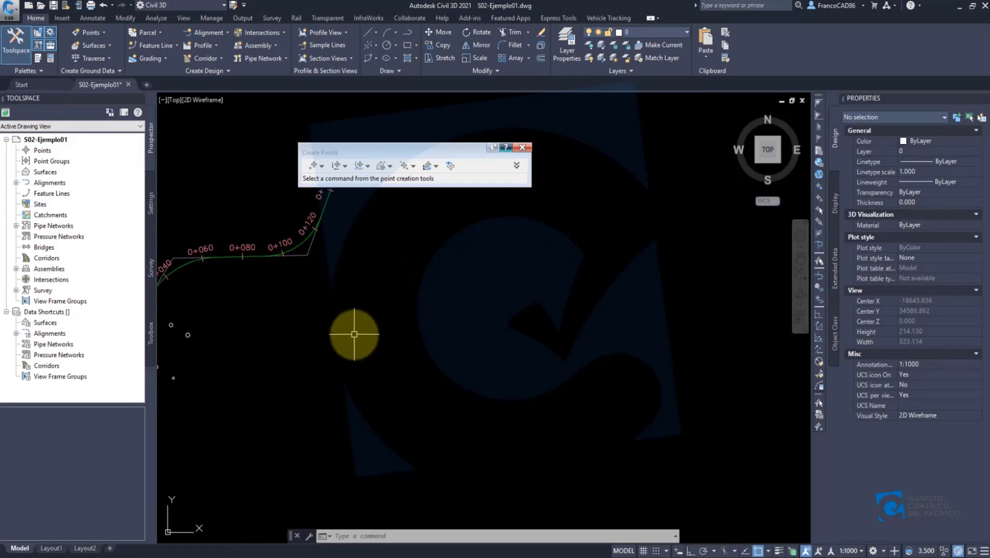
{"action": "type", "text": "L"}
{"action": "key", "text": "Return"}
{"action": "left_click", "coordinate": [430, 295]}
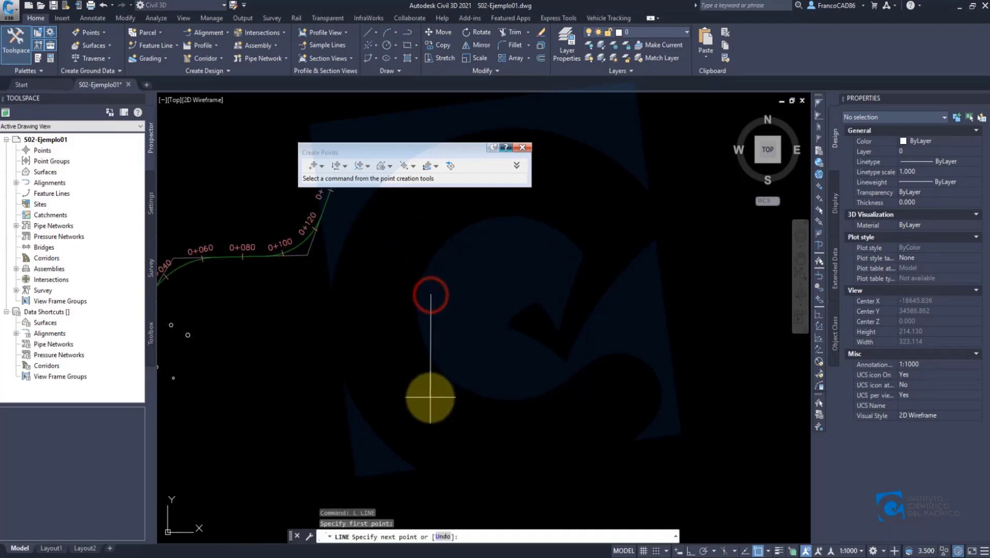
{"action": "left_click", "coordinate": [430, 398]}
{"action": "left_click_drag", "start_coordinate": [464, 371], "coordinate": [420, 364]}
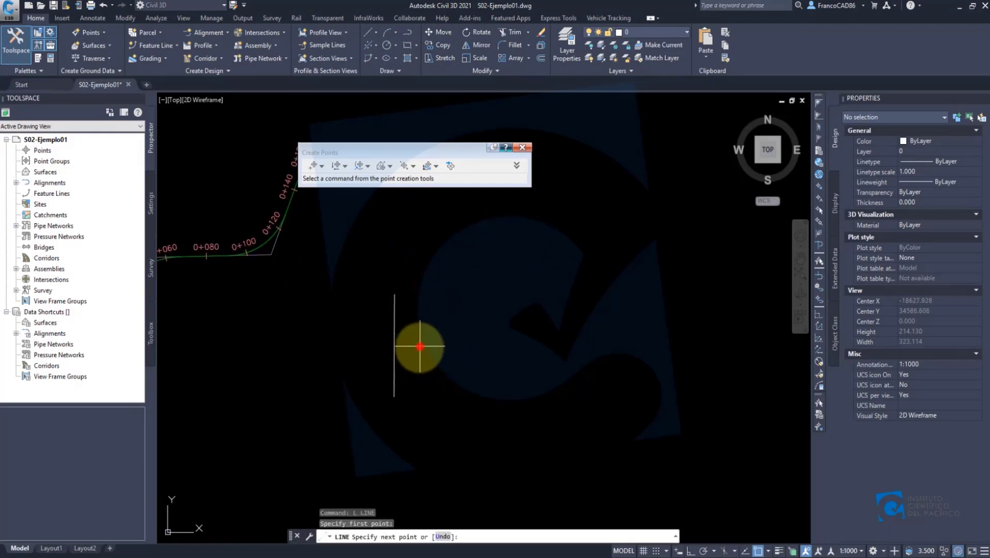
{"action": "key", "text": "Return"}
Step: Draw a zigzag ground profile of four connected line segments starting on the vertical line
{"action": "key", "text": "Return"}
{"action": "left_click", "coordinate": [395, 352]}
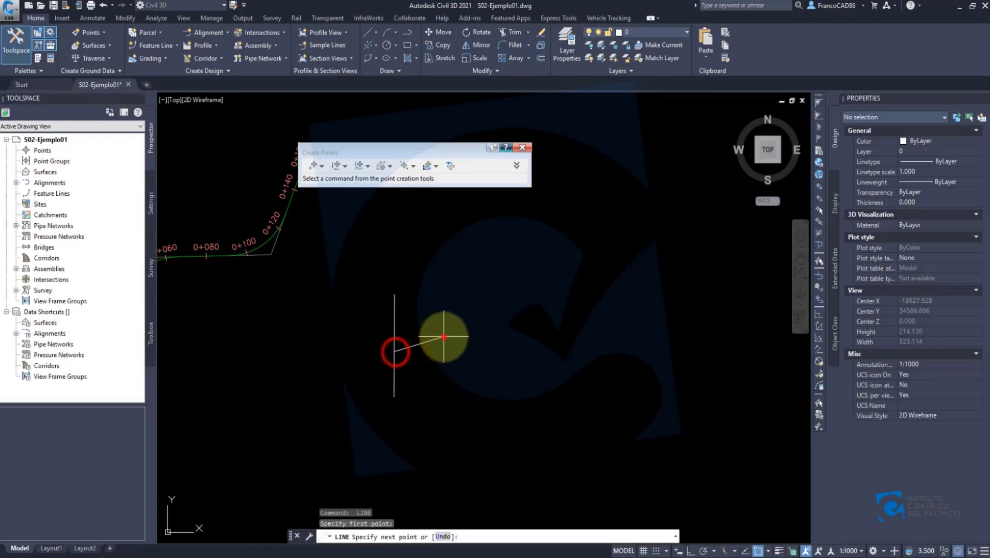
{"action": "left_click", "coordinate": [444, 336]}
{"action": "left_click", "coordinate": [471, 345]}
{"action": "left_click", "coordinate": [538, 295]}
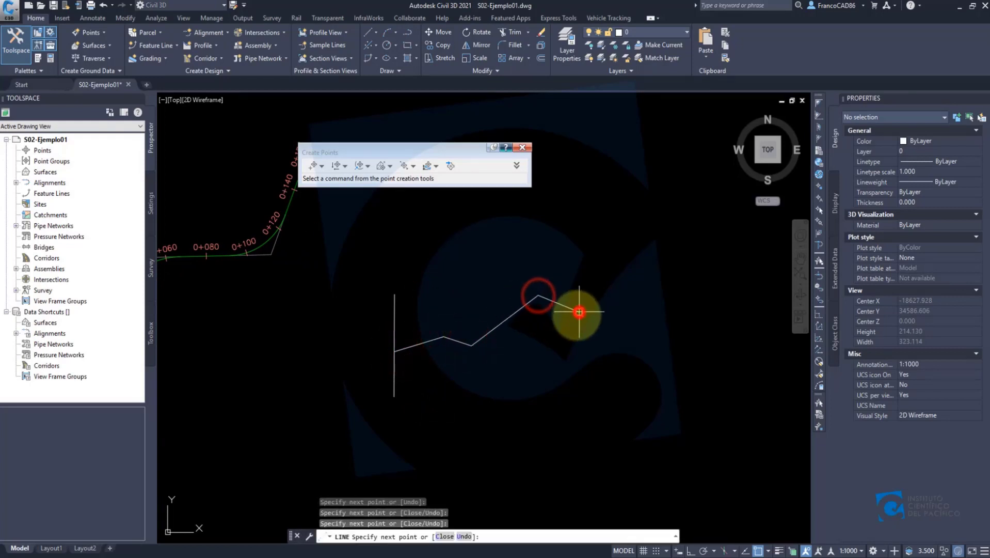
{"action": "left_click", "coordinate": [579, 311]}
{"action": "key", "text": "Return"}
Step: Add a vertical linear dimension for the height difference of the profile's second segment
{"action": "scroll", "coordinate": [451, 340], "scroll_direction": "up", "scroll_amount": 4}
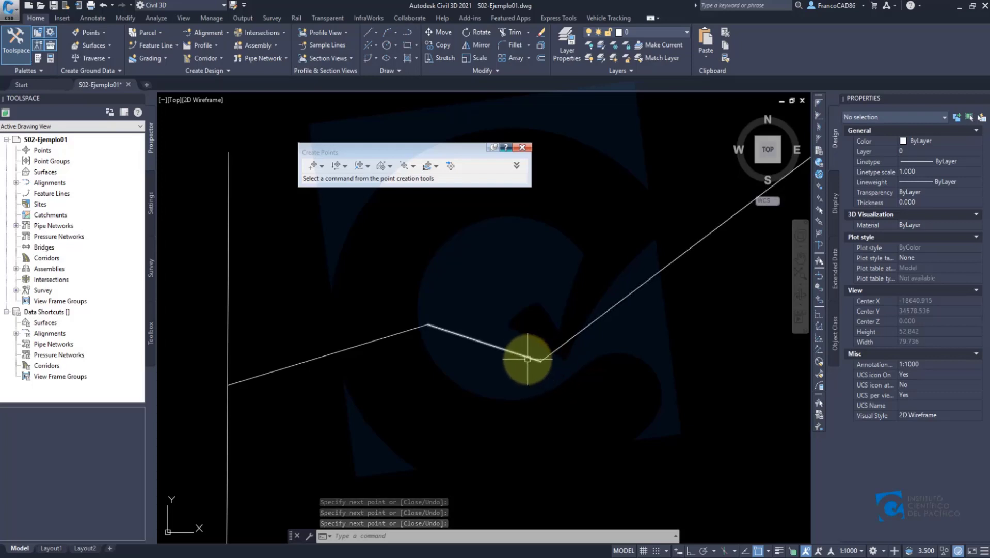
{"action": "type", "text": "DLI"}
{"action": "key", "text": "Return"}
{"action": "left_click", "coordinate": [431, 325]}
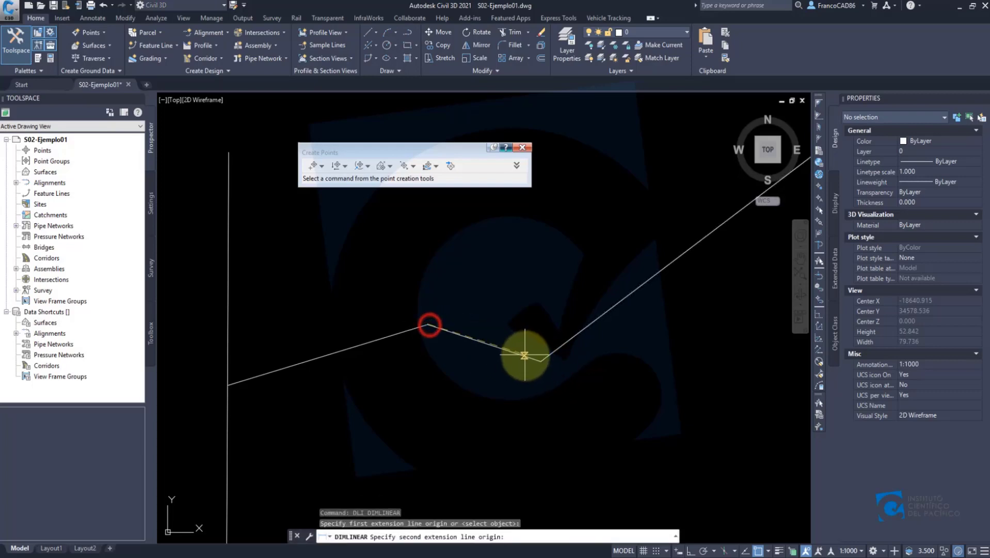
{"action": "left_click", "coordinate": [540, 361]}
{"action": "left_click", "coordinate": [604, 343]}
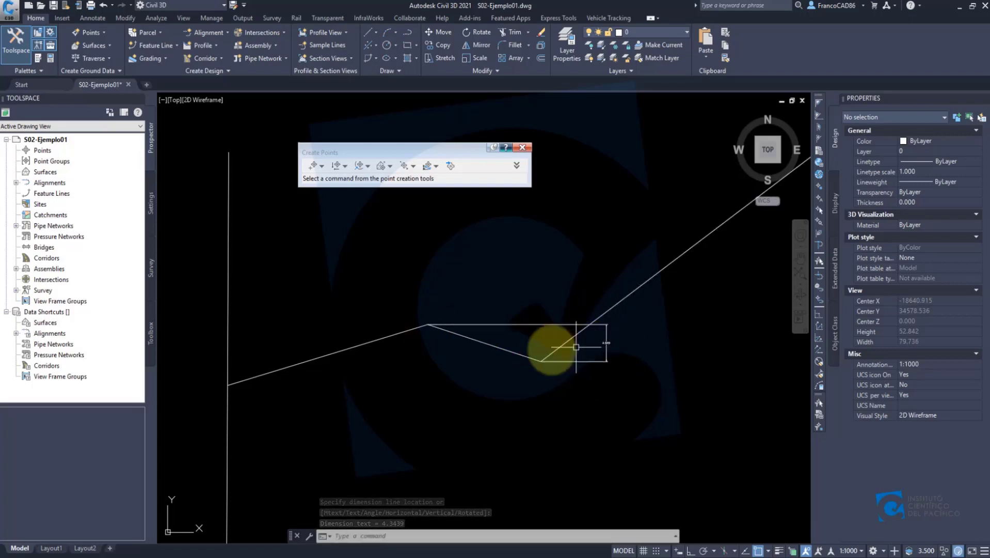
Step: Add a vertical linear dimension for the height difference of the long rising third segment
{"action": "left_click_drag", "start_coordinate": [425, 351], "coordinate": [476, 320]}
{"action": "scroll", "coordinate": [476, 320], "scroll_direction": "down", "scroll_amount": 2}
{"action": "left_click_drag", "start_coordinate": [651, 284], "coordinate": [569, 343]}
{"action": "scroll", "coordinate": [569, 343], "scroll_direction": "up", "scroll_amount": 1}
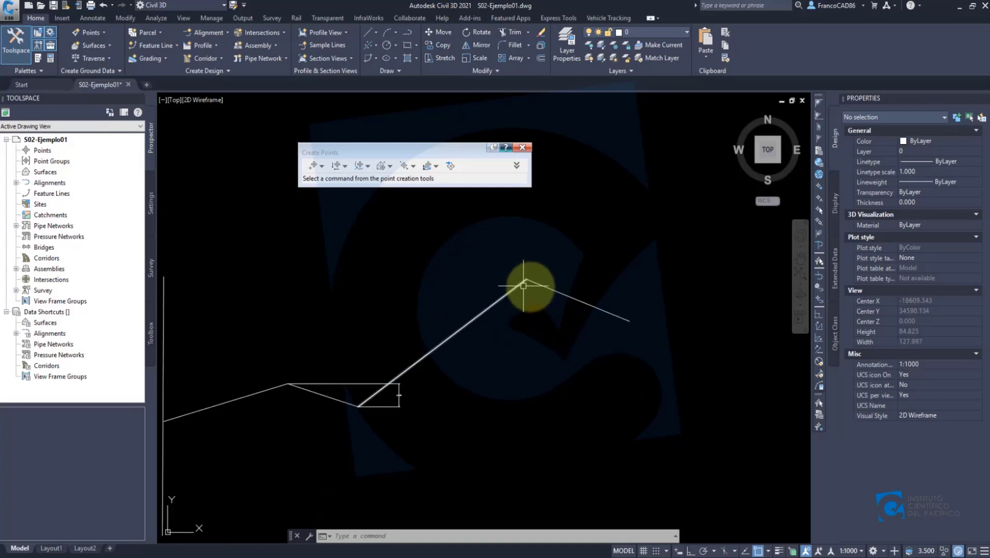
{"action": "type", "text": "dli"}
{"action": "key", "text": "Return"}
{"action": "left_click", "coordinate": [526, 279]}
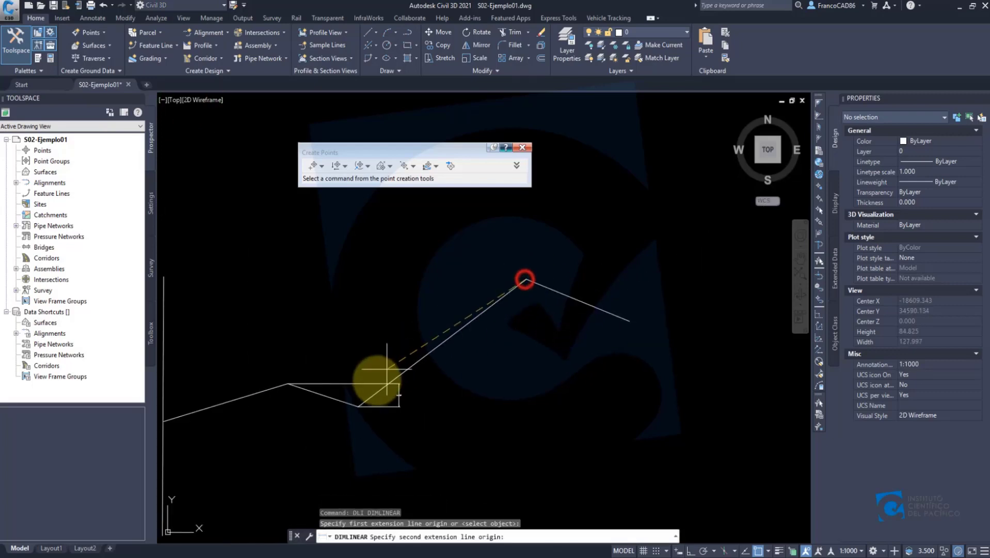
{"action": "left_click", "coordinate": [359, 407]}
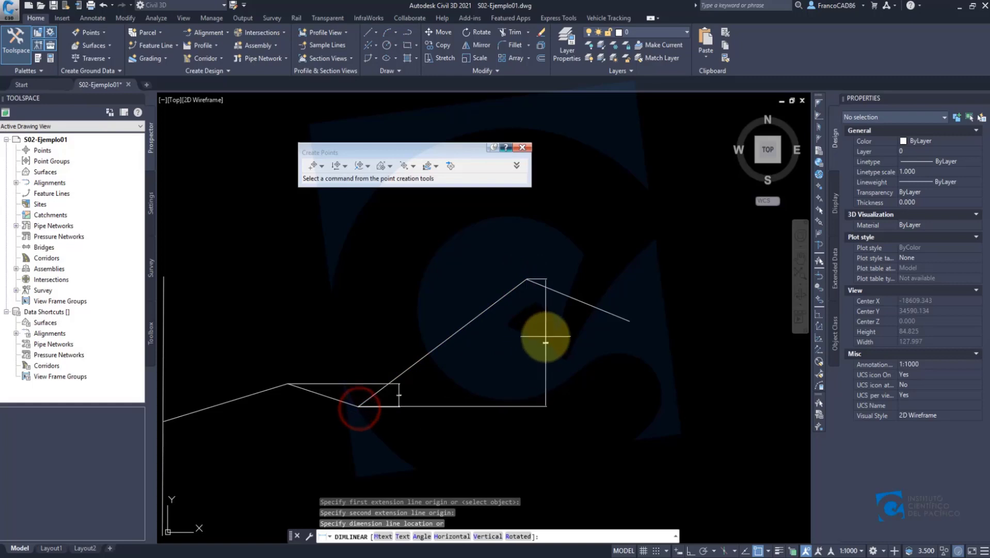
{"action": "left_click", "coordinate": [546, 337]}
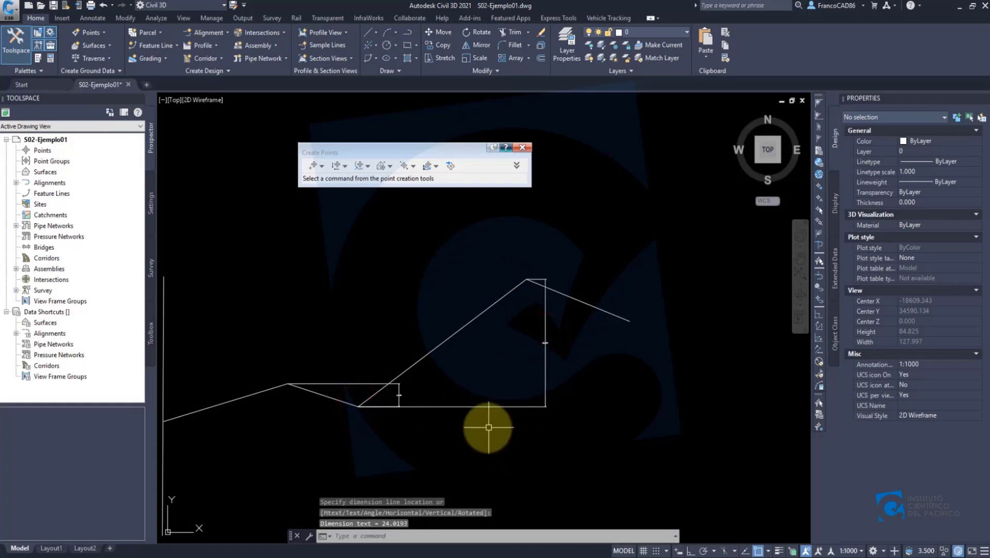
{"action": "left_click_drag", "start_coordinate": [489, 420], "coordinate": [549, 380]}
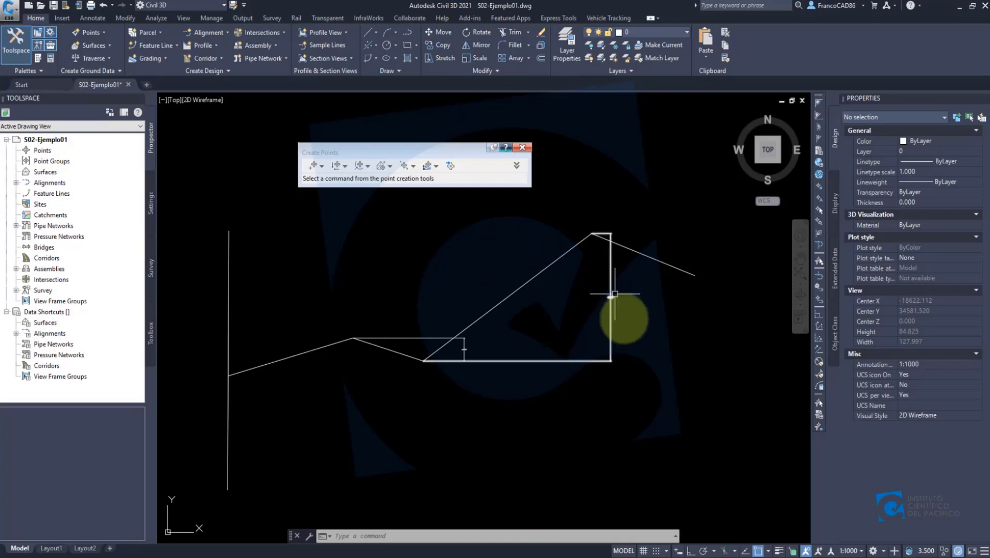
Step: Switch to the Lev_Eclimetro workbook and examine the ELEV. ABS formula in F17
{"action": "mouse_move", "coordinate": [203, 550]}
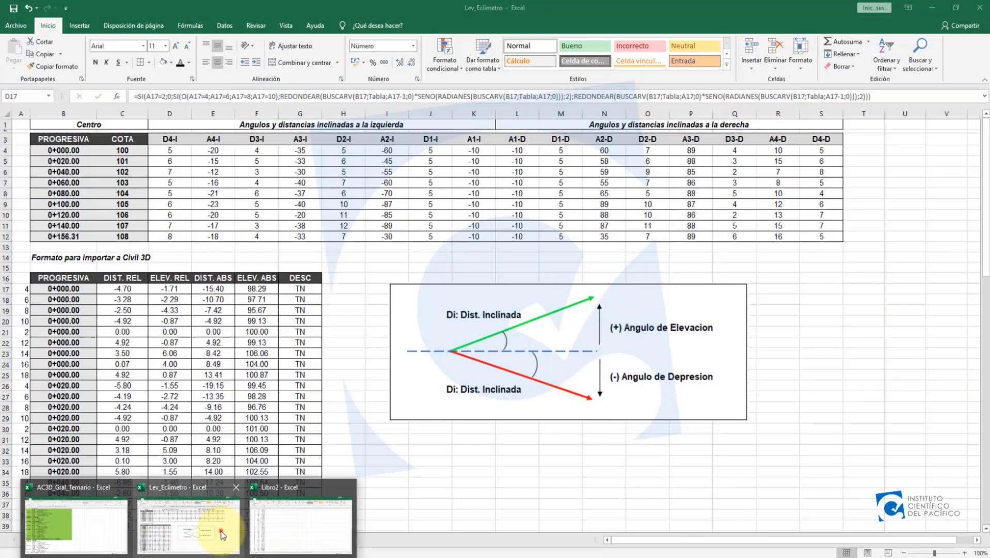
{"action": "left_click", "coordinate": [222, 531]}
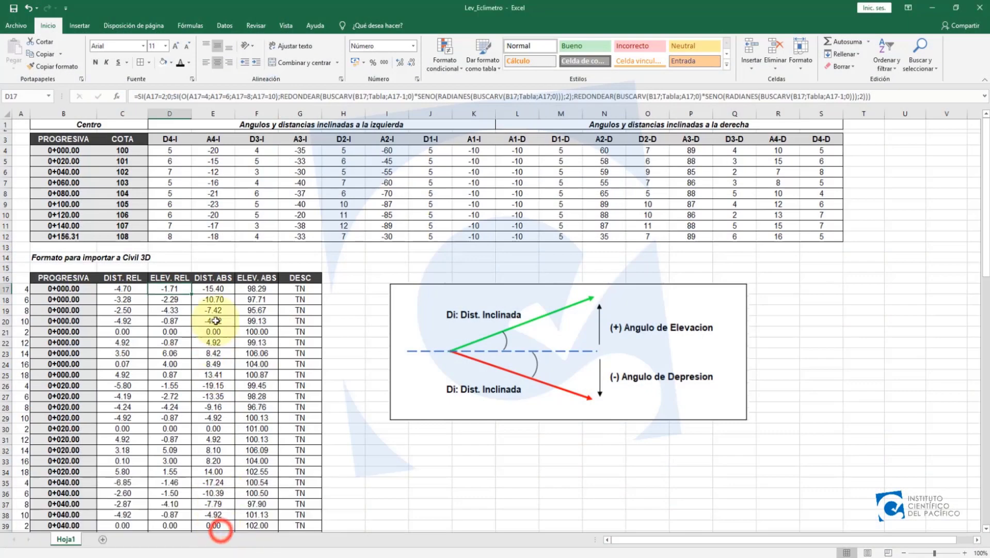
{"action": "left_click", "coordinate": [256, 290]}
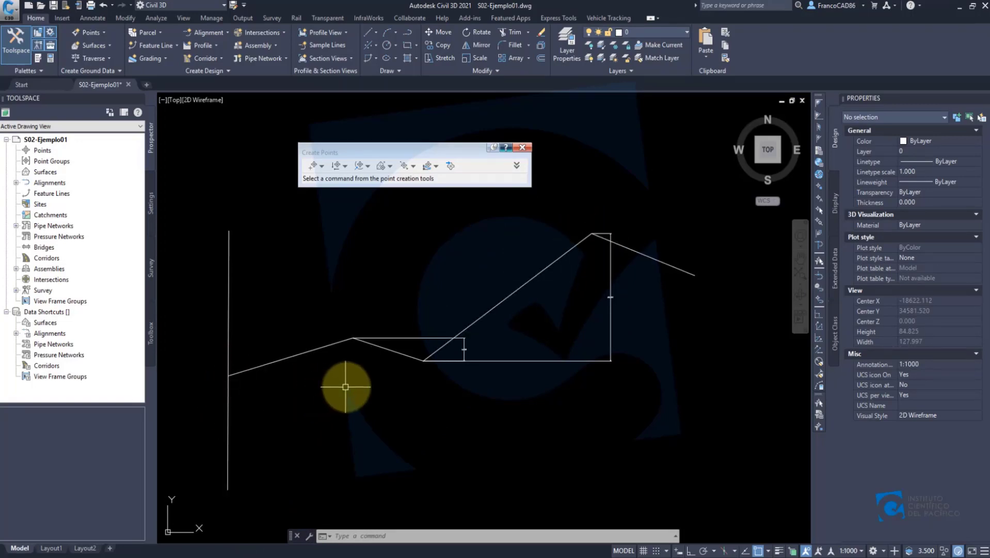
Step: In Civil 3D, add a vertical linear dimension for the height difference of the profile's first segment
{"action": "type", "text": "dli"}
{"action": "key", "text": "Return"}
{"action": "left_click", "coordinate": [228, 376]}
{"action": "left_click", "coordinate": [353, 339]}
{"action": "left_click", "coordinate": [372, 360]}
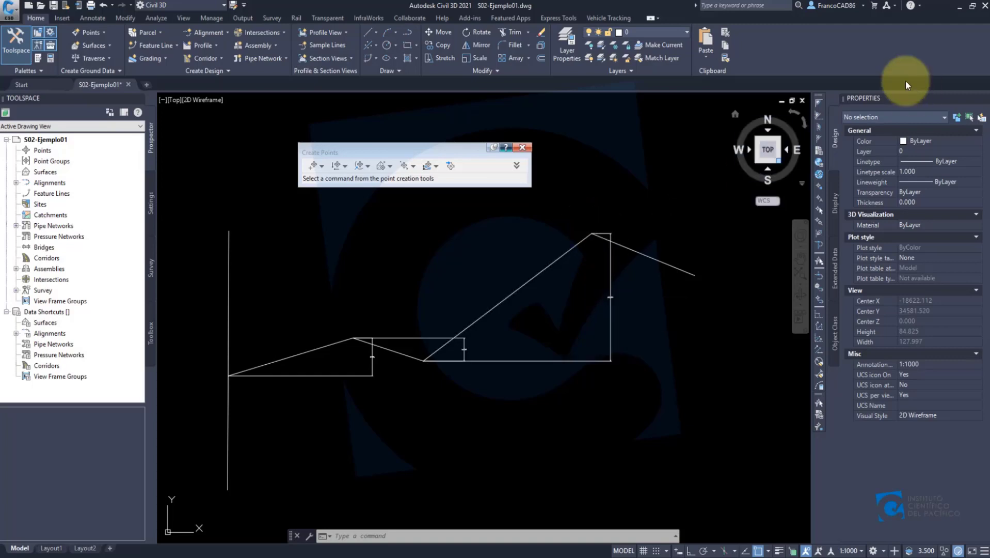
Step: Switch back to the Lev_Eclimetro workbook and compare the formulas in E18, D17 and F17
{"action": "left_click", "coordinate": [957, 4]}
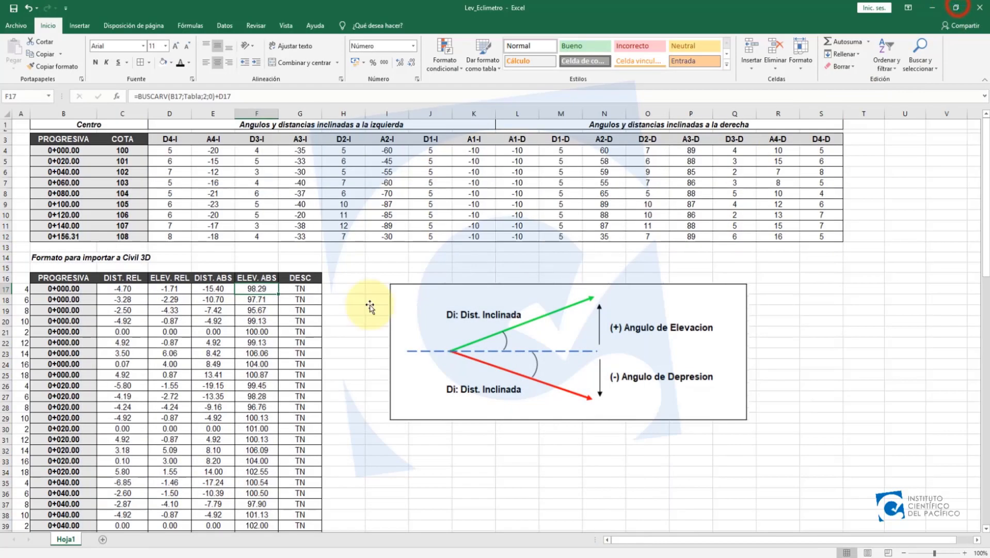
{"action": "left_click", "coordinate": [217, 299]}
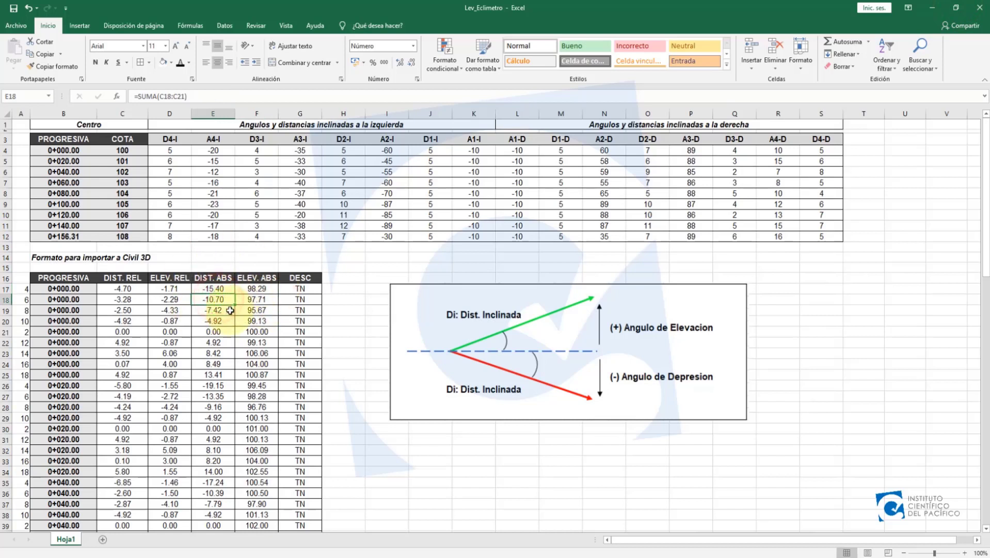
{"action": "left_click", "coordinate": [170, 288]}
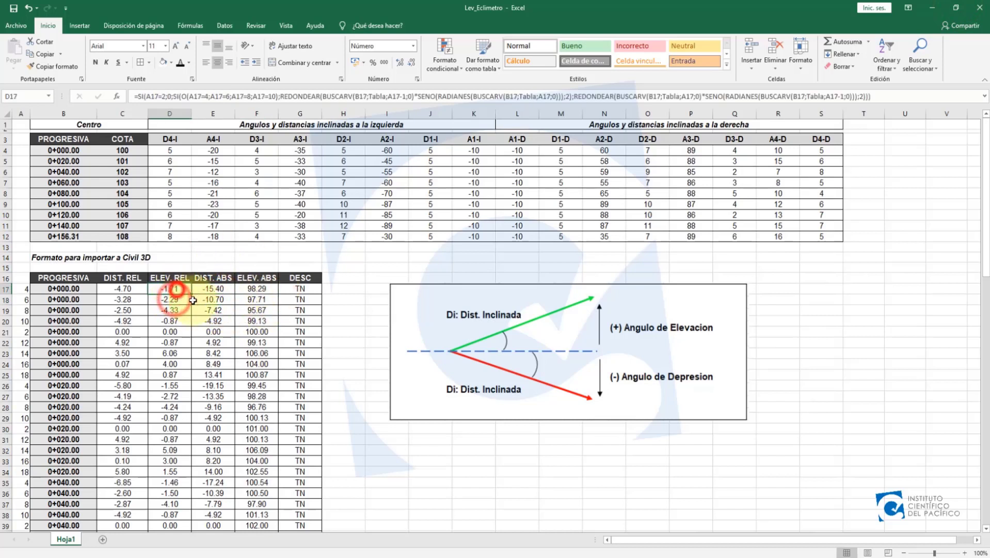
{"action": "left_click", "coordinate": [264, 290]}
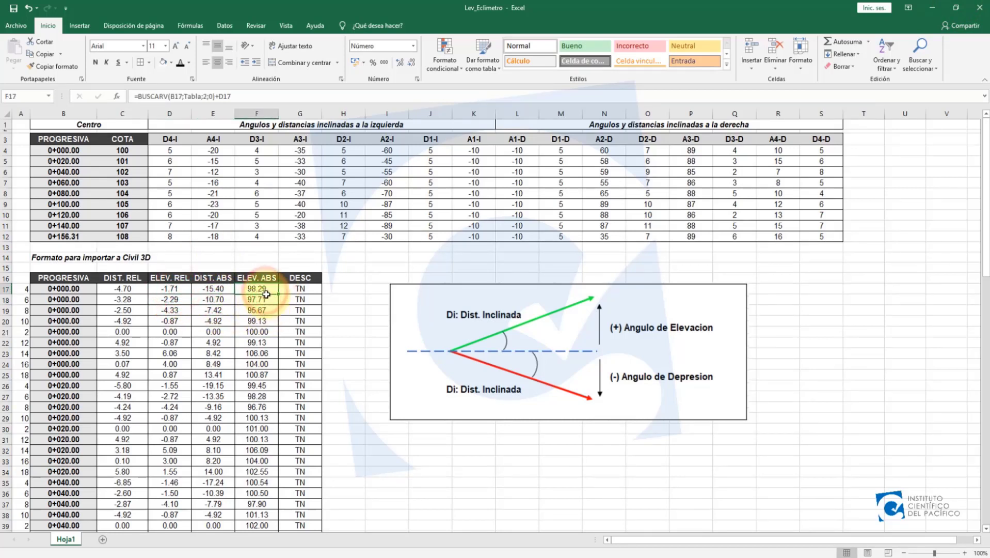
Step: Move the ELEV. ABS and DESC columns with all their rows from columns F and G to columns G and H
{"action": "left_click", "coordinate": [263, 278]}
{"action": "key", "text": "ctrl+shift+Down"}
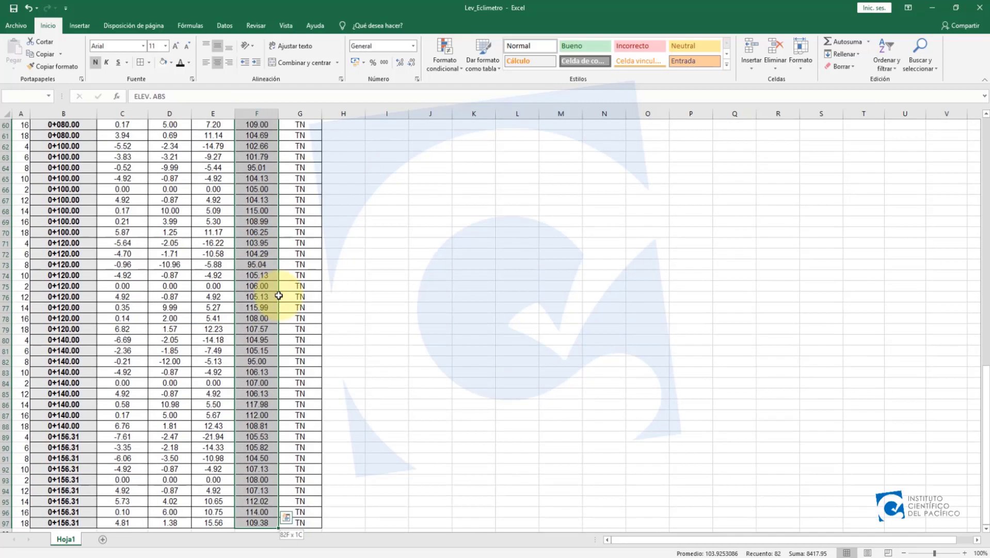
{"action": "key", "text": "shift+Right"}
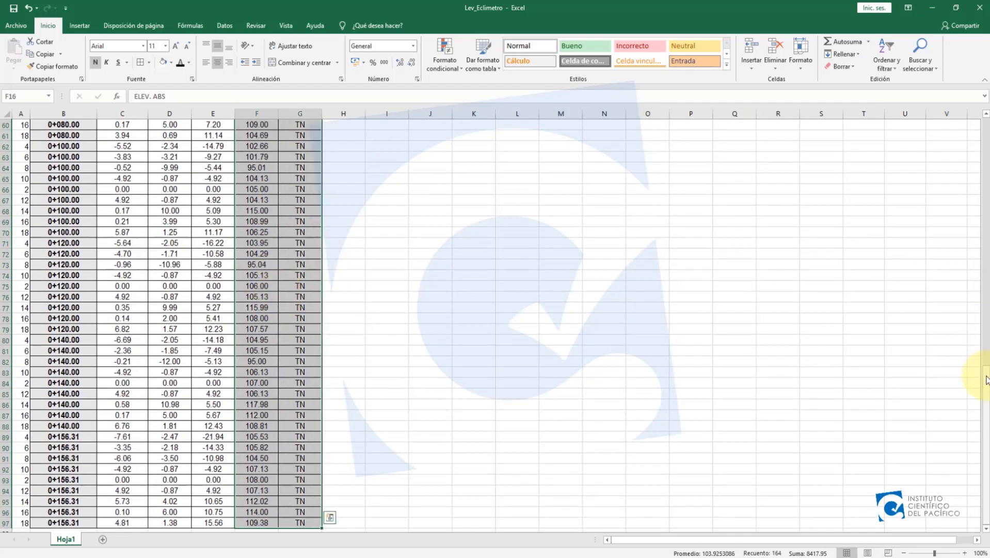
{"action": "left_click_drag", "start_coordinate": [986, 379], "coordinate": [955, 124]}
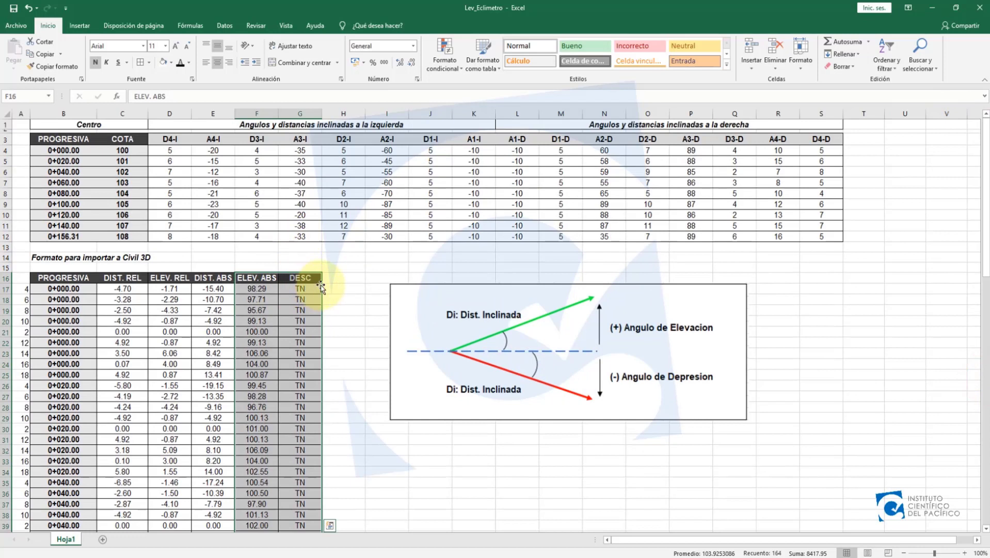
{"action": "left_click_drag", "start_coordinate": [321, 286], "coordinate": [337, 291]}
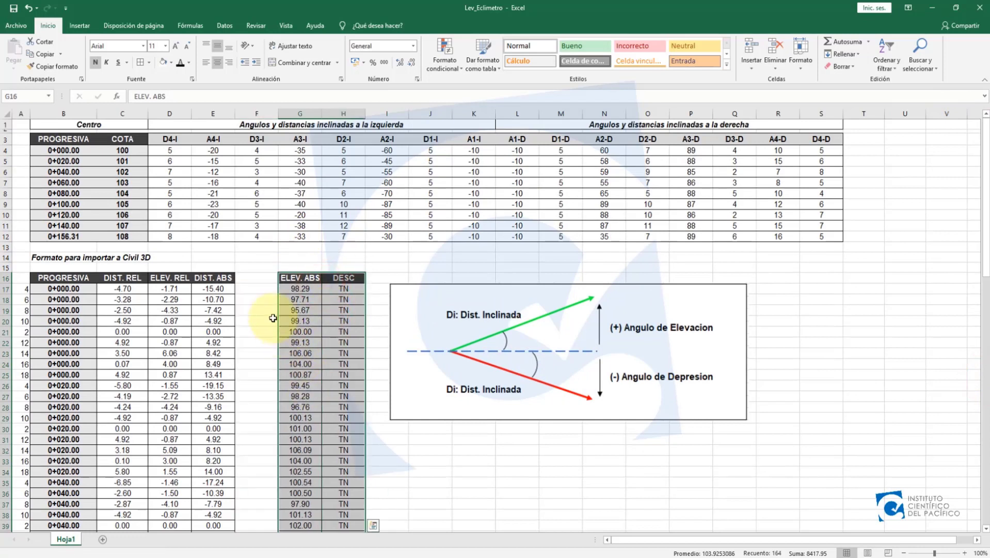
Step: Rename the header in G16 to COTA and enter ELEV. ABS as the header in F16
{"action": "left_click", "coordinate": [261, 279]}
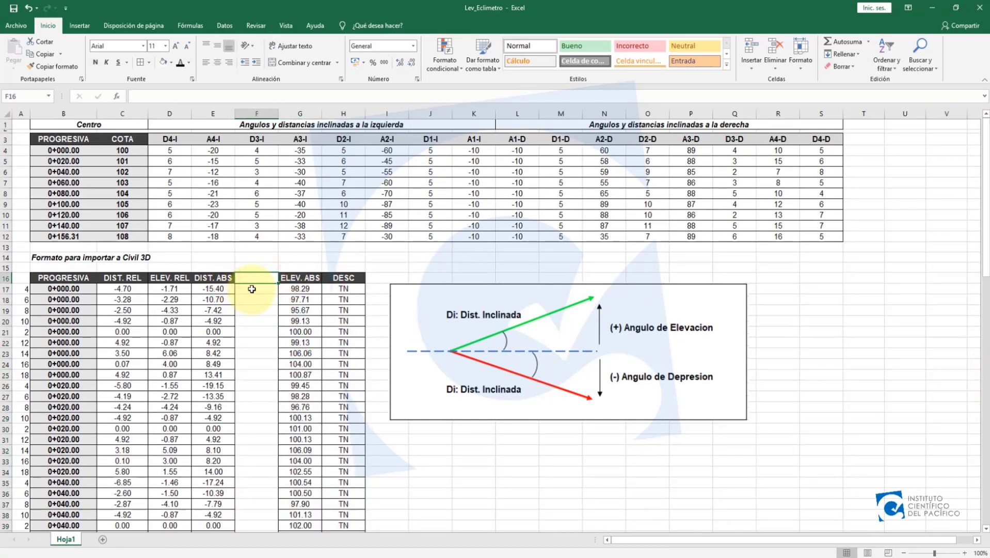
{"action": "left_click", "coordinate": [257, 289]}
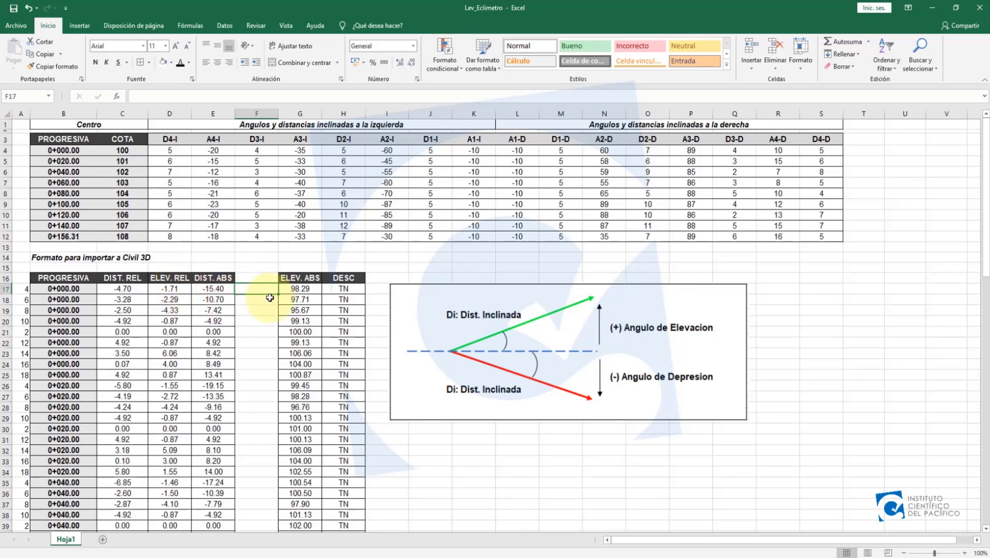
{"action": "left_click", "coordinate": [302, 278]}
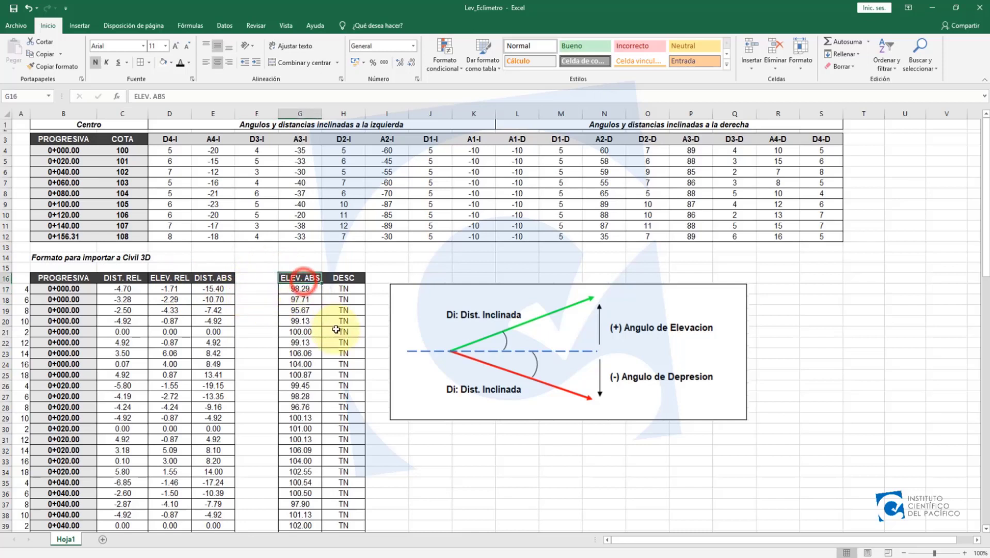
{"action": "type", "text": "COTA"}
{"action": "key", "text": "Return"}
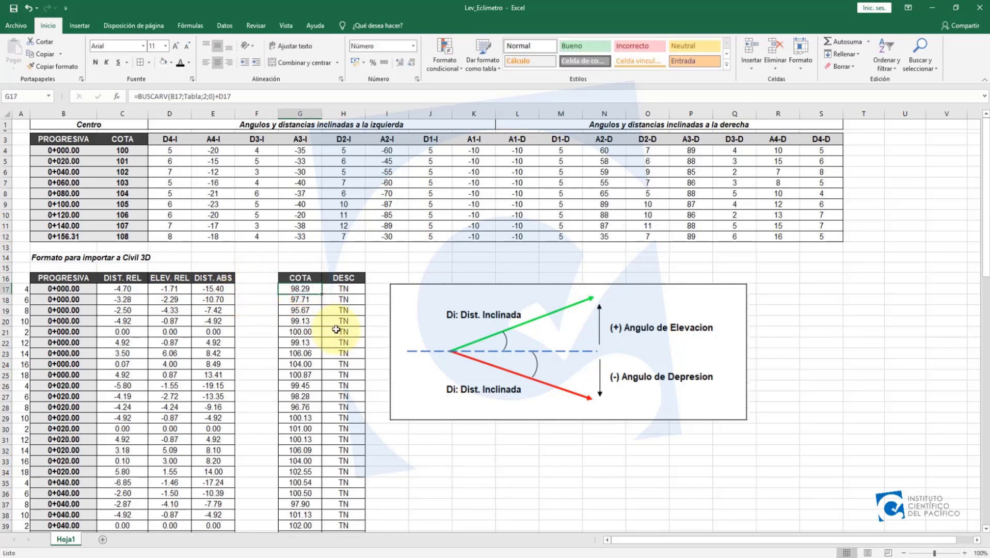
{"action": "left_click", "coordinate": [253, 278]}
{"action": "type", "text": "ELEV. ABS"}
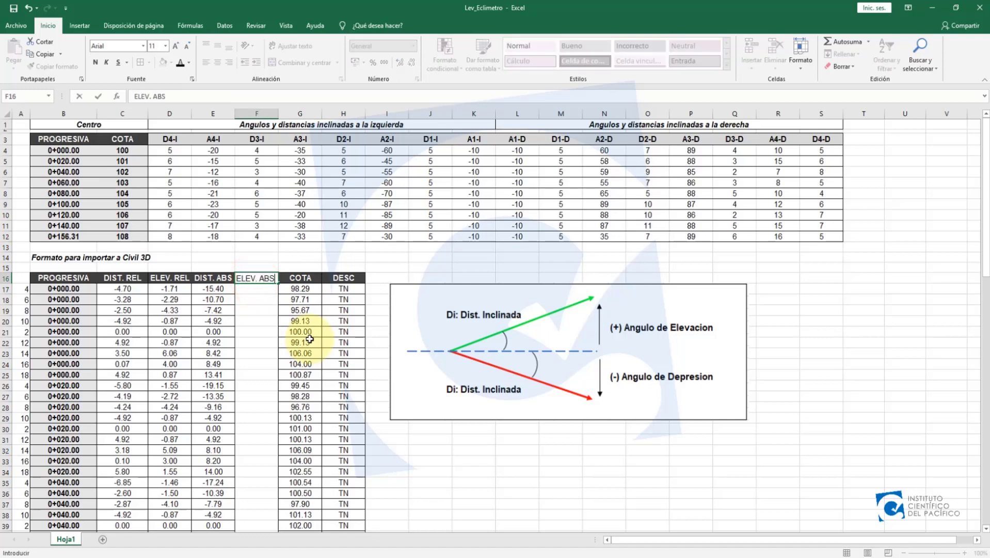
Step: Copy the formatting of the COTA column, G16:G97, onto the ELEV. ABS column starting at F16
{"action": "left_click", "coordinate": [304, 279]}
{"action": "scroll", "coordinate": [309, 436], "scroll_direction": "down", "scroll_amount": 5}
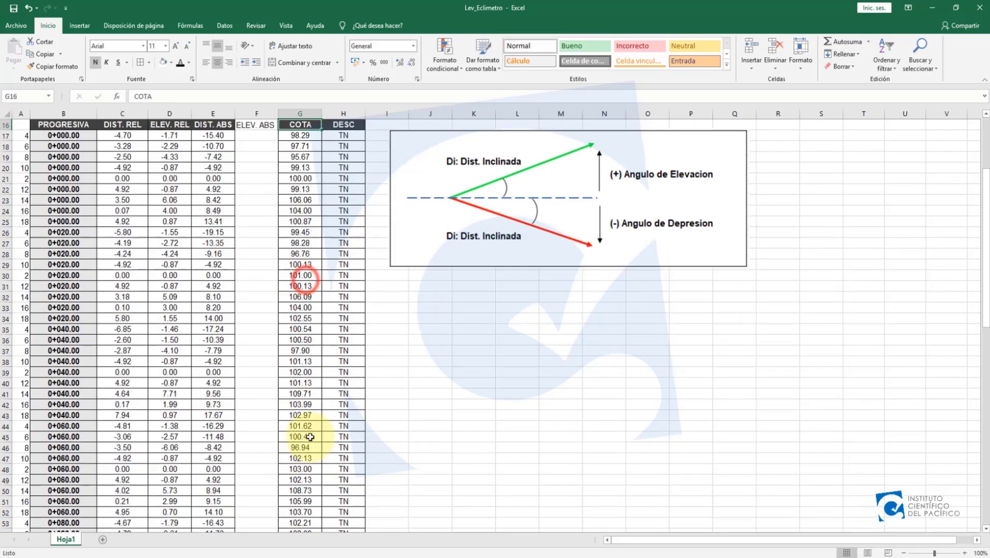
{"action": "scroll", "coordinate": [303, 487], "scroll_direction": "down", "scroll_amount": 17}
{"action": "left_click", "coordinate": [306, 448], "text": "shift"}
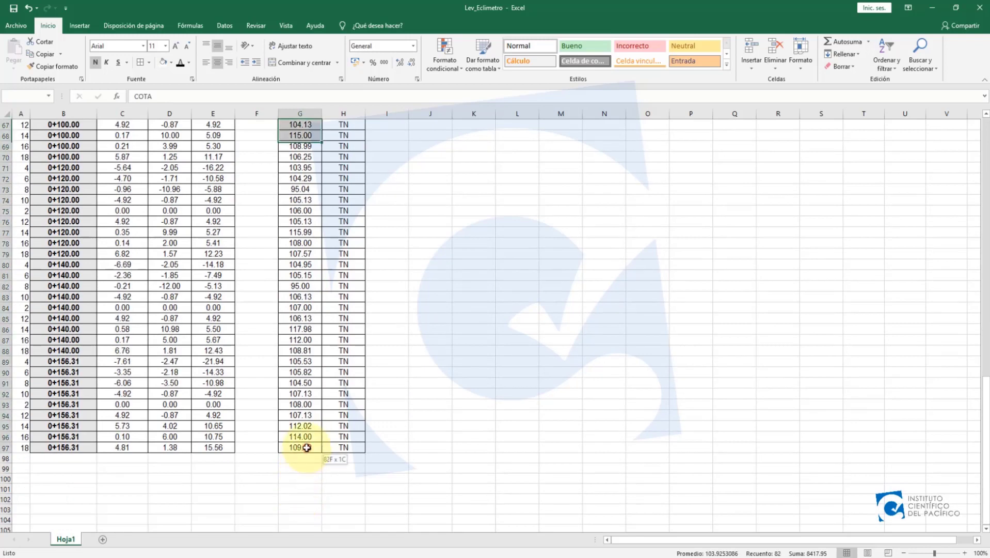
{"action": "scroll", "coordinate": [304, 361], "scroll_direction": "up", "scroll_amount": 20}
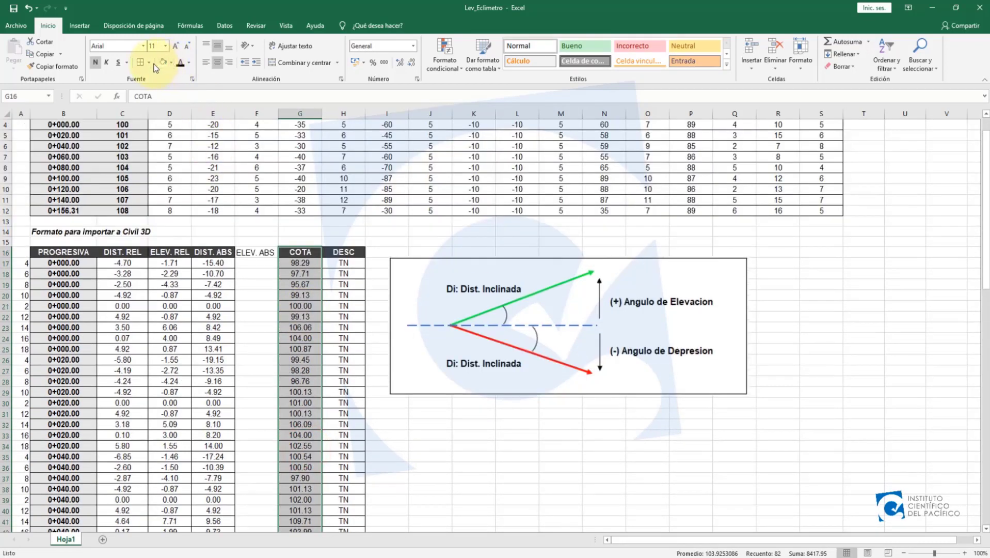
{"action": "left_click", "coordinate": [49, 66]}
{"action": "mouse_move", "coordinate": [258, 252]}
{"action": "left_mouse_down"}
{"action": "mouse_move", "coordinate": [254, 497]}
{"action": "mouse_move", "coordinate": [279, 518]}
{"action": "mouse_move", "coordinate": [243, 519]}
{"action": "mouse_move", "coordinate": [250, 524]}
{"action": "mouse_move", "coordinate": [249, 508]}
{"action": "left_mouse_up"}
{"action": "scroll", "coordinate": [291, 309], "scroll_direction": "up", "scroll_amount": 20}
{"action": "left_click", "coordinate": [267, 290]}
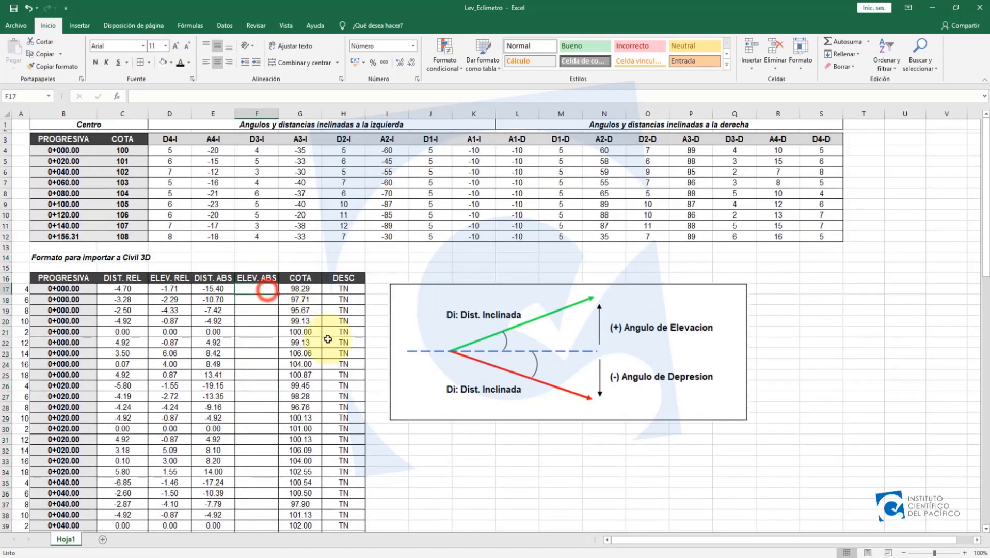
{"action": "type", "text": "="}
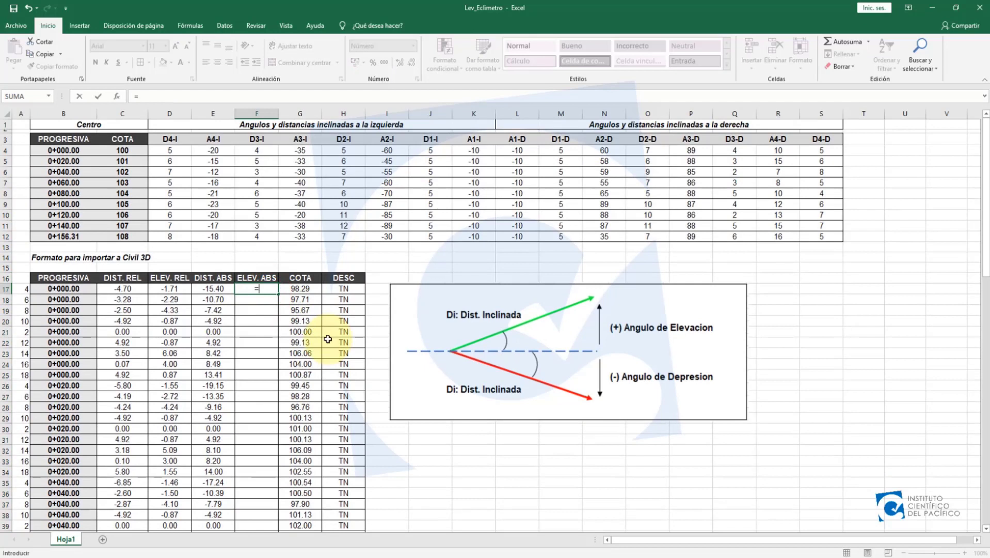
{"action": "key", "text": "Escape"}
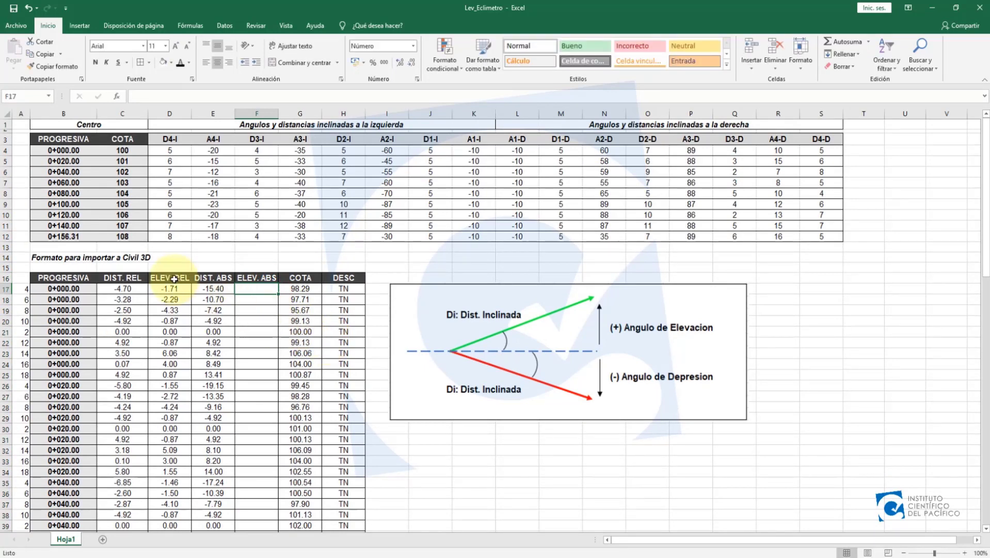
Step: Examine which cells the DIST. ABS sum formula in E17 references
{"action": "double_click", "coordinate": [215, 288]}
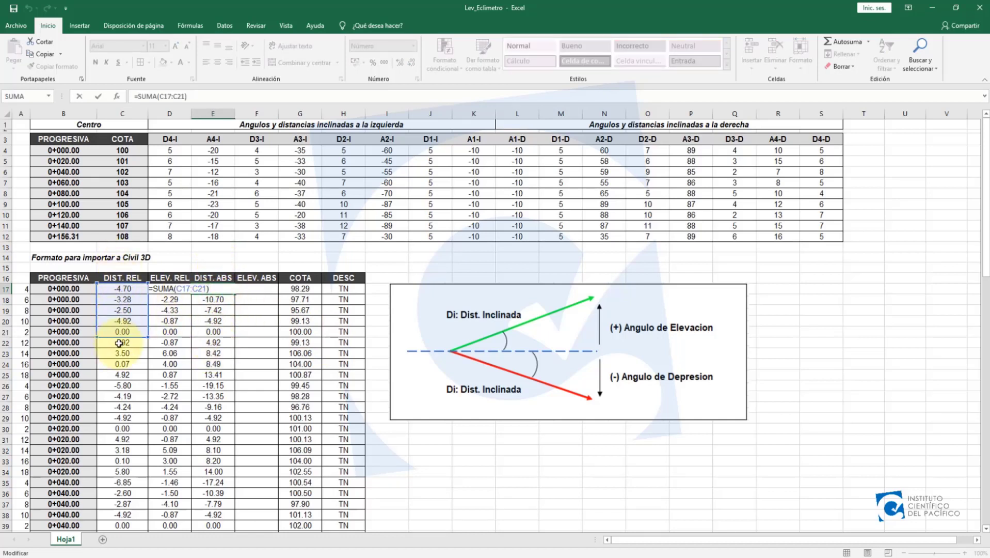
{"action": "key", "text": "Return"}
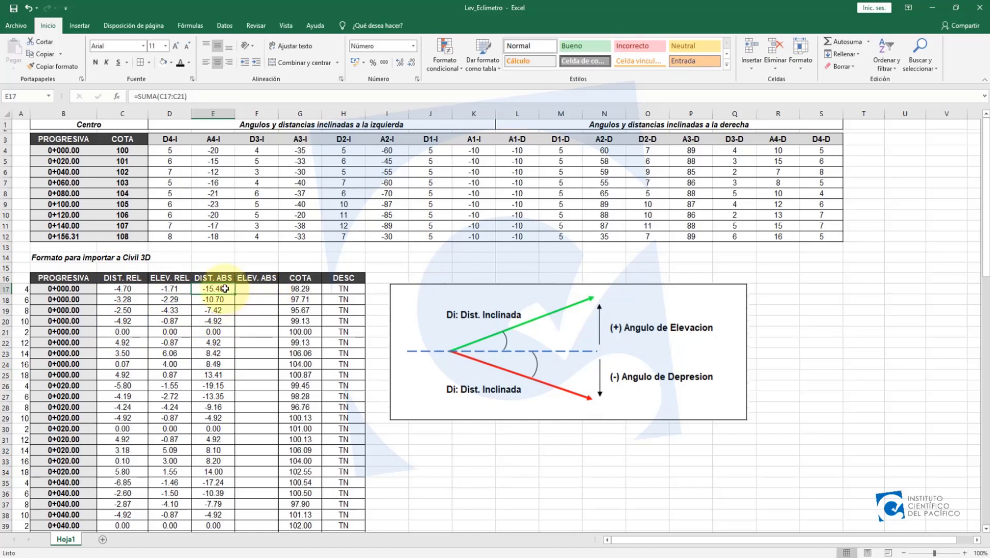
Step: Copy the DIST. ABS sum formula from E17 into F17 so that ELEV. ABS sums D17:D21
{"action": "key", "text": "ctrl+c"}
{"action": "left_click", "coordinate": [253, 288]}
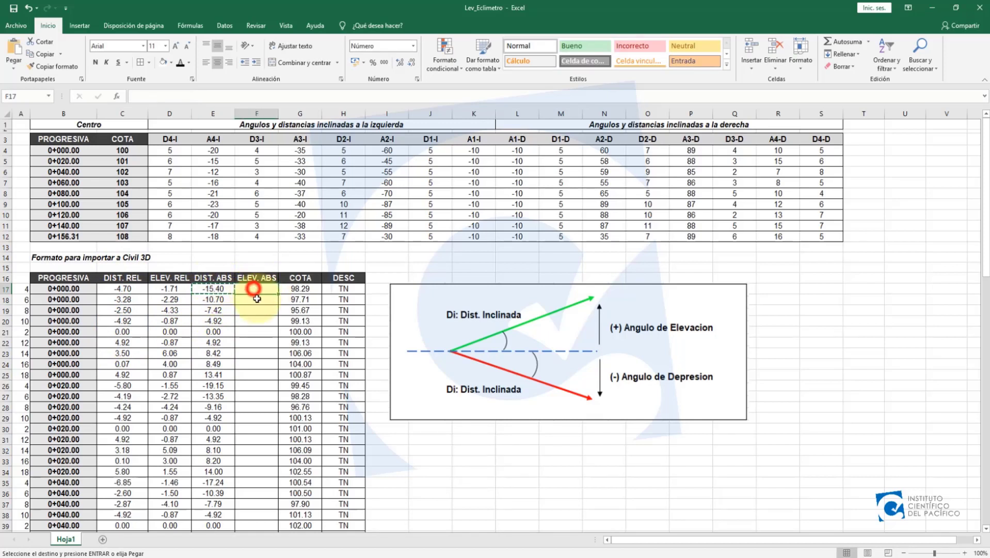
{"action": "key", "text": "ctrl+v"}
{"action": "key", "text": "Escape"}
{"action": "double_click", "coordinate": [266, 289]}
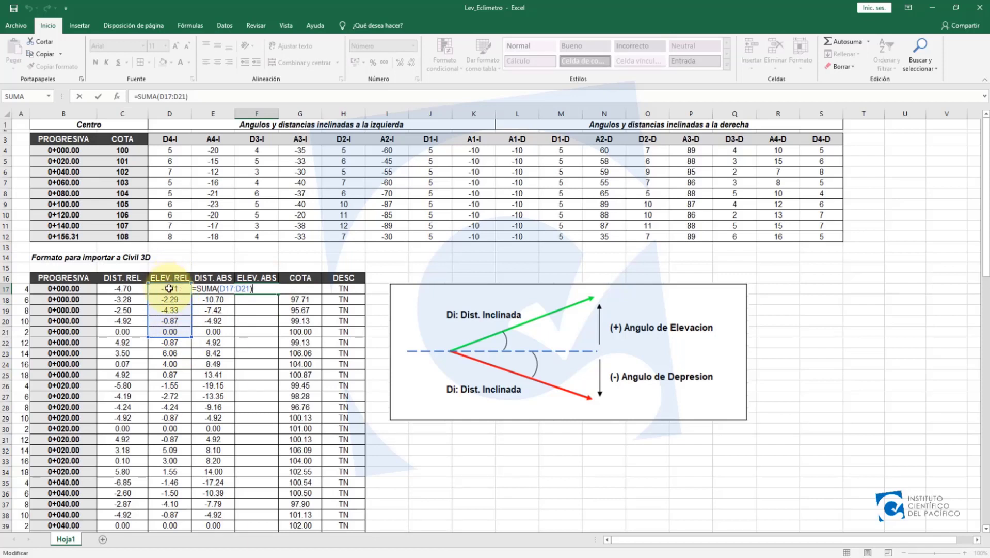
{"action": "key", "text": "Return"}
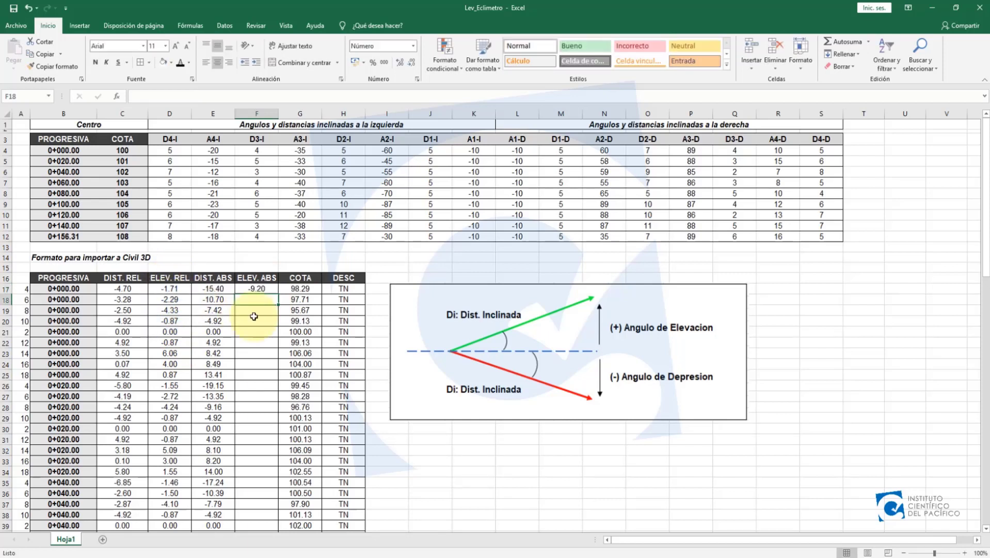
Step: Copy the remaining DIST. ABS formulas of station 0+000.00, E18:E25, into the ELEV. ABS cells F18:F25
{"action": "left_click", "coordinate": [211, 299]}
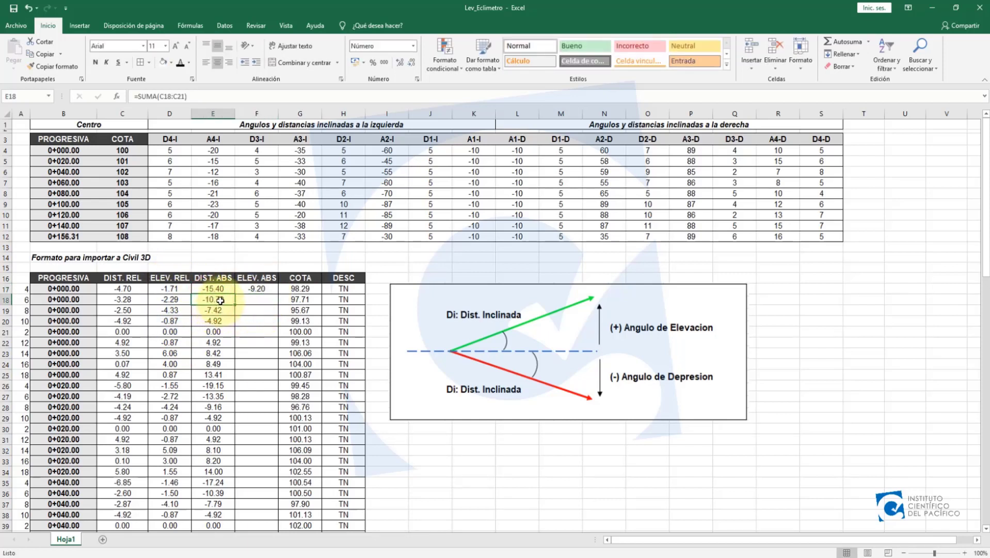
{"action": "left_click_drag", "start_coordinate": [221, 300], "coordinate": [216, 343]}
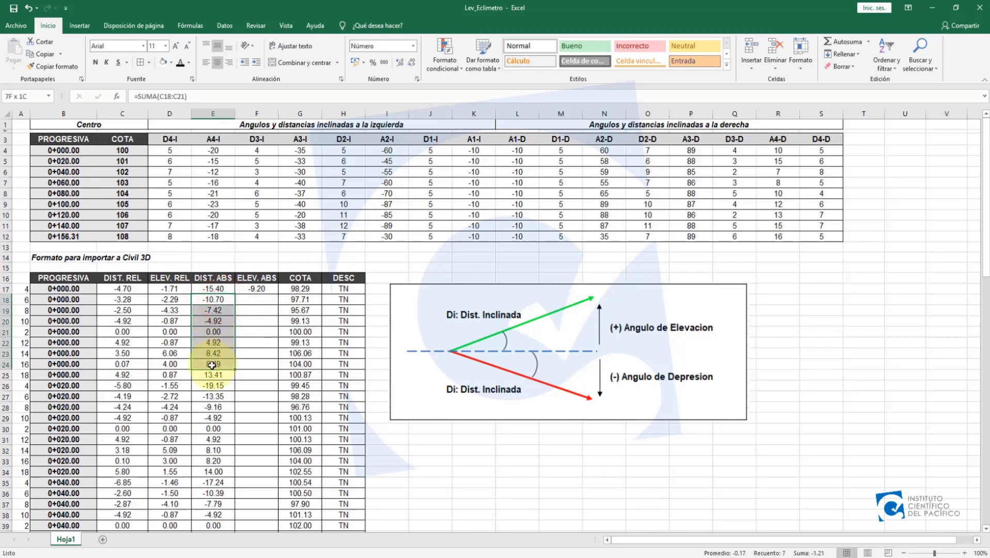
{"action": "key", "text": "ctrl+c"}
{"action": "left_click_drag", "start_coordinate": [257, 299], "coordinate": [274, 376]}
{"action": "key", "text": "Return"}
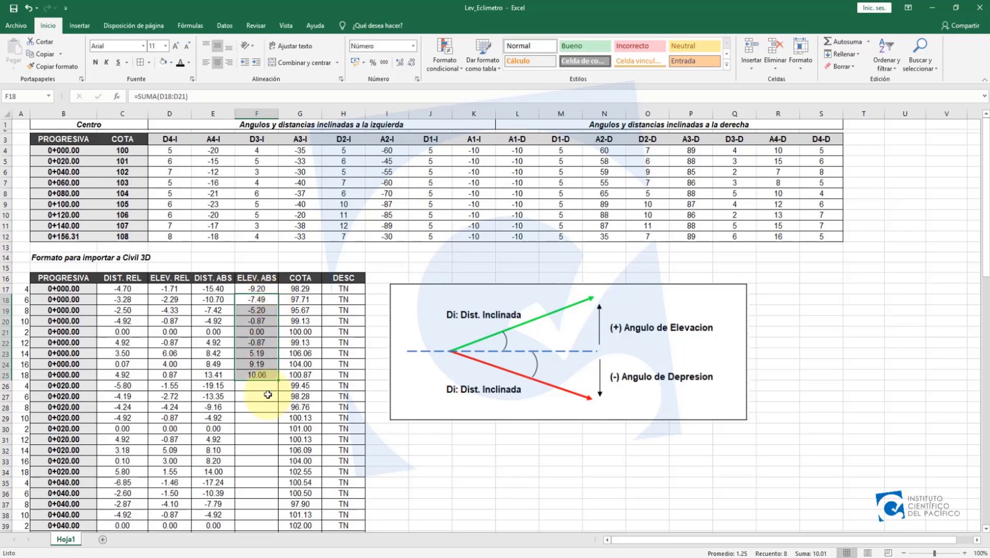
{"action": "scroll", "coordinate": [269, 364], "scroll_direction": "down", "scroll_amount": 1}
{"action": "scroll", "coordinate": [269, 364], "scroll_direction": "up", "scroll_amount": 1}
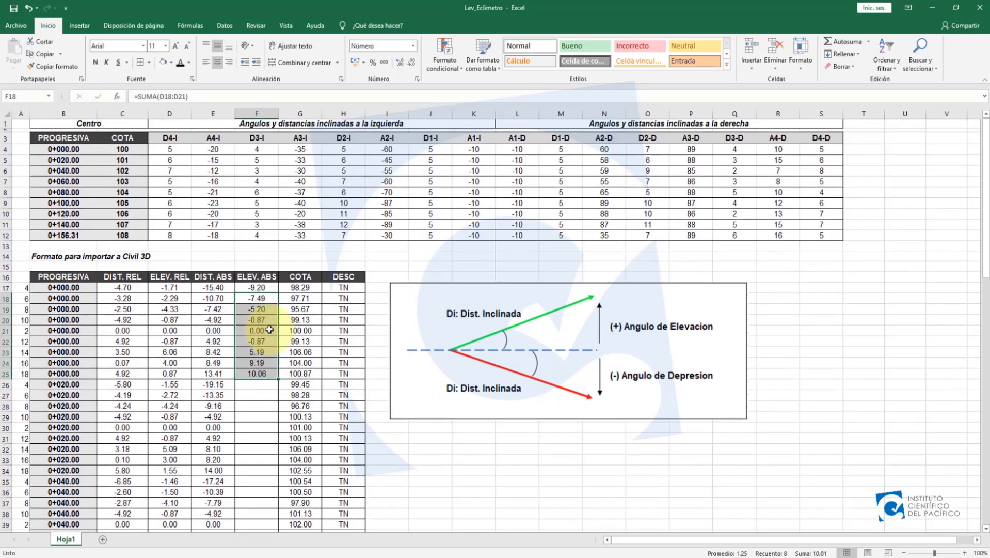
Step: Copy the ELEV. ABS formulas in F17:F25 to the blocks of stations 0+020.00 through 0+080.00, starting at F26, F35, F44 and F53
{"action": "left_click_drag", "start_coordinate": [269, 289], "coordinate": [270, 375]}
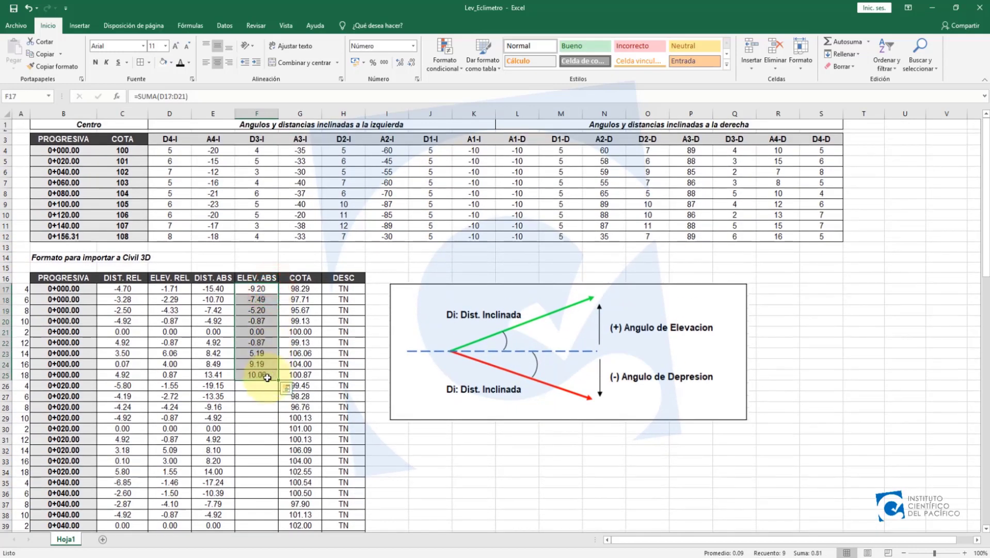
{"action": "key", "text": "ctrl+c"}
{"action": "left_click", "coordinate": [258, 385]}
{"action": "scroll", "coordinate": [261, 323], "scroll_direction": "down", "scroll_amount": 4}
{"action": "key", "text": "ctrl+v"}
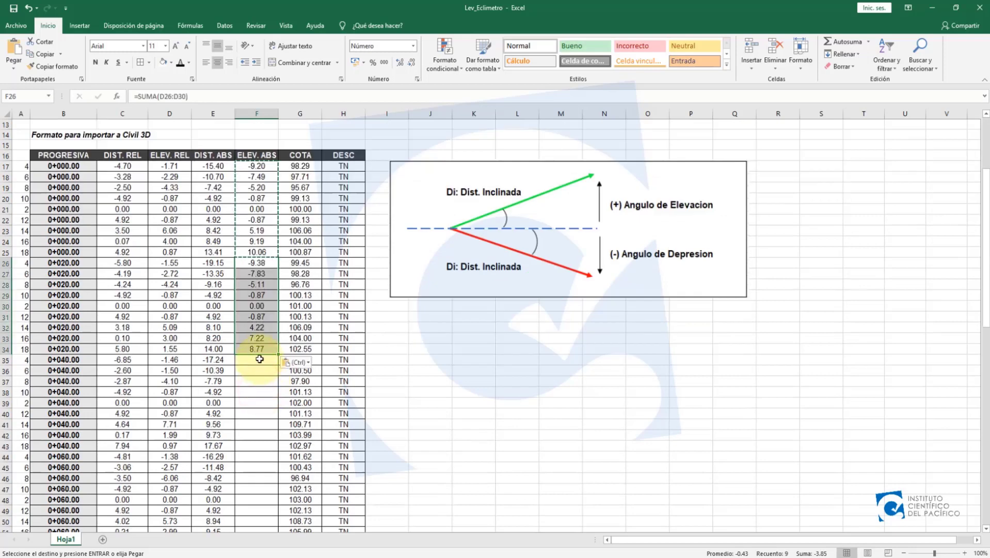
{"action": "left_click", "coordinate": [259, 359]}
{"action": "key", "text": "ctrl+v"}
{"action": "scroll", "coordinate": [259, 382], "scroll_direction": "down", "scroll_amount": 2}
{"action": "left_click", "coordinate": [259, 393]}
{"action": "key", "text": "ctrl+v"}
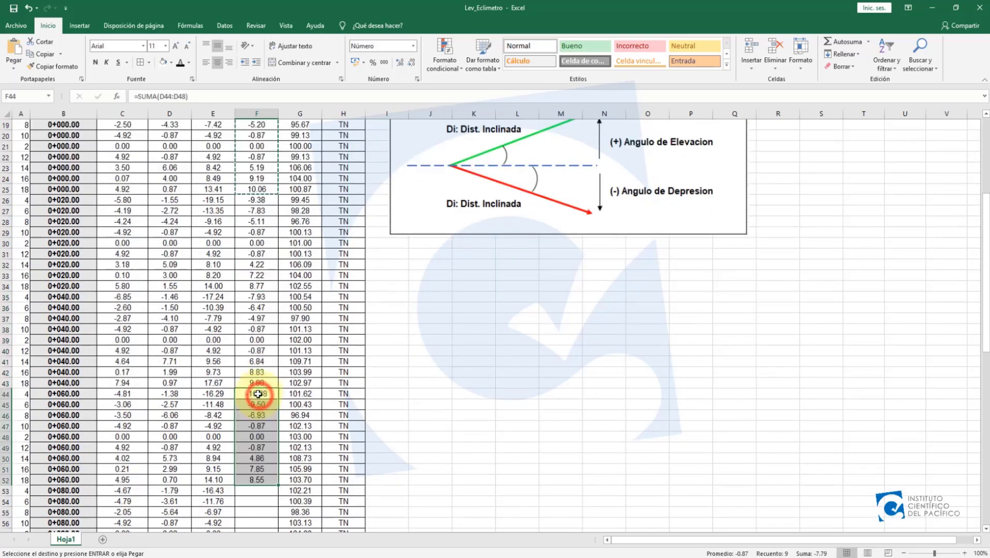
{"action": "scroll", "coordinate": [258, 394], "scroll_direction": "down", "scroll_amount": 3}
{"action": "left_click", "coordinate": [258, 393]}
{"action": "key", "text": "ctrl+v"}
Step: Paste the same nine ELEV. ABS formulas into the blocks of stations 0+100.00 through 0+156.31, starting at F62, F71, F80 and F89
{"action": "scroll", "coordinate": [258, 400], "scroll_direction": "down", "scroll_amount": 3}
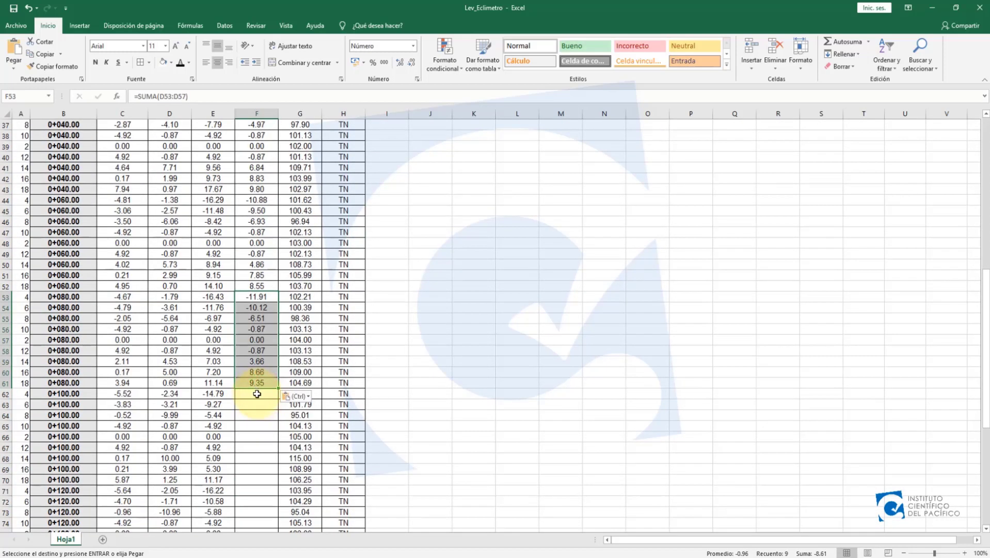
{"action": "left_click", "coordinate": [256, 393]}
{"action": "key", "text": "ctrl+v"}
{"action": "scroll", "coordinate": [258, 393], "scroll_direction": "down", "scroll_amount": 4}
{"action": "left_click", "coordinate": [261, 360]}
{"action": "key", "text": "ctrl+v"}
{"action": "scroll", "coordinate": [265, 393], "scroll_direction": "down", "scroll_amount": 3}
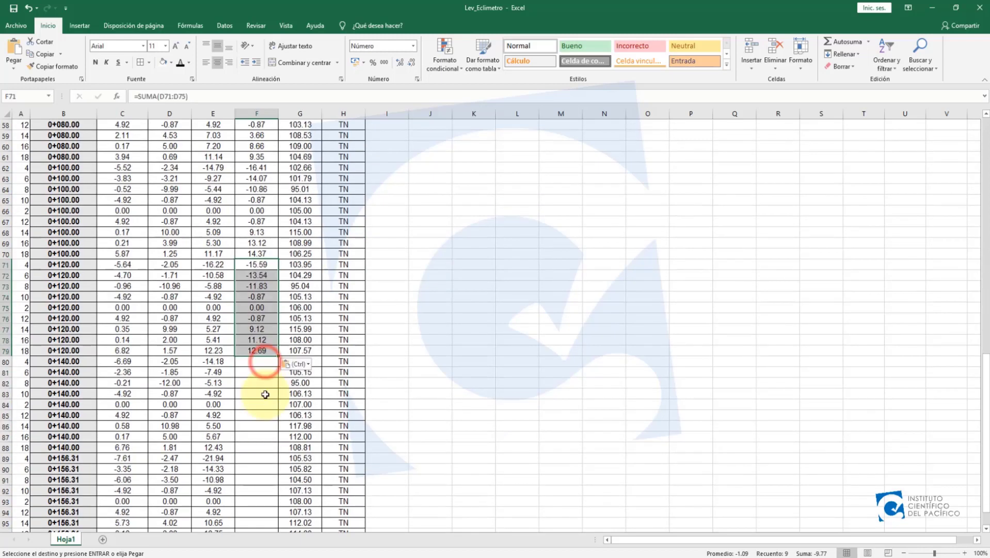
{"action": "left_click", "coordinate": [257, 360]}
{"action": "key", "text": "ctrl+v"}
{"action": "scroll", "coordinate": [258, 356], "scroll_direction": "down", "scroll_amount": 4}
{"action": "left_click", "coordinate": [269, 329]}
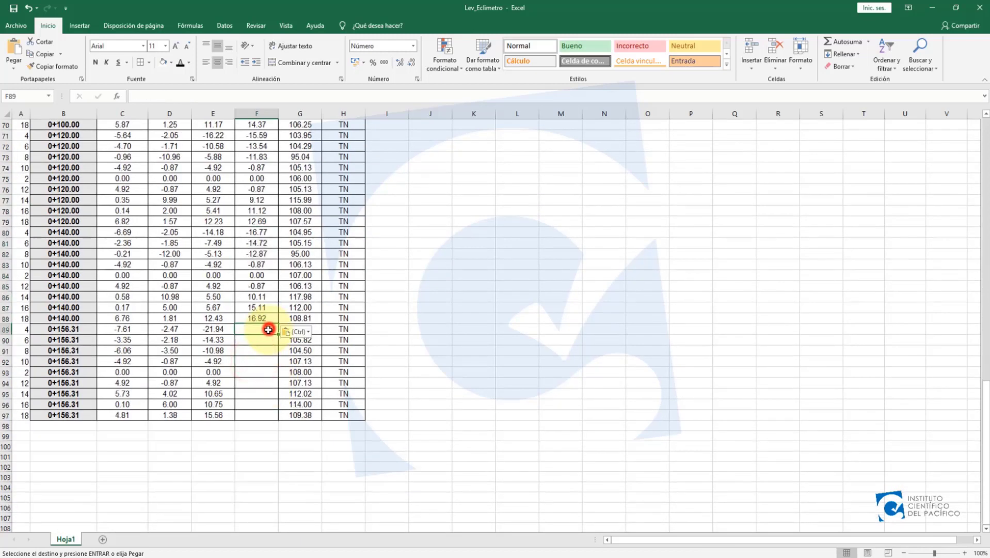
{"action": "key", "text": "ctrl+v"}
Step: Change the COTA formula in G17 to =BUSCARV(B17;Tabla;2;0)+F17 and fill it down the whole column
{"action": "scroll", "coordinate": [279, 392], "scroll_direction": "up", "scroll_amount": 18}
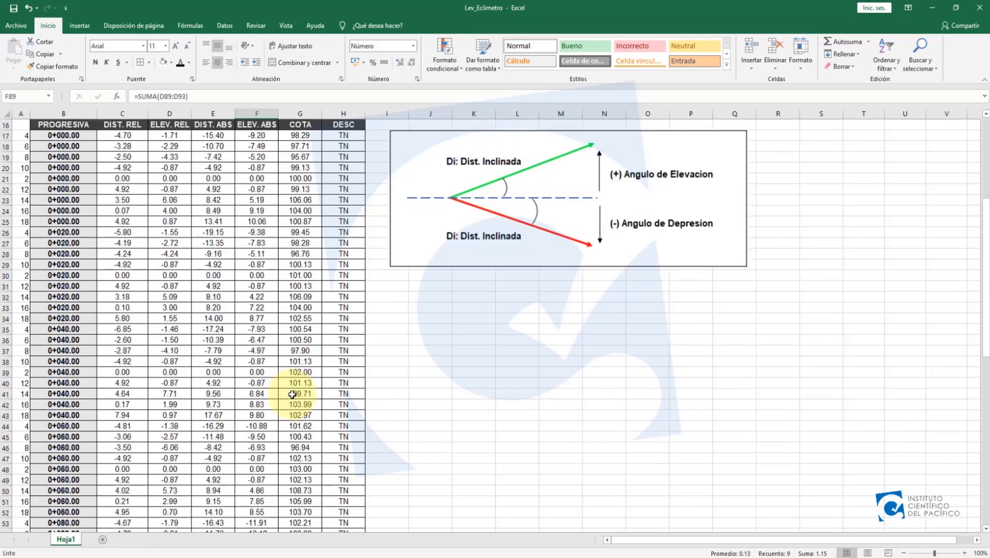
{"action": "scroll", "coordinate": [292, 394], "scroll_direction": "up", "scroll_amount": 4}
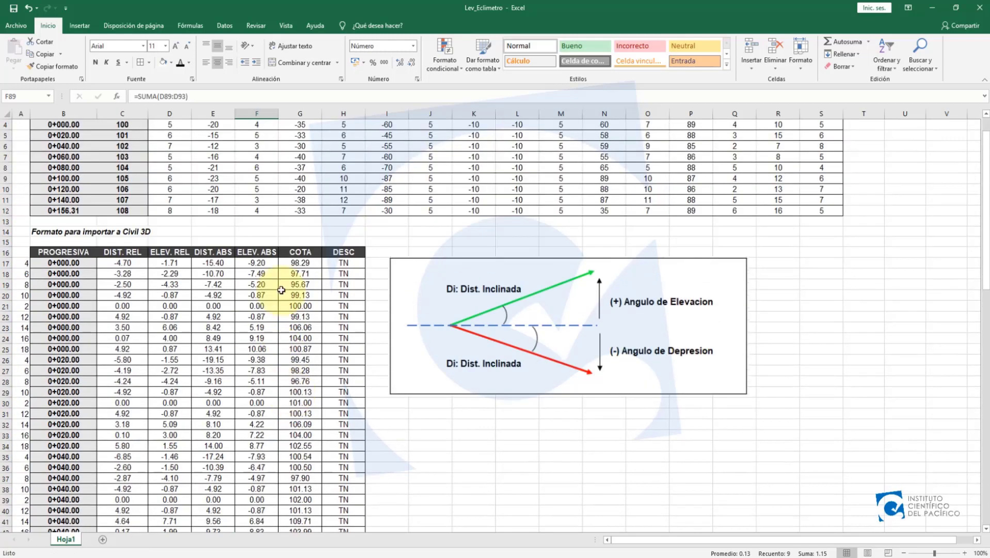
{"action": "double_click", "coordinate": [306, 262]}
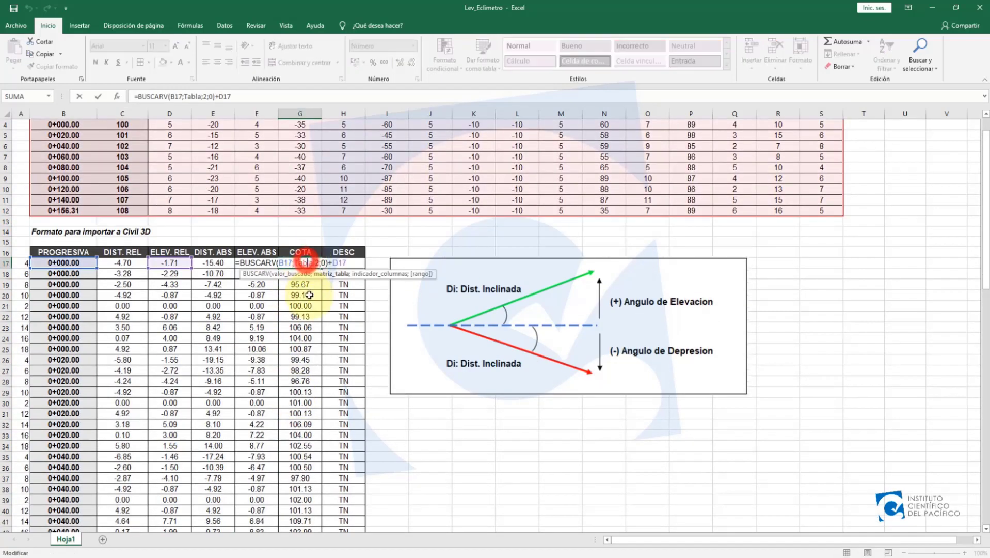
{"action": "scroll", "coordinate": [93, 213], "scroll_direction": "up", "scroll_amount": 1}
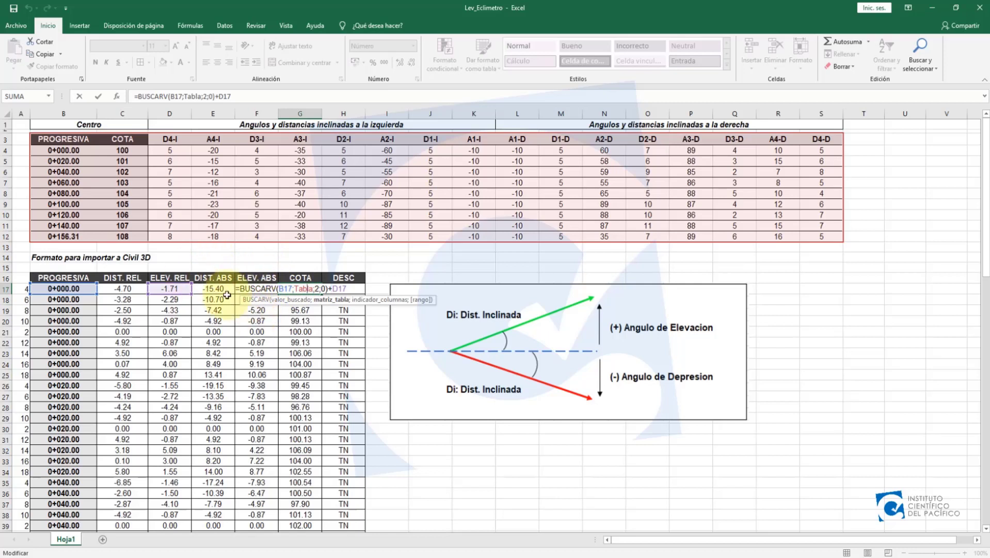
{"action": "left_click_drag", "start_coordinate": [242, 289], "coordinate": [348, 290]}
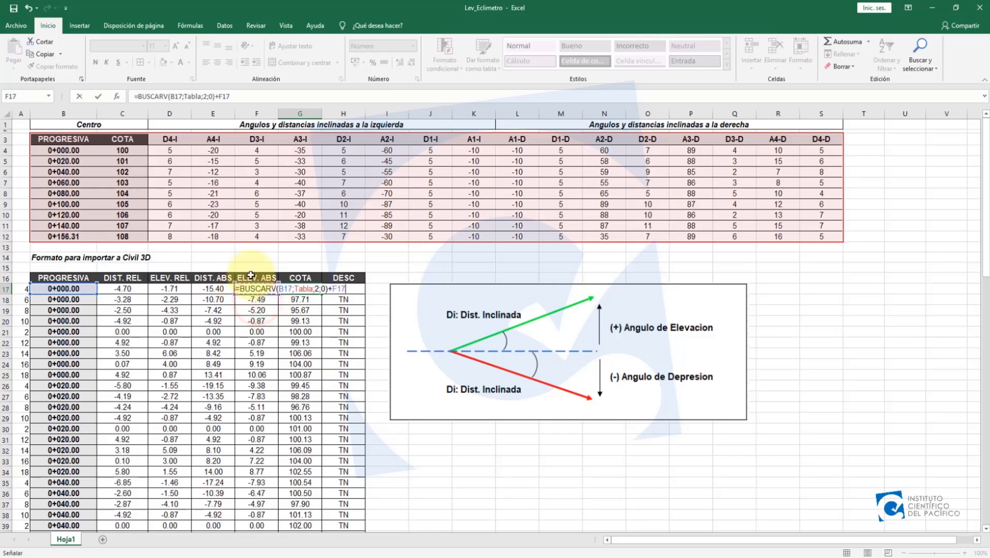
{"action": "key", "text": "Return"}
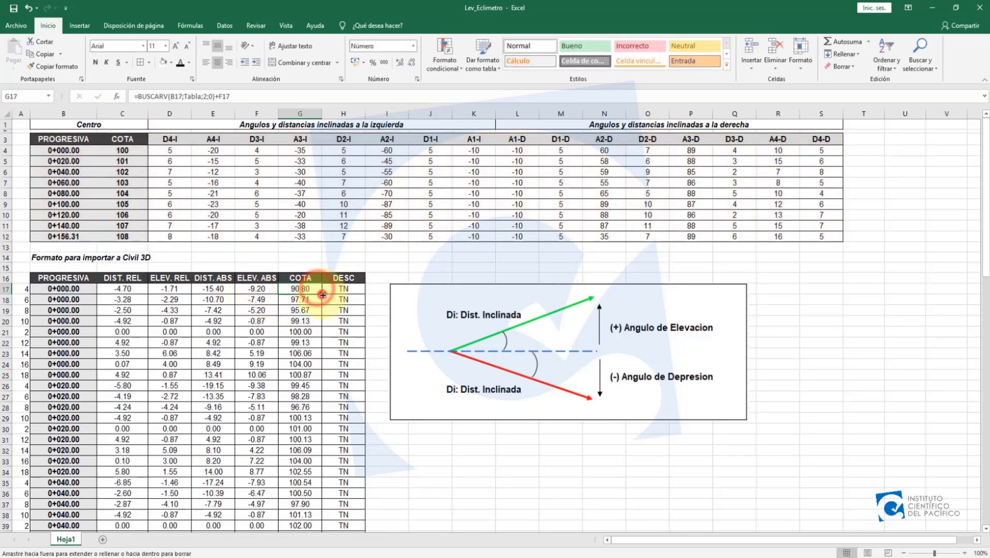
{"action": "double_click", "coordinate": [321, 293]}
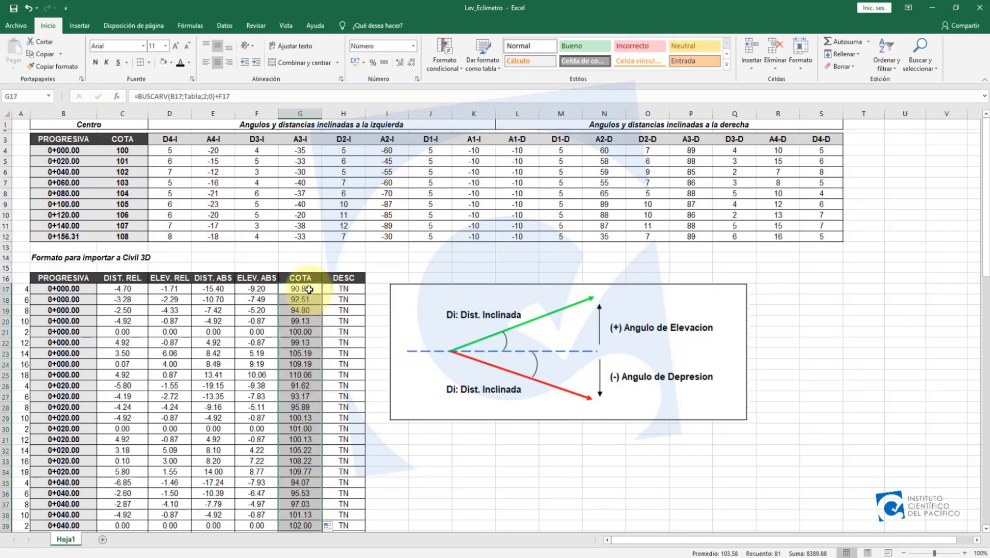
{"action": "left_click_drag", "start_coordinate": [309, 288], "coordinate": [302, 374]}
{"action": "left_click", "coordinate": [299, 394]}
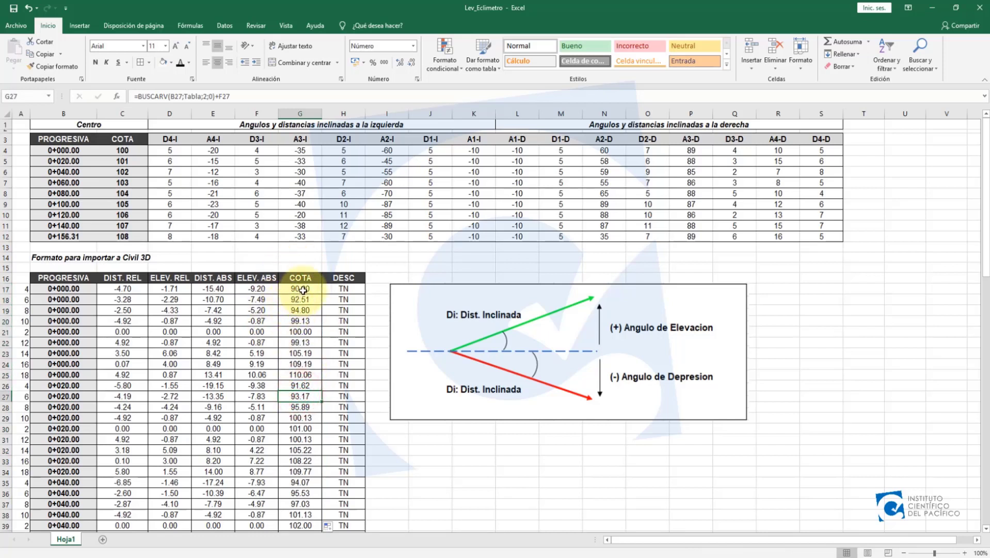
{"action": "left_click", "coordinate": [303, 290]}
{"action": "left_click", "coordinate": [298, 406]}
{"action": "left_click", "coordinate": [302, 289]}
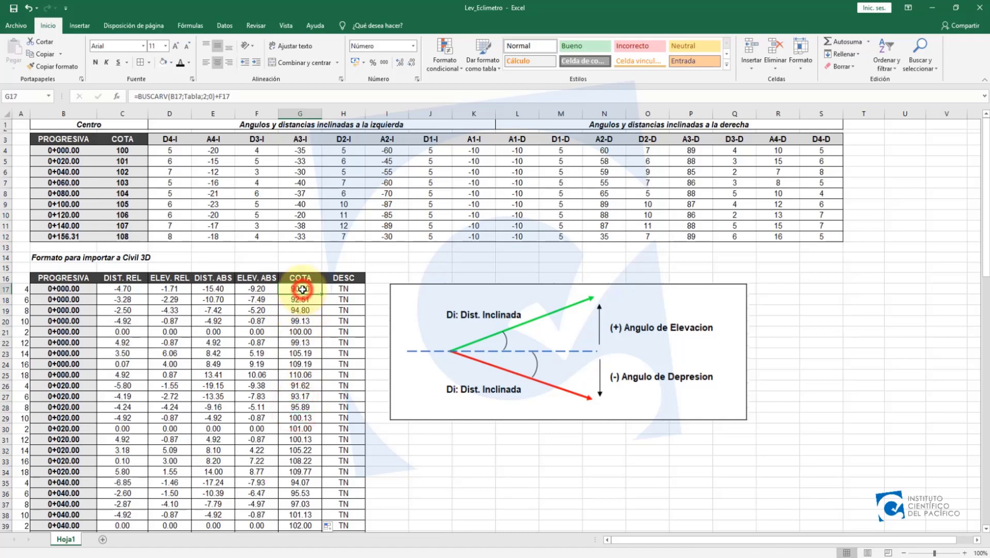
Step: Save the workbook under the new name Lev_Eclimetro_2 in the Ejemplo_02.1 folder
{"action": "left_click", "coordinate": [16, 27]}
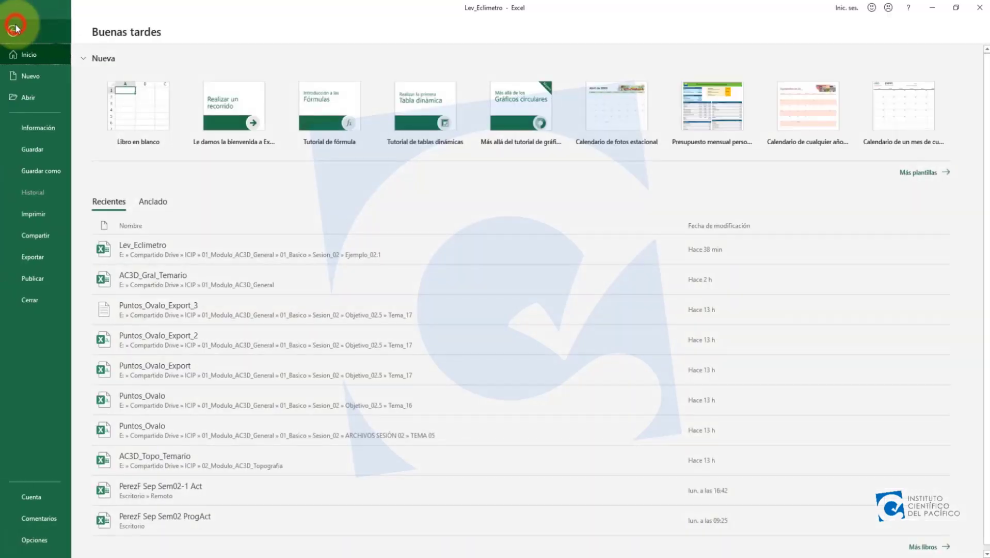
{"action": "left_click", "coordinate": [22, 170]}
{"action": "left_click", "coordinate": [172, 219]}
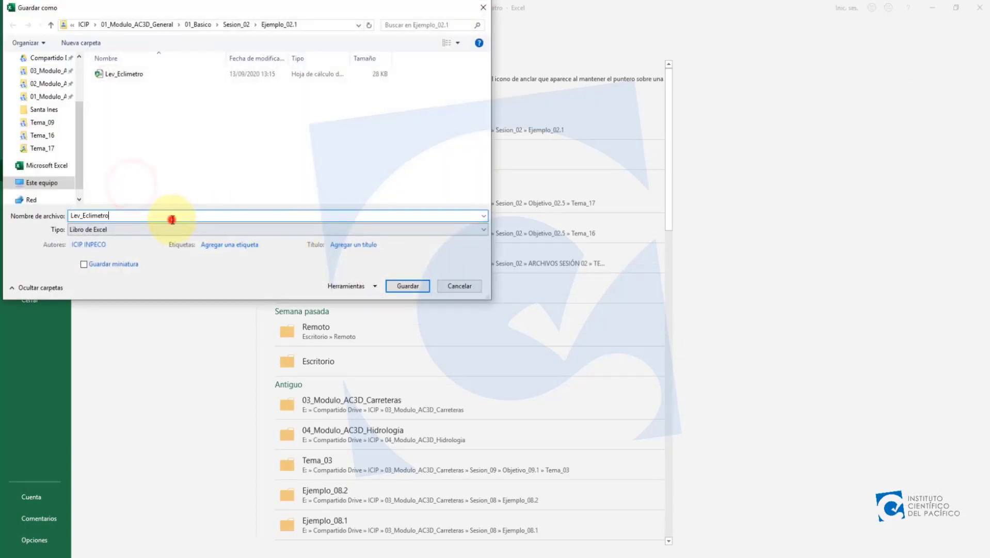
{"action": "type", "text": "_2"}
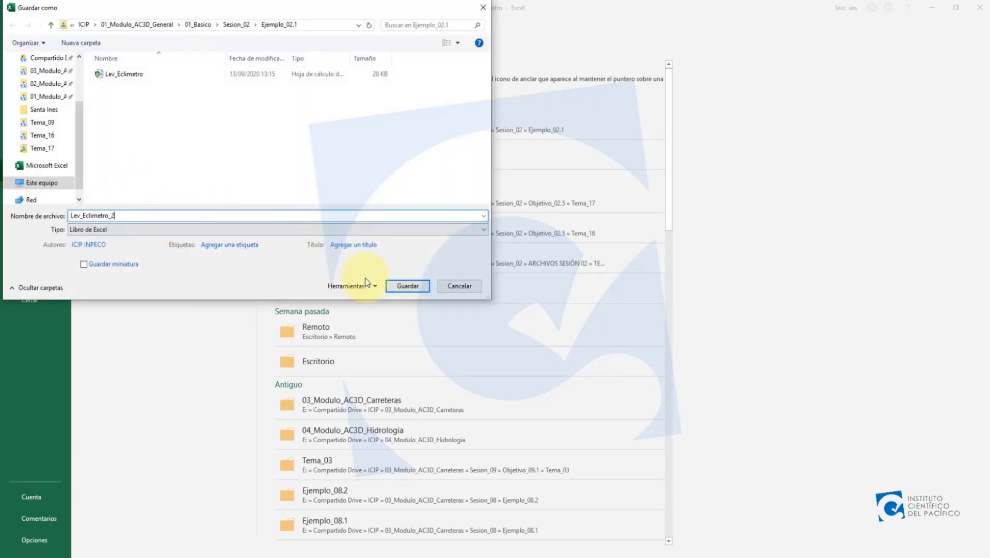
{"action": "left_click", "coordinate": [409, 287]}
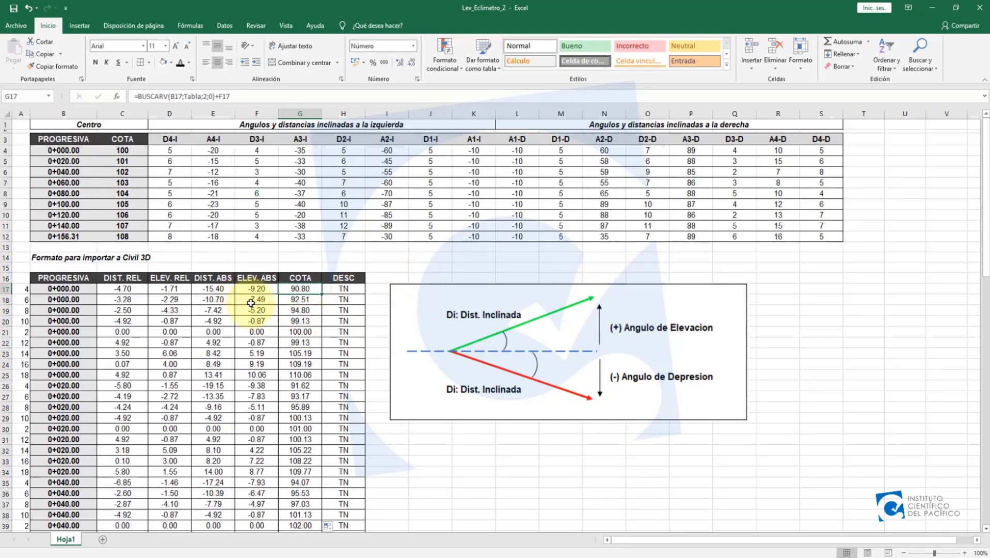
Step: Copy all data rows of the Civil 3D import table, B17:H97, without the headers
{"action": "left_click", "coordinate": [300, 321]}
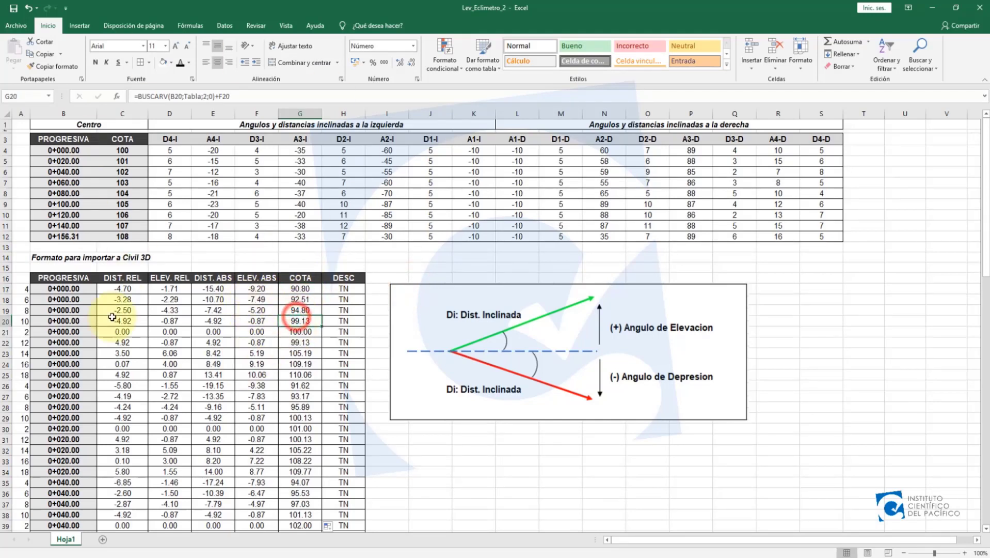
{"action": "left_click", "coordinate": [68, 287]}
{"action": "scroll", "coordinate": [400, 370], "scroll_direction": "down", "scroll_amount": 18}
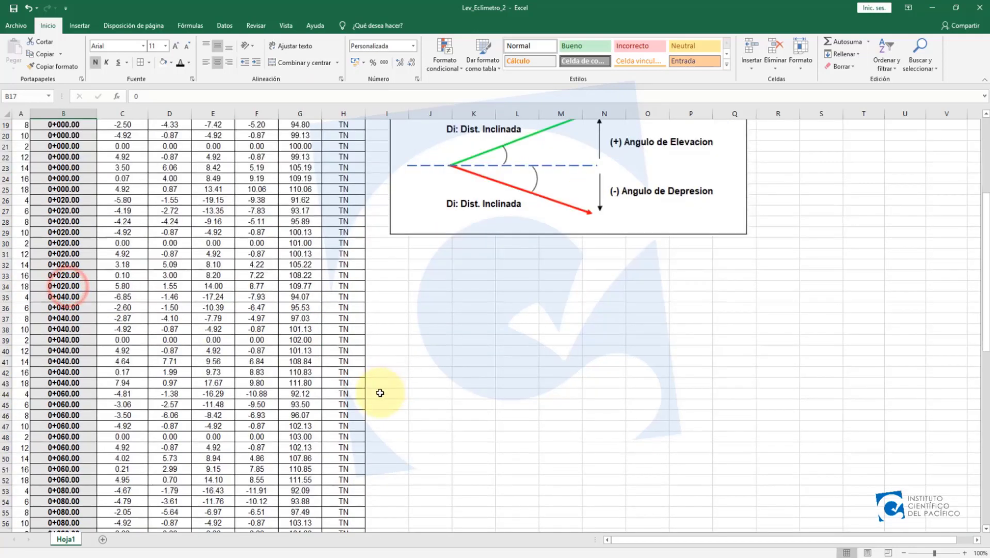
{"action": "scroll", "coordinate": [360, 413], "scroll_direction": "down", "scroll_amount": 6}
{"action": "left_click", "coordinate": [353, 387], "text": "shift"}
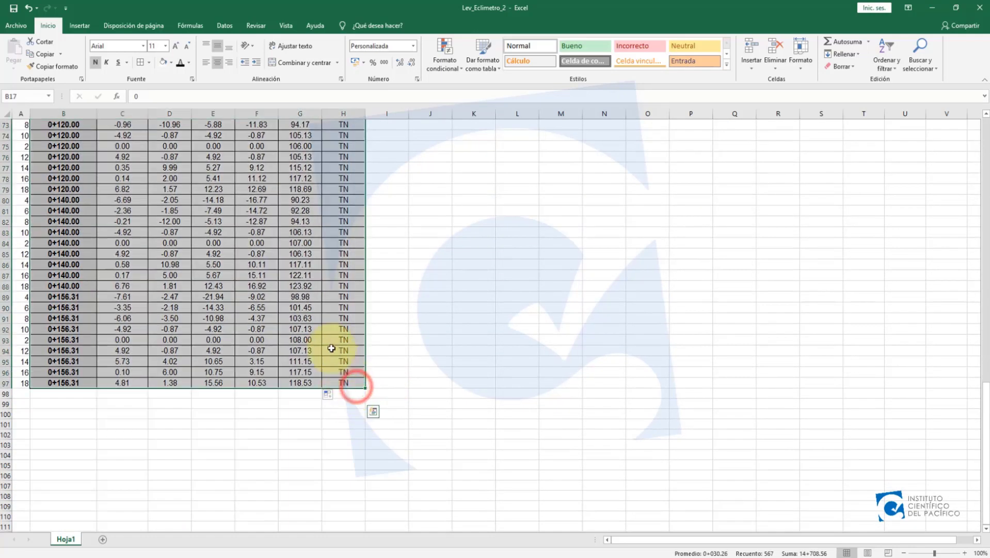
{"action": "scroll", "coordinate": [328, 342], "scroll_direction": "up", "scroll_amount": 10}
{"action": "scroll", "coordinate": [326, 341], "scroll_direction": "up", "scroll_amount": 13}
{"action": "key", "text": "ctrl+c"}
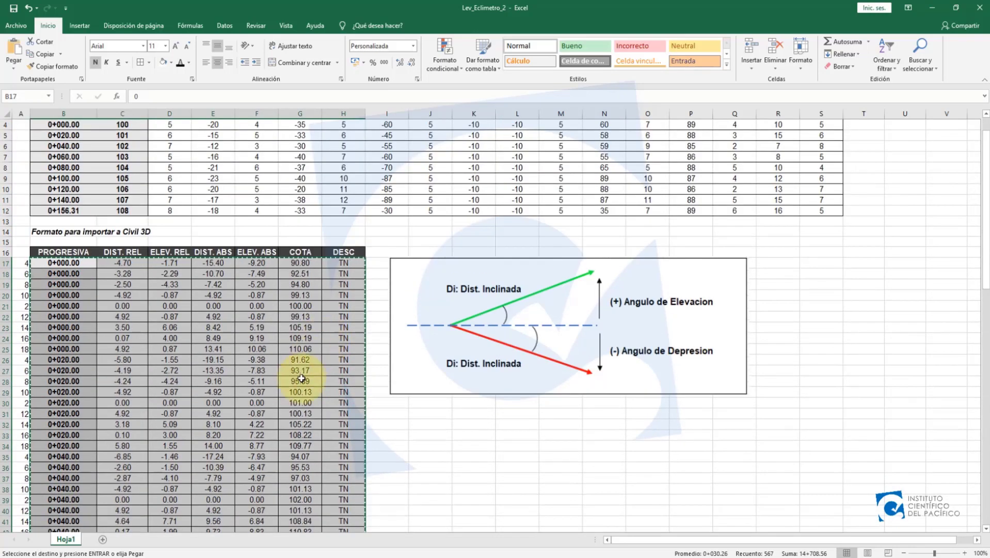
Step: Switch to the Libro2 workbook and paste the copied rows at A1 as values with number formatting
{"action": "left_click", "coordinate": [188, 557]}
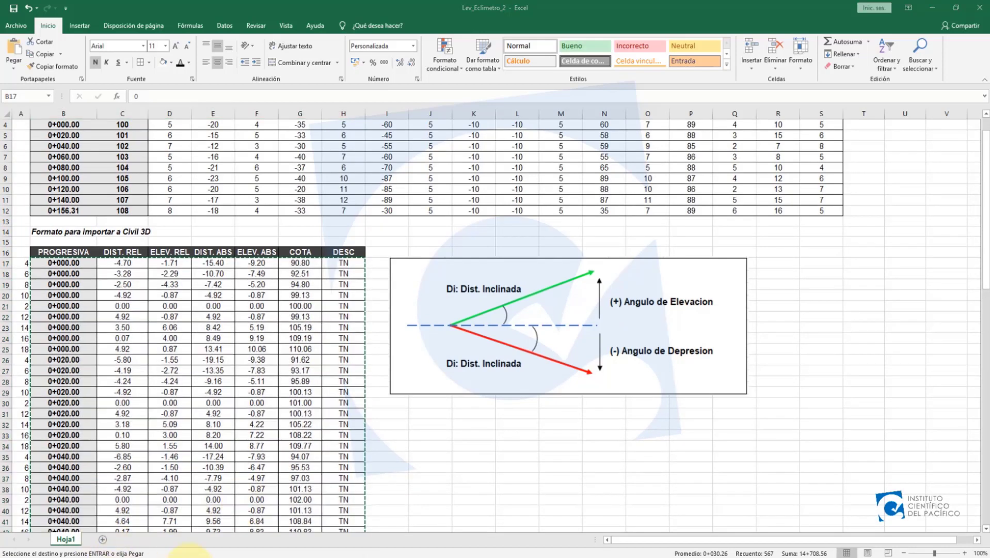
{"action": "left_click", "coordinate": [304, 523]}
{"action": "left_click", "coordinate": [40, 126]}
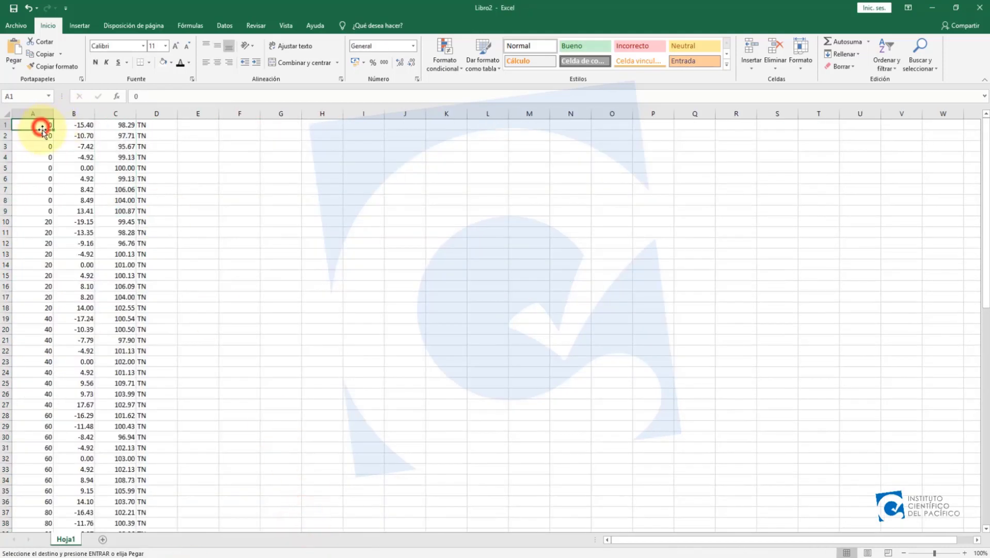
{"action": "key", "text": "ctrl+v"}
{"action": "left_click", "coordinate": [447, 316]}
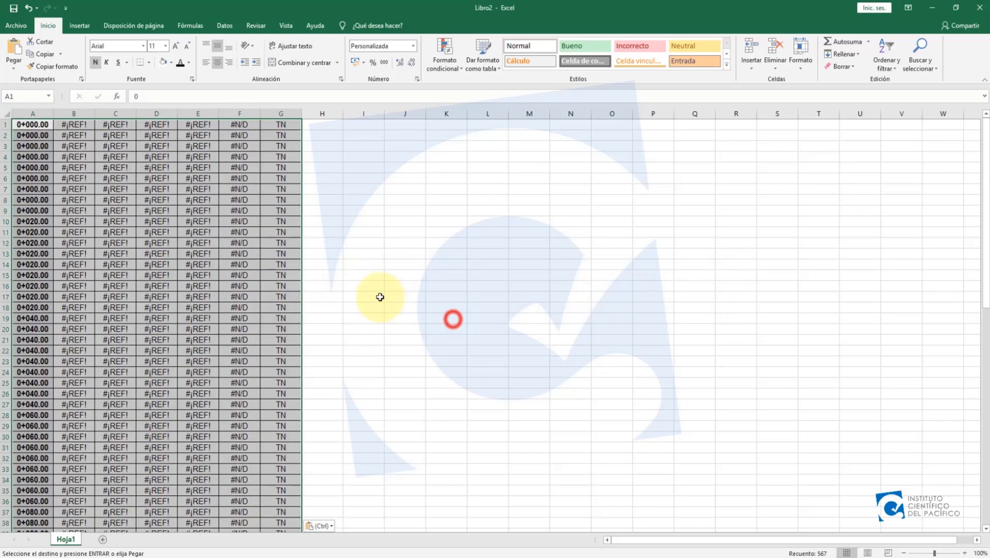
{"action": "left_click", "coordinate": [320, 525]}
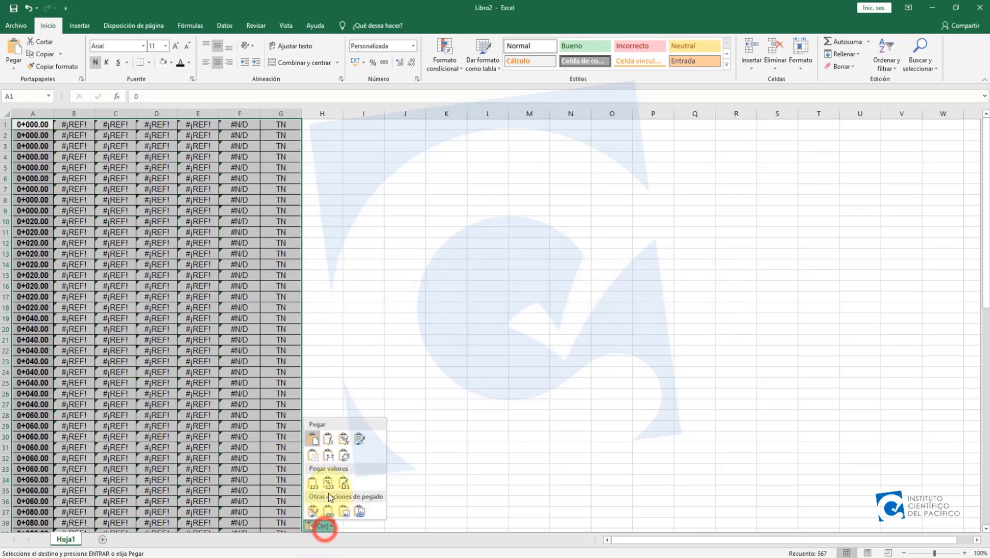
{"action": "left_click", "coordinate": [328, 486]}
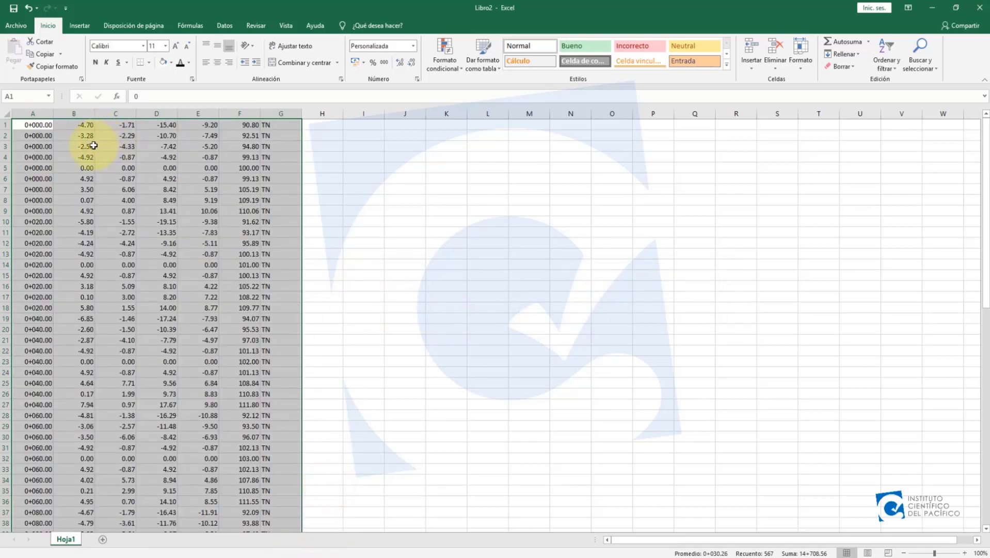
Step: Change the number format of the station values in column A to General
{"action": "left_click", "coordinate": [74, 157]}
{"action": "left_click", "coordinate": [40, 113]}
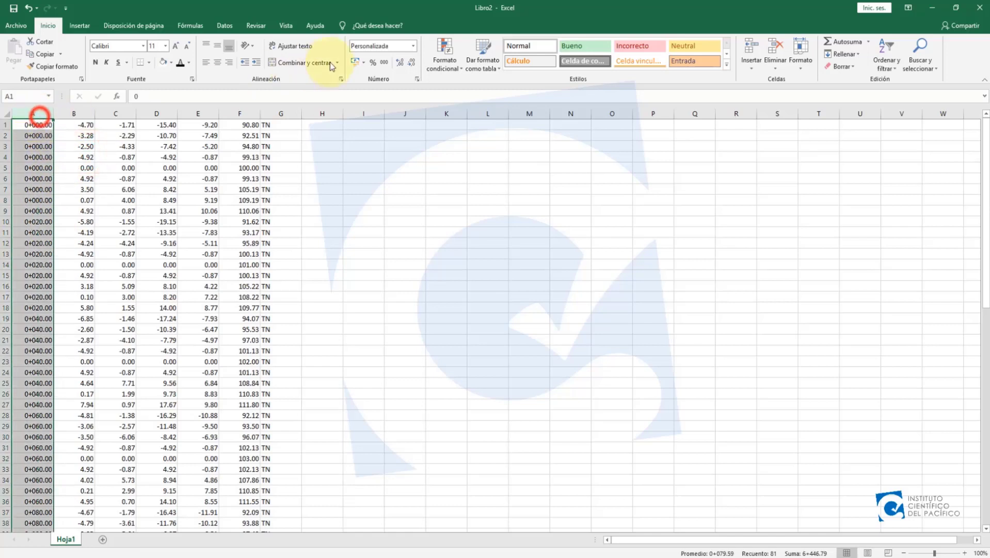
{"action": "left_click", "coordinate": [413, 45]}
{"action": "left_click", "coordinate": [404, 63]}
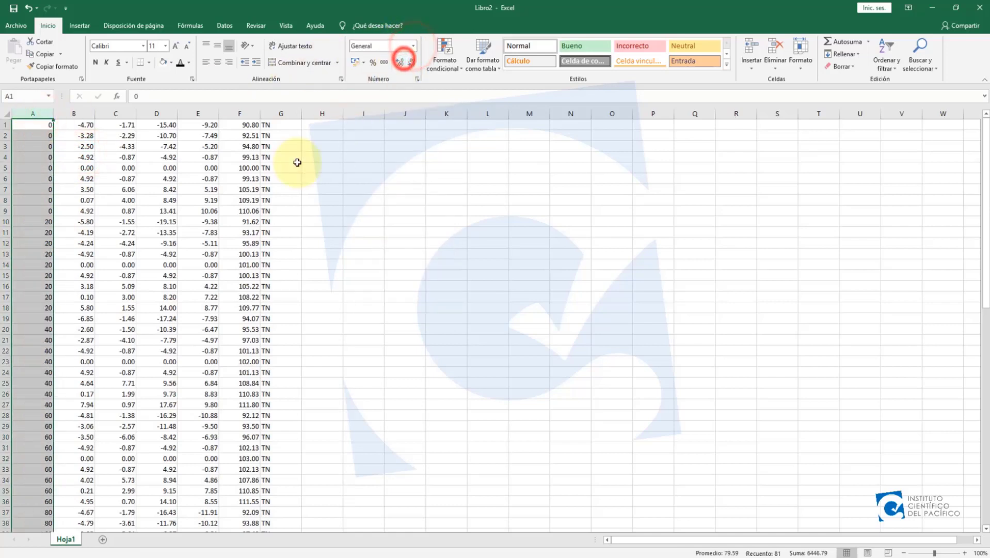
Step: Try to delete columns B, C and D of the pasted data, and undo the deletion
{"action": "left_click", "coordinate": [77, 114]}
{"action": "left_click_drag", "start_coordinate": [85, 114], "coordinate": [166, 115]}
{"action": "right_click", "coordinate": [160, 116]}
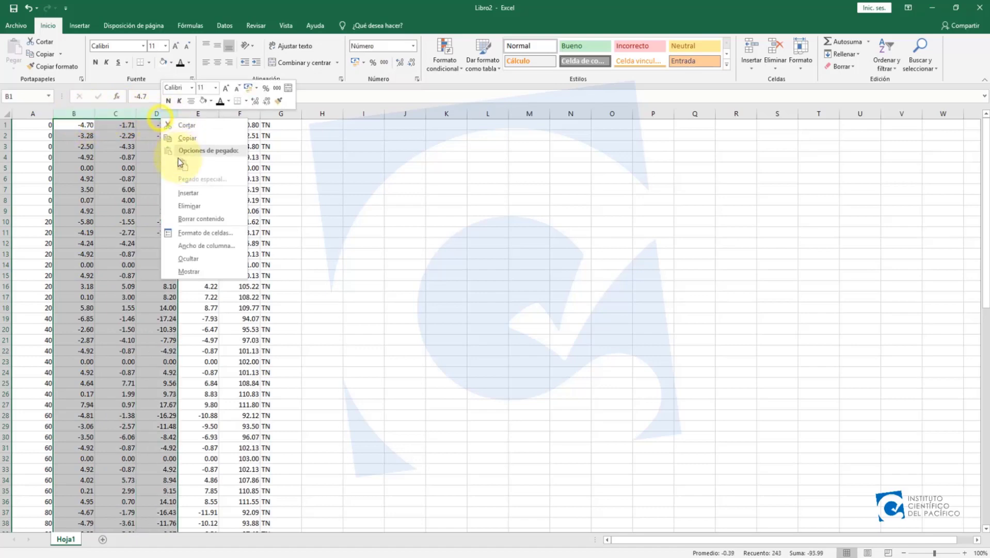
{"action": "left_click", "coordinate": [183, 205]}
{"action": "left_click", "coordinate": [99, 157]}
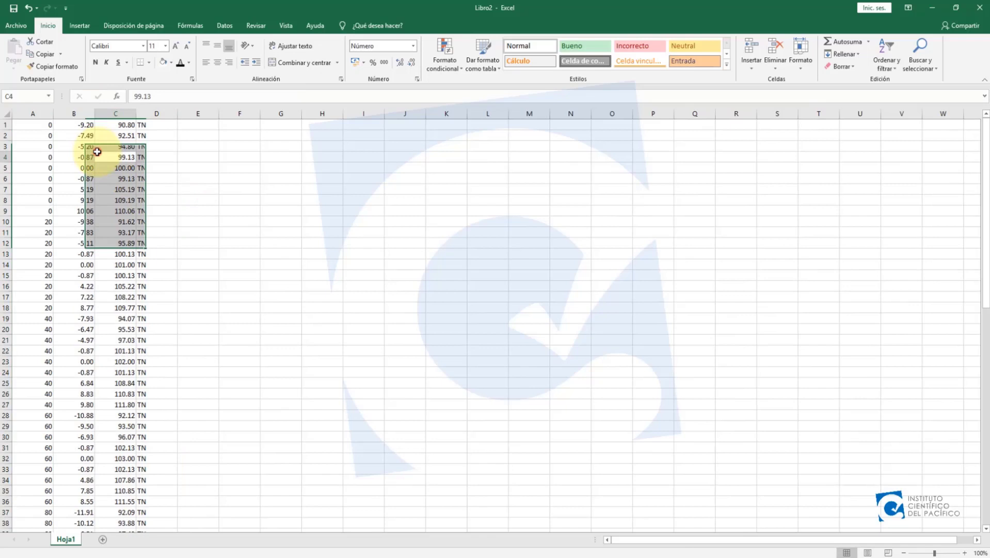
{"action": "left_click", "coordinate": [50, 125]}
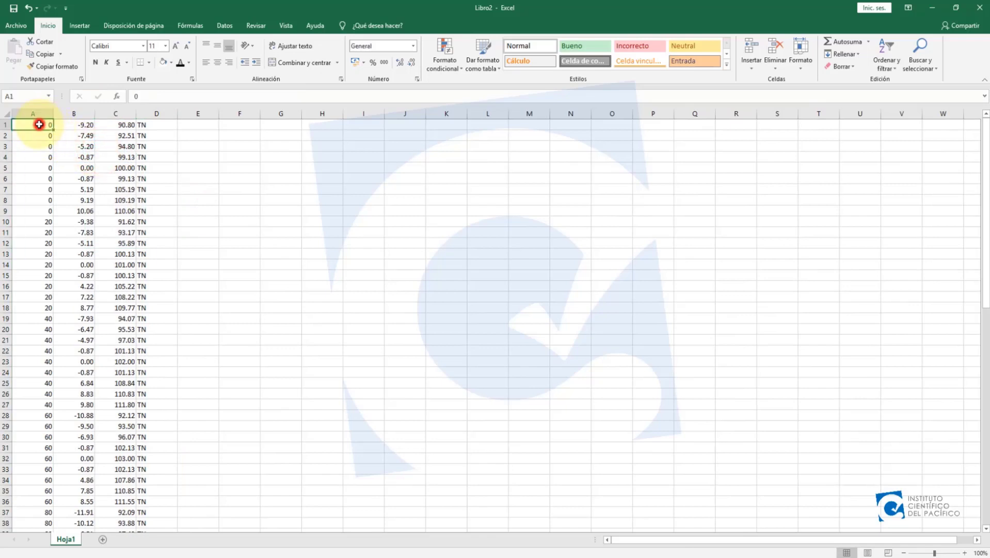
{"action": "left_click_drag", "start_coordinate": [78, 124], "coordinate": [79, 213]}
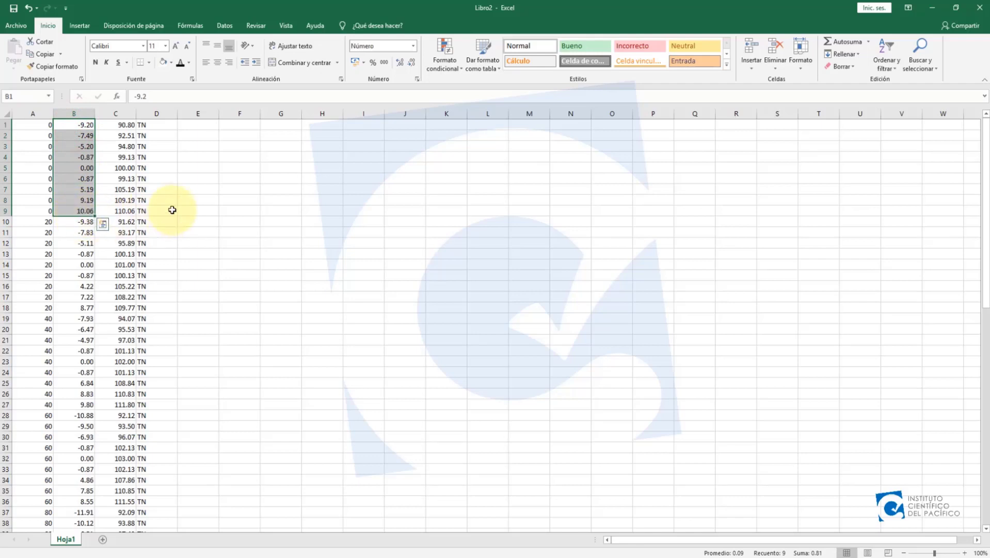
{"action": "key", "text": "ctrl+z"}
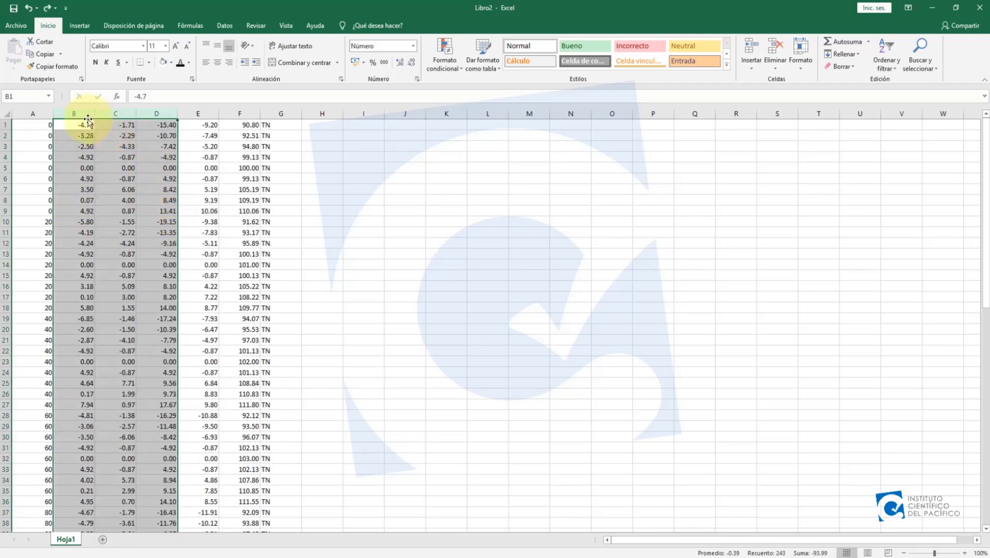
Step: Delete columns B and C, which hold the partial distances and height differences
{"action": "left_click_drag", "start_coordinate": [78, 113], "coordinate": [124, 110]}
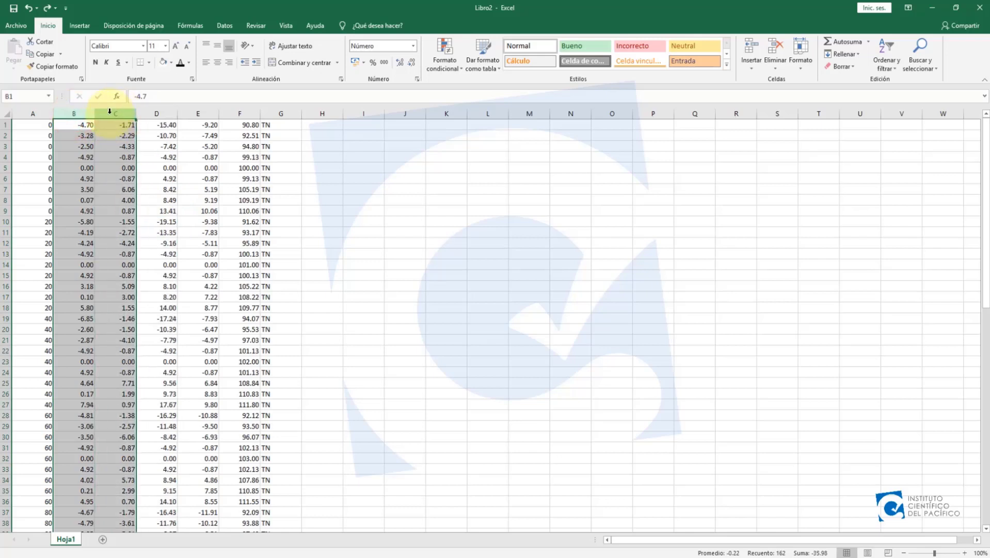
{"action": "right_click", "coordinate": [109, 111]}
{"action": "left_click", "coordinate": [134, 205]}
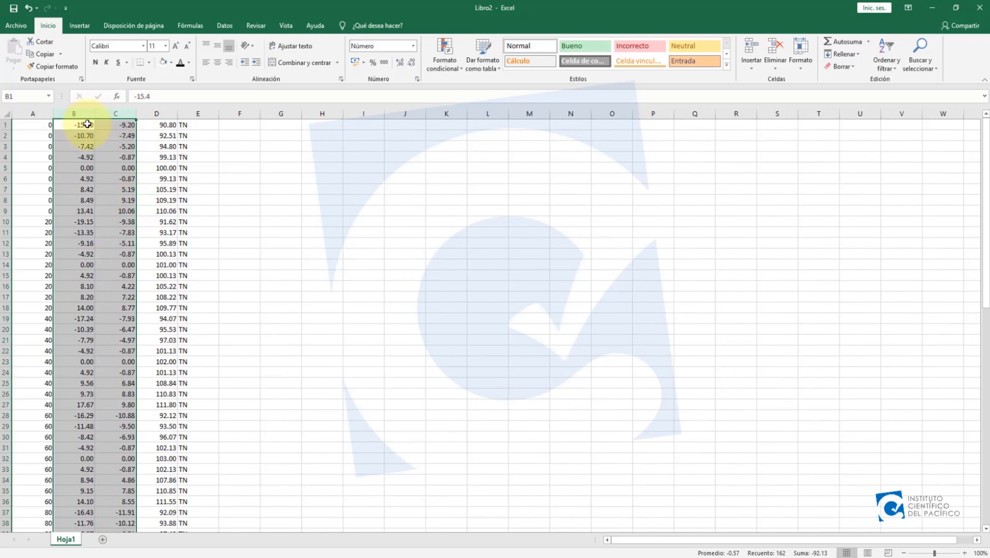
Step: Delete the accumulated height differences in column C, keeping the offsets in B and the elevations beside them
{"action": "left_click_drag", "start_coordinate": [87, 124], "coordinate": [88, 212]}
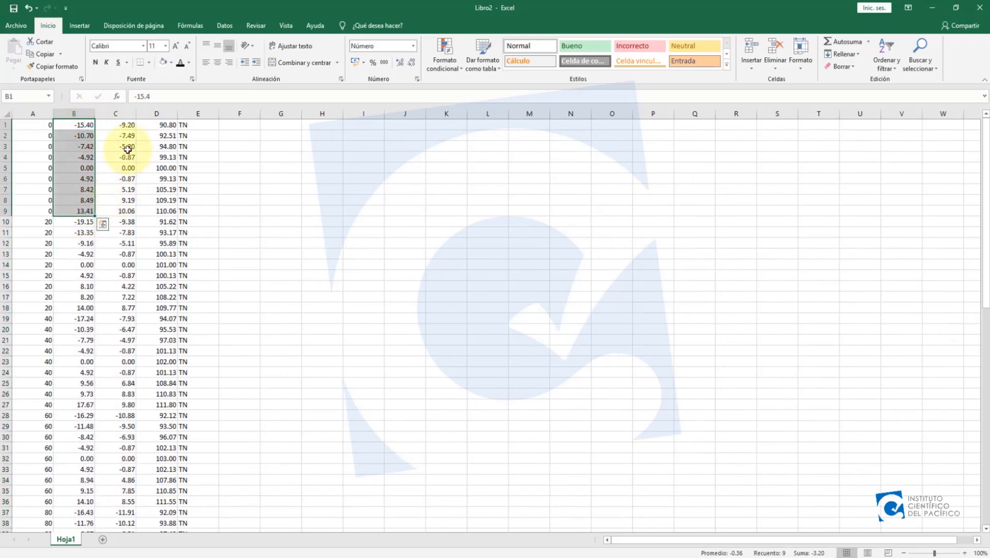
{"action": "left_click_drag", "start_coordinate": [126, 124], "coordinate": [127, 211]}
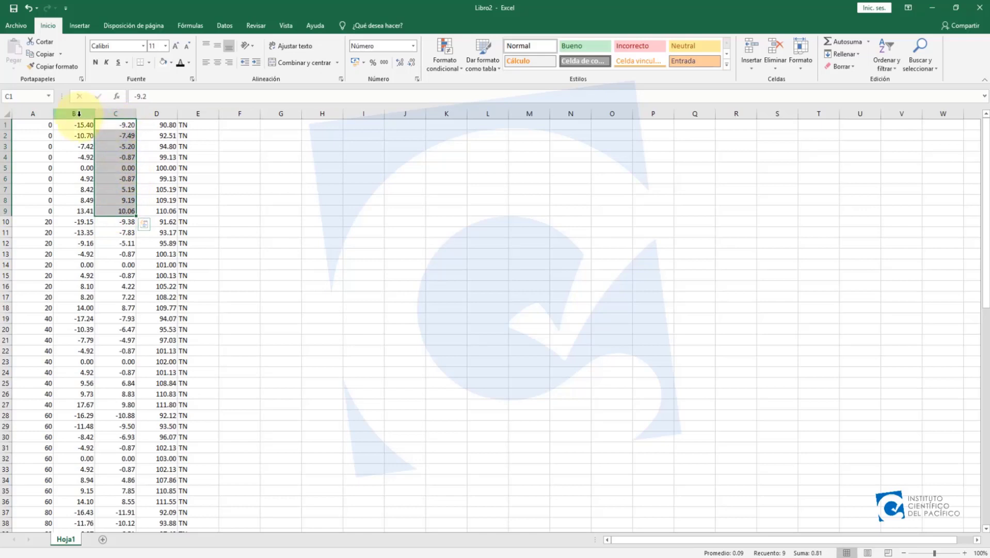
{"action": "left_click", "coordinate": [77, 114]}
{"action": "left_click", "coordinate": [116, 115]}
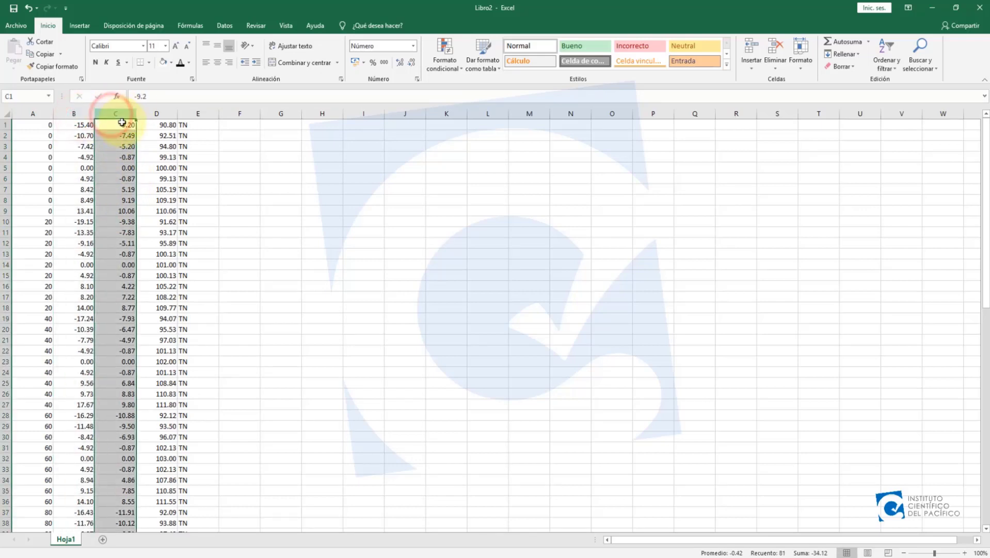
{"action": "right_click", "coordinate": [123, 111]}
{"action": "left_click", "coordinate": [155, 202]}
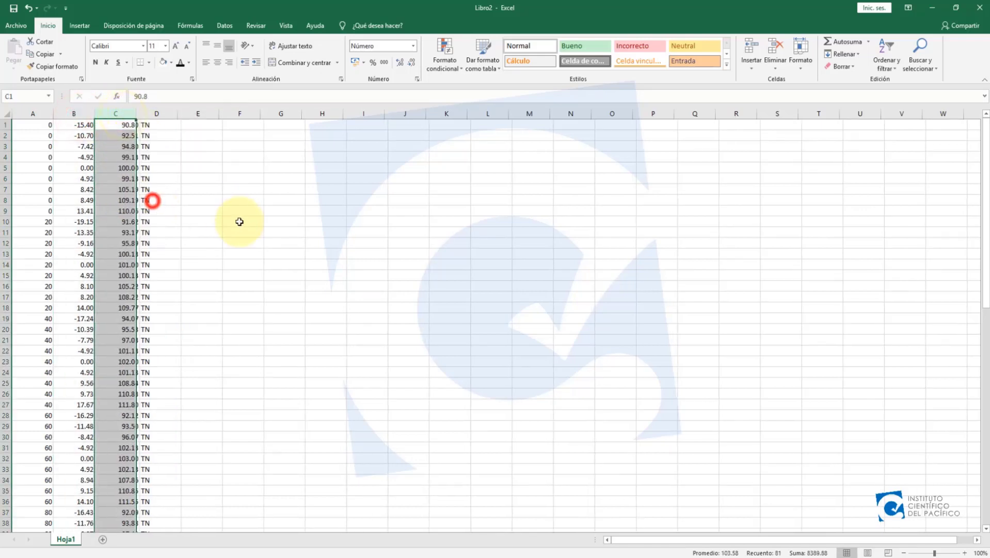
Step: Review the remaining station, offset, elevation and description columns from A to D
{"action": "left_click", "coordinate": [120, 147]}
{"action": "left_click_drag", "start_coordinate": [122, 124], "coordinate": [121, 200]}
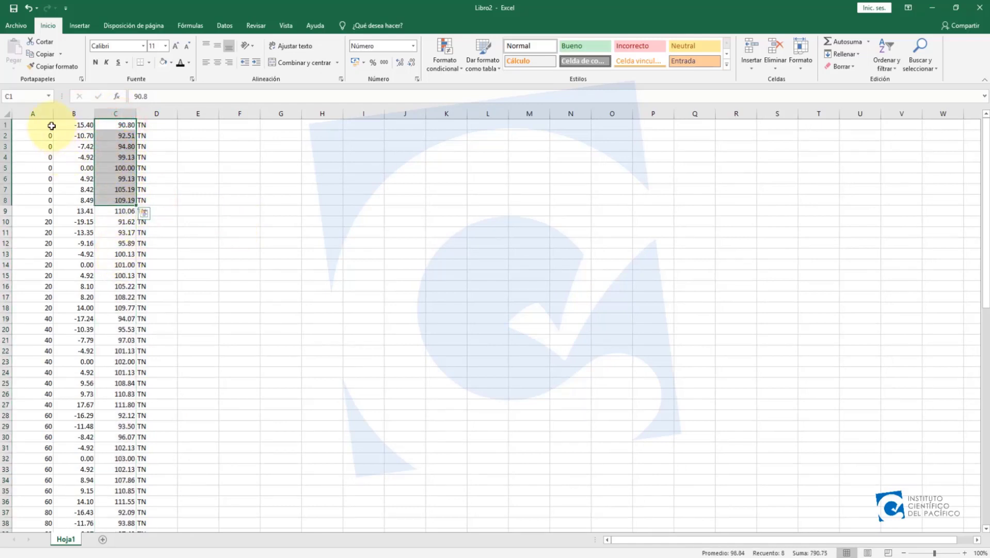
{"action": "left_click", "coordinate": [47, 123]}
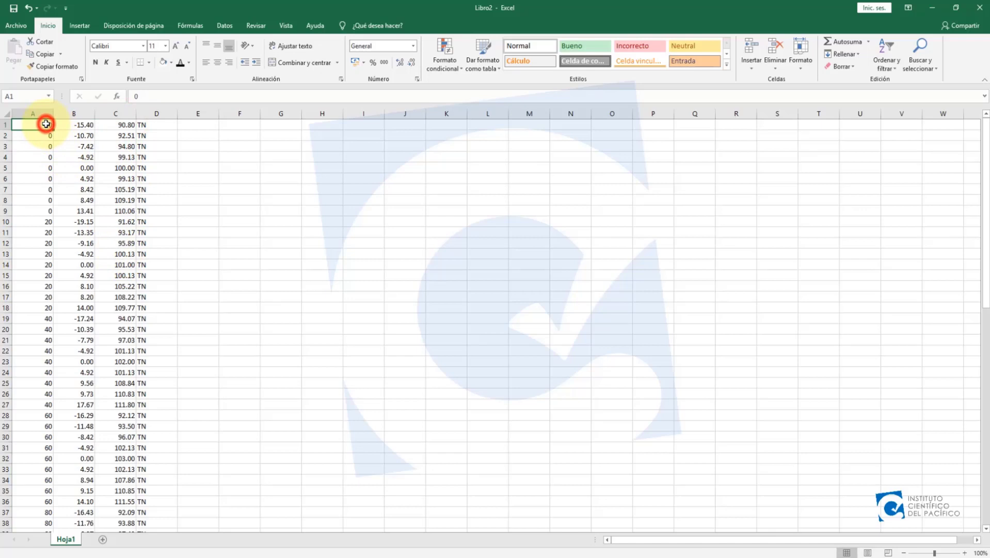
{"action": "left_click", "coordinate": [80, 123]}
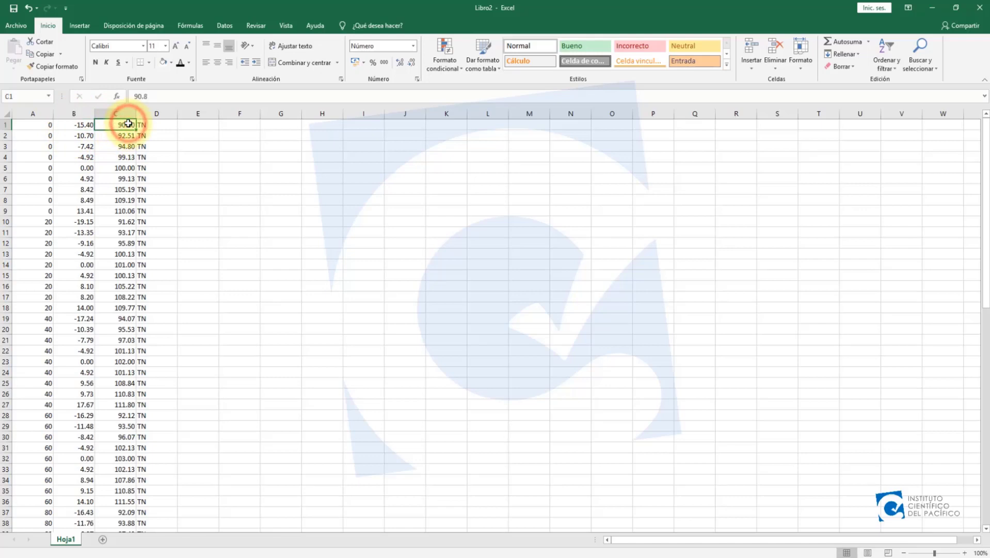
{"action": "left_click", "coordinate": [153, 124]}
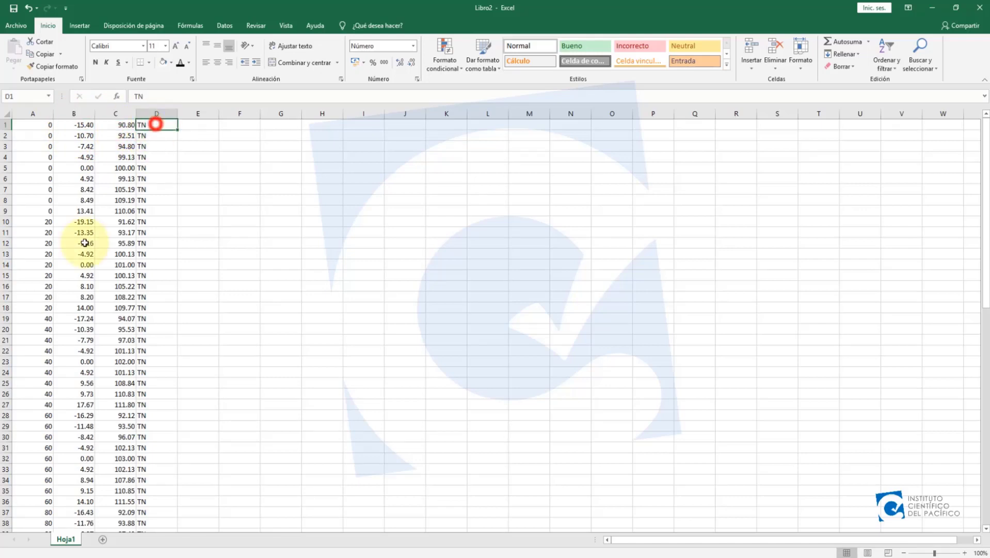
{"action": "scroll", "coordinate": [49, 324], "scroll_direction": "down", "scroll_amount": 5}
{"action": "scroll", "coordinate": [49, 324], "scroll_direction": "up", "scroll_amount": 5}
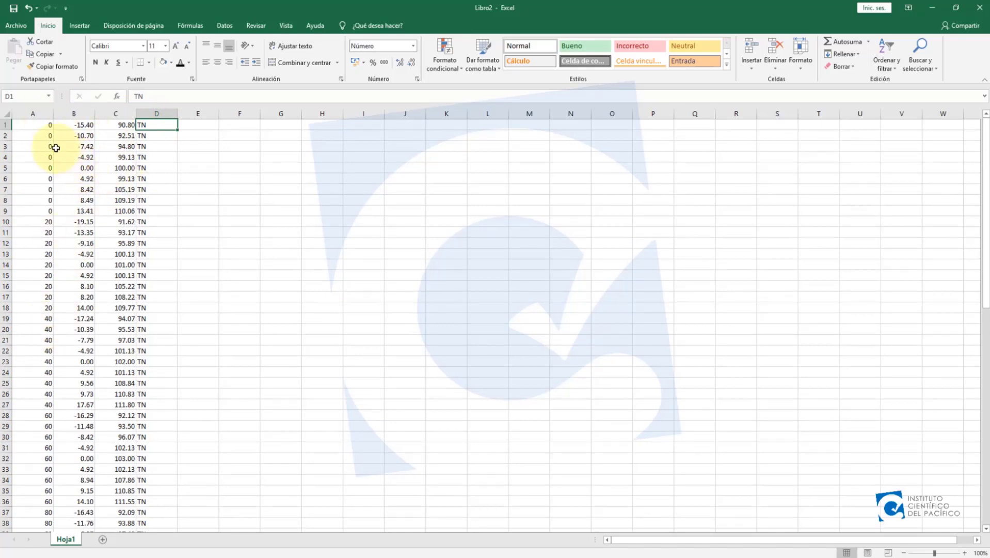
{"action": "left_click", "coordinate": [35, 125]}
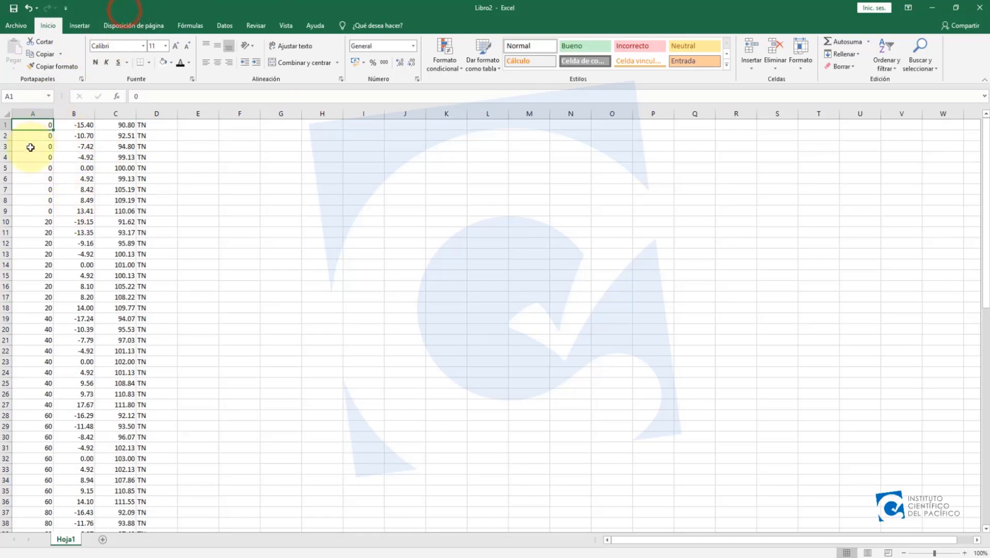
Step: Save the workbook in the Ejemplo_02.1 folder as Puntos_Eclimetro with the type Texto con formato (delimitado por espacios)
{"action": "left_click", "coordinate": [15, 26]}
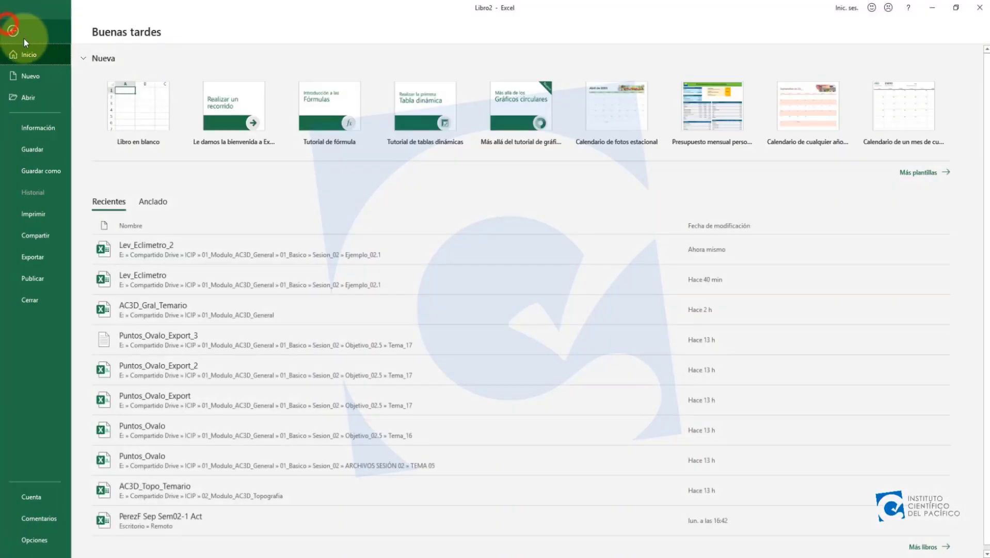
{"action": "left_click", "coordinate": [26, 171]}
{"action": "left_click", "coordinate": [128, 187]}
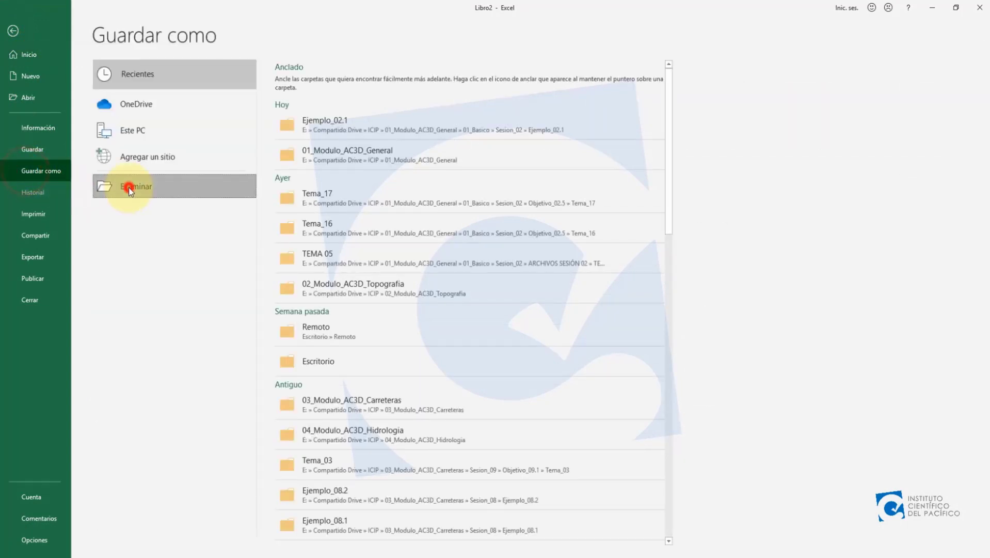
{"action": "left_click", "coordinate": [310, 229]}
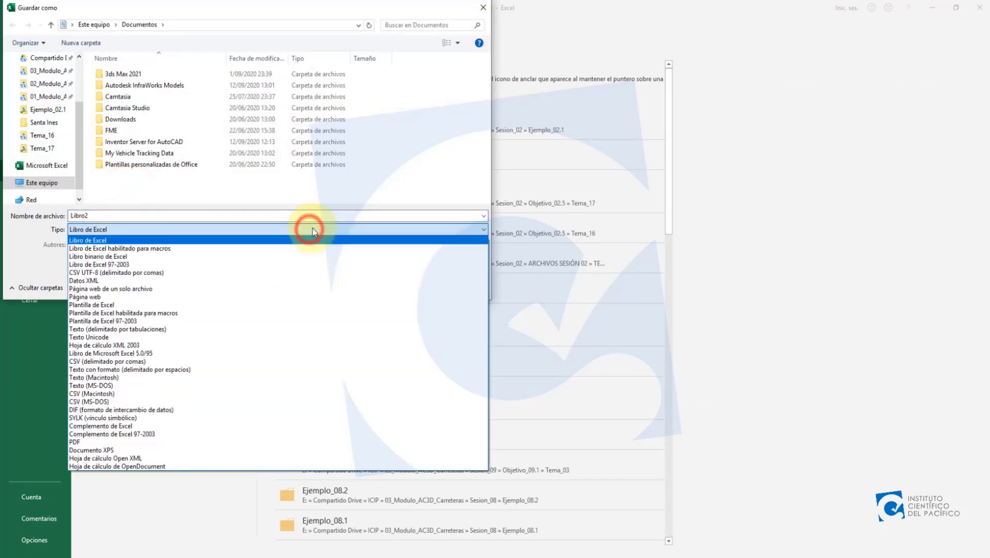
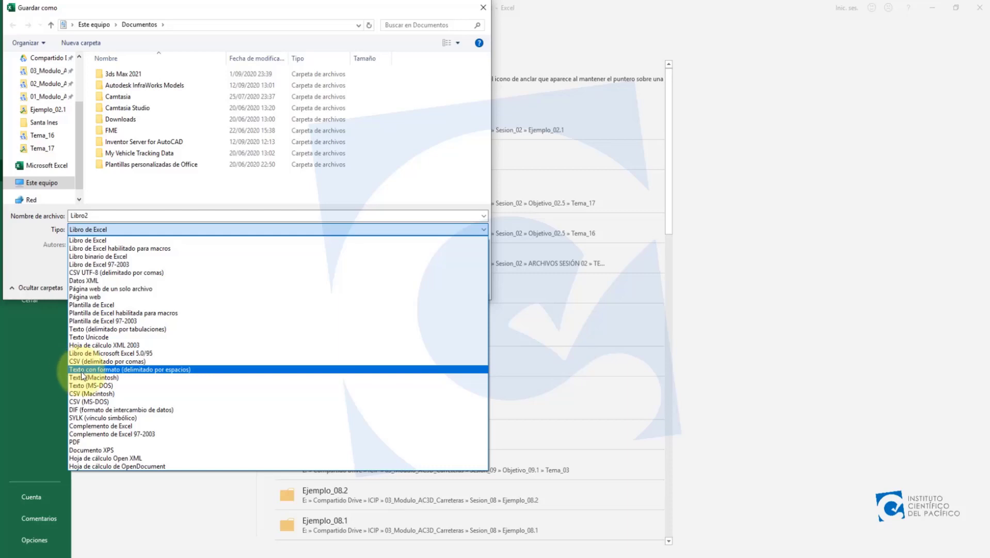
{"action": "left_click", "coordinate": [154, 369]}
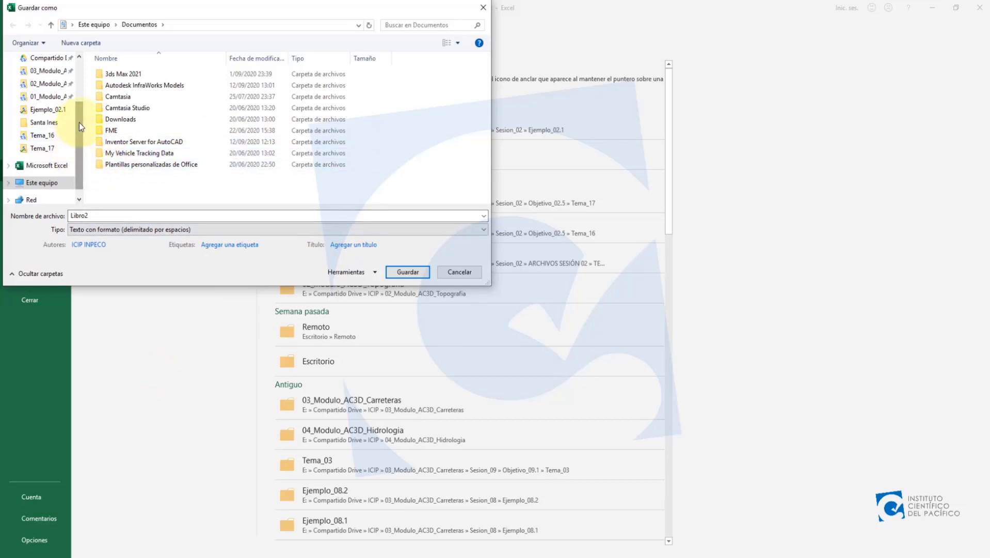
{"action": "left_click_drag", "start_coordinate": [80, 113], "coordinate": [81, 86]}
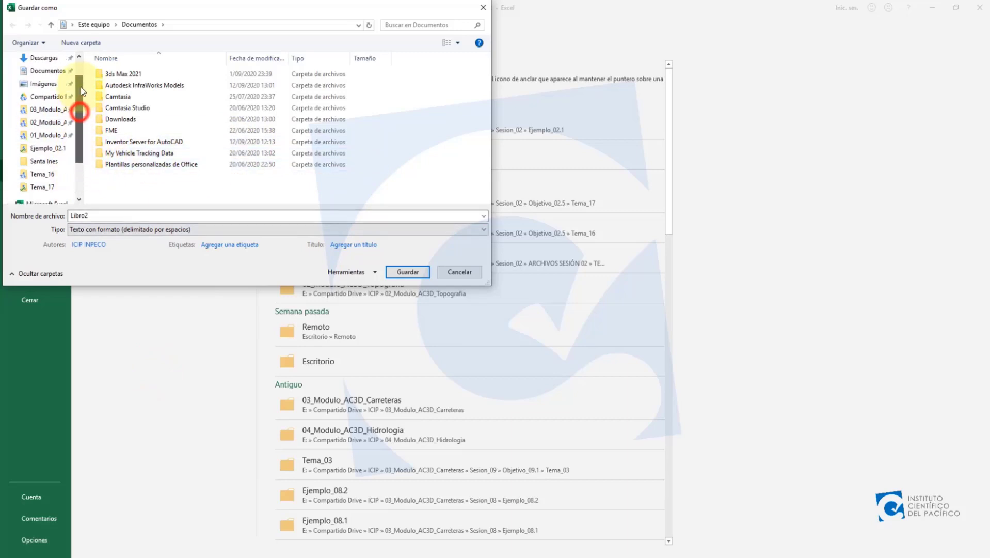
{"action": "left_click", "coordinate": [47, 141]}
{"action": "double_click", "coordinate": [123, 75]}
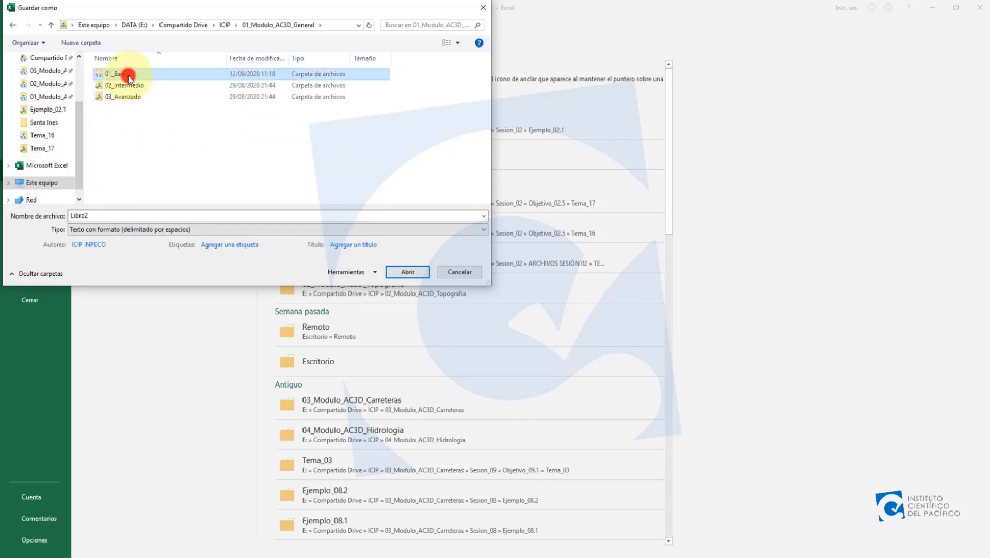
{"action": "double_click", "coordinate": [123, 84]}
{"action": "double_click", "coordinate": [123, 84]}
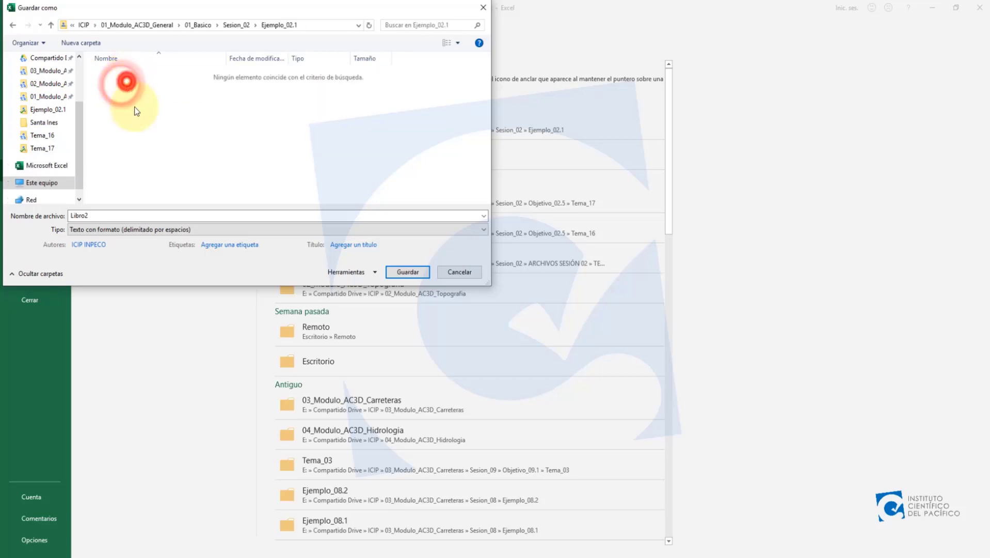
{"action": "double_click", "coordinate": [129, 215]}
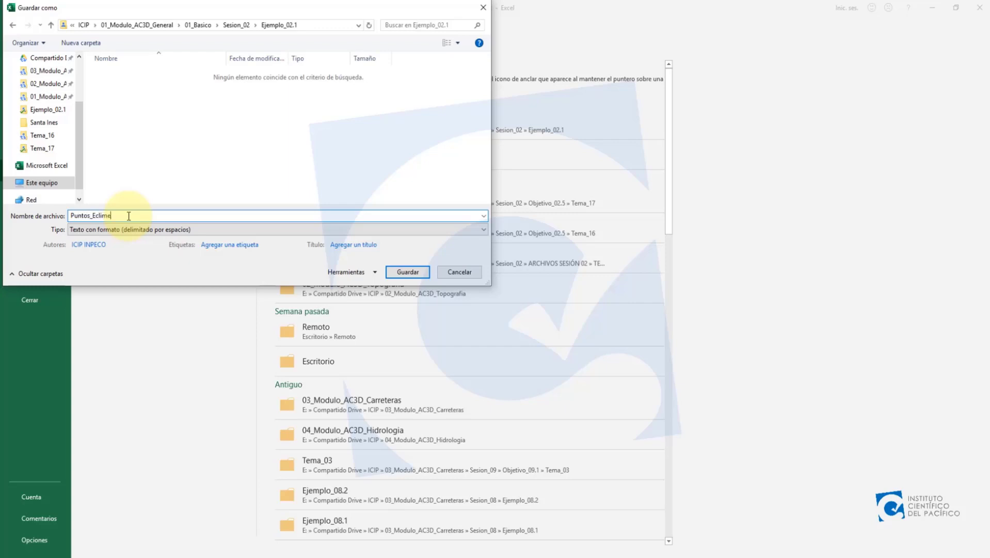
{"action": "left_click", "coordinate": [404, 273]}
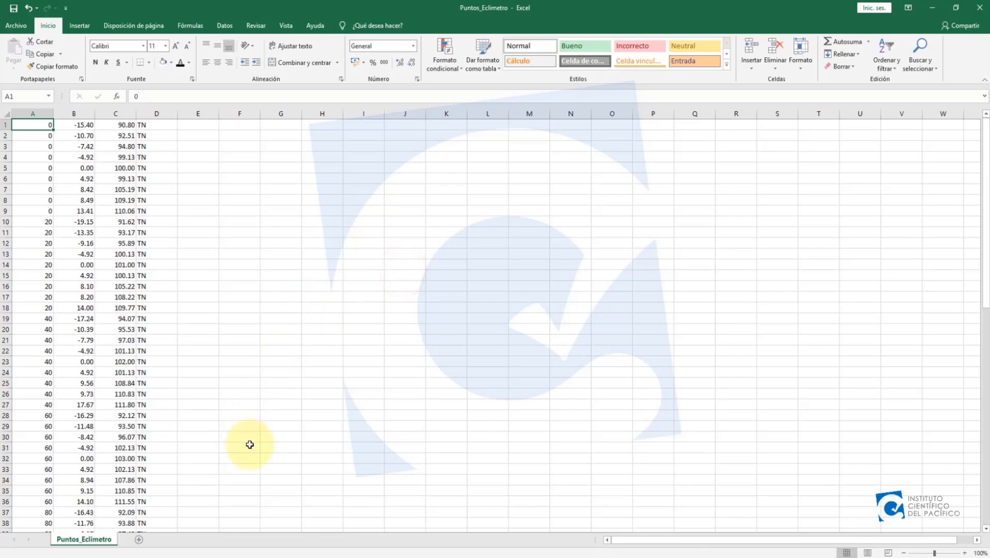
Step: Switch to File Explorer and open the Ejemplo_02.1 folder under 01_Modulo_AC3D_General, 01_Basico, Sesion_02
{"action": "left_click", "coordinate": [121, 557]}
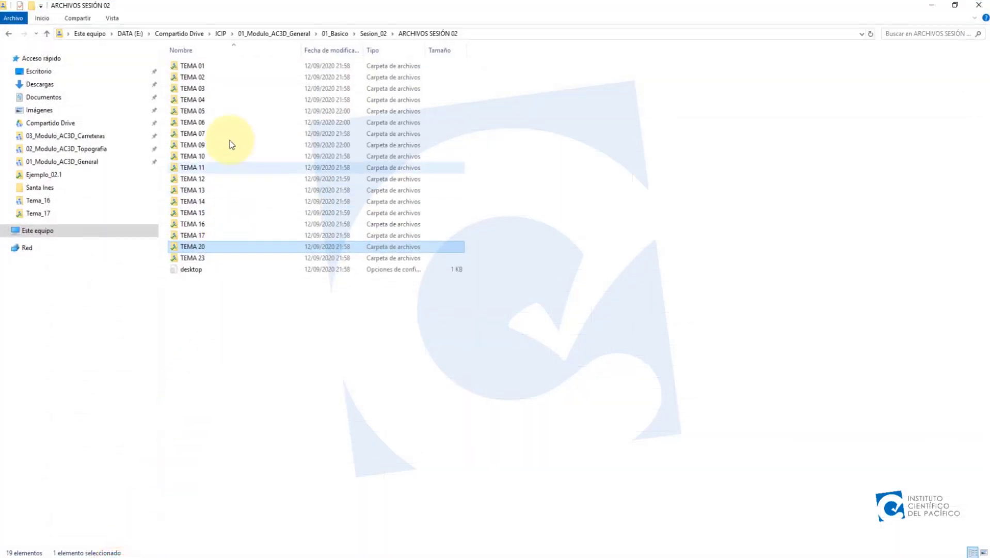
{"action": "left_click", "coordinate": [268, 33]}
{"action": "double_click", "coordinate": [219, 66]}
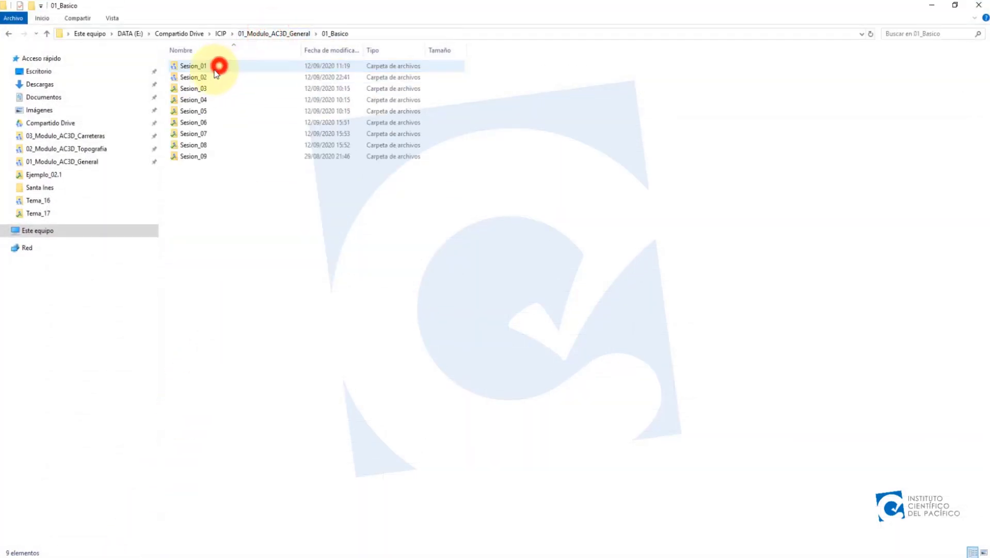
{"action": "double_click", "coordinate": [210, 77]}
{"action": "double_click", "coordinate": [209, 77]}
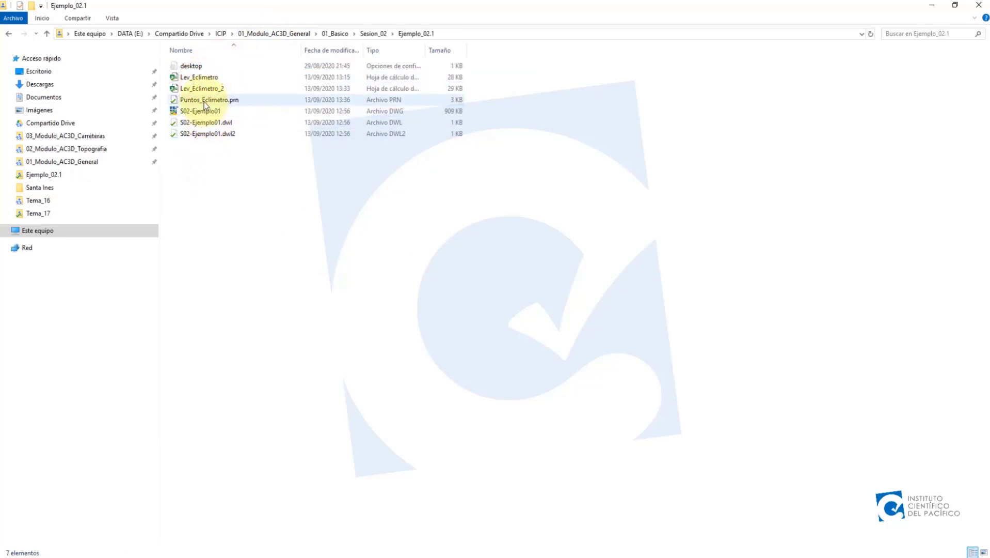
Step: Try to open the exported Puntos_Eclimetro.prn file directly from the folder
{"action": "left_click", "coordinate": [205, 101]}
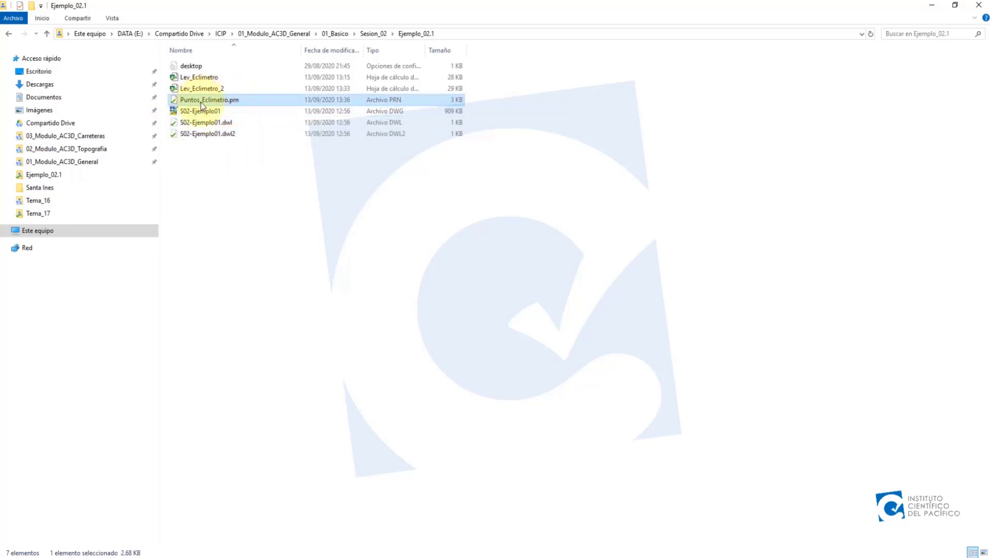
{"action": "double_click", "coordinate": [209, 100]}
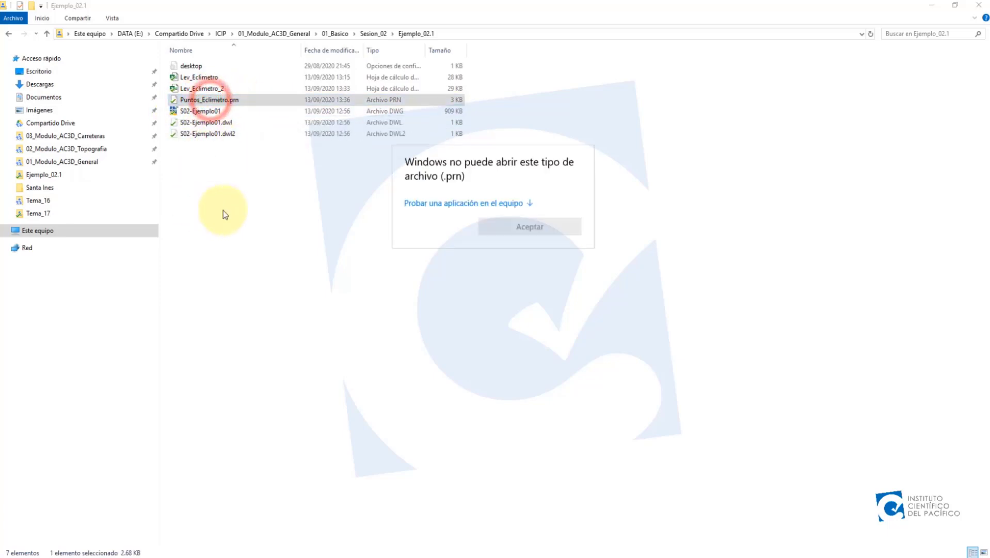
{"action": "left_click", "coordinate": [531, 228]}
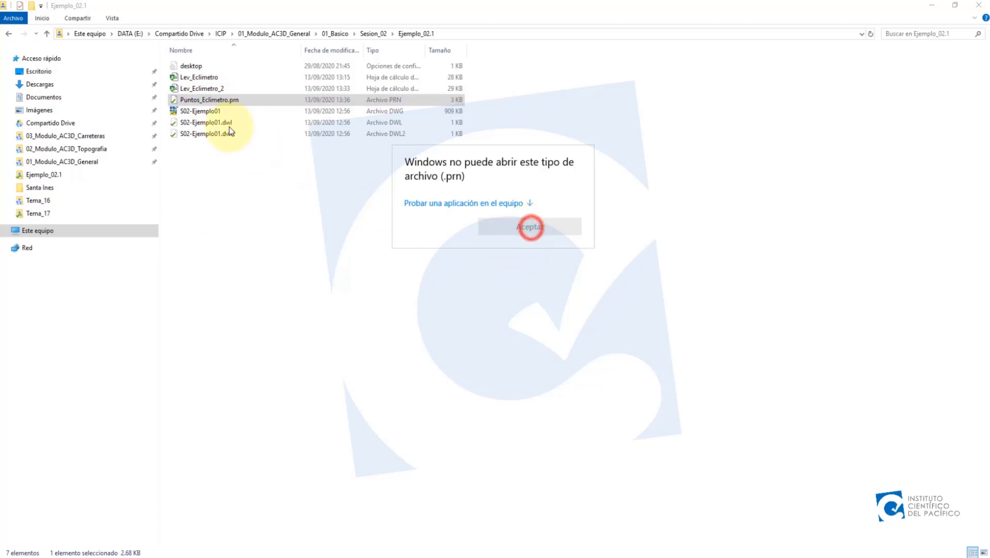
Step: Open Puntos_Eclimetro.prn with Bloc de notas and enlarge its window to show more of the point rows
{"action": "left_click", "coordinate": [524, 203]}
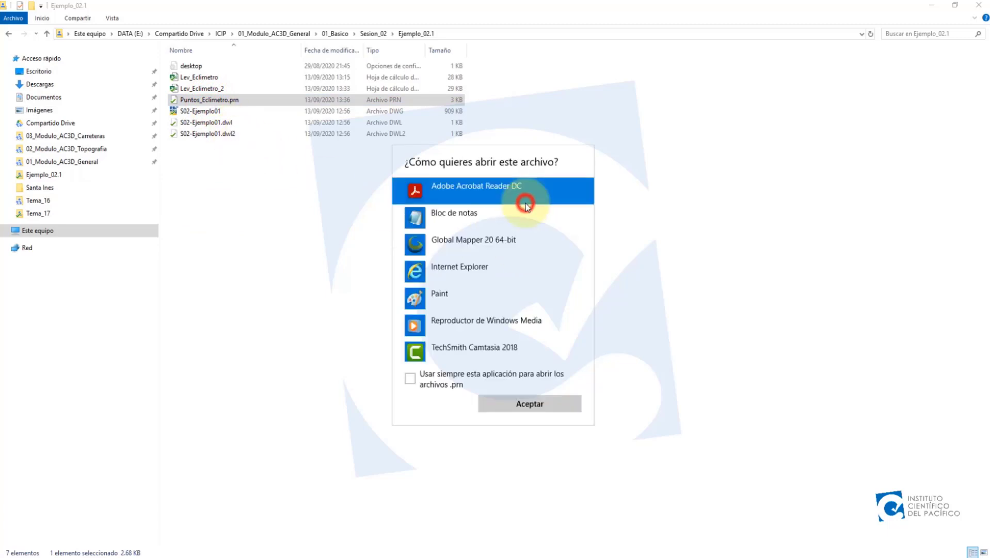
{"action": "left_click", "coordinate": [467, 214]}
{"action": "left_click", "coordinate": [513, 403]}
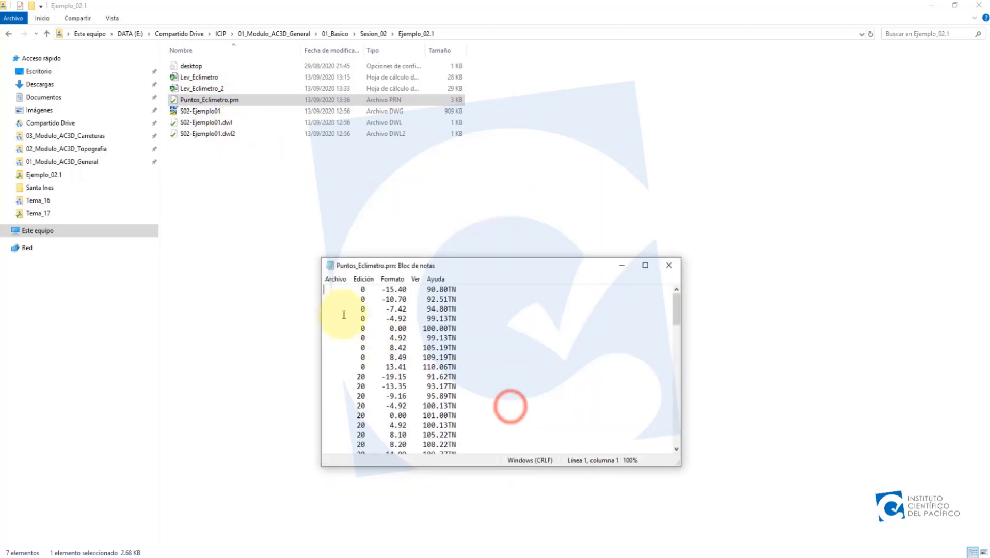
{"action": "left_click_drag", "start_coordinate": [465, 268], "coordinate": [401, 153]}
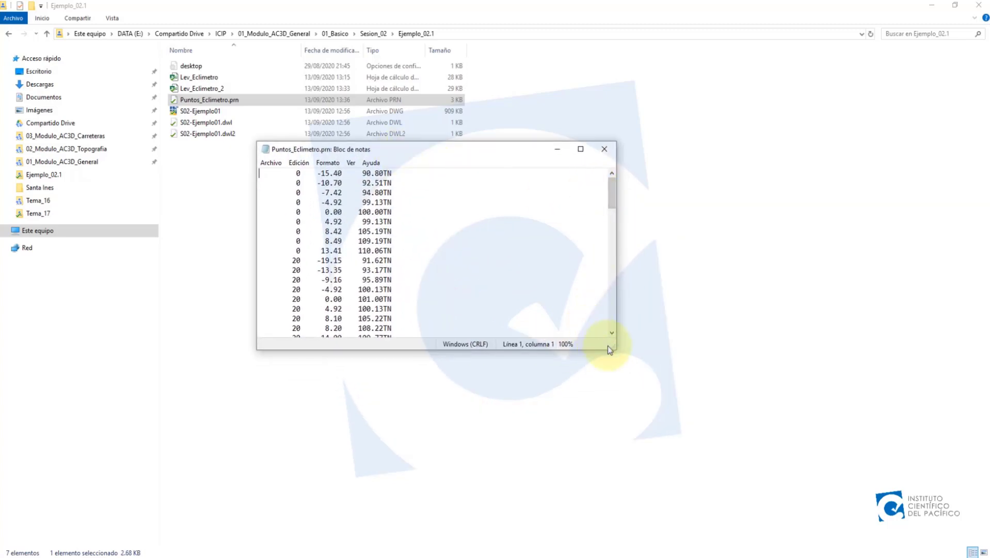
{"action": "left_click_drag", "start_coordinate": [612, 343], "coordinate": [771, 500]}
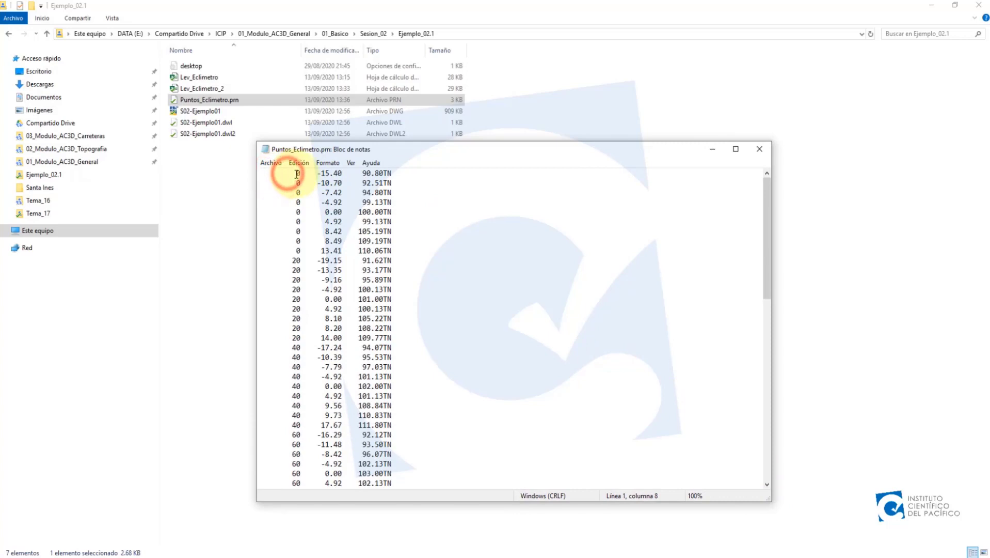
Step: Examine the spacing before and between the values in the first rows, and close the Puntos_Eclimetro.prn file
{"action": "left_click_drag", "start_coordinate": [296, 174], "coordinate": [260, 174]}
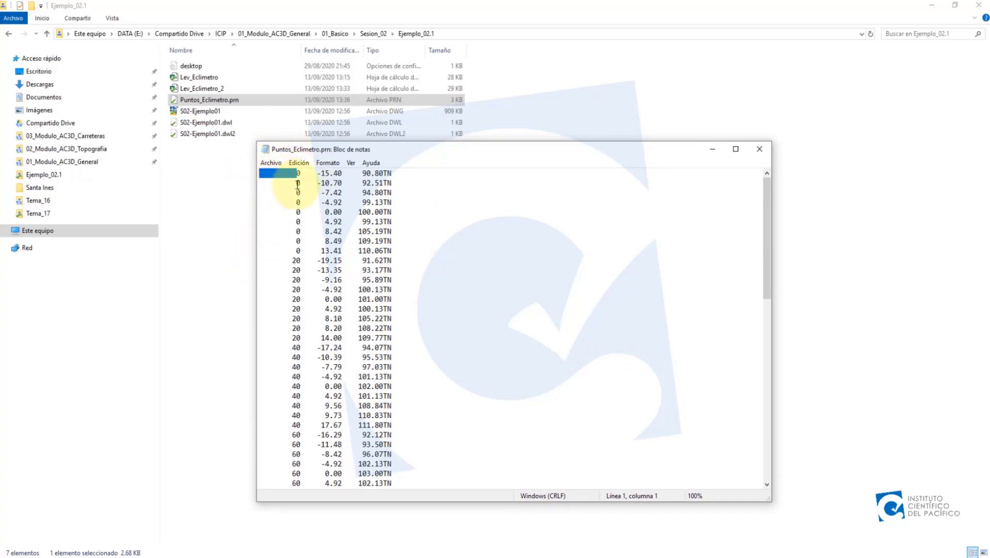
{"action": "left_click_drag", "start_coordinate": [298, 184], "coordinate": [260, 174]}
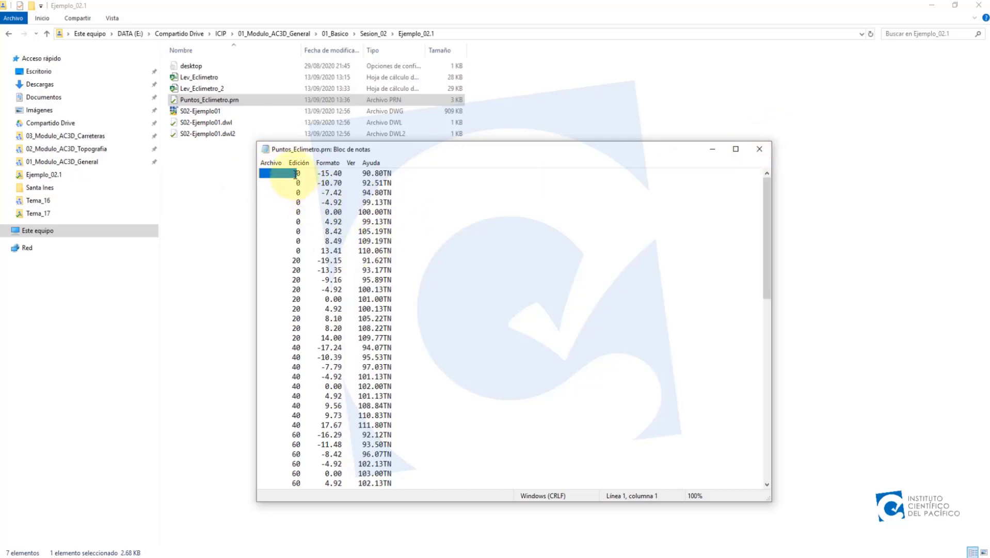
{"action": "mouse_move", "coordinate": [296, 174]}
{"action": "left_mouse_down"}
{"action": "mouse_move", "coordinate": [258, 172]}
{"action": "mouse_move", "coordinate": [304, 174]}
{"action": "left_mouse_up"}
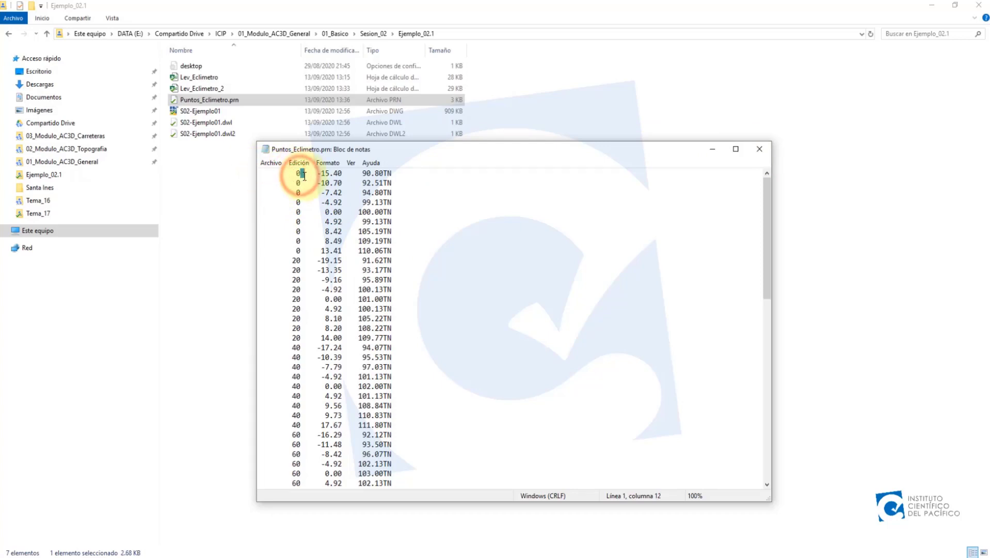
{"action": "left_click", "coordinate": [767, 154]}
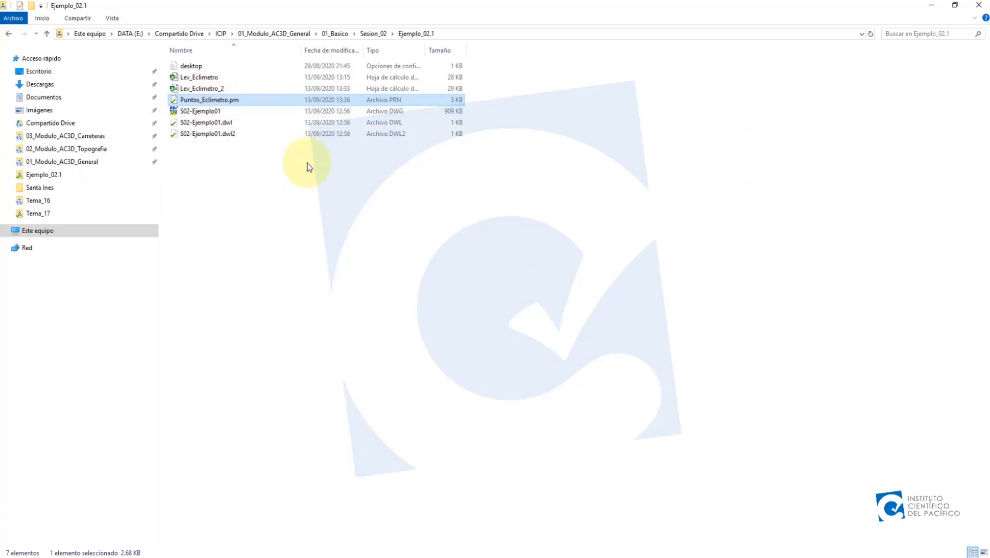
{"action": "key", "text": "Delete"}
{"action": "key", "text": "Escape"}
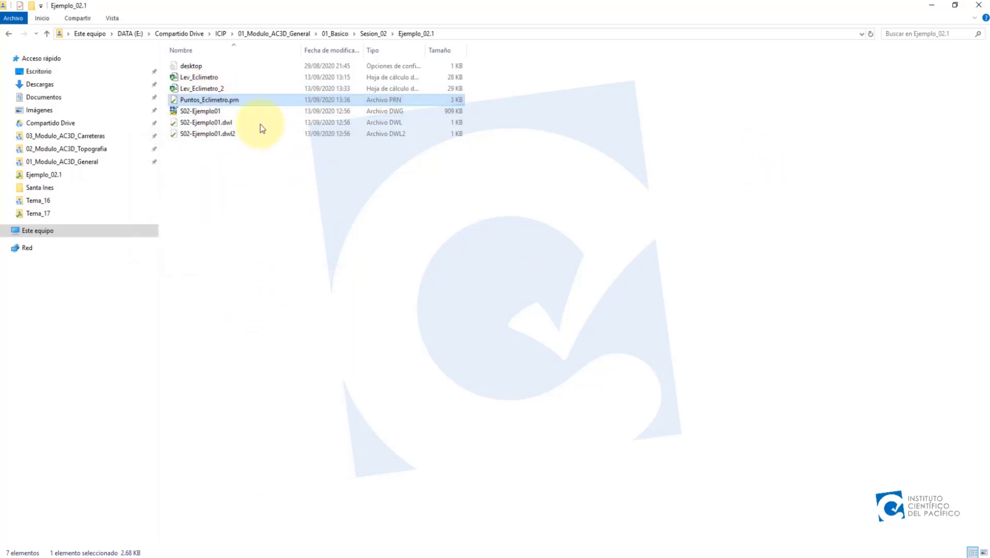
{"action": "right_click", "coordinate": [207, 98]}
{"action": "left_click", "coordinate": [199, 199]}
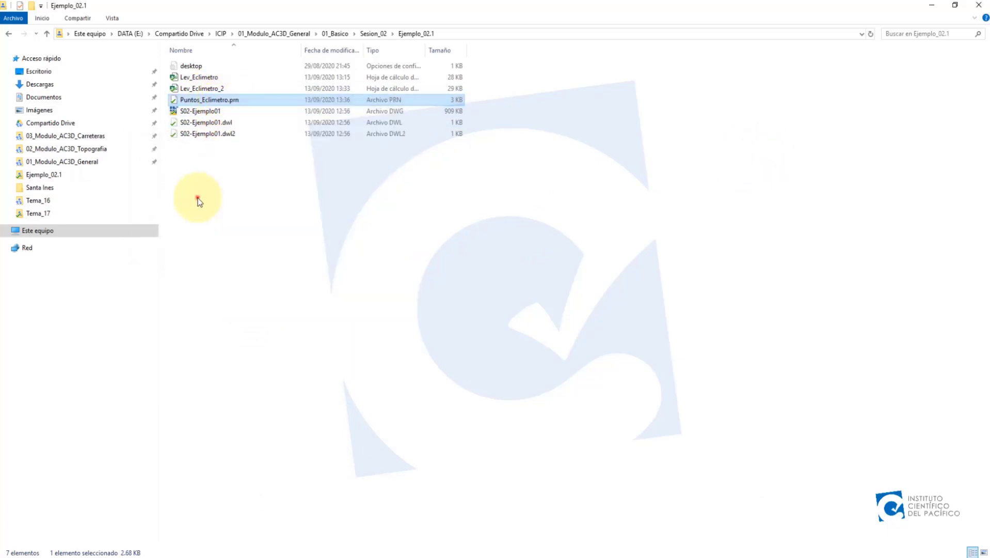
{"action": "left_click", "coordinate": [199, 199]}
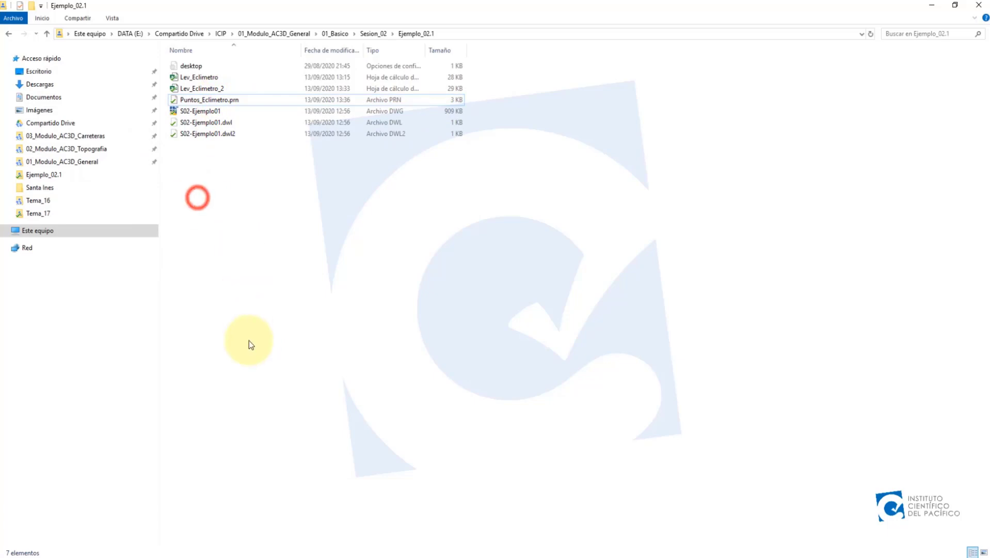
{"action": "left_click", "coordinate": [205, 102]}
Step: Switch to the Puntos_Eclimetro workbook in Excel, save it in Ejemplo_02.1 with the type CSV (delimitado por comas), and close it
{"action": "left_click", "coordinate": [188, 557]}
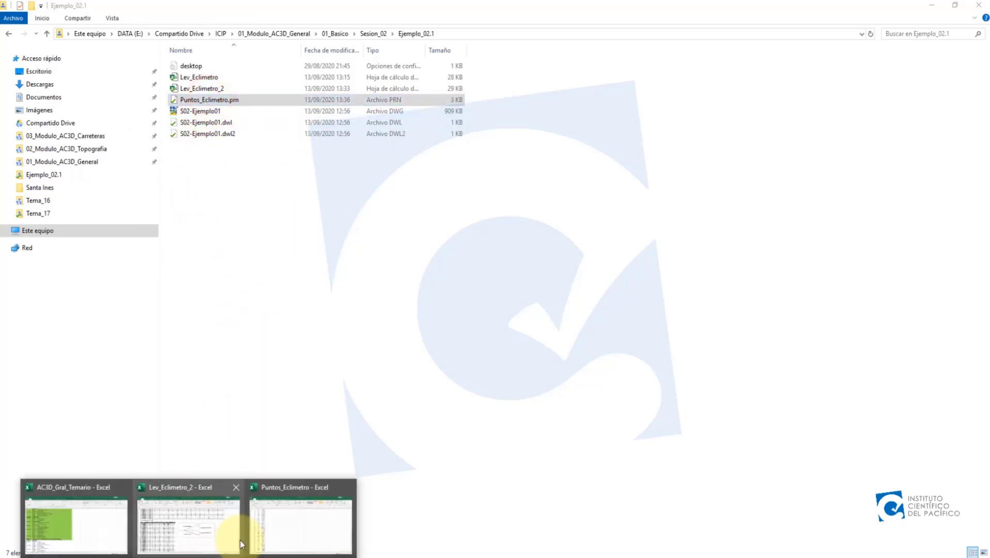
{"action": "left_click", "coordinate": [285, 528]}
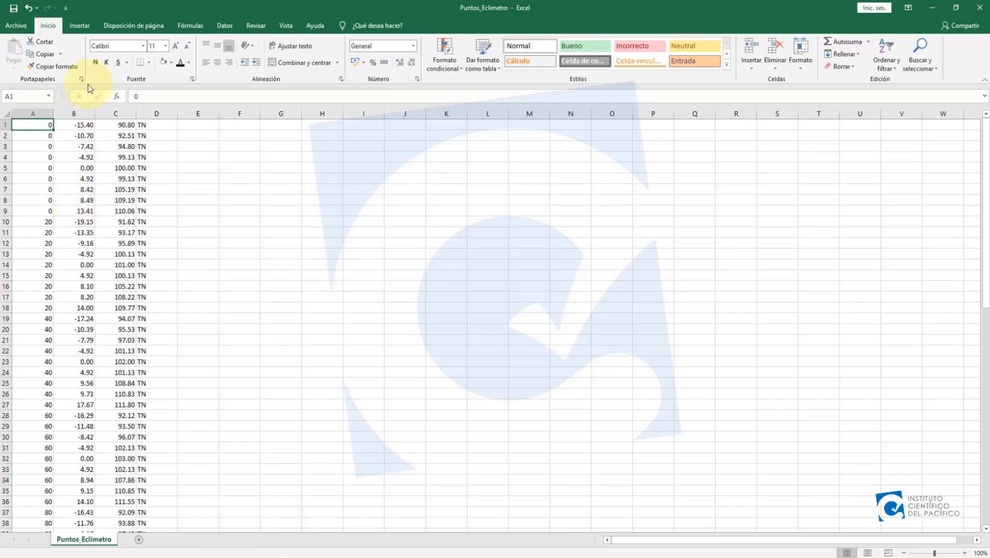
{"action": "left_click", "coordinate": [16, 25]}
{"action": "left_click", "coordinate": [41, 171]}
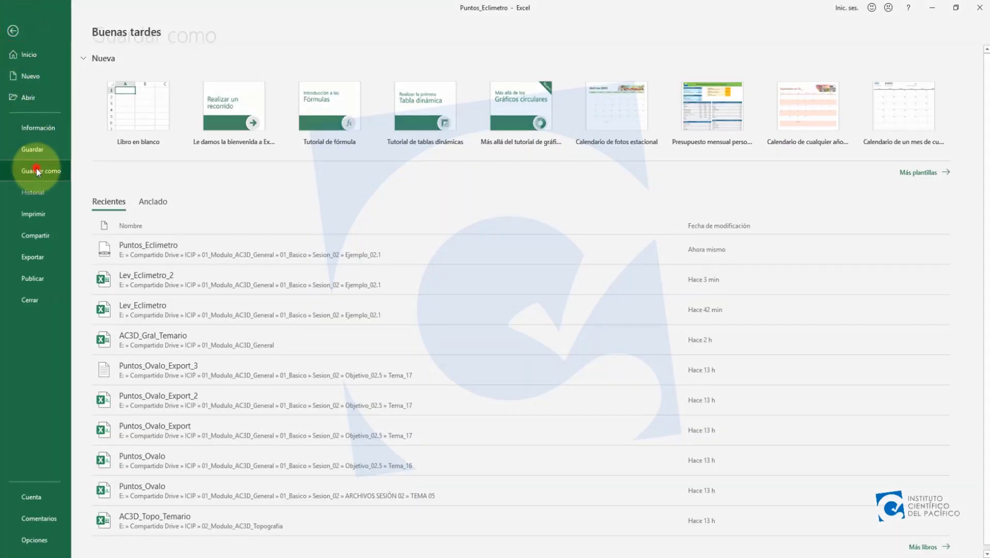
{"action": "left_click", "coordinate": [132, 184]}
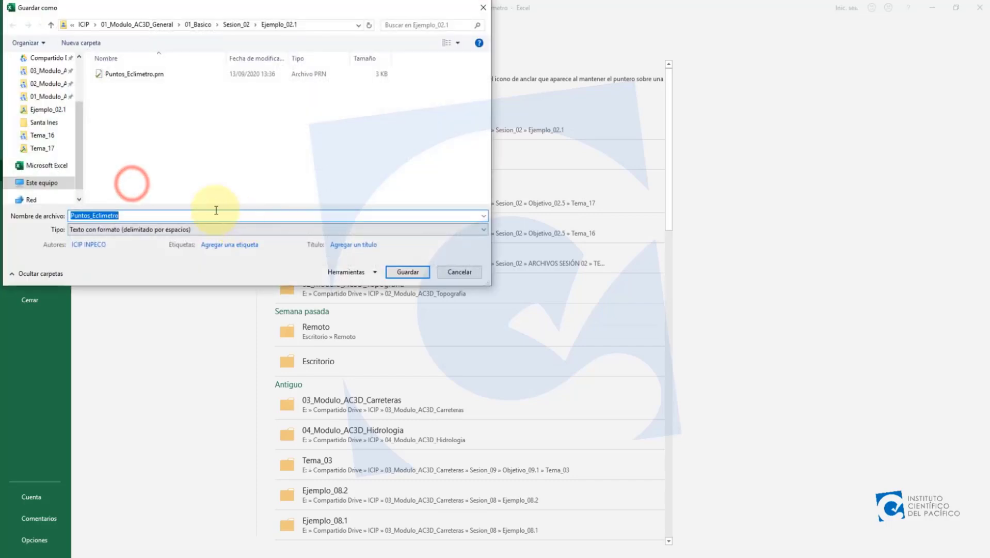
{"action": "left_click", "coordinate": [136, 229]}
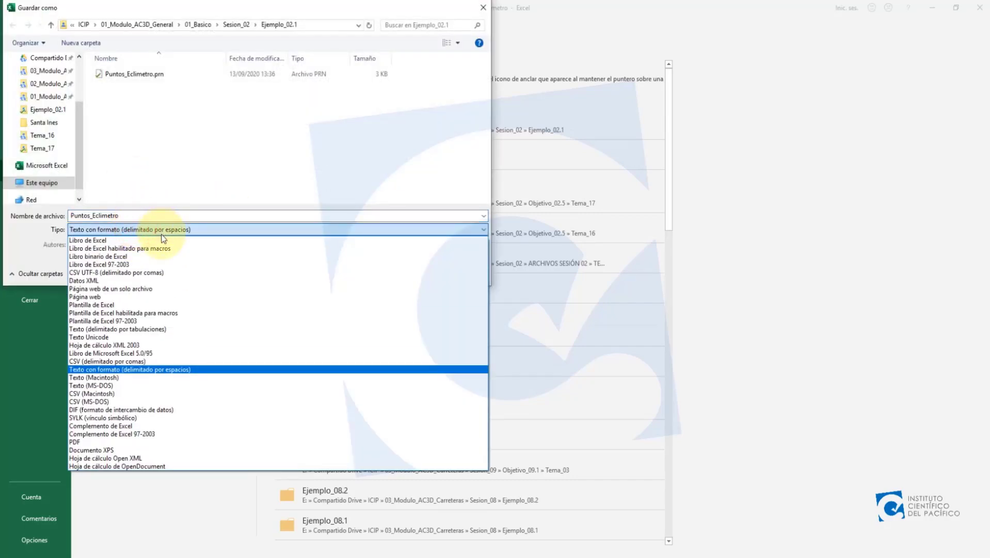
{"action": "left_click", "coordinate": [105, 361]}
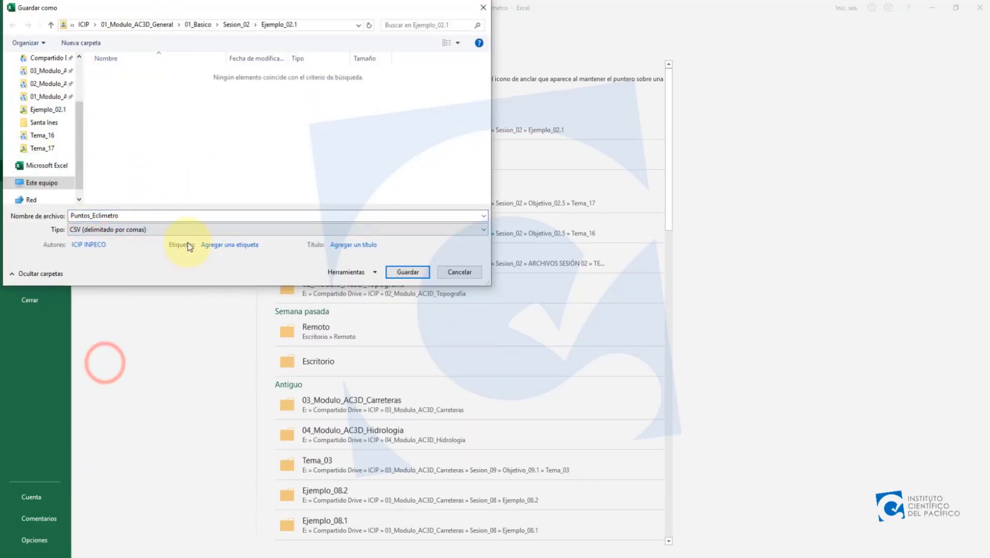
{"action": "left_click", "coordinate": [407, 274]}
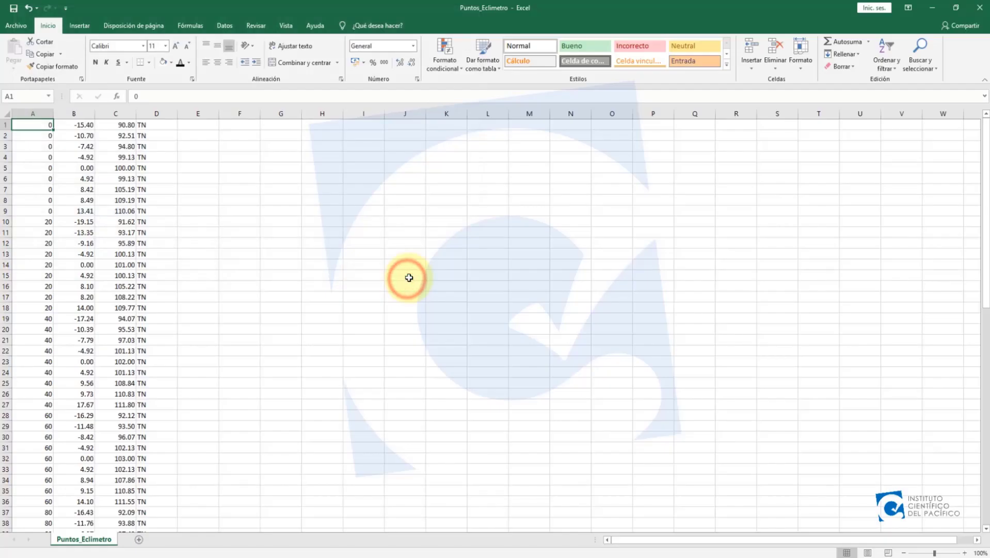
{"action": "left_click", "coordinate": [978, 7]}
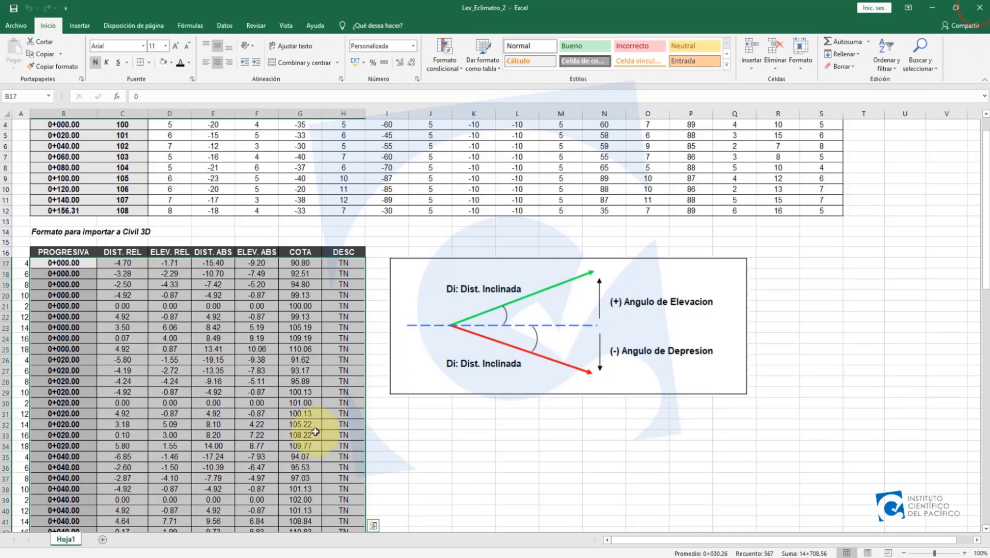
Step: Switch to File Explorer and delete Puntos_Eclimetro.prn from the Ejemplo_02.1 folder
{"action": "left_click", "coordinate": [122, 557]}
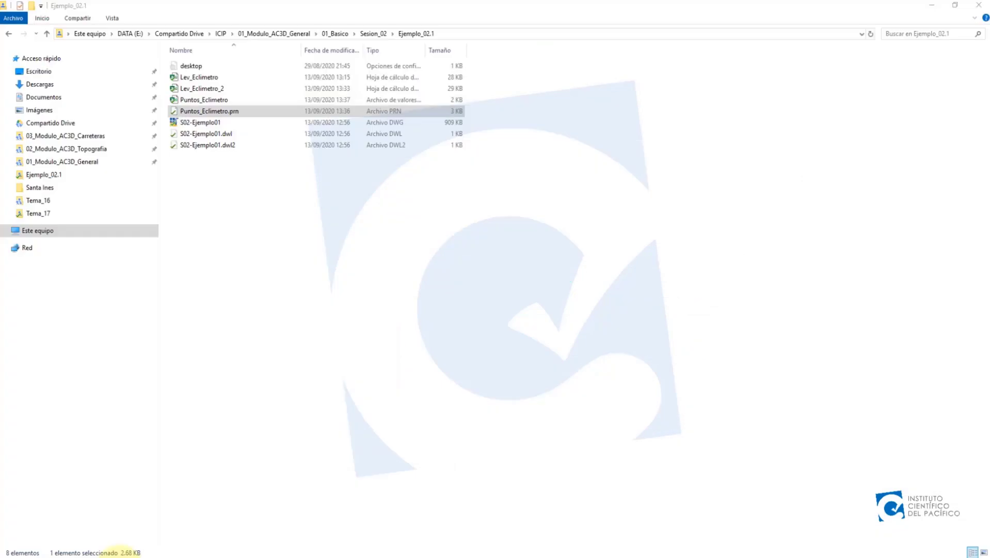
{"action": "left_click", "coordinate": [207, 116]}
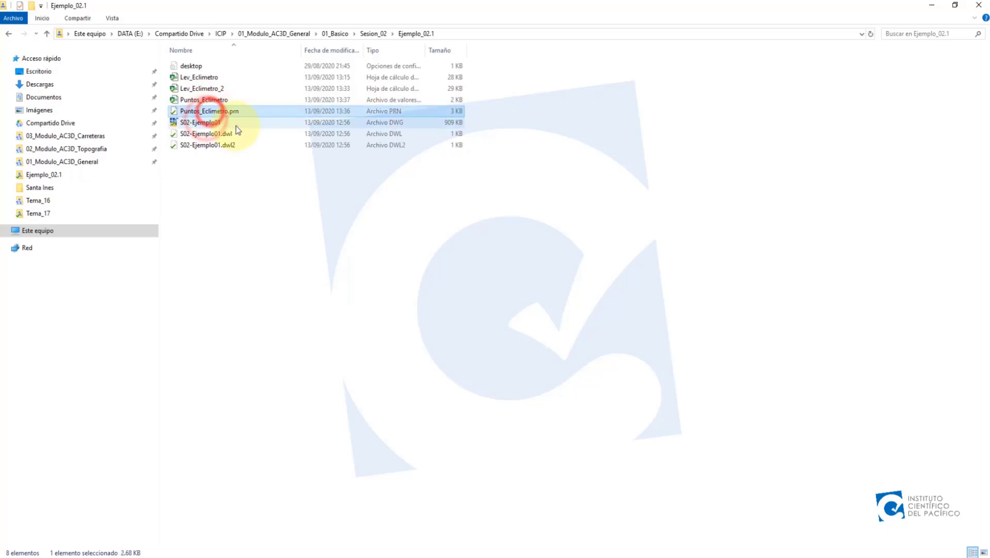
{"action": "key", "text": "Delete"}
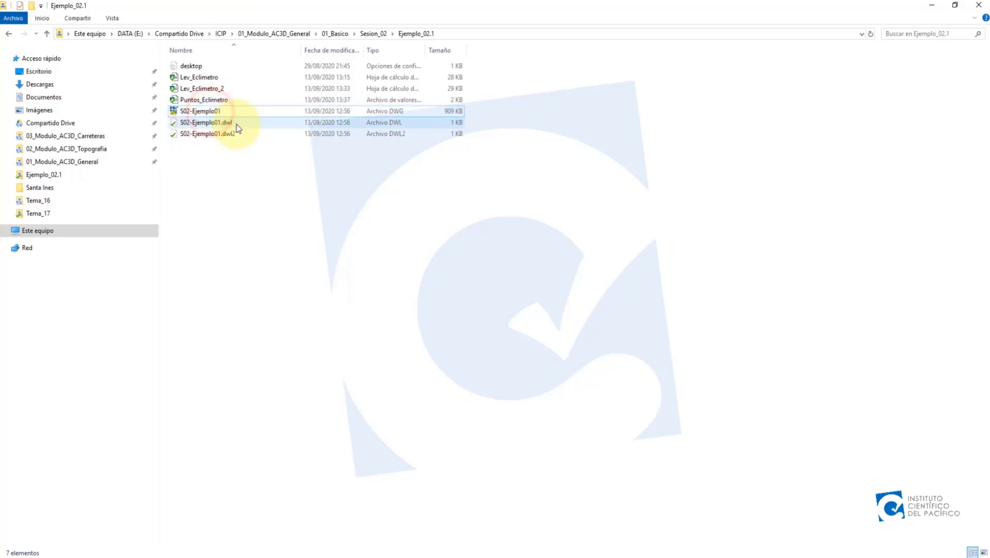
Step: Widen the file type column and open the comma-separated Puntos_Eclimetro file with Bloc de notas to check its separator
{"action": "left_click", "coordinate": [208, 101]}
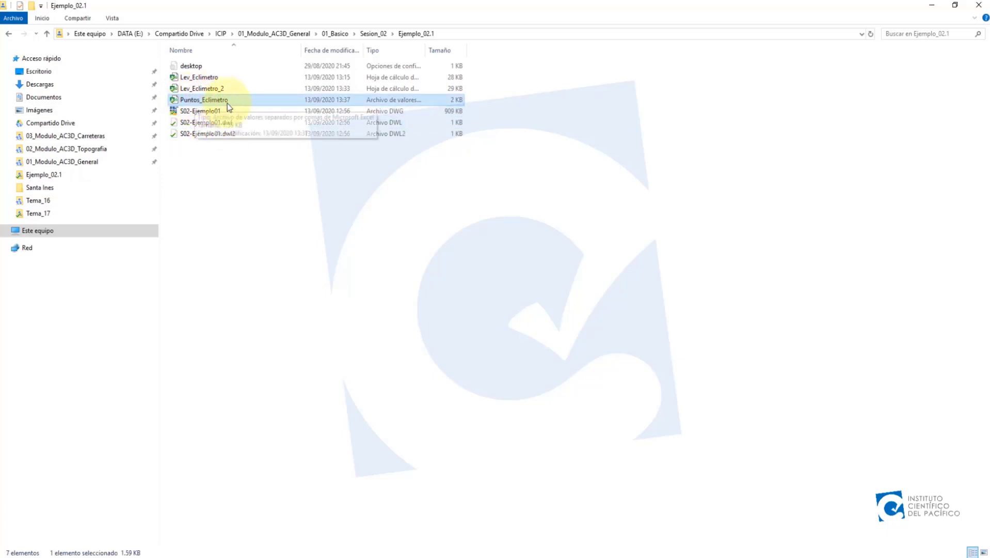
{"action": "left_click_drag", "start_coordinate": [427, 50], "coordinate": [495, 58]}
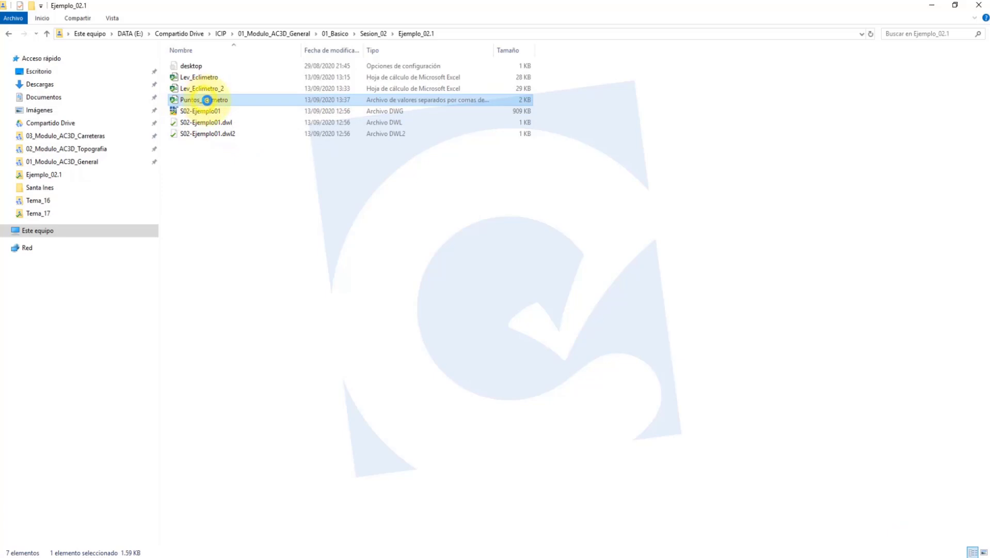
{"action": "right_click", "coordinate": [204, 100]}
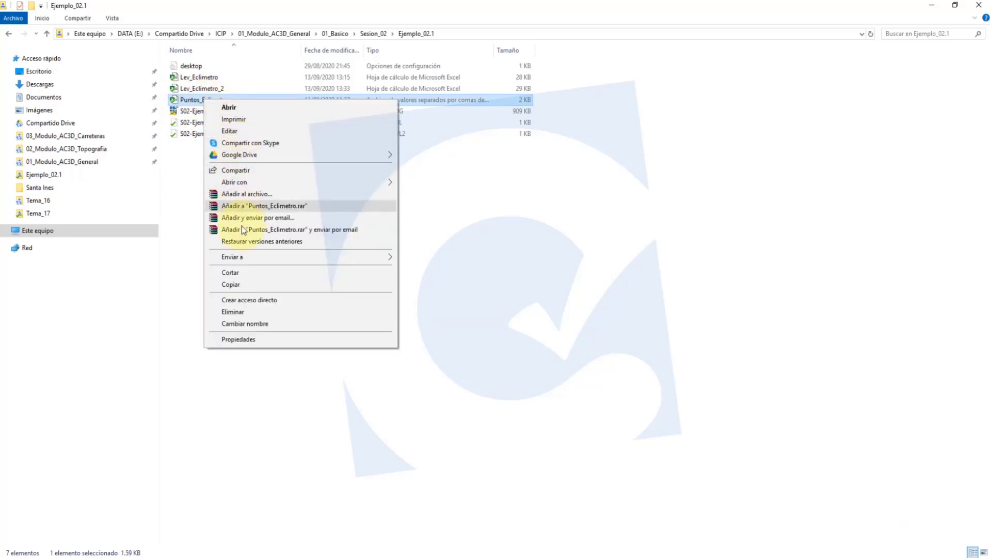
{"action": "mouse_move", "coordinate": [338, 182]}
{"action": "left_click", "coordinate": [421, 183]}
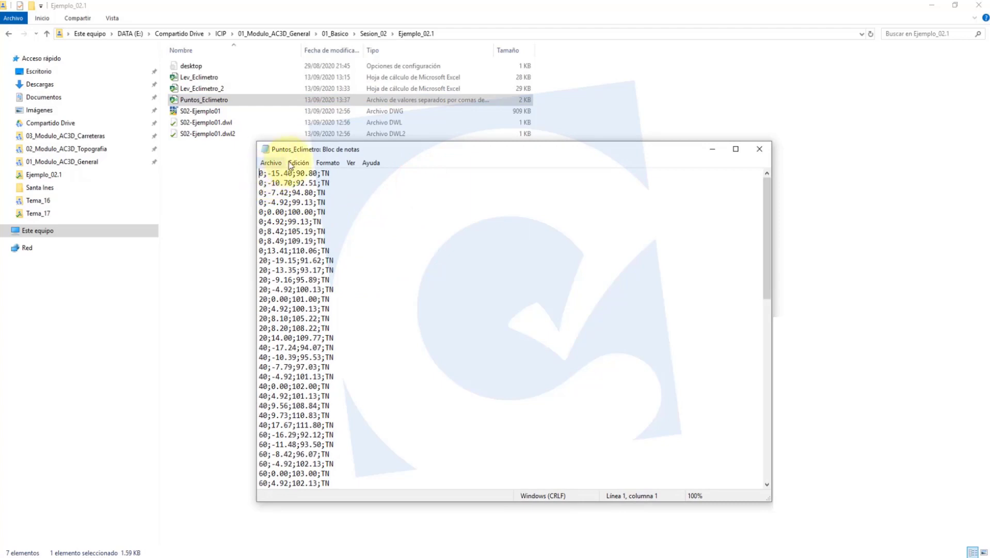
{"action": "left_click_drag", "start_coordinate": [303, 152], "coordinate": [297, 137]}
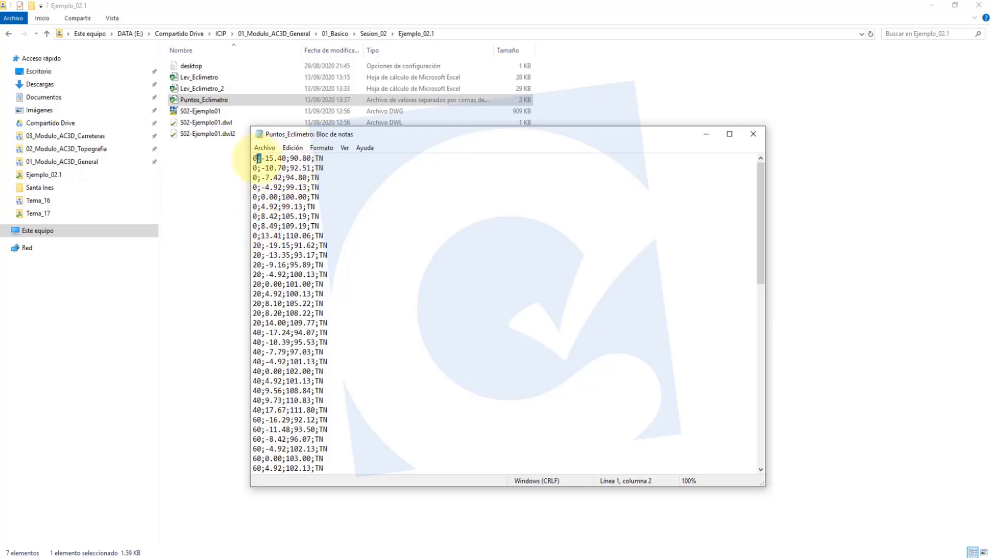
Step: Replace all semicolons in the Puntos_Eclimetro text with a space
{"action": "left_click", "coordinate": [293, 148]}
{"action": "left_click", "coordinate": [306, 264]}
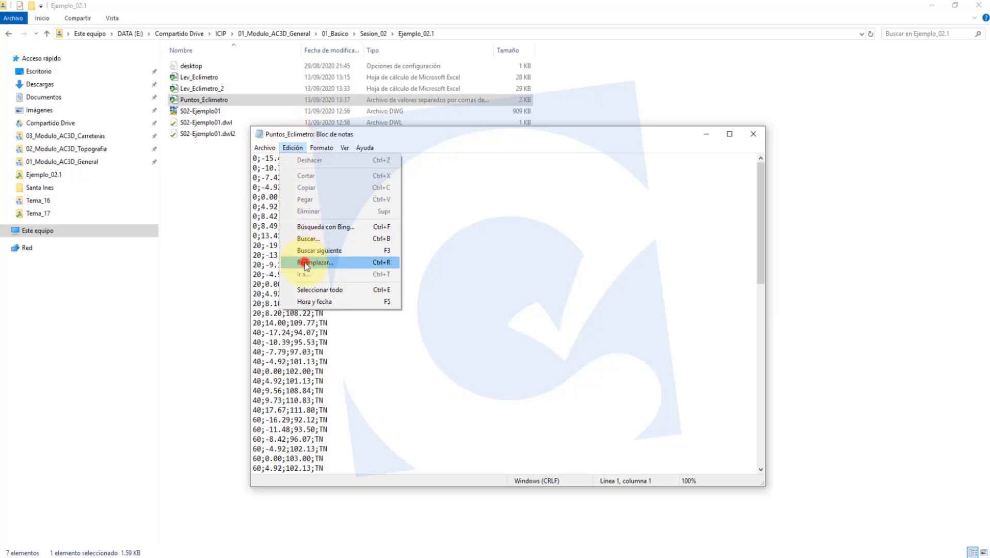
{"action": "left_click", "coordinate": [341, 219]}
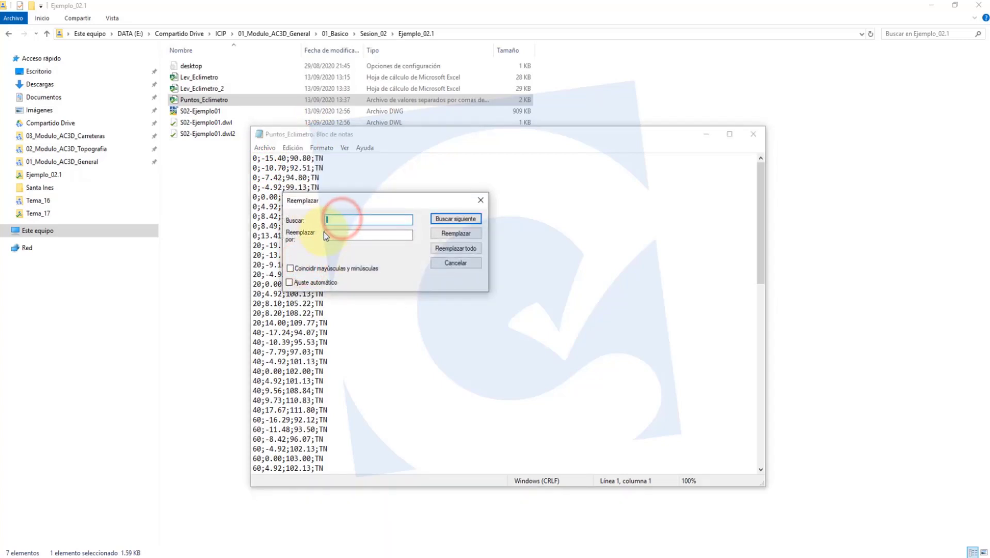
{"action": "type", "text": ";"}
{"action": "left_click", "coordinate": [330, 235]}
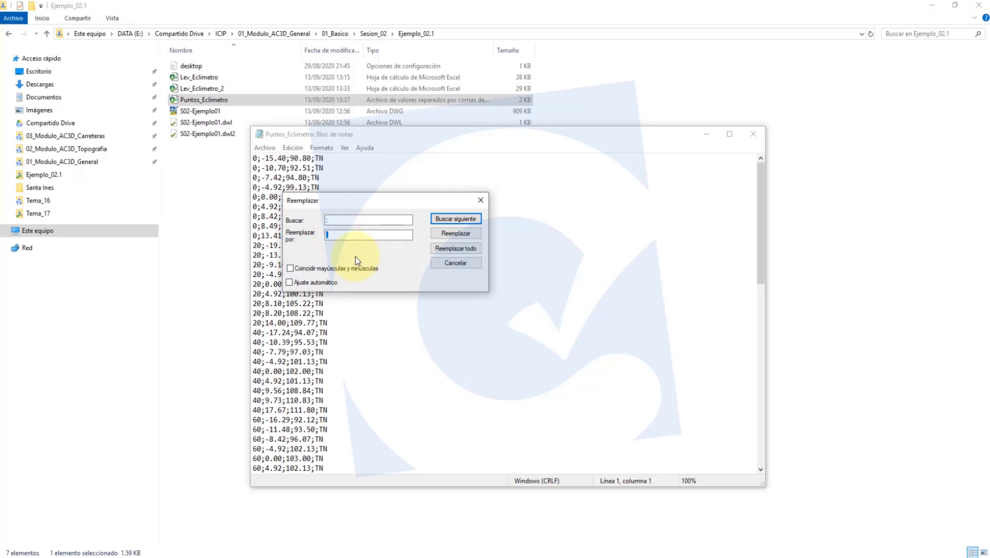
{"action": "left_click", "coordinate": [443, 250]}
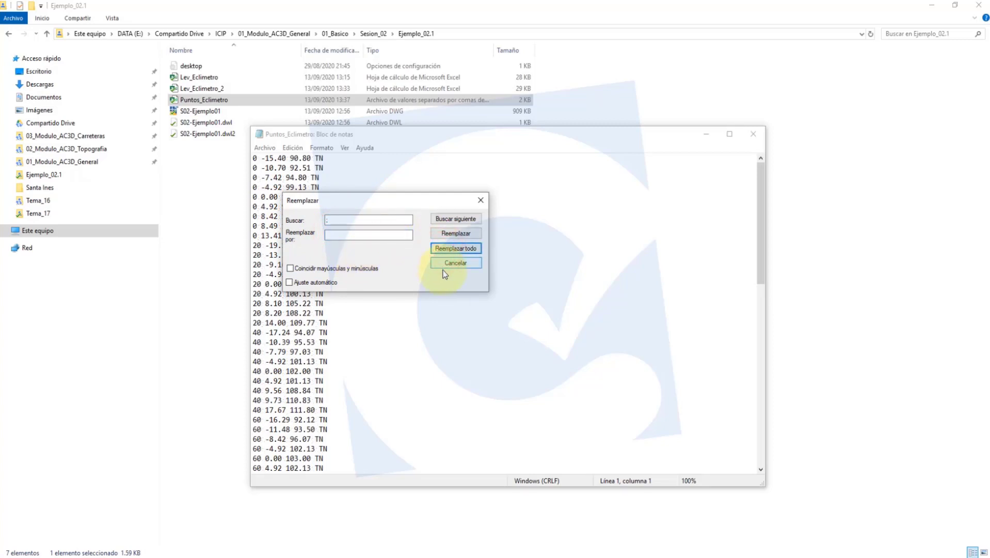
{"action": "left_click", "coordinate": [481, 201]}
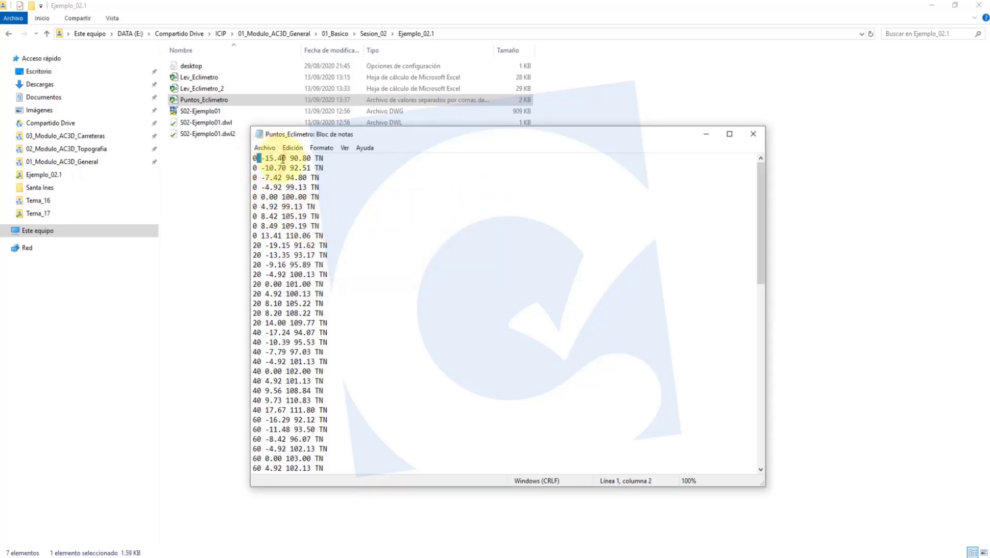
Step: Save the edited text as Puntos_Eclimetro_2, type Documentos de texto with ANSI encoding, in Ejemplo_02.1 and close the file
{"action": "left_click", "coordinate": [352, 159]}
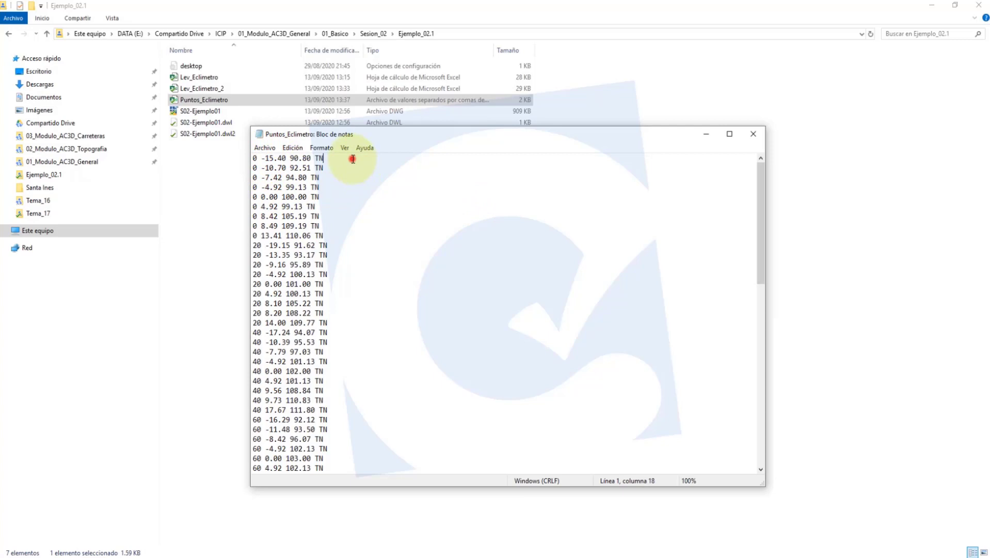
{"action": "left_click", "coordinate": [262, 148]}
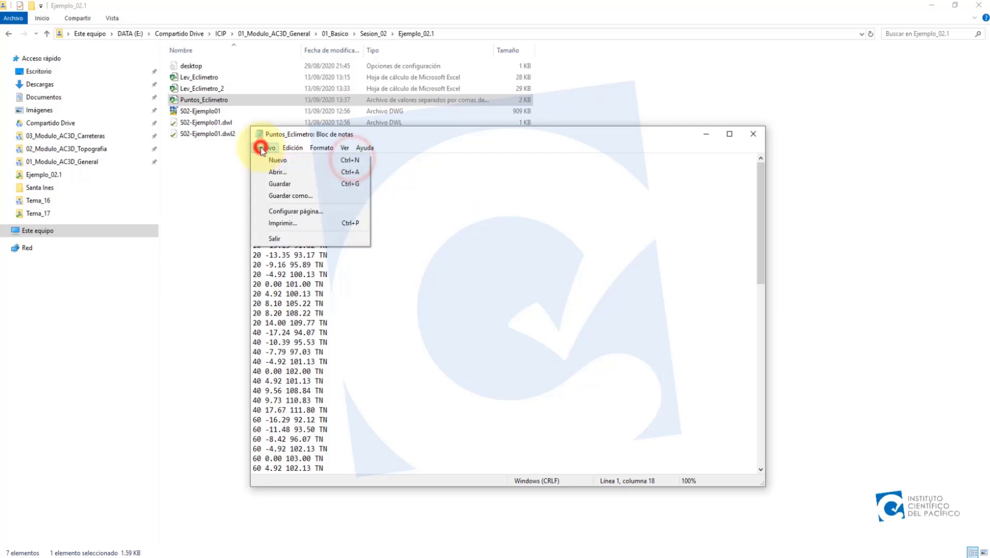
{"action": "left_click", "coordinate": [278, 196]}
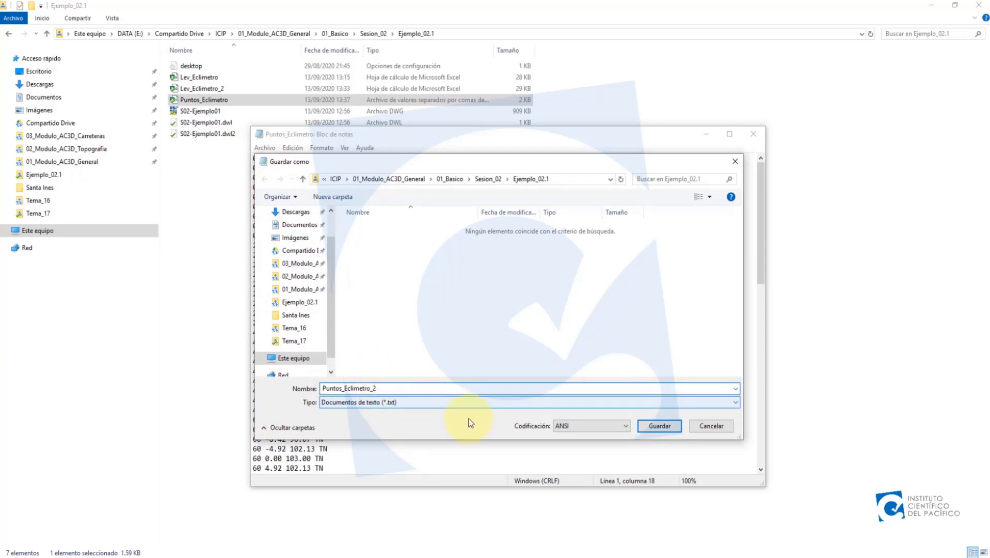
{"action": "left_click", "coordinate": [626, 425]}
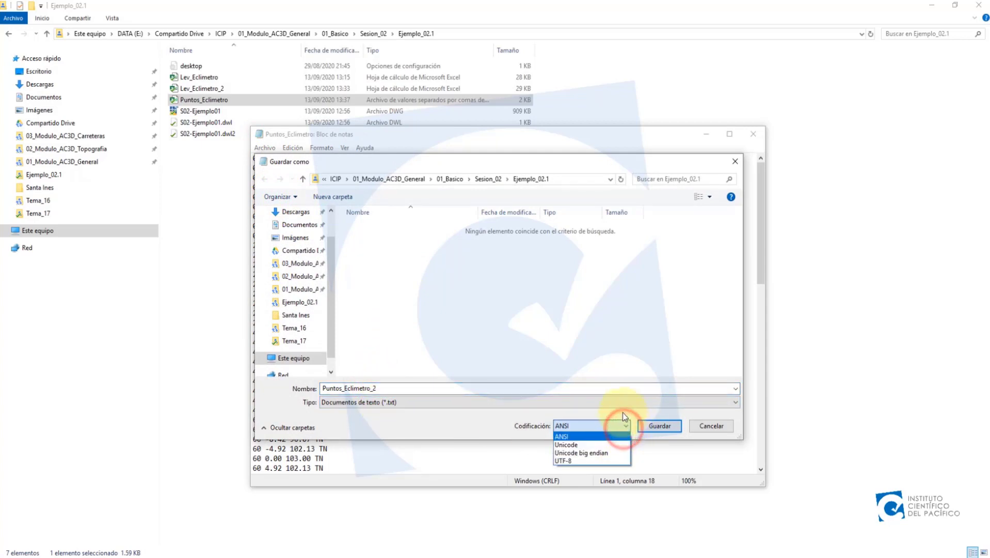
{"action": "left_click", "coordinate": [625, 425]}
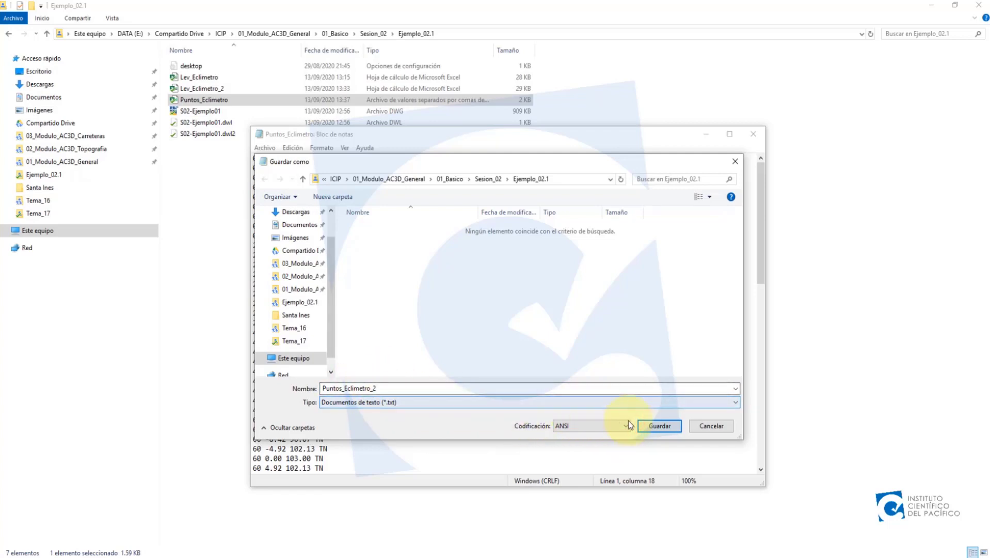
{"action": "left_click", "coordinate": [653, 428]}
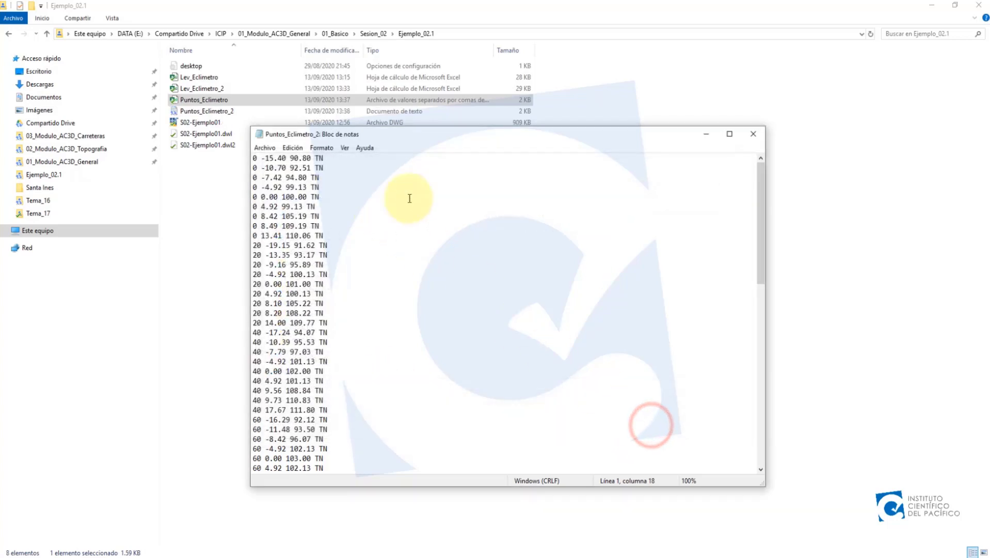
{"action": "left_click", "coordinate": [753, 137]}
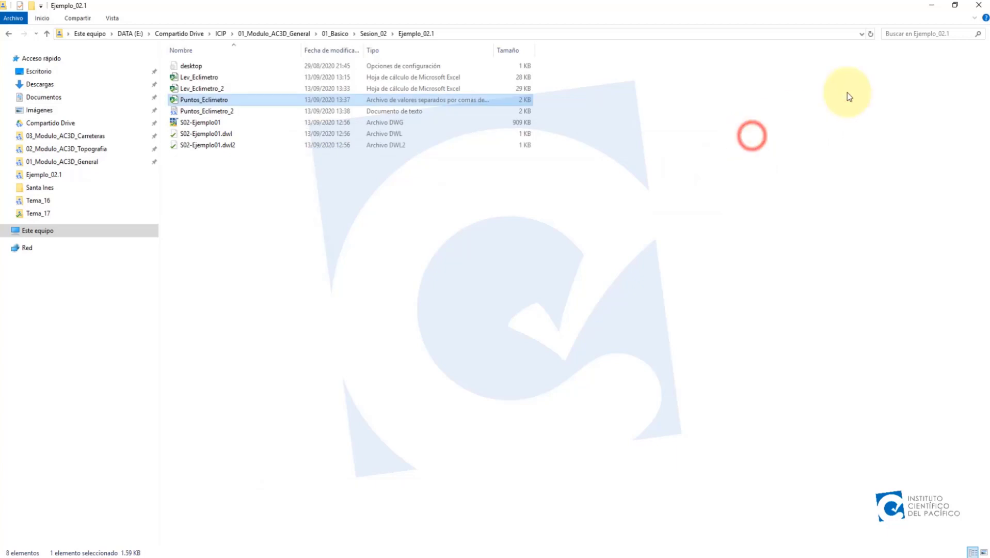
{"action": "left_click", "coordinate": [192, 111]}
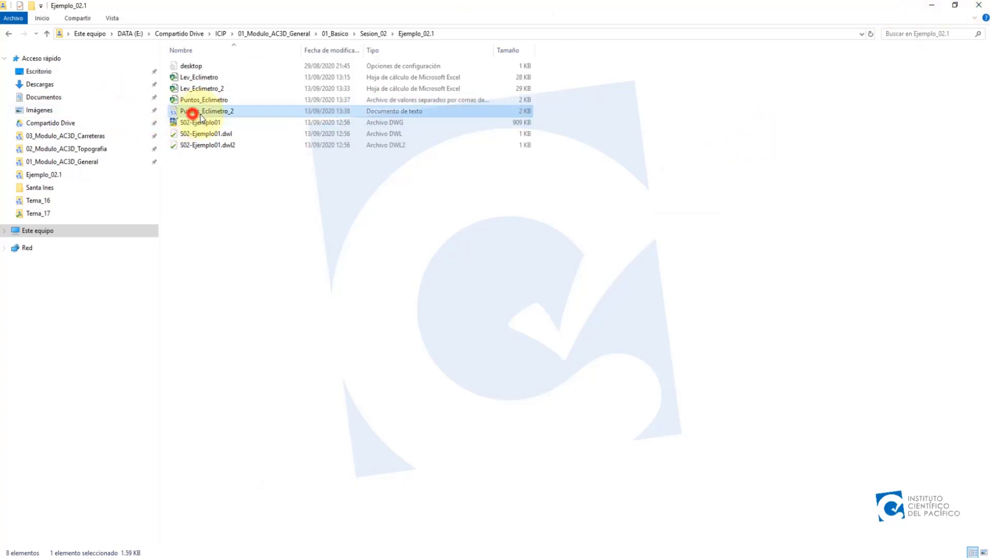
Step: Switch to Civil 3D and erase the auxiliary slope-triangle lines drawn beside the alignment
{"action": "left_click", "coordinate": [931, 7]}
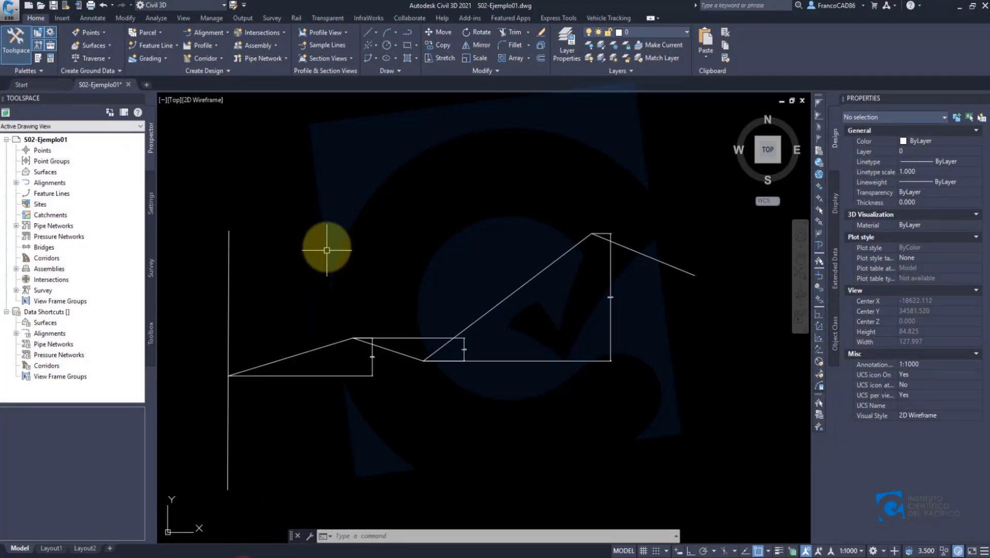
{"action": "scroll", "coordinate": [320, 261], "scroll_direction": "down", "scroll_amount": 6}
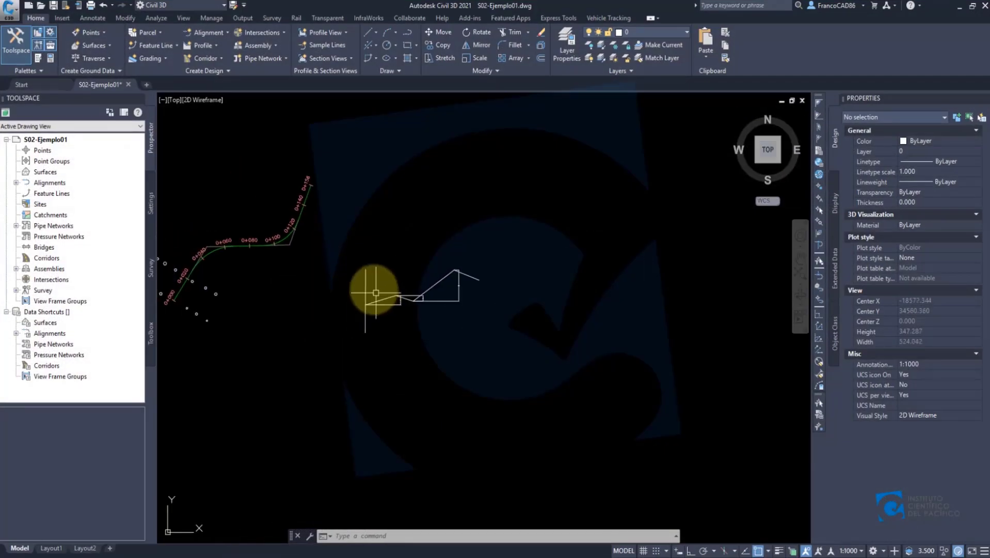
{"action": "type", "text": "e"}
{"action": "key", "text": "Return"}
{"action": "left_click", "coordinate": [334, 249]}
{"action": "left_click", "coordinate": [515, 345]}
Step: Erase all the sample circles on both sides of the alignment near stations 0+000 and 0+020
{"action": "scroll", "coordinate": [370, 286], "scroll_direction": "up", "scroll_amount": 5}
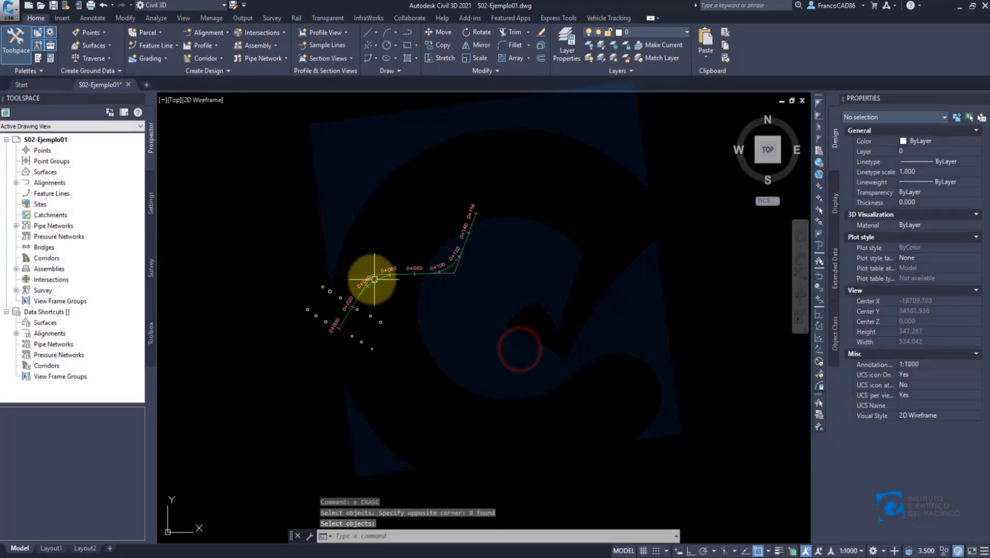
{"action": "left_click", "coordinate": [447, 413]}
{"action": "left_click", "coordinate": [356, 301]}
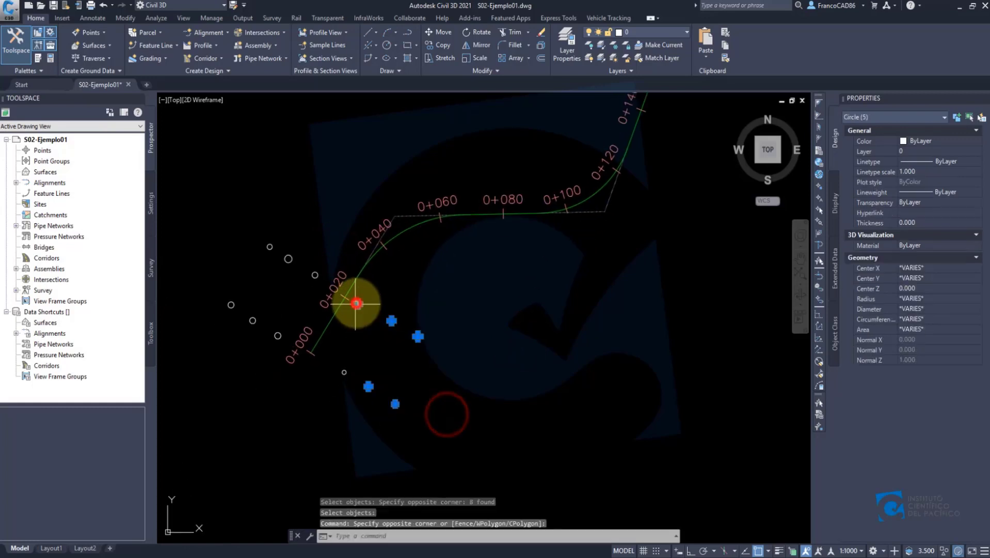
{"action": "key", "text": "Return"}
{"action": "key", "text": "Return"}
{"action": "left_click", "coordinate": [350, 371]}
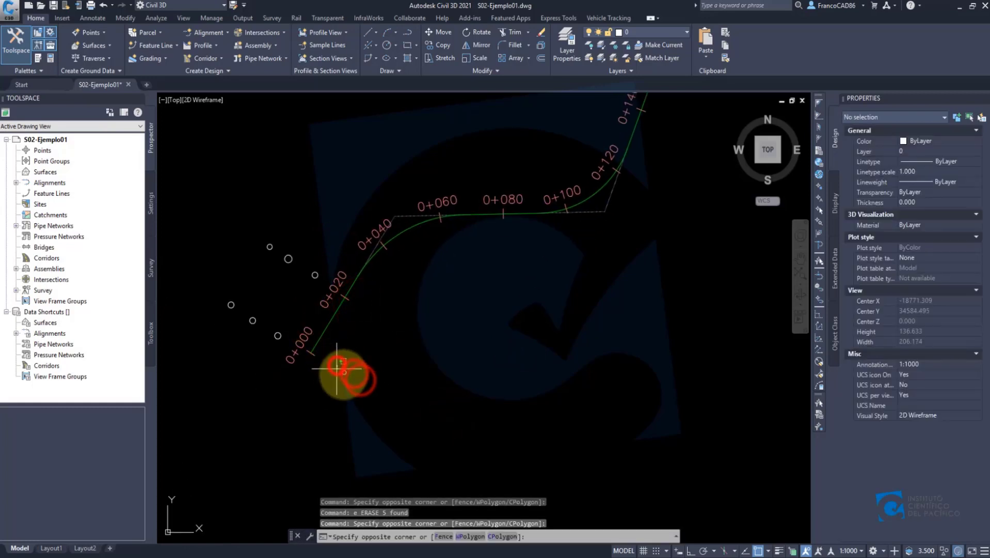
{"action": "left_click", "coordinate": [377, 397]}
{"action": "left_click", "coordinate": [207, 221]}
{"action": "left_click", "coordinate": [325, 347]}
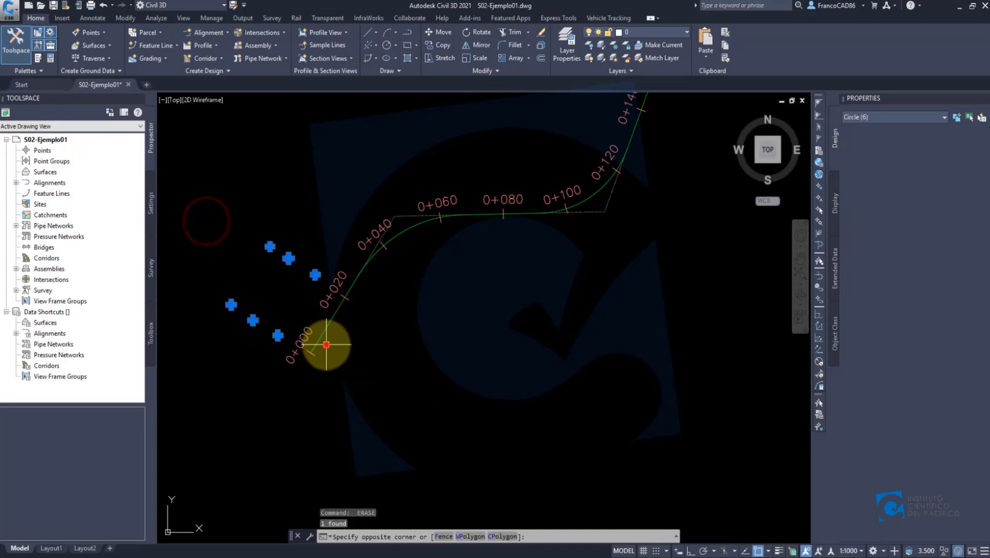
{"action": "key", "text": "Return"}
Step: Open the Point Creation Tools and start the alignment-based Import From File command
{"action": "scroll", "coordinate": [419, 259], "scroll_direction": "down", "scroll_amount": 5}
{"action": "scroll", "coordinate": [395, 307], "scroll_direction": "up", "scroll_amount": 4}
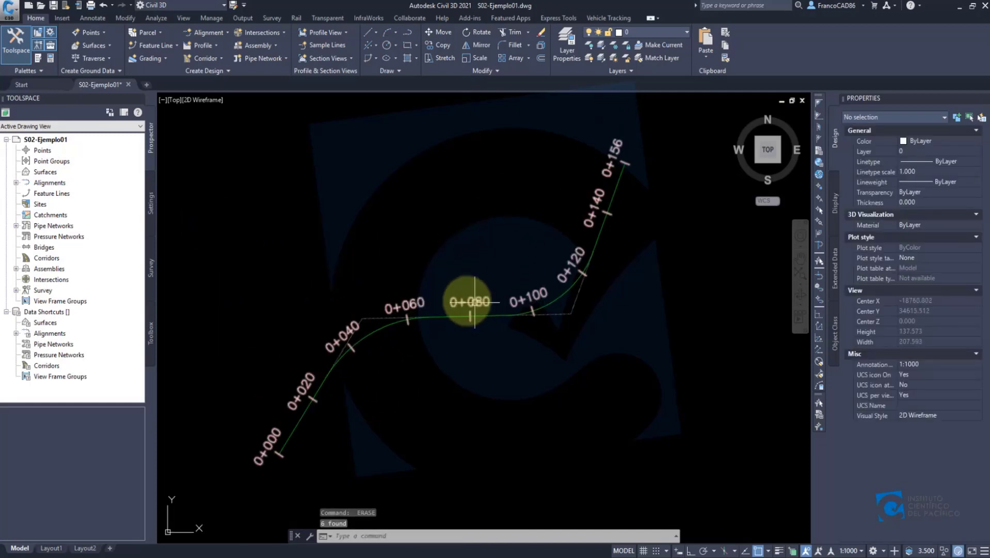
{"action": "left_click", "coordinate": [89, 34]}
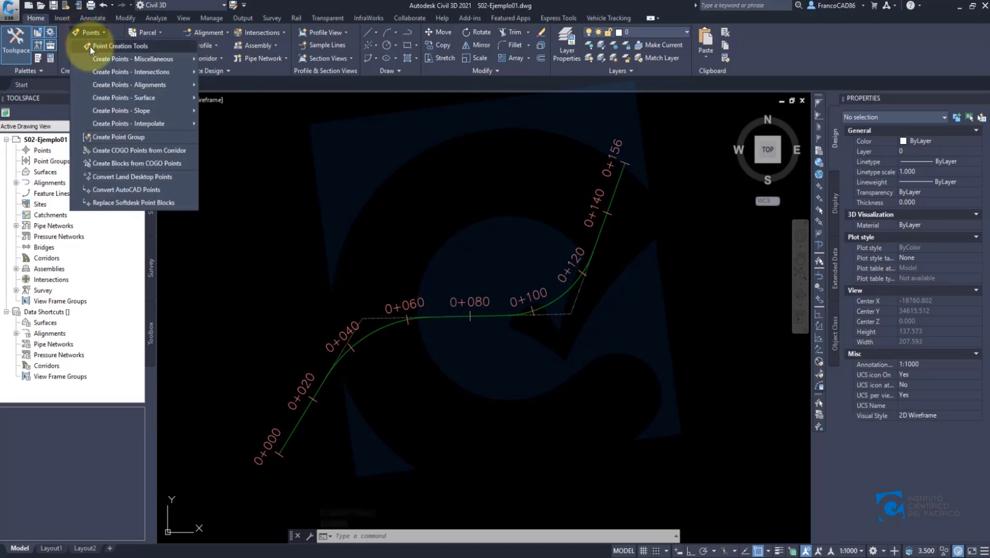
{"action": "left_click", "coordinate": [92, 48]}
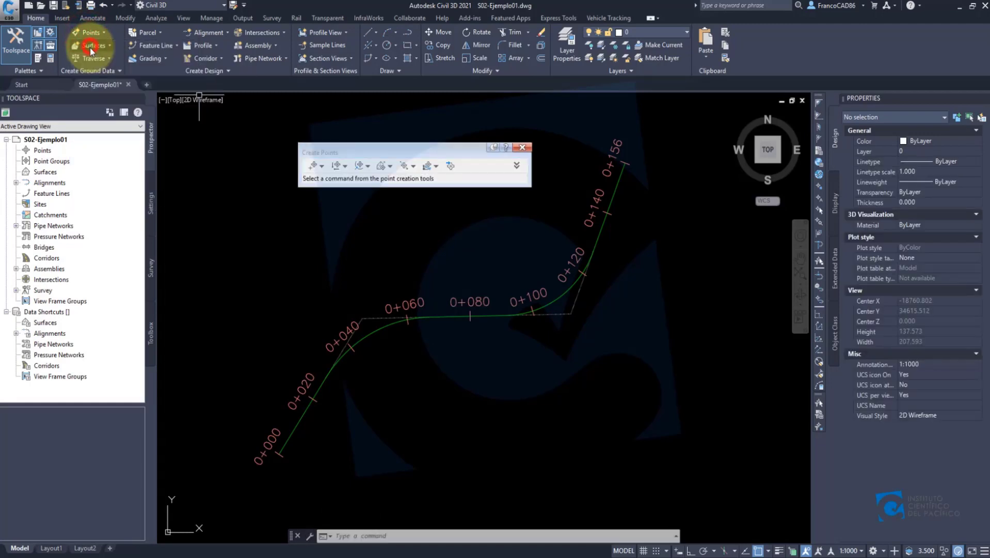
{"action": "left_click", "coordinate": [368, 166]}
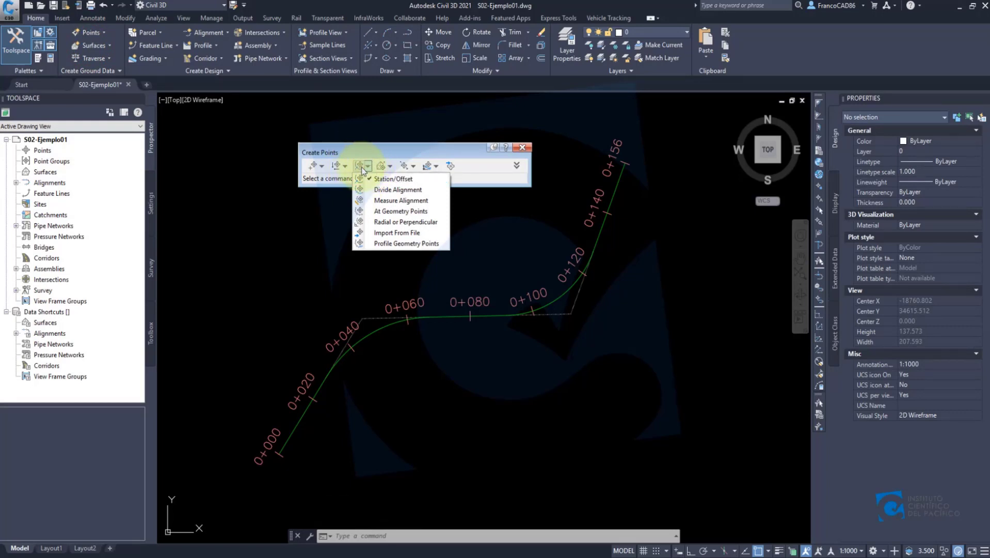
{"action": "left_click", "coordinate": [425, 235]}
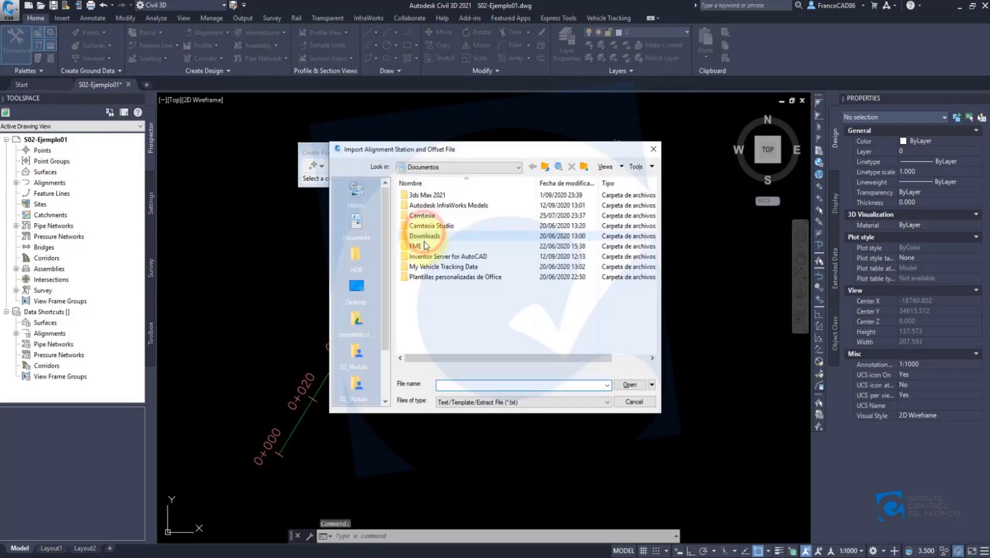
Step: Browse through 01_Basico and Sesion_02 to Ejemplo_02.1 and open the text file Puntos_Eclimetro_2 for import
{"action": "left_click", "coordinate": [501, 408]}
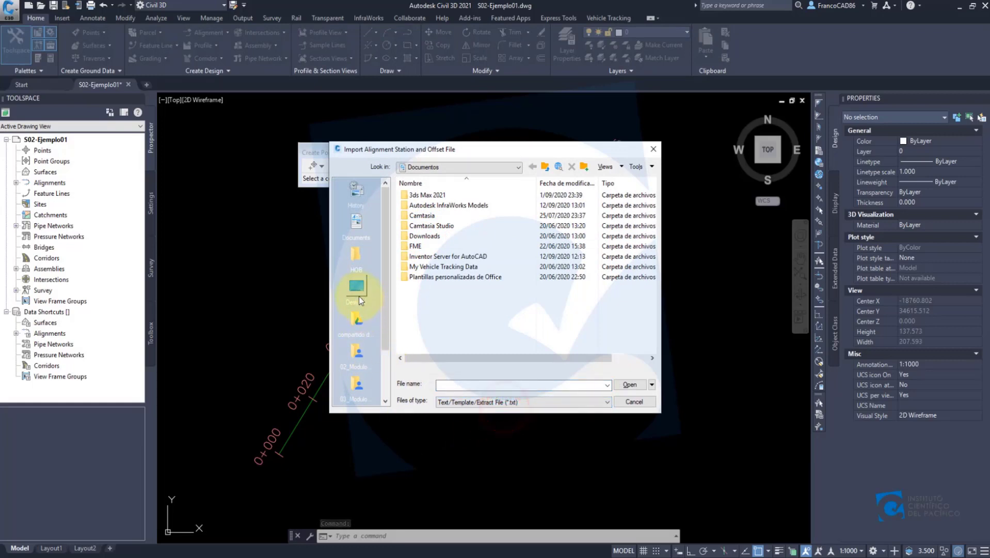
{"action": "left_click_drag", "start_coordinate": [385, 306], "coordinate": [382, 354]}
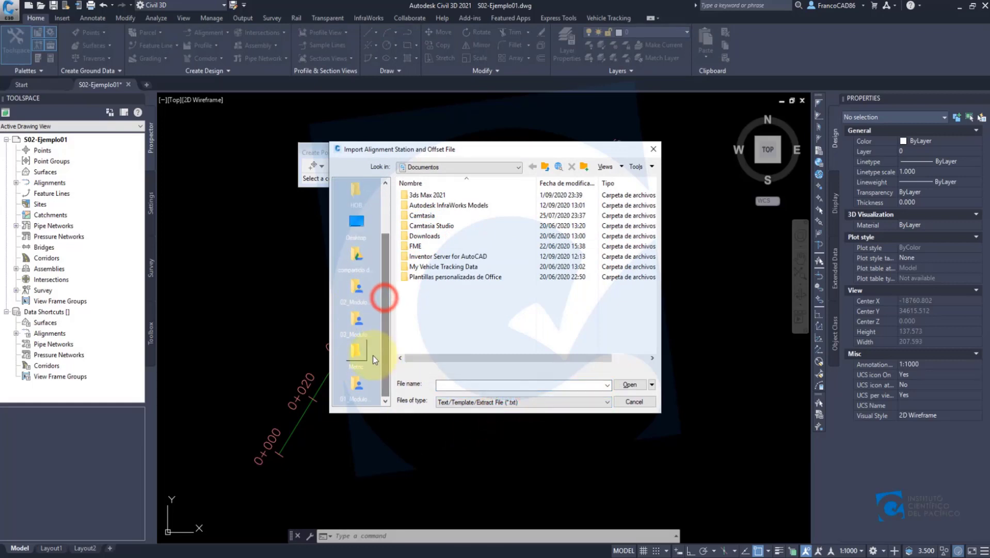
{"action": "left_click", "coordinate": [362, 381]}
{"action": "left_click", "coordinate": [437, 196]}
{"action": "double_click", "coordinate": [437, 196]}
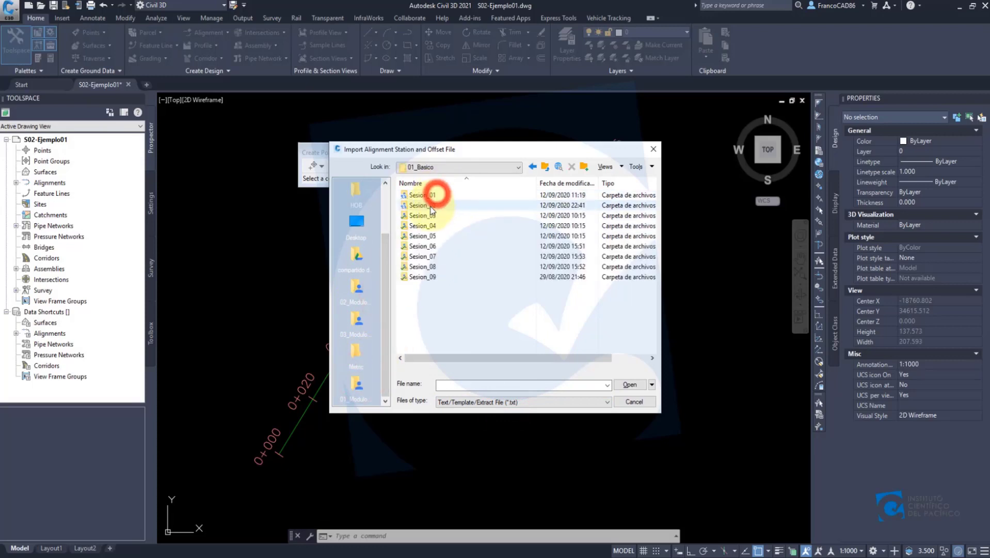
{"action": "double_click", "coordinate": [435, 197]}
{"action": "double_click", "coordinate": [436, 205]}
{"action": "left_click", "coordinate": [436, 196]}
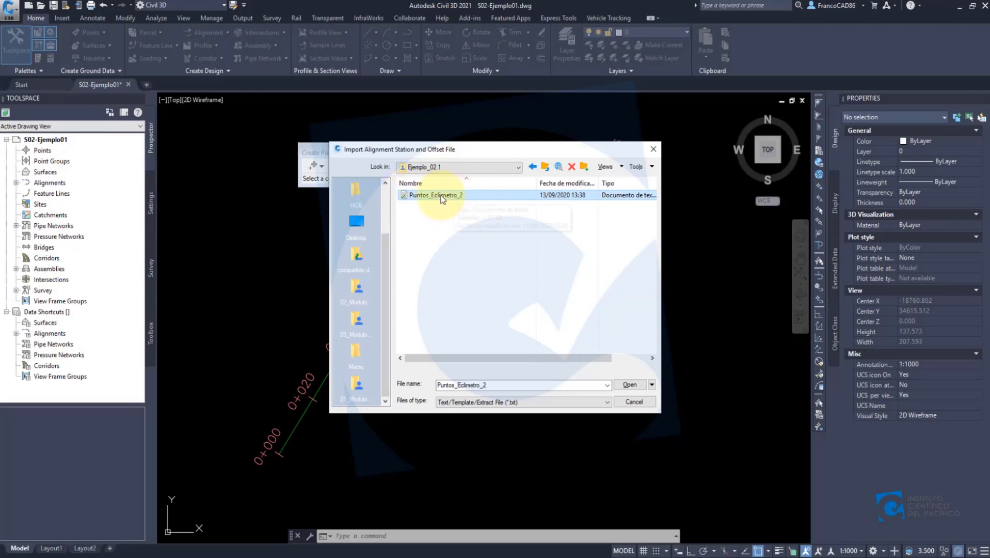
{"action": "left_click", "coordinate": [626, 385]}
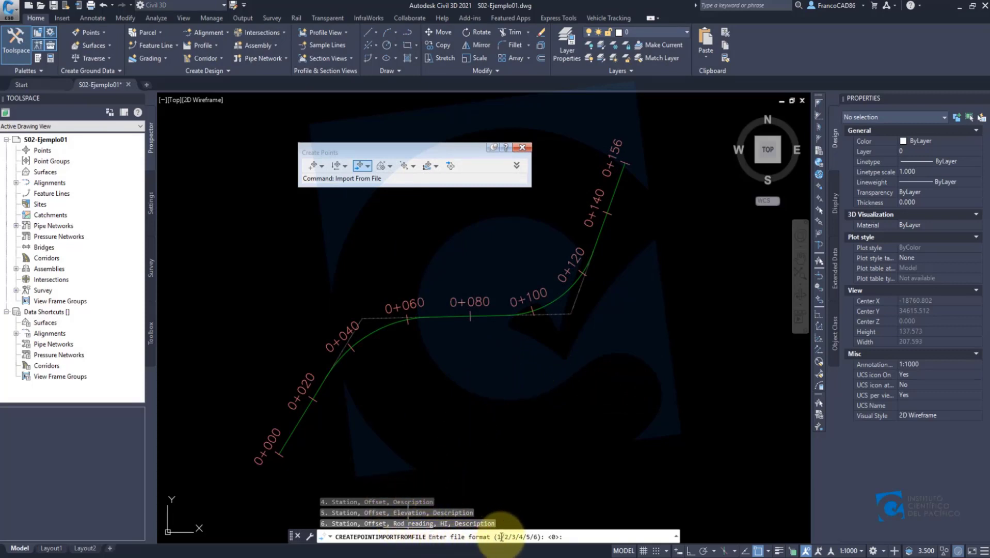
Step: Set the import file format to 5 (Station, Offset, Elevation, Description) and the delimiter to 1 (Space)
{"action": "left_click", "coordinate": [676, 536]}
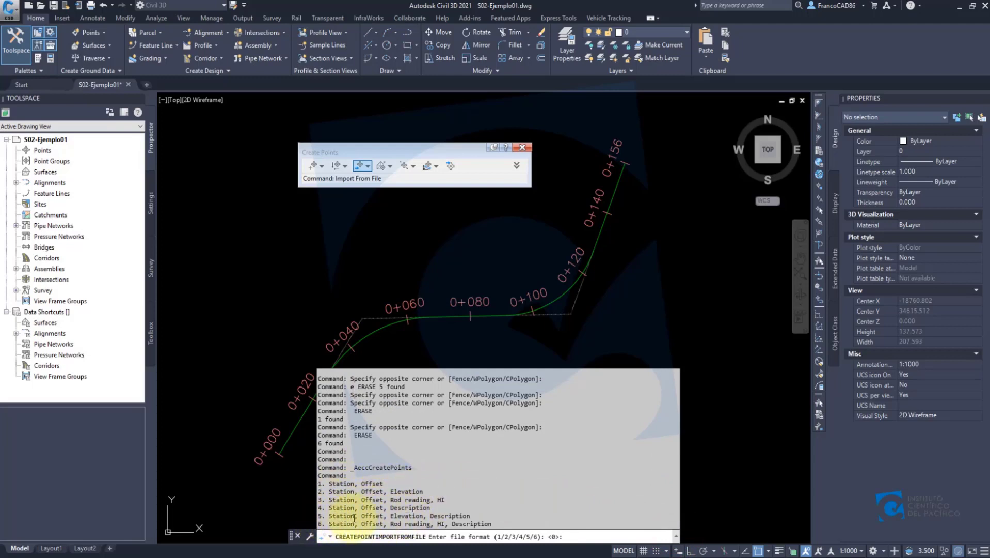
{"action": "left_click", "coordinate": [579, 537]}
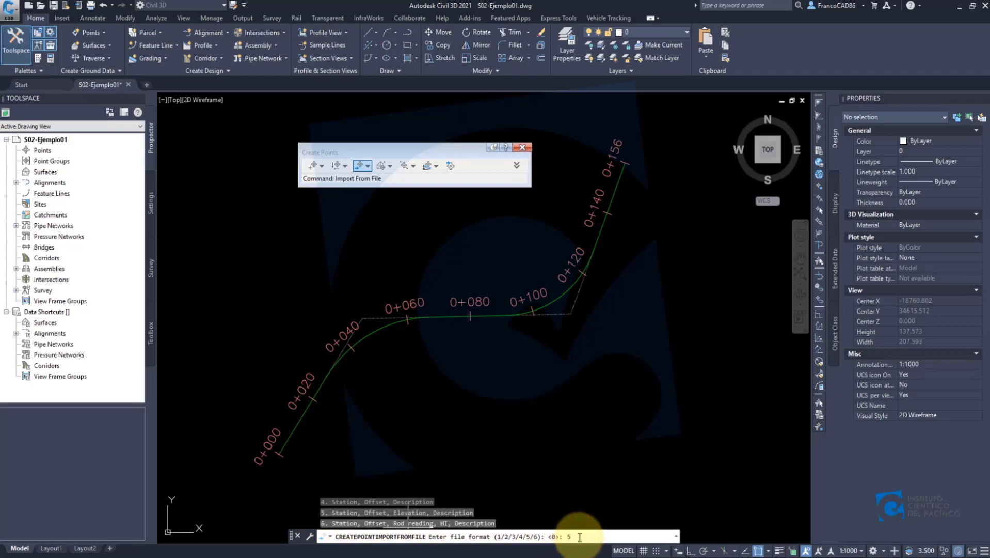
{"action": "key", "text": "Return"}
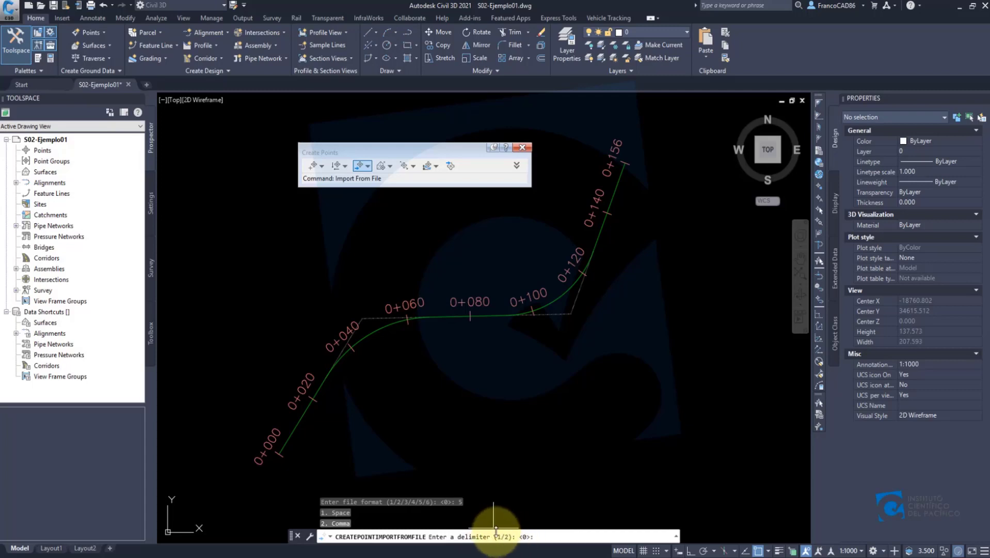
{"action": "left_click", "coordinate": [675, 538]}
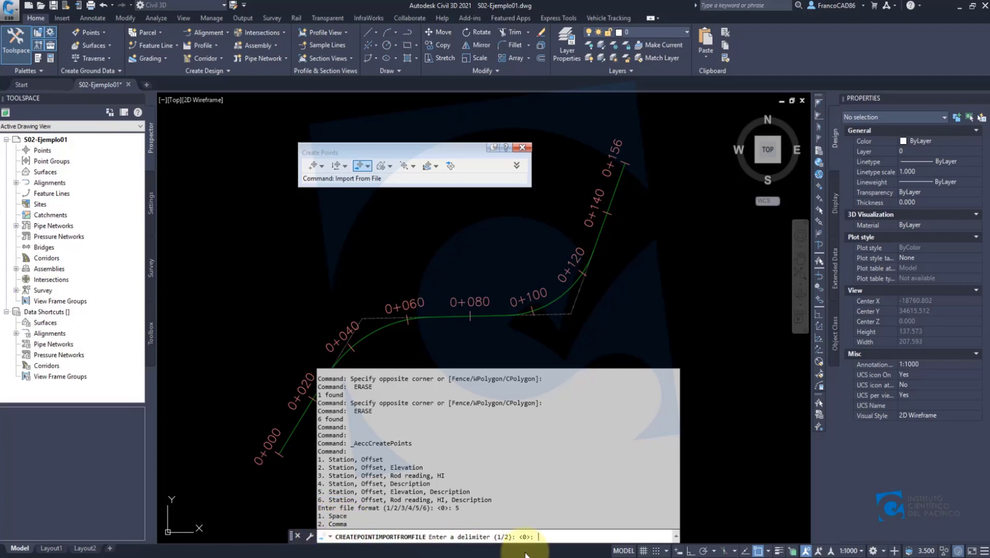
{"action": "left_click", "coordinate": [547, 536]}
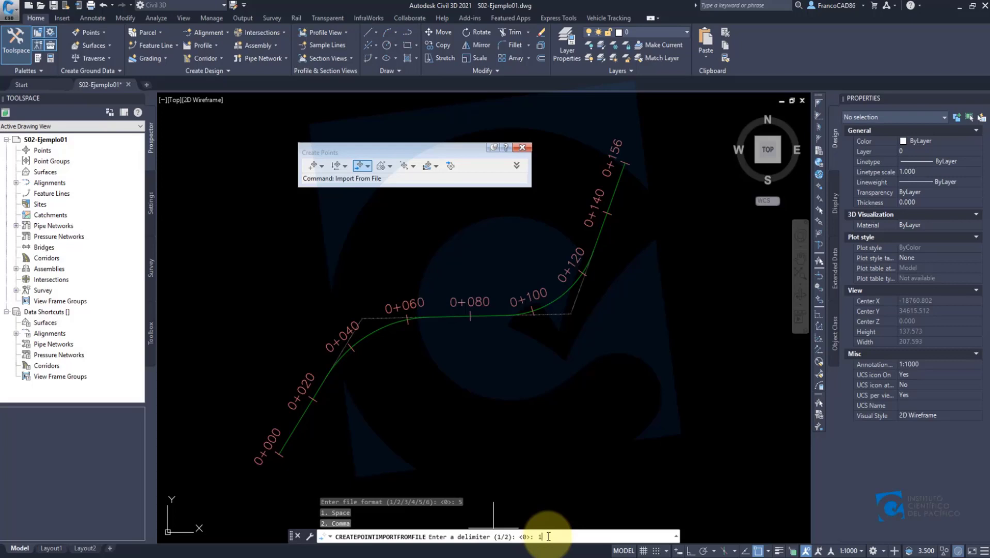
{"action": "key", "text": "Return"}
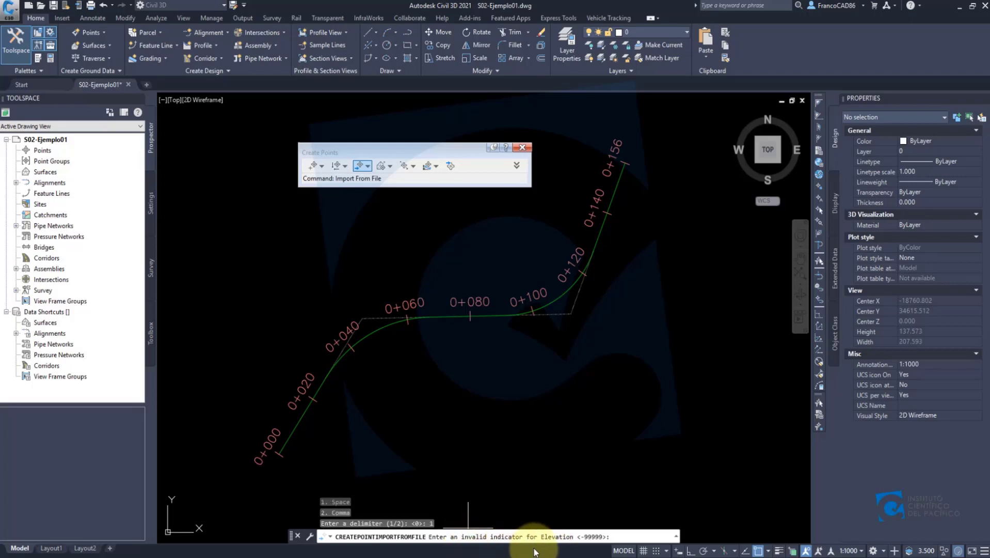
Step: Accept -99999 as the invalid indicator for elevation and station offset, and pick the green alignment to create the points
{"action": "left_click", "coordinate": [676, 536]}
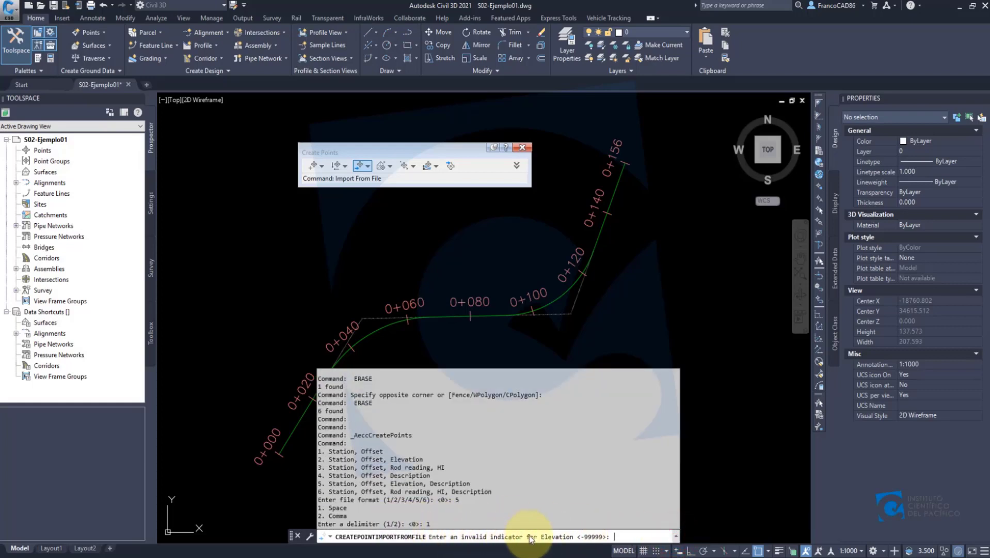
{"action": "left_click", "coordinate": [617, 537]}
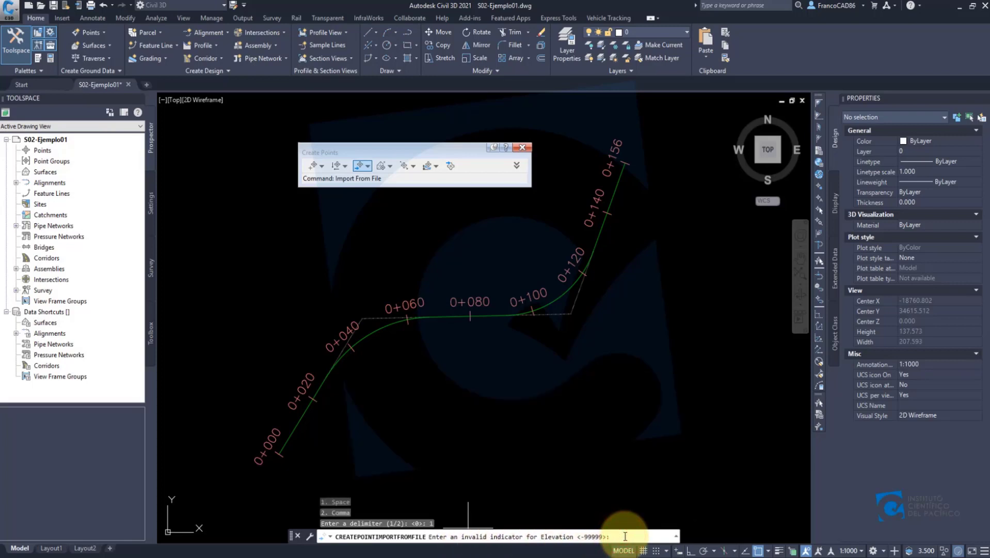
{"action": "key", "text": "Return"}
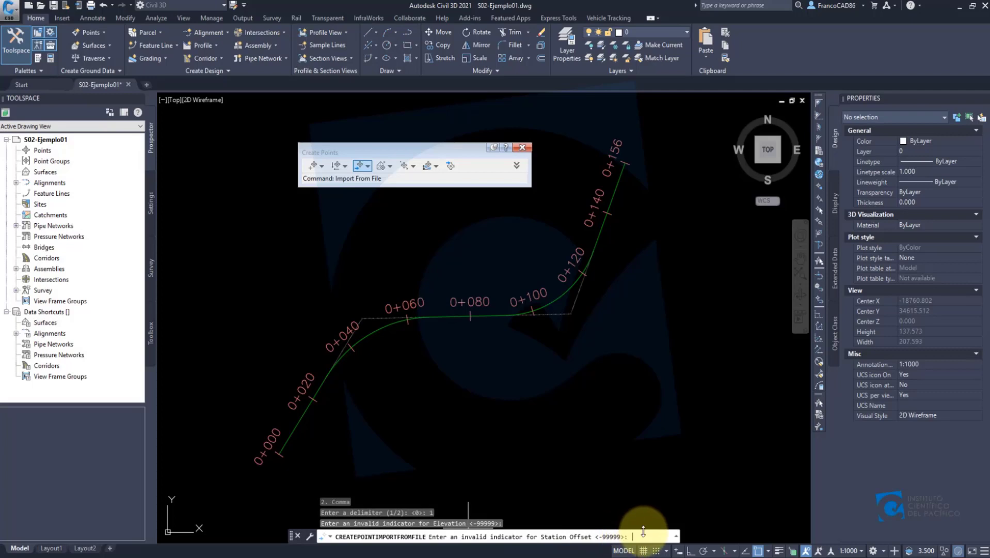
{"action": "key", "text": "Return"}
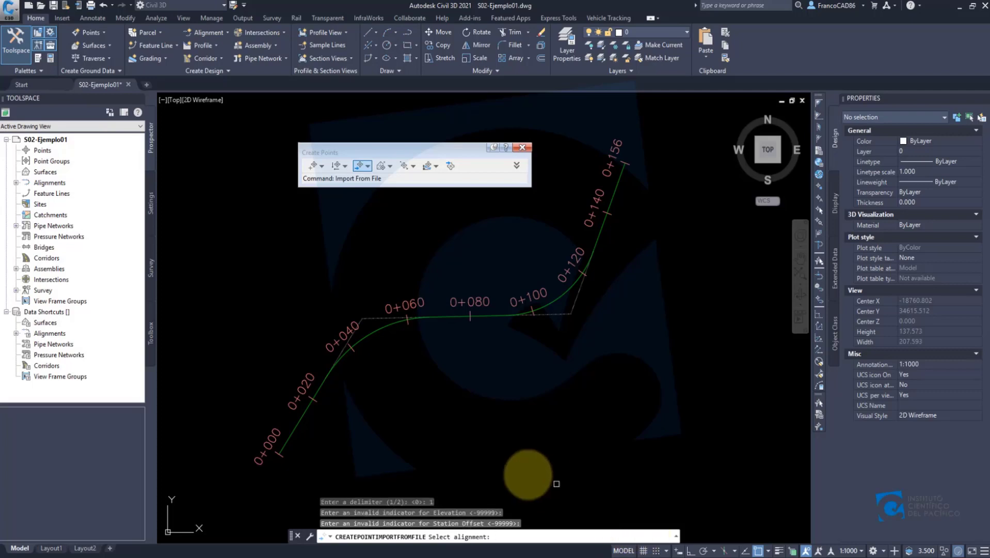
{"action": "left_click", "coordinate": [295, 425]}
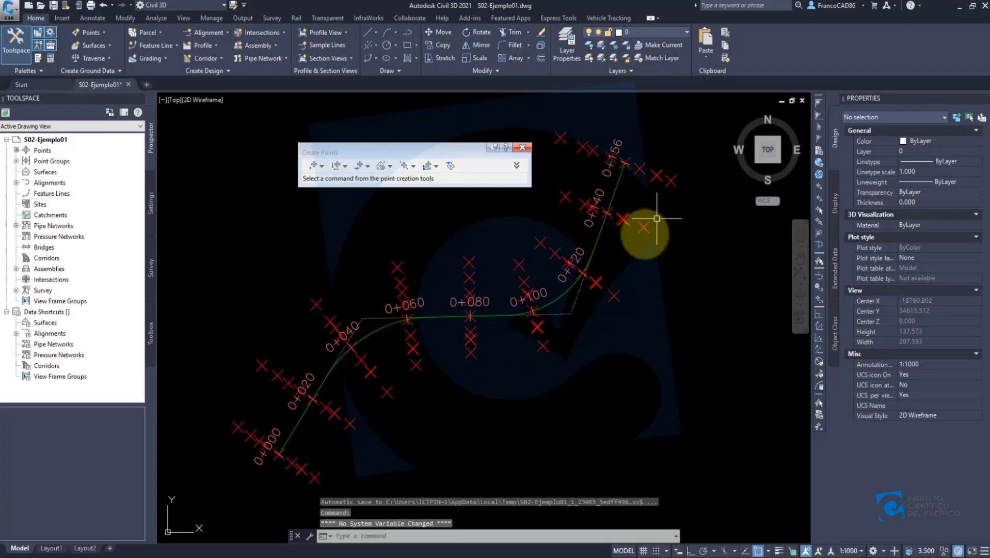
Step: Examine the imported cross-section points along the alignment from station 0+000 to 0+156
{"action": "scroll", "coordinate": [570, 243], "scroll_direction": "down", "scroll_amount": 2}
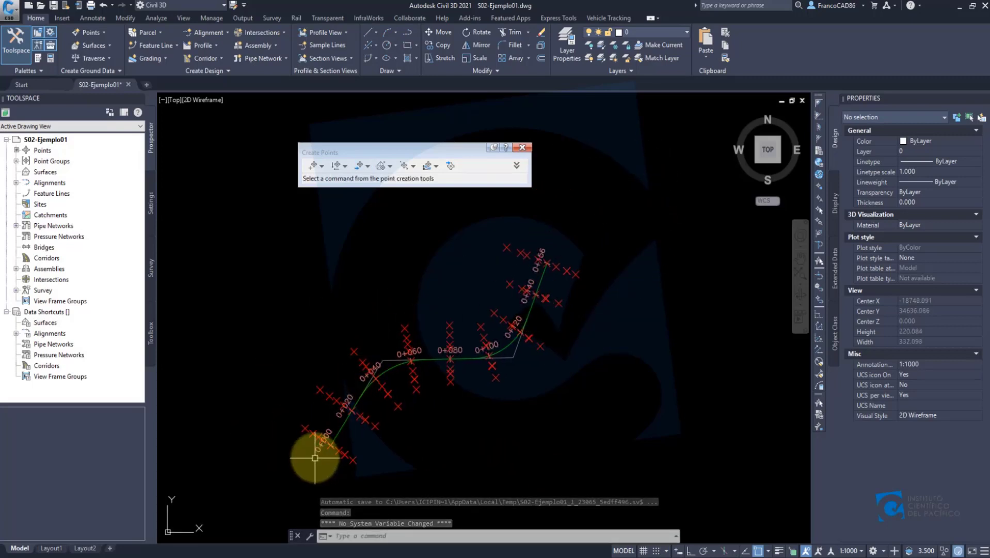
{"action": "scroll", "coordinate": [353, 380], "scroll_direction": "up", "scroll_amount": 2}
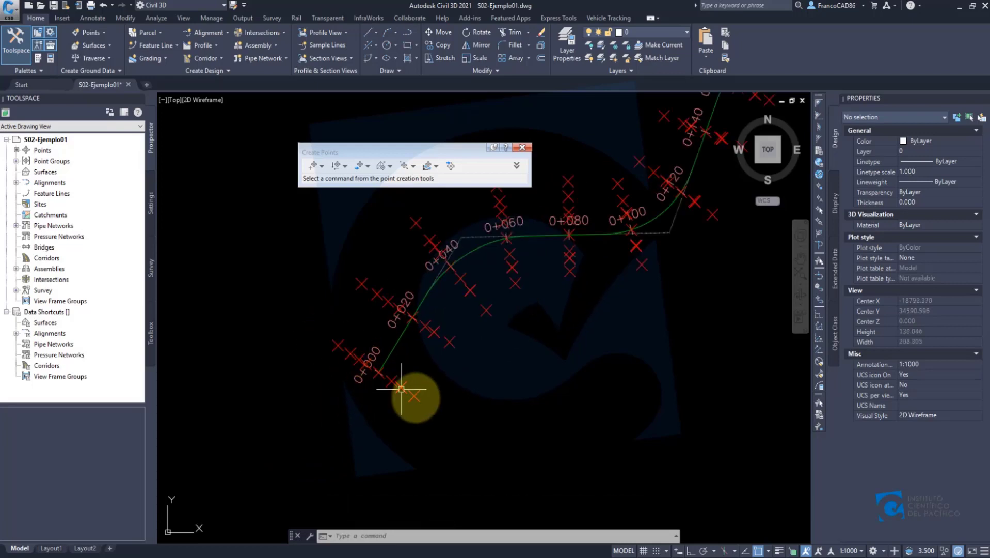
{"action": "scroll", "coordinate": [395, 386], "scroll_direction": "up", "scroll_amount": 2}
{"action": "scroll", "coordinate": [469, 422], "scroll_direction": "down", "scroll_amount": 2}
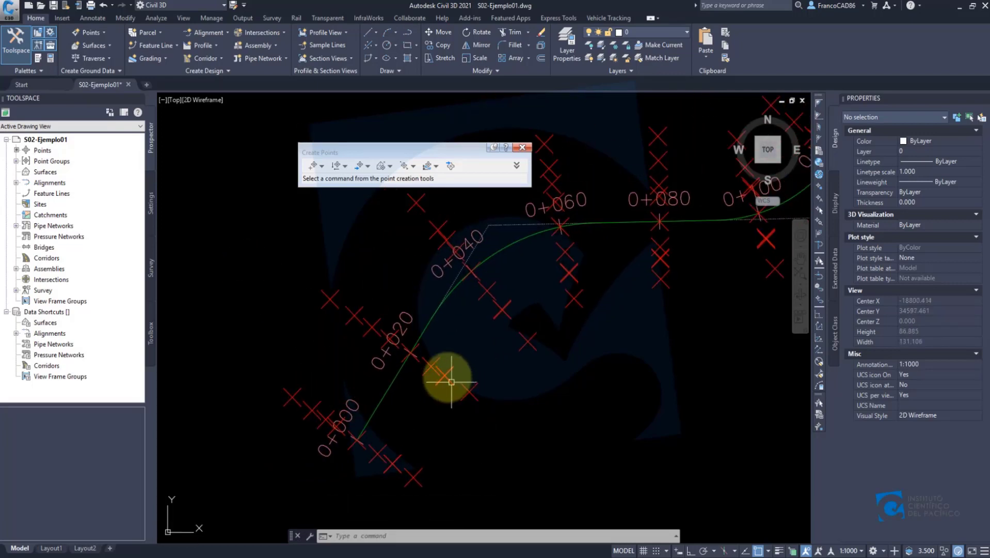
{"action": "scroll", "coordinate": [465, 331], "scroll_direction": "down", "scroll_amount": 3}
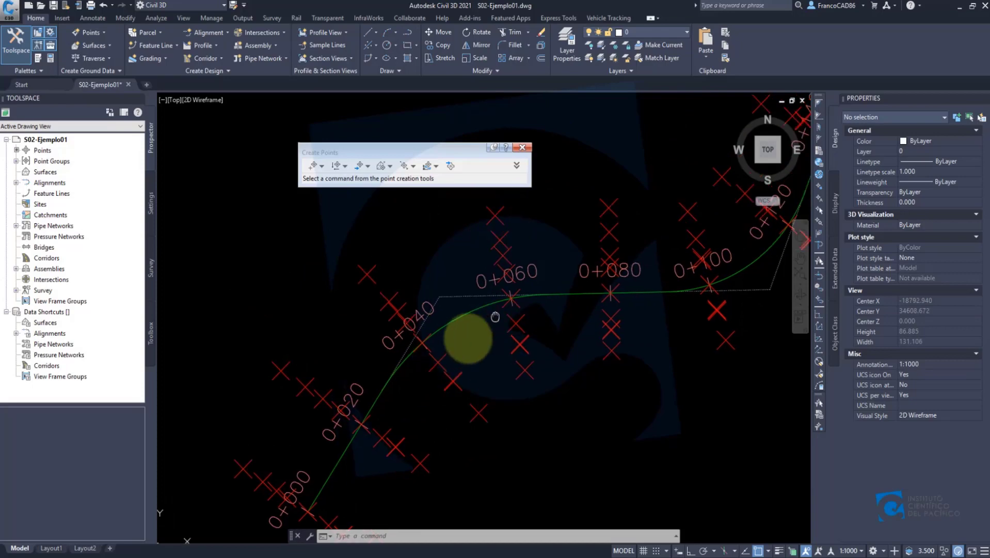
{"action": "scroll", "coordinate": [538, 260], "scroll_direction": "up", "scroll_amount": 3}
{"action": "scroll", "coordinate": [479, 276], "scroll_direction": "down", "scroll_amount": 2}
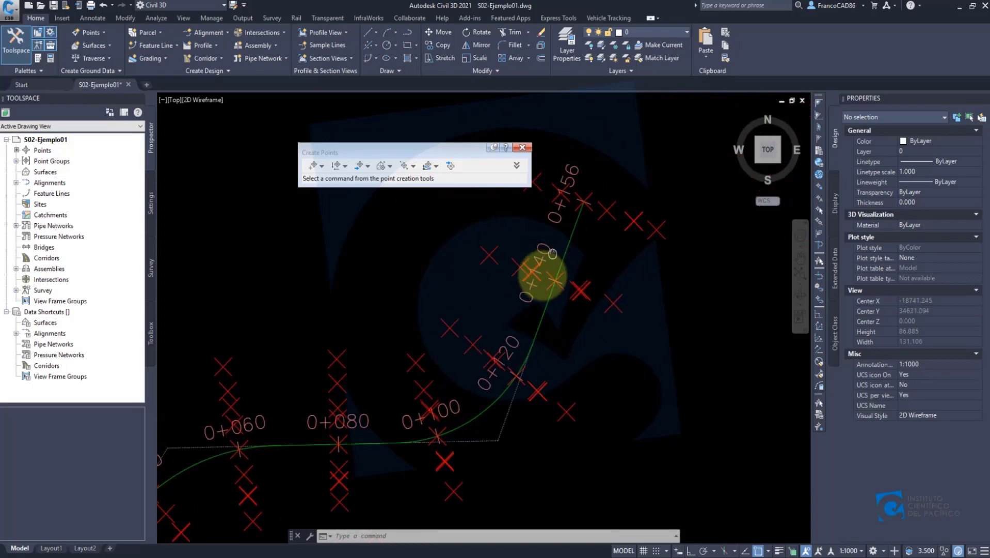
{"action": "scroll", "coordinate": [490, 221], "scroll_direction": "up", "scroll_amount": 2}
{"action": "scroll", "coordinate": [470, 287], "scroll_direction": "down", "scroll_amount": 2}
{"action": "scroll", "coordinate": [444, 297], "scroll_direction": "up", "scroll_amount": 2}
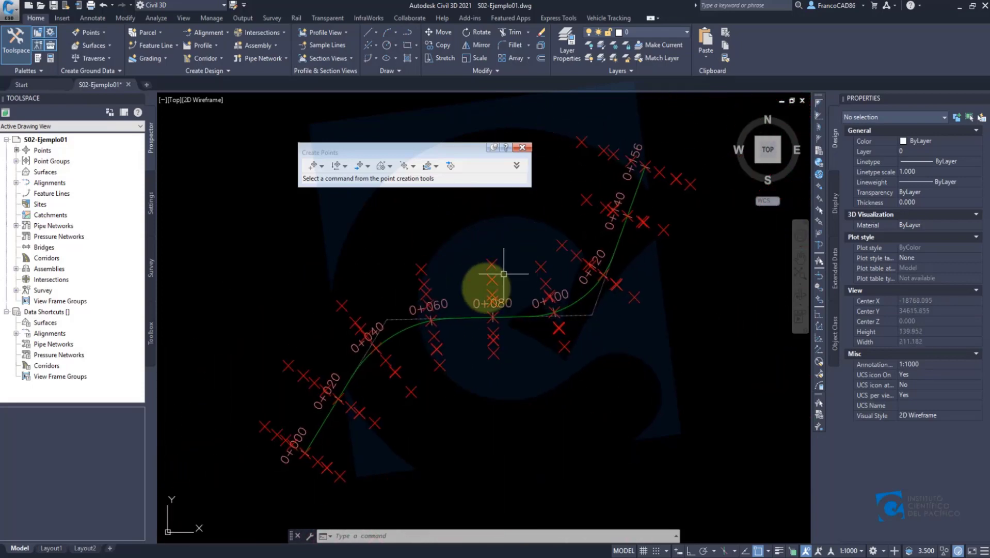
{"action": "scroll", "coordinate": [372, 388], "scroll_direction": "up", "scroll_amount": 4}
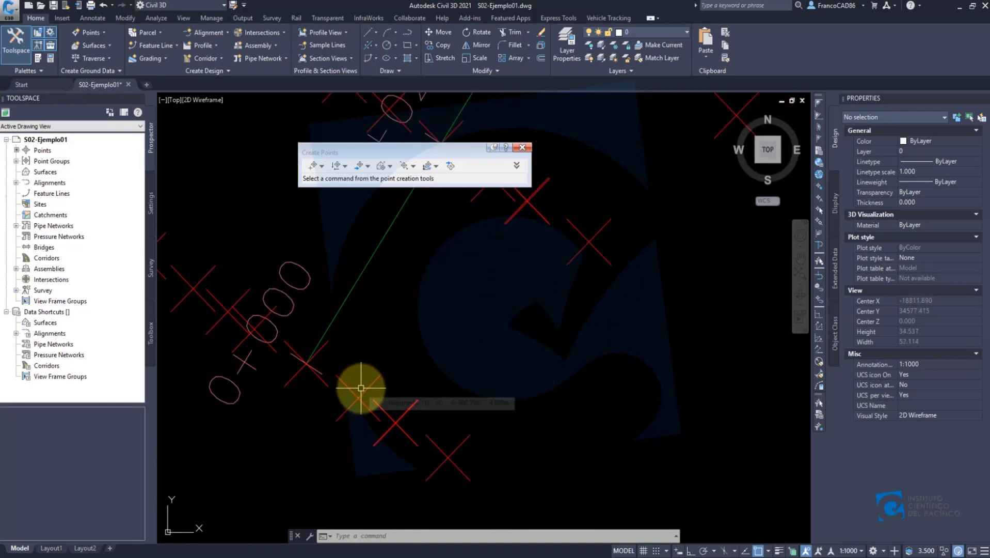
{"action": "scroll", "coordinate": [361, 388], "scroll_direction": "down", "scroll_amount": 6}
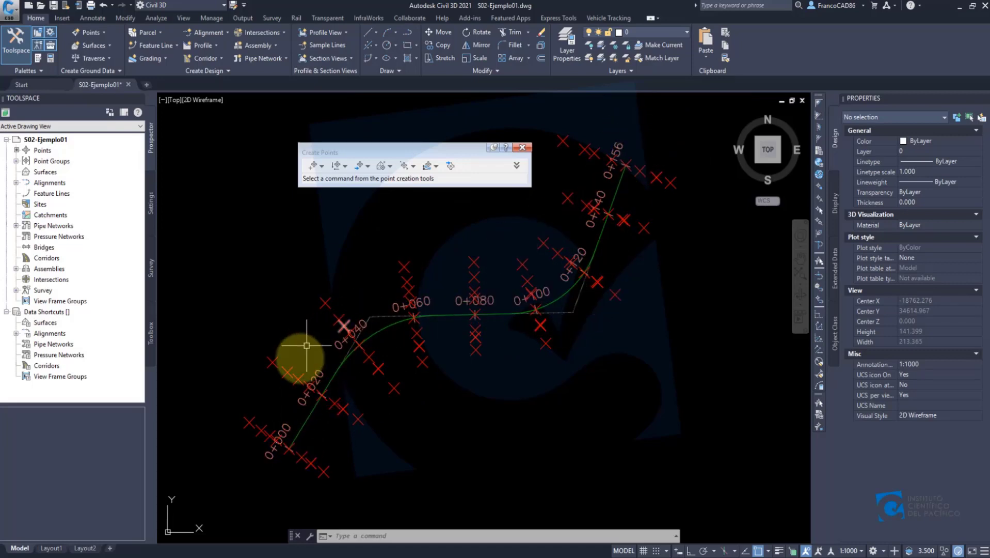
{"action": "scroll", "coordinate": [316, 353], "scroll_direction": "up", "scroll_amount": 2}
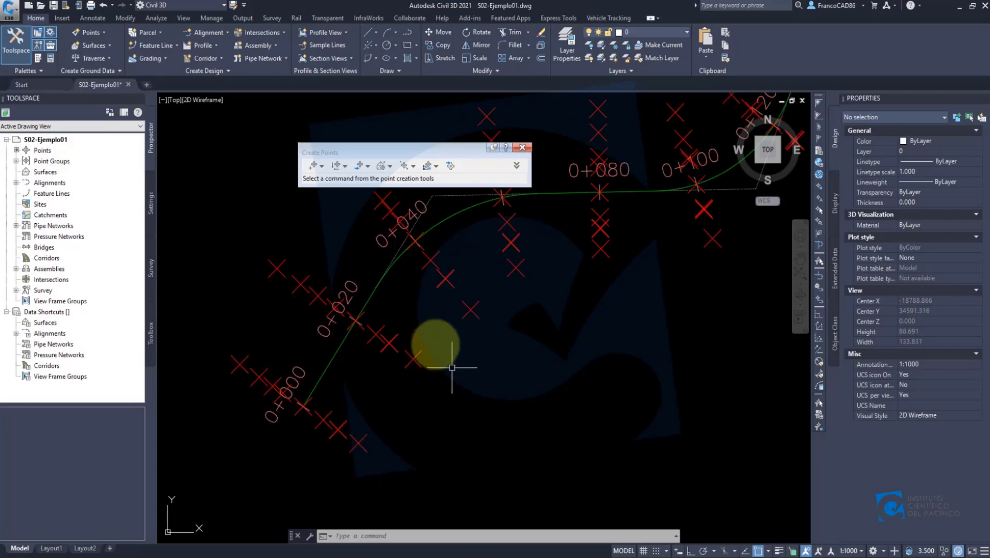
{"action": "scroll", "coordinate": [350, 348], "scroll_direction": "down", "scroll_amount": 2}
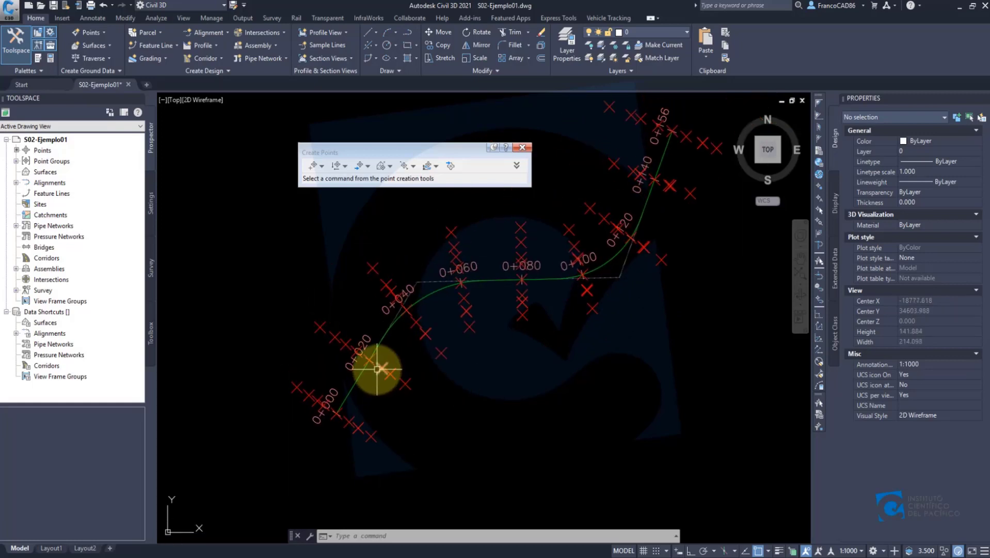
Step: Inspect the properties of a single COGO point near station 0+040 and clear the selection
{"action": "left_click", "coordinate": [418, 321]}
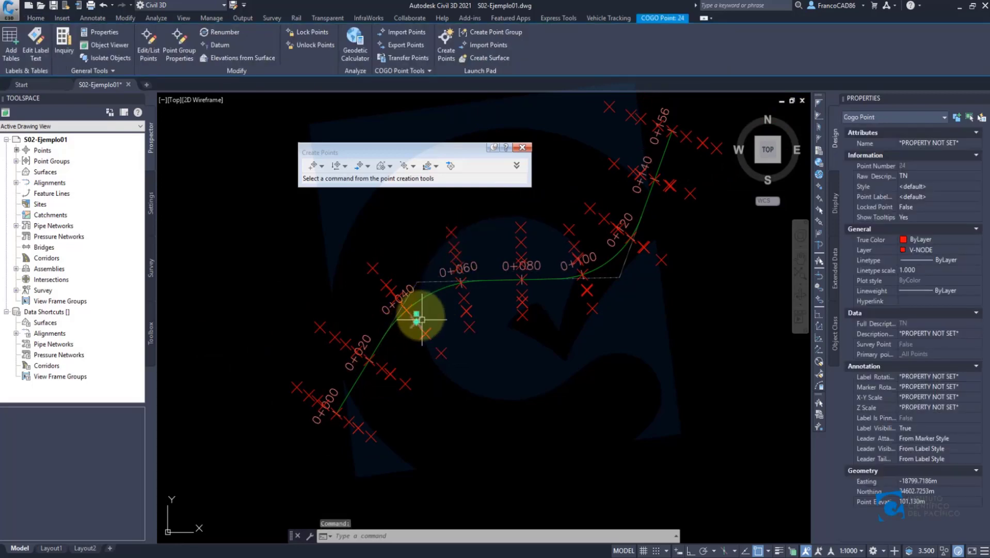
{"action": "left_click_drag", "start_coordinate": [418, 315], "coordinate": [355, 360]}
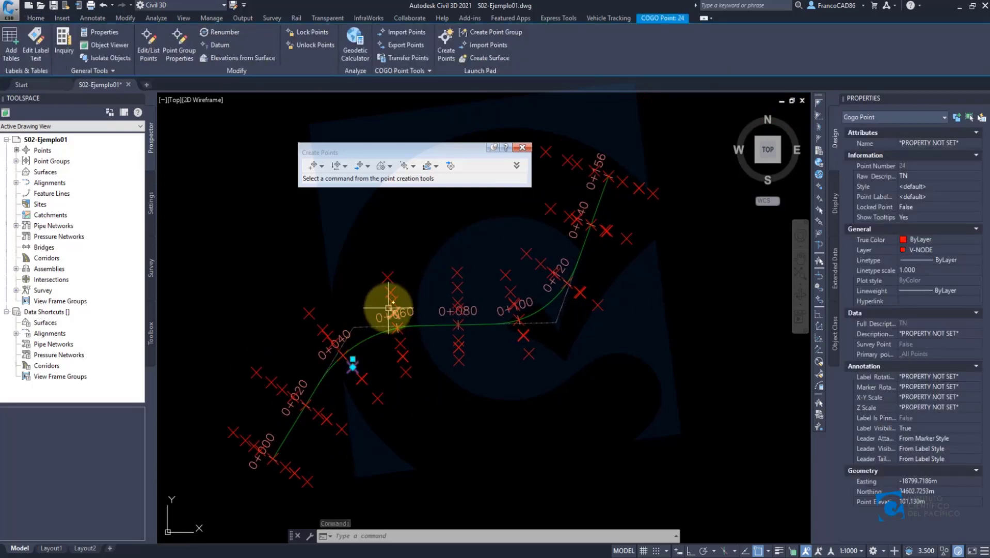
{"action": "key", "text": "Escape"}
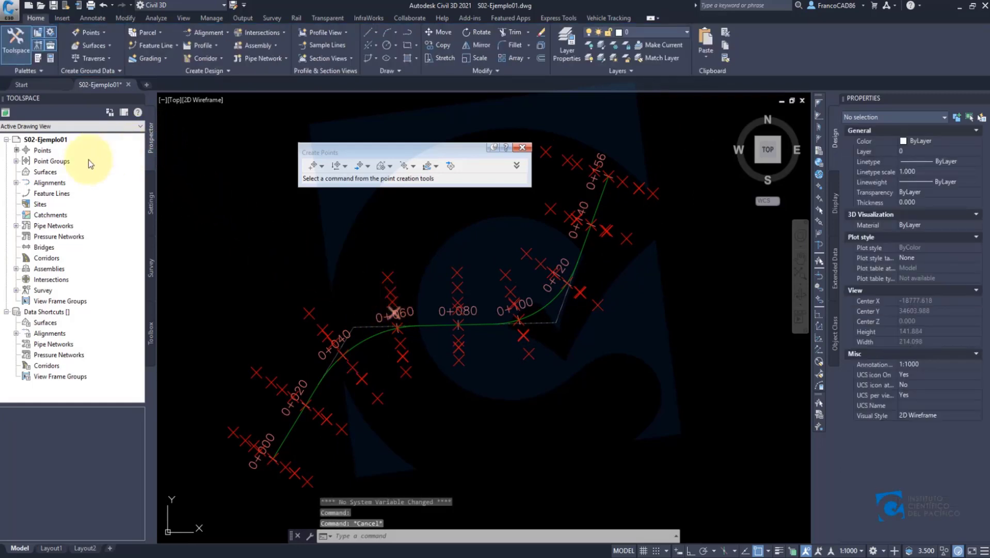
Step: Select every point of the _All Points group and view them in the Object Viewer
{"action": "left_click", "coordinate": [17, 161]}
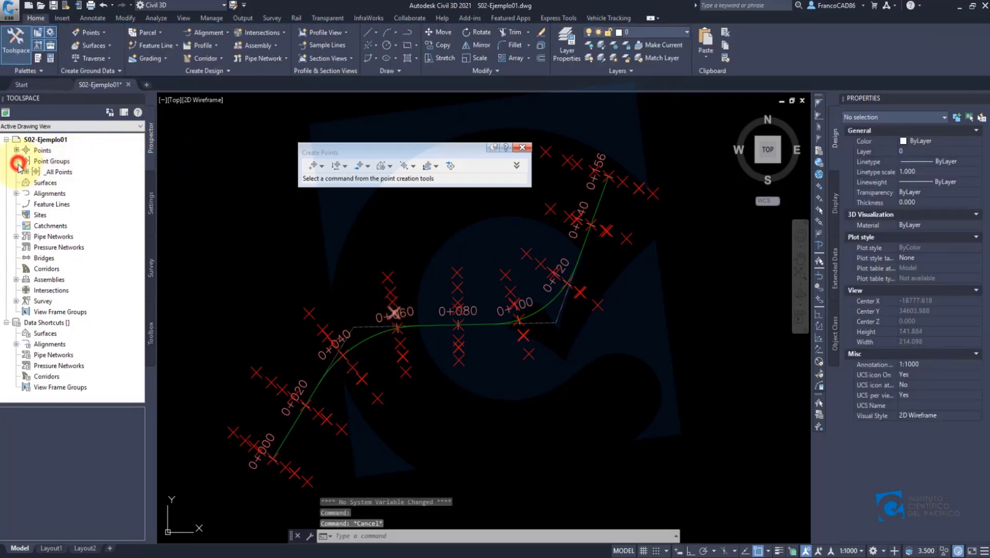
{"action": "right_click", "coordinate": [60, 176]}
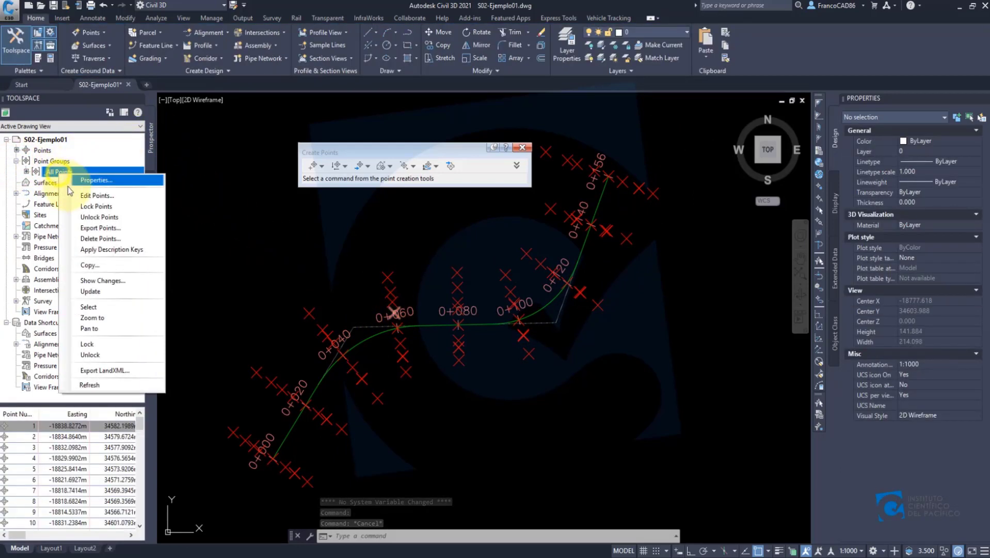
{"action": "left_click", "coordinate": [85, 306]}
{"action": "right_click", "coordinate": [477, 236]}
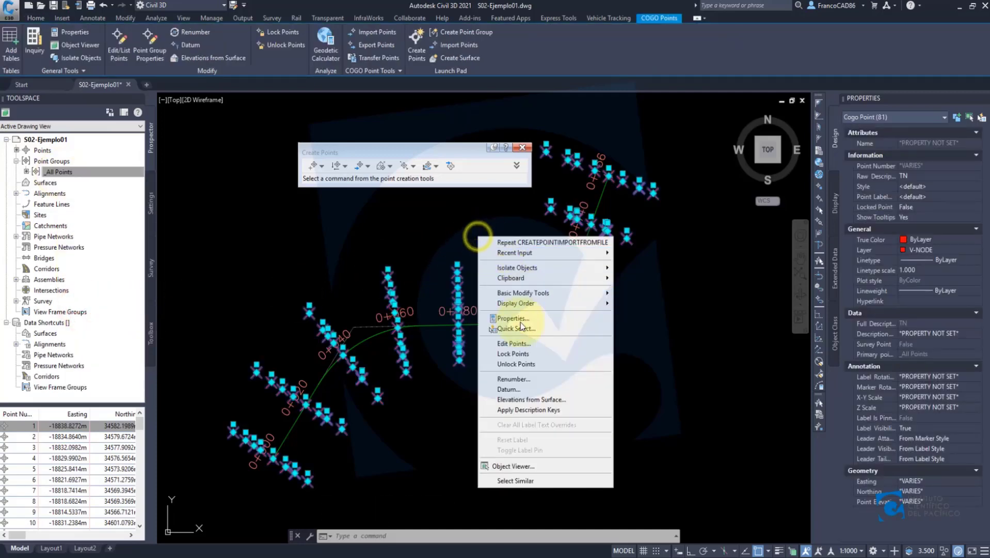
{"action": "left_click", "coordinate": [508, 466]}
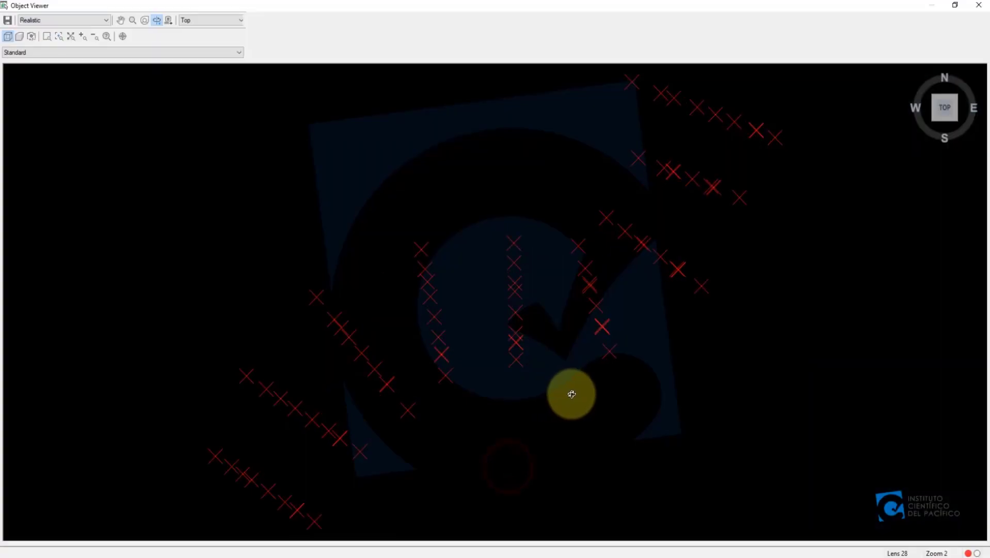
{"action": "left_click", "coordinate": [932, 119]}
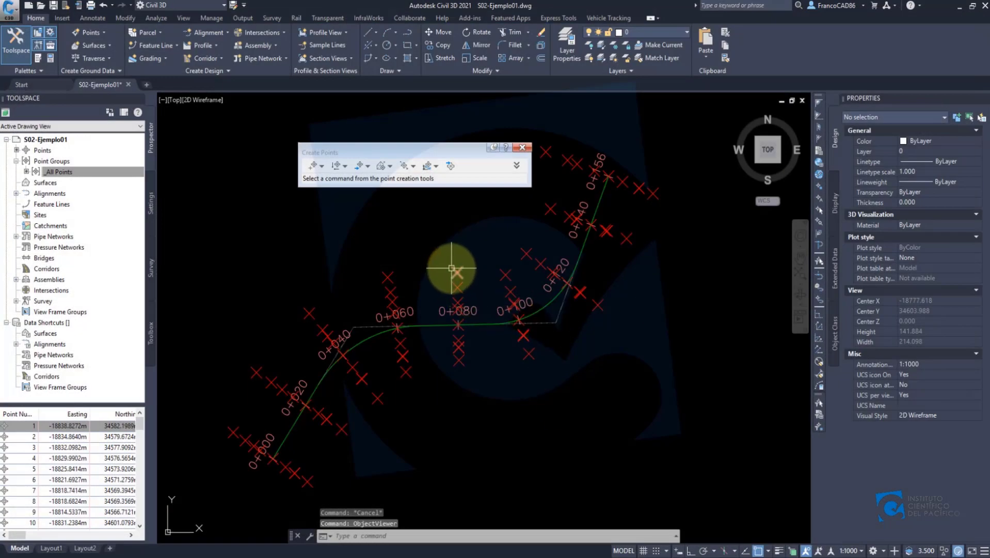
Step: Edit the Basic point style of the _All Points group to make the Marker component visible in the Model view direction
{"action": "left_click", "coordinate": [451, 268]}
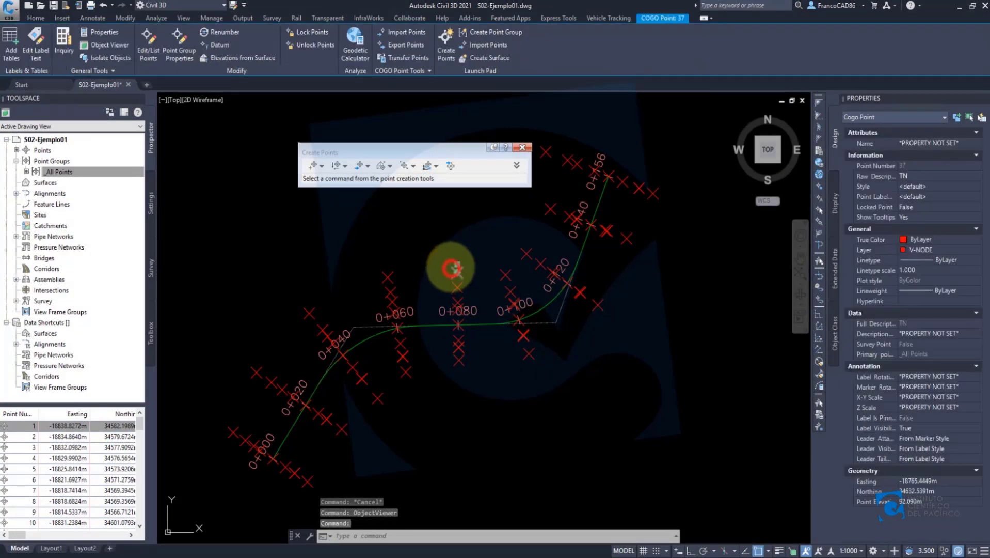
{"action": "right_click", "coordinate": [384, 235]}
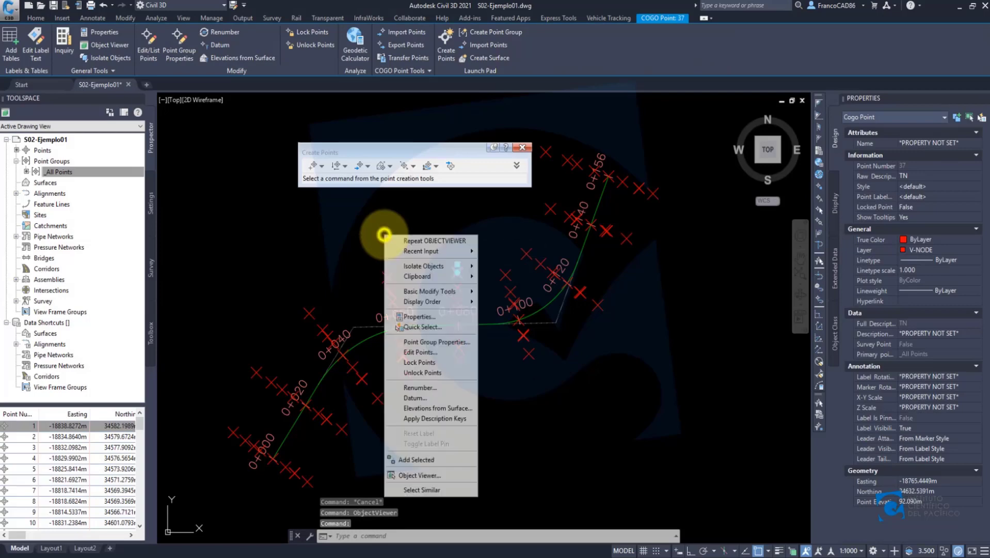
{"action": "left_click", "coordinate": [408, 343]}
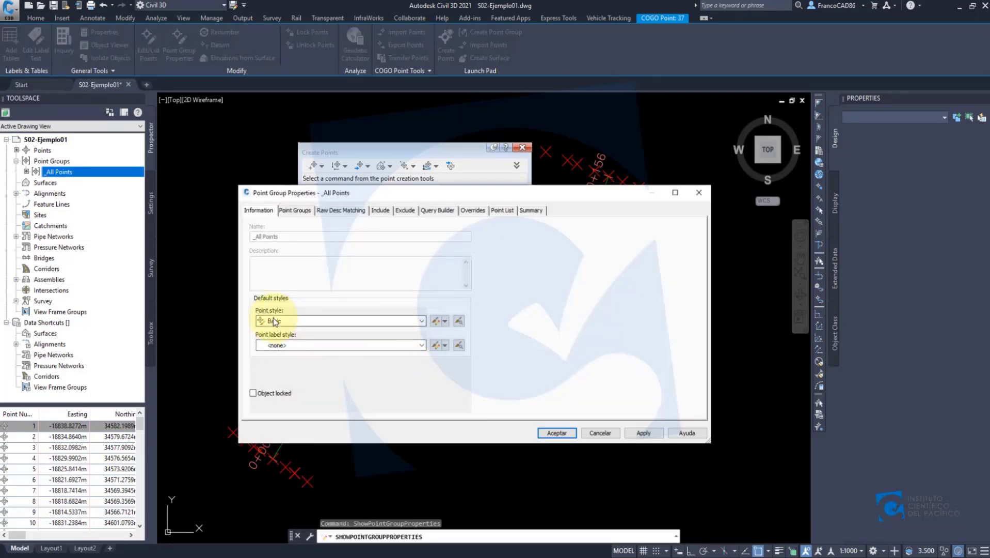
{"action": "left_click", "coordinate": [432, 321]}
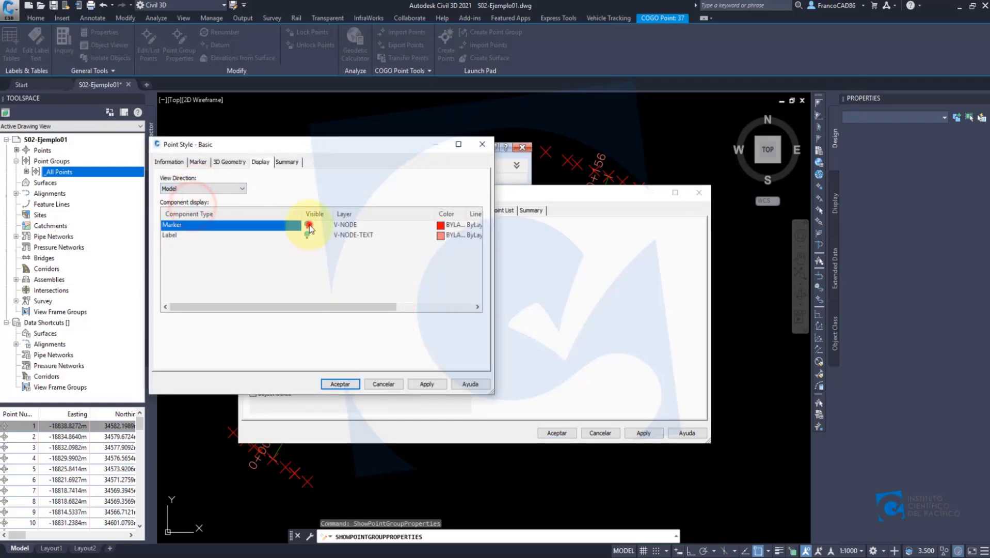
{"action": "left_click", "coordinate": [356, 382]}
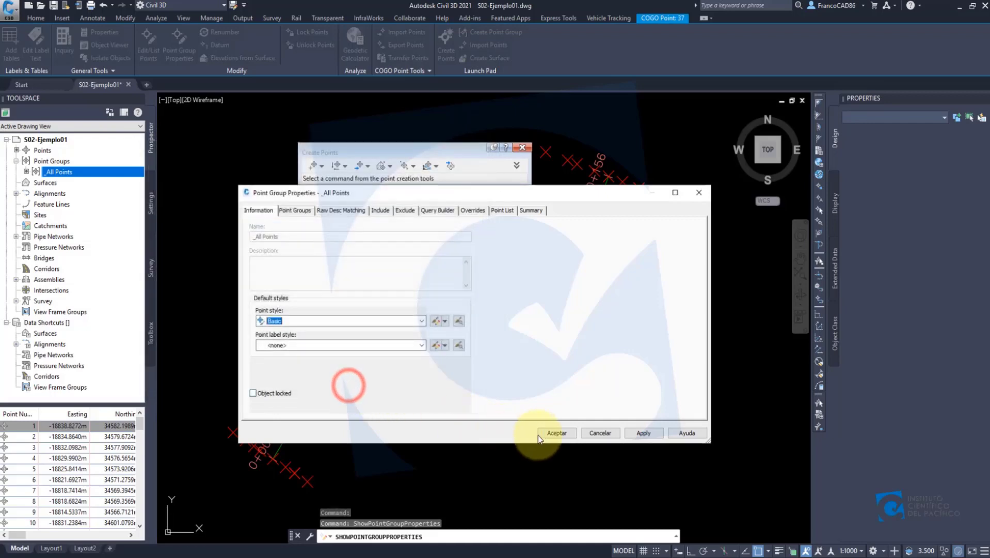
{"action": "left_click", "coordinate": [552, 432]}
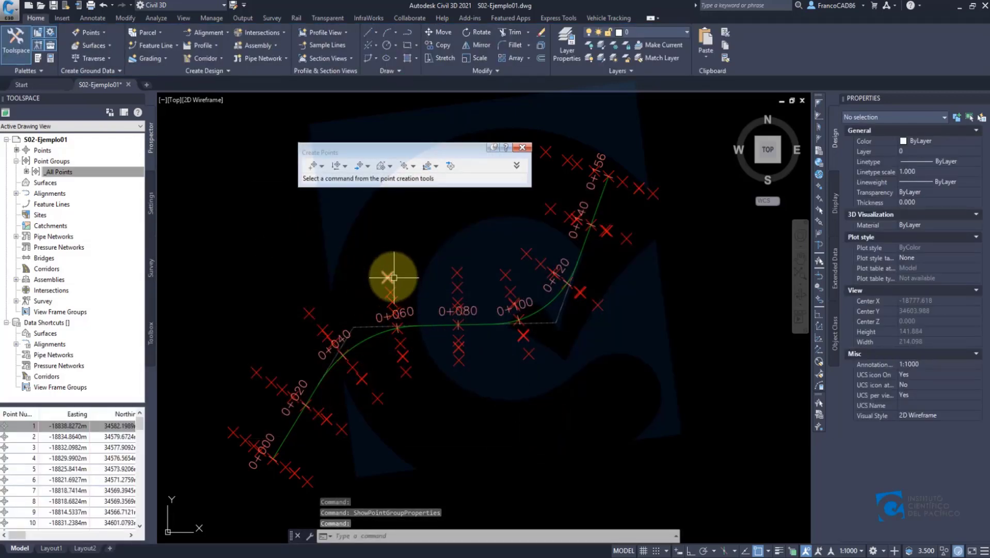
Step: Reselect all points of the _All Points group and orbit them in 3D in the Object Viewer, closing it when done
{"action": "right_click", "coordinate": [99, 173]}
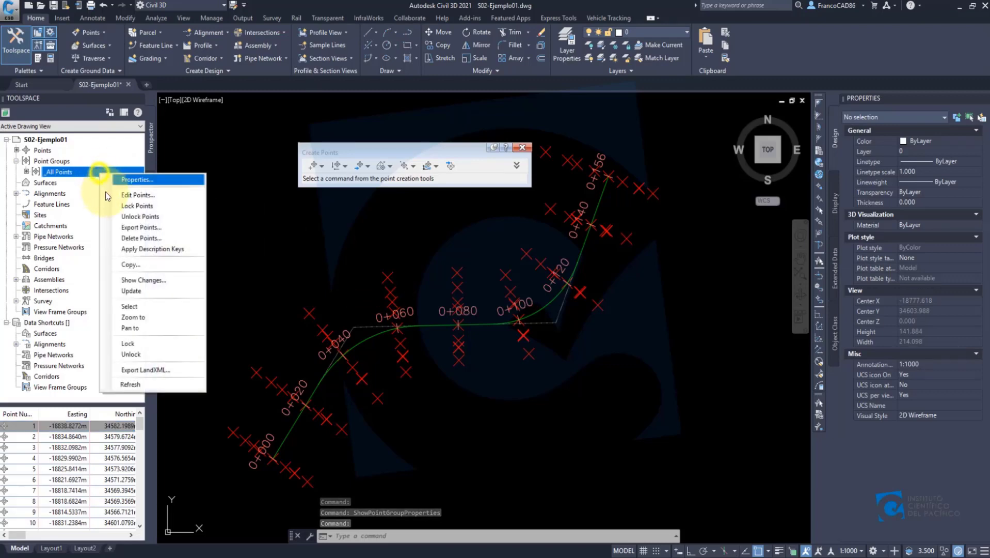
{"action": "left_click", "coordinate": [128, 306]}
{"action": "right_click", "coordinate": [305, 238]}
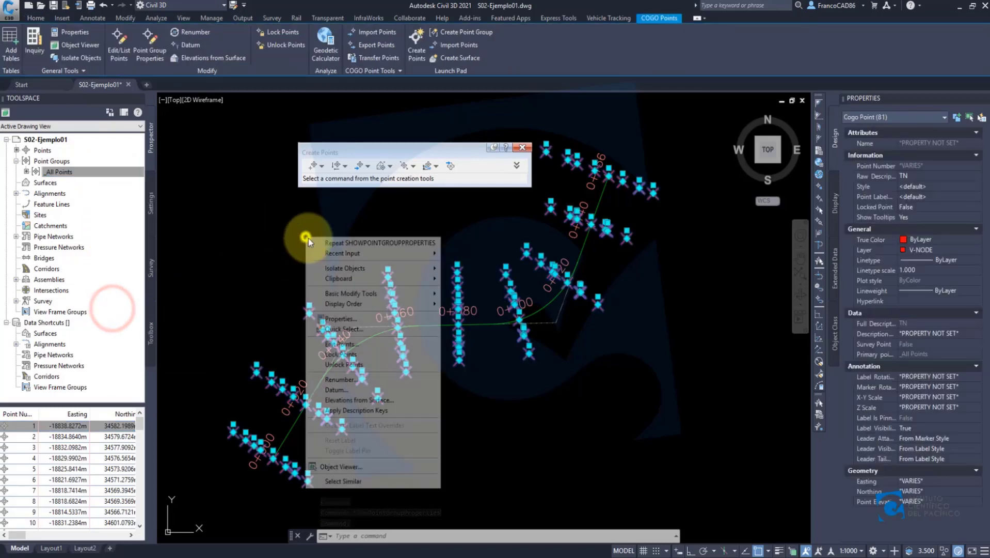
{"action": "left_click", "coordinate": [339, 467]}
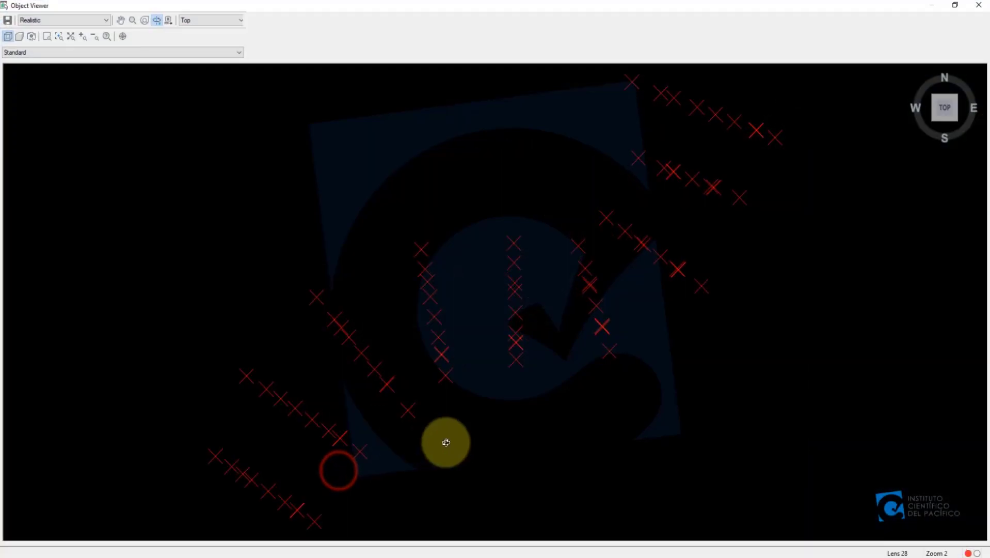
{"action": "mouse_move", "coordinate": [475, 442]}
{"action": "left_mouse_down"}
{"action": "mouse_move", "coordinate": [567, 407]}
{"action": "mouse_move", "coordinate": [528, 433]}
{"action": "mouse_move", "coordinate": [511, 418]}
{"action": "mouse_move", "coordinate": [534, 369]}
{"action": "mouse_move", "coordinate": [525, 385]}
{"action": "mouse_move", "coordinate": [524, 367]}
{"action": "mouse_move", "coordinate": [504, 354]}
{"action": "mouse_move", "coordinate": [523, 354]}
{"action": "mouse_move", "coordinate": [490, 356]}
{"action": "mouse_move", "coordinate": [553, 361]}
{"action": "mouse_move", "coordinate": [548, 393]}
{"action": "mouse_move", "coordinate": [392, 283]}
{"action": "mouse_move", "coordinate": [413, 256]}
{"action": "mouse_move", "coordinate": [460, 329]}
{"action": "mouse_move", "coordinate": [535, 354]}
{"action": "mouse_move", "coordinate": [495, 348]}
{"action": "mouse_move", "coordinate": [495, 337]}
{"action": "mouse_move", "coordinate": [473, 354]}
{"action": "mouse_move", "coordinate": [549, 349]}
{"action": "mouse_move", "coordinate": [396, 347]}
{"action": "mouse_move", "coordinate": [421, 356]}
{"action": "left_mouse_up"}
{"action": "key", "text": "Escape"}
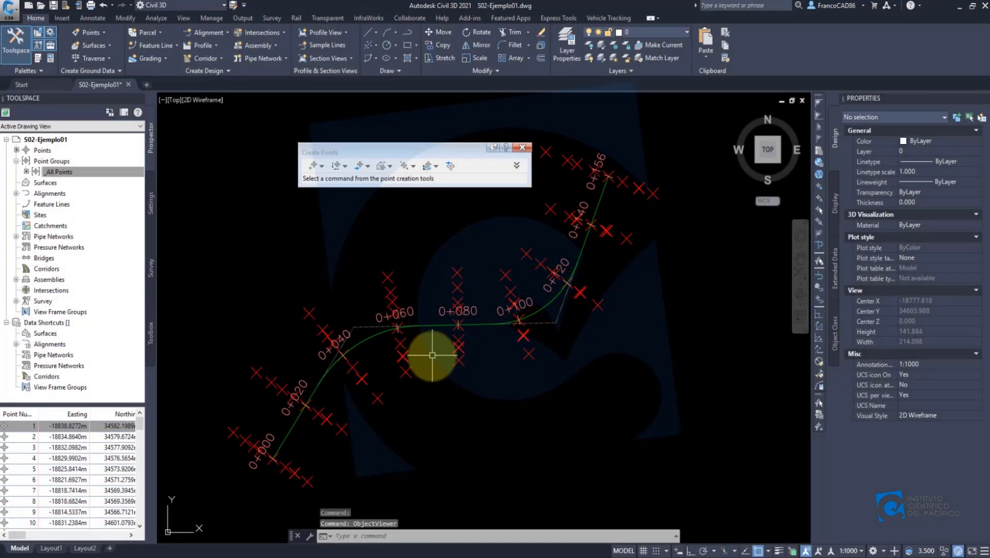
Step: Draw connected line segments through the cross-section points at station 0+000, from one outermost point across the alignment to the other
{"action": "scroll", "coordinate": [295, 360], "scroll_direction": "up", "scroll_amount": 3}
{"action": "scroll", "coordinate": [336, 330], "scroll_direction": "up", "scroll_amount": 2}
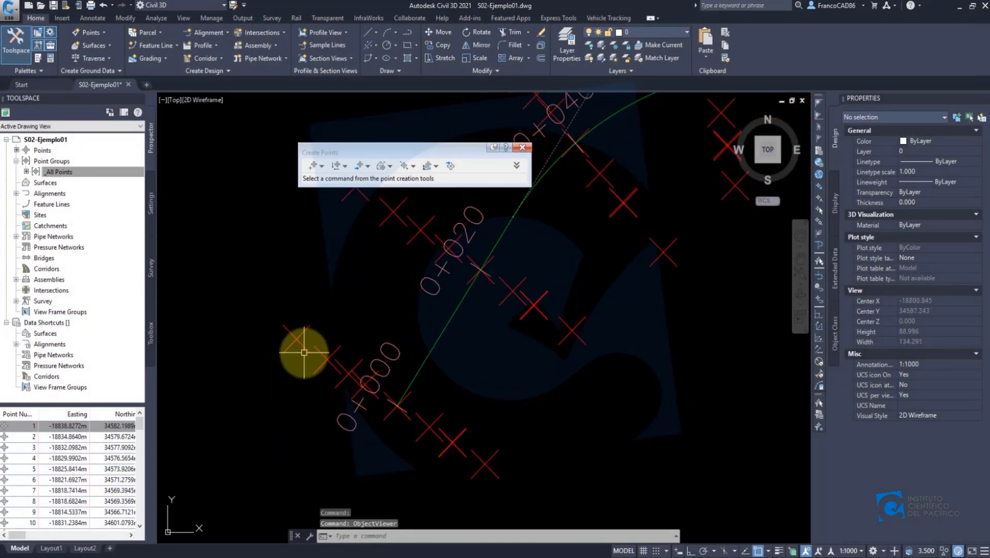
{"action": "left_click_drag", "start_coordinate": [328, 345], "coordinate": [327, 309]}
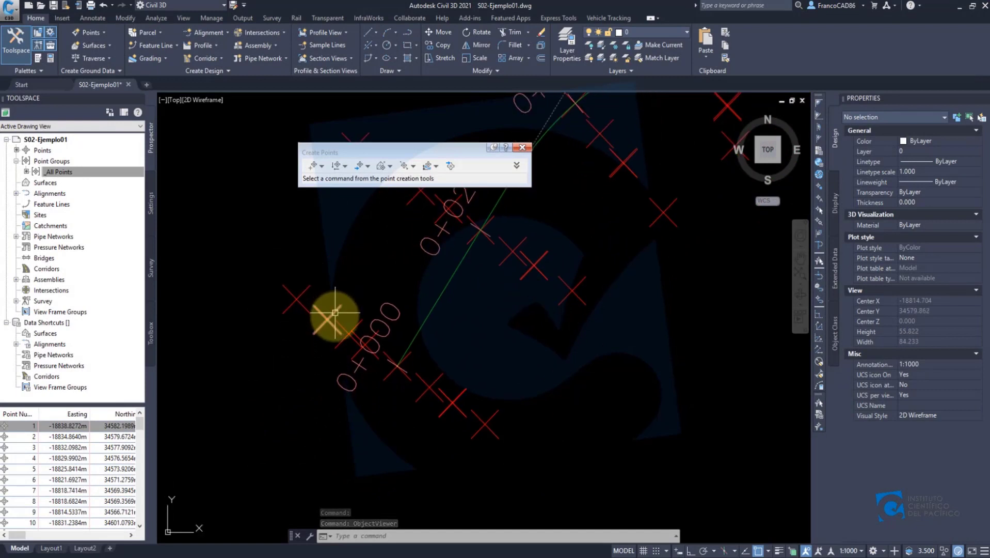
{"action": "type", "text": "l"}
{"action": "key", "text": "Return"}
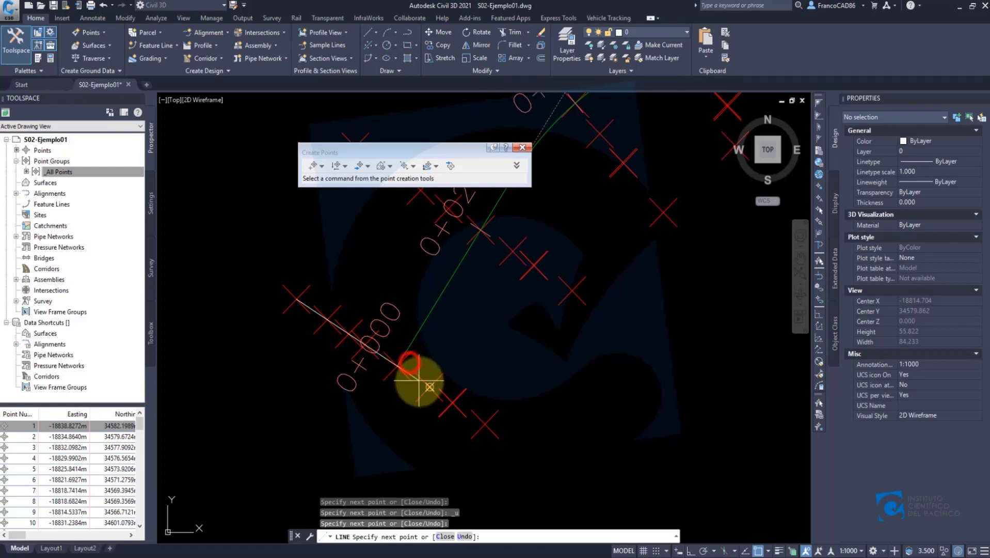
{"action": "scroll", "coordinate": [453, 402], "scroll_direction": "up", "scroll_amount": 4}
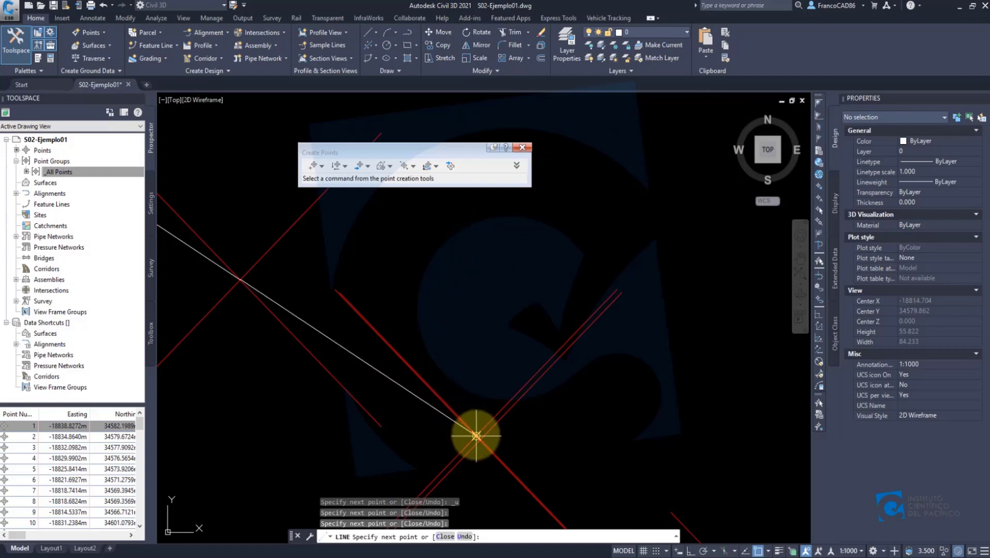
{"action": "scroll", "coordinate": [481, 439], "scroll_direction": "down", "scroll_amount": 2}
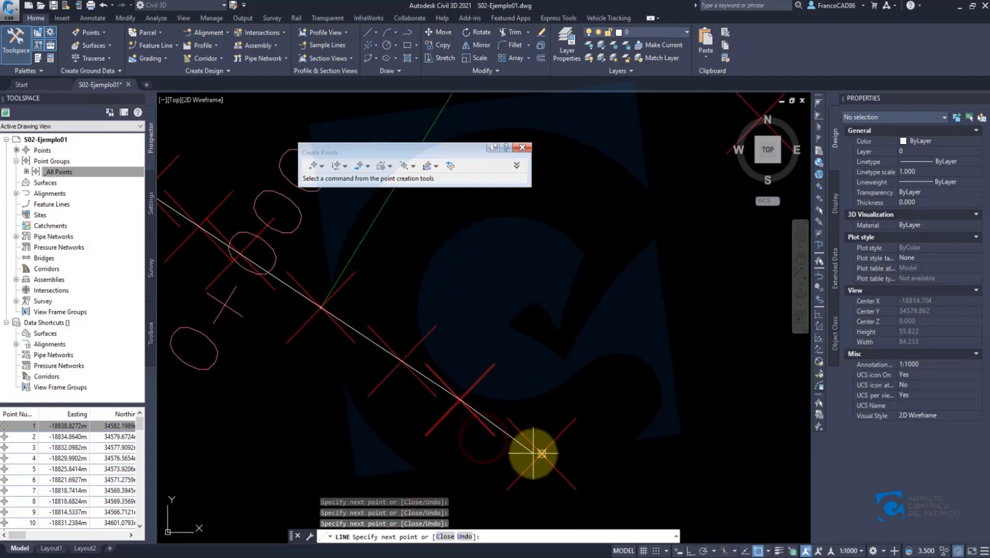
{"action": "left_click", "coordinate": [537, 453]}
{"action": "scroll", "coordinate": [497, 397], "scroll_direction": "down", "scroll_amount": 5}
{"action": "key", "text": "Return"}
Step: Select the line segments of the 0+000 cross-section individually and orbit them in the Object Viewer
{"action": "left_click", "coordinate": [406, 343]}
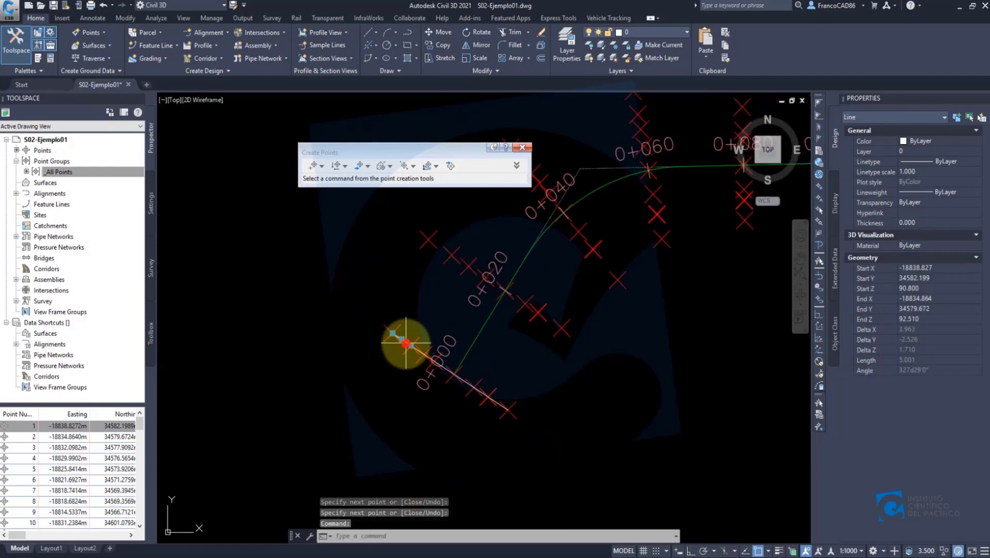
{"action": "left_click", "coordinate": [413, 348]}
{"action": "scroll", "coordinate": [439, 365], "scroll_direction": "up", "scroll_amount": 2}
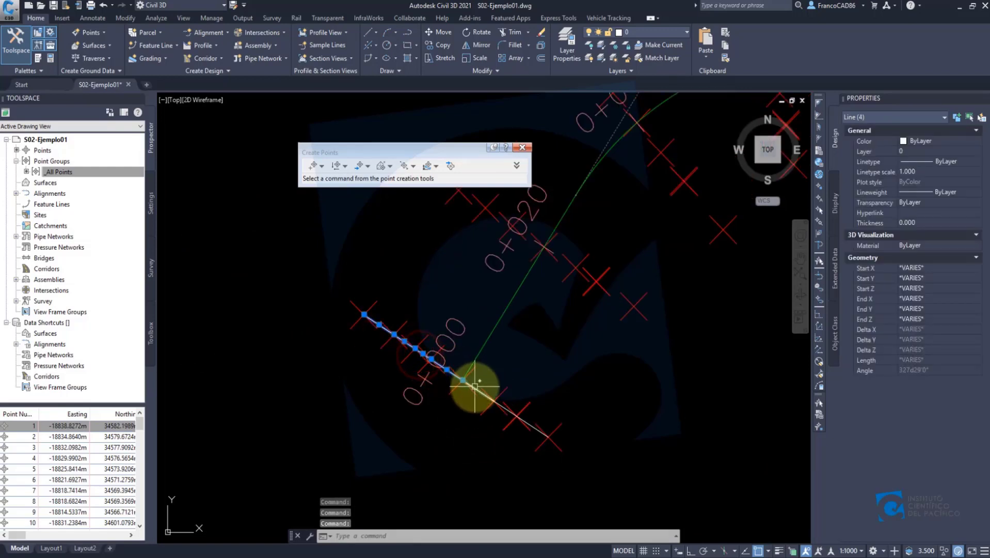
{"action": "left_click_drag", "start_coordinate": [527, 416], "coordinate": [475, 385]}
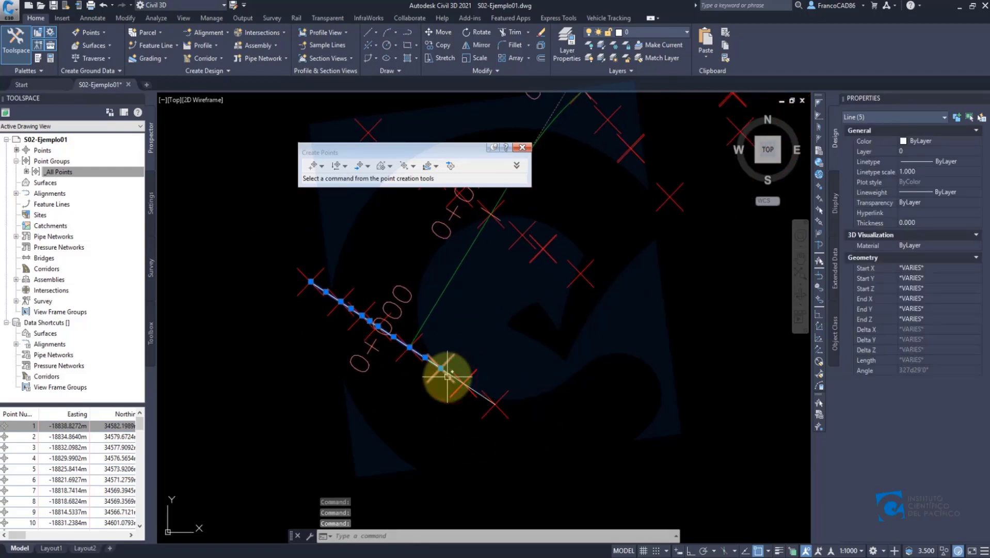
{"action": "right_click", "coordinate": [409, 263]}
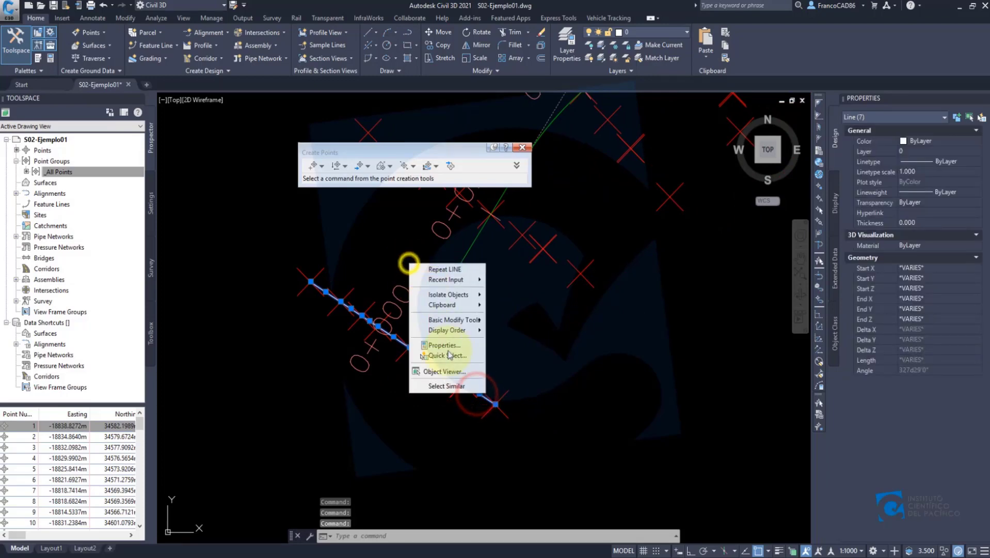
{"action": "left_click", "coordinate": [447, 371]}
{"action": "left_click_drag", "start_coordinate": [449, 376], "coordinate": [634, 248]}
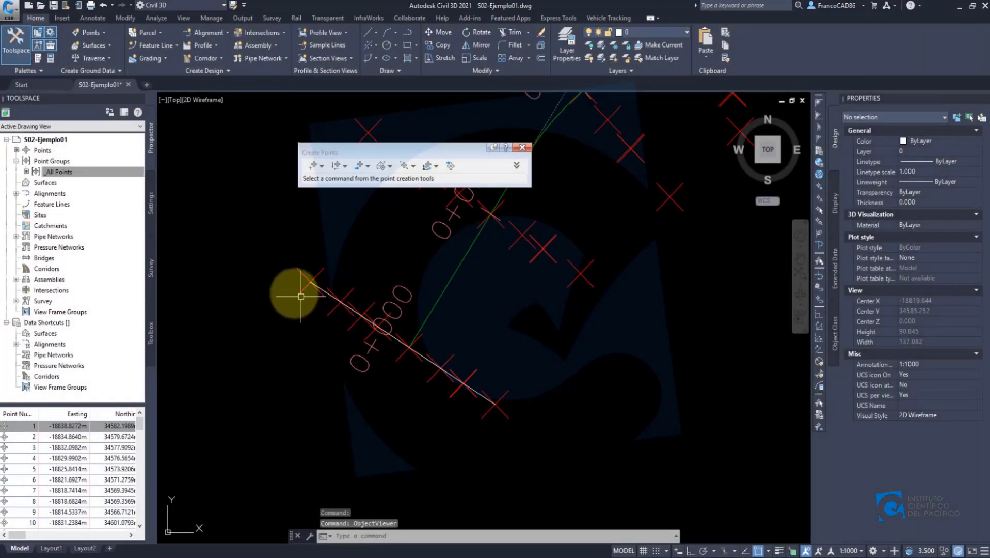
Step: Select one cross-section line at 0+000, extend the selection to all similar lines, and open them in the Object Viewer
{"action": "left_click", "coordinate": [270, 274]}
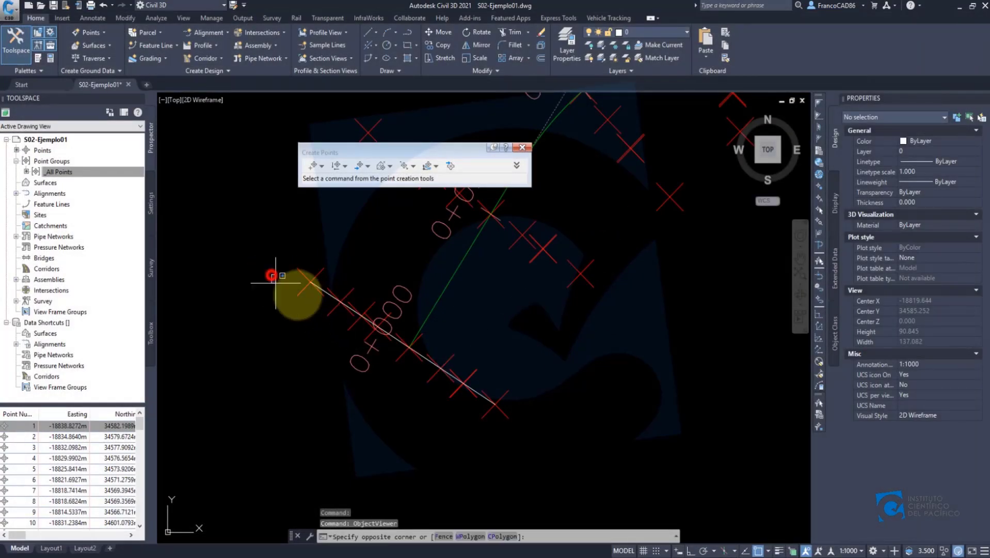
{"action": "left_click", "coordinate": [325, 295]}
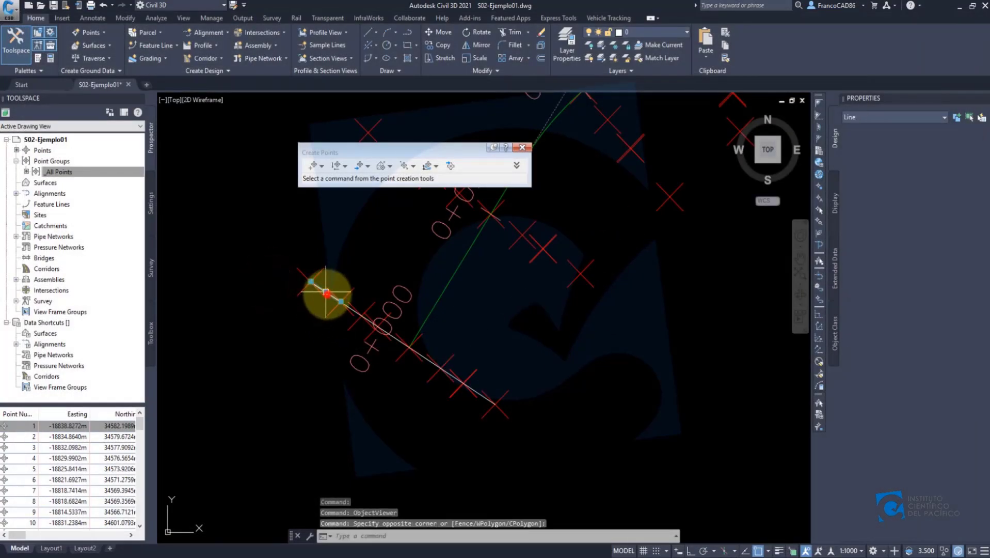
{"action": "right_click", "coordinate": [362, 244]}
{"action": "left_click", "coordinate": [405, 409]}
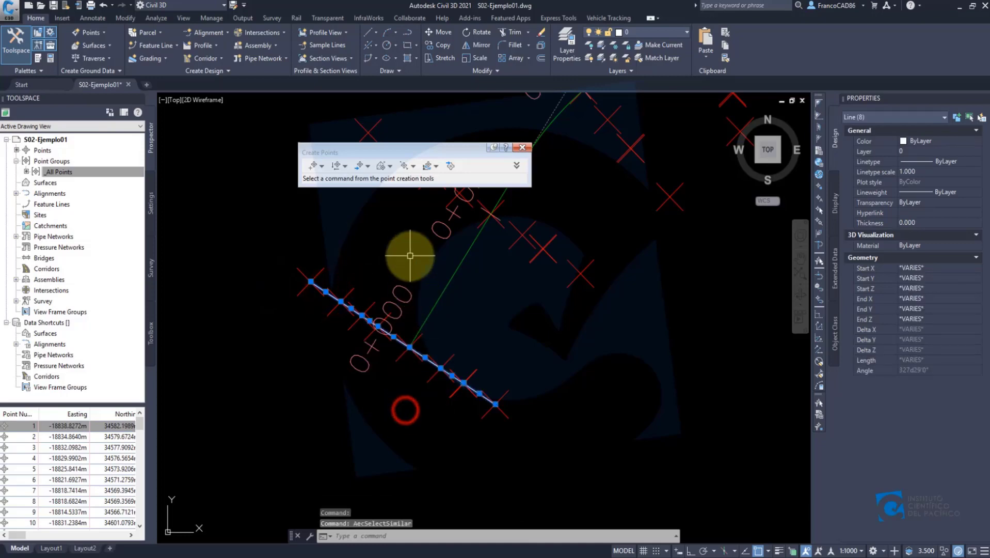
{"action": "right_click", "coordinate": [410, 255]}
{"action": "left_click", "coordinate": [455, 365]}
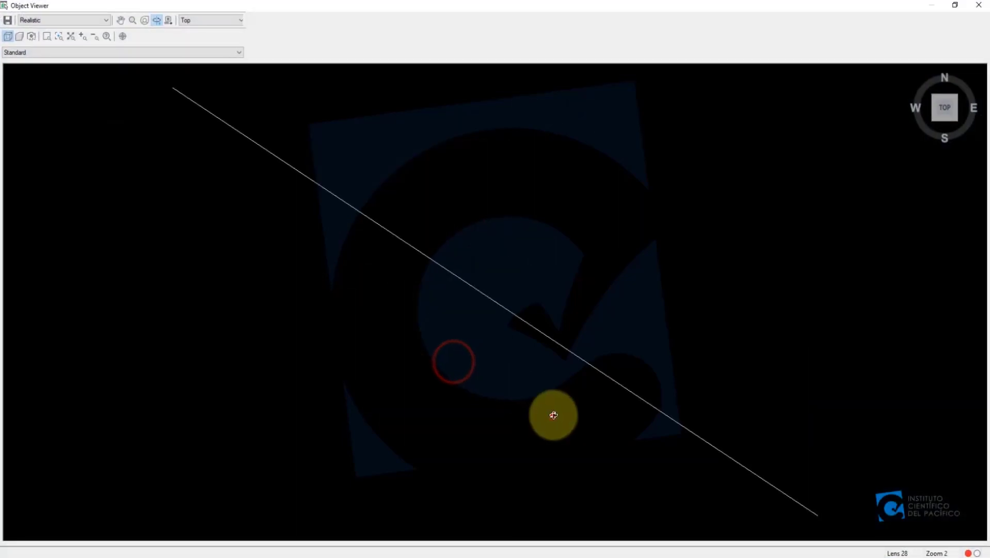
Step: Orbit the 0+000 cross-section to a near-front view and examine its profile across the platform and side slopes, closing the viewer when done
{"action": "left_click_drag", "start_coordinate": [552, 413], "coordinate": [256, 411]}
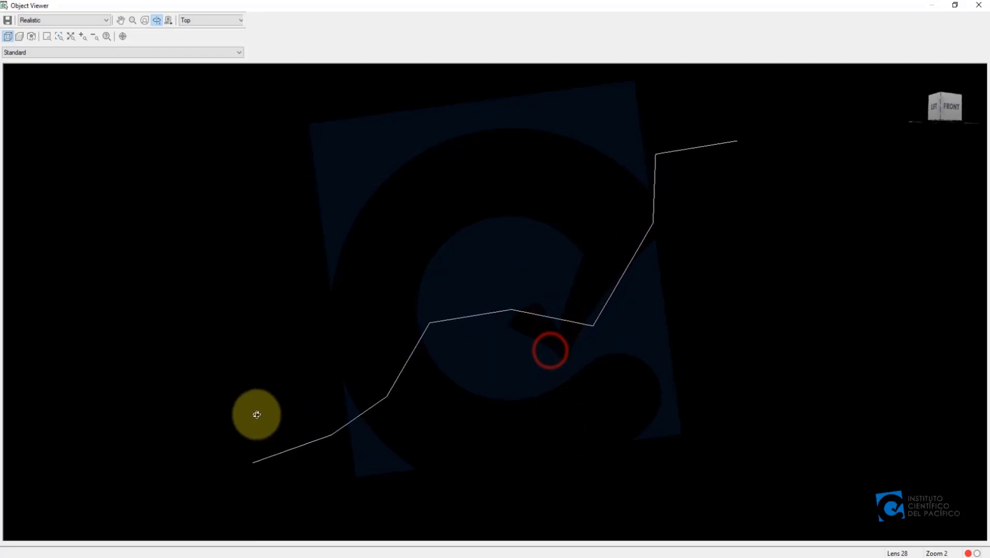
{"action": "left_click_drag", "start_coordinate": [635, 261], "coordinate": [495, 328]}
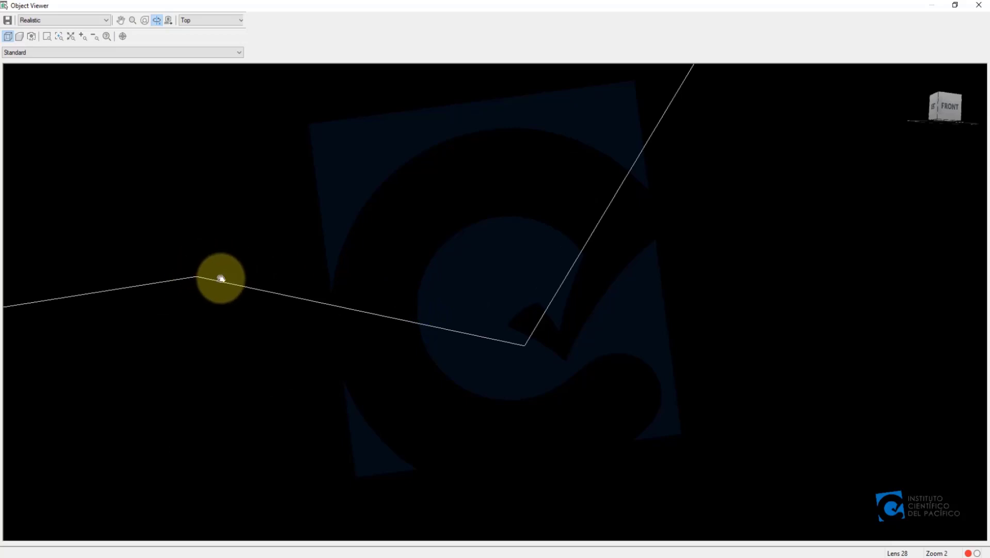
{"action": "left_click_drag", "start_coordinate": [220, 279], "coordinate": [514, 264]}
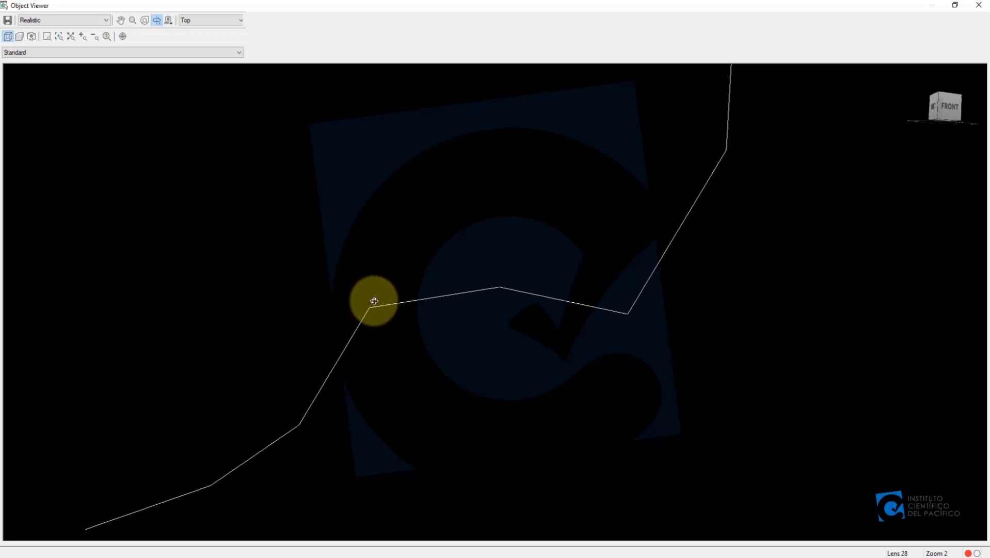
{"action": "left_click_drag", "start_coordinate": [427, 290], "coordinate": [430, 319]}
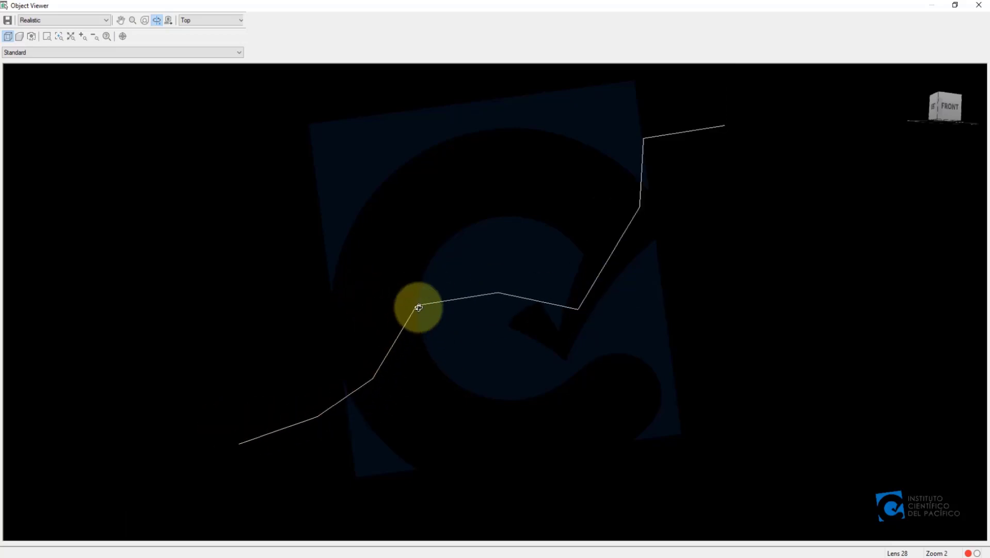
{"action": "left_click_drag", "start_coordinate": [658, 273], "coordinate": [552, 313]}
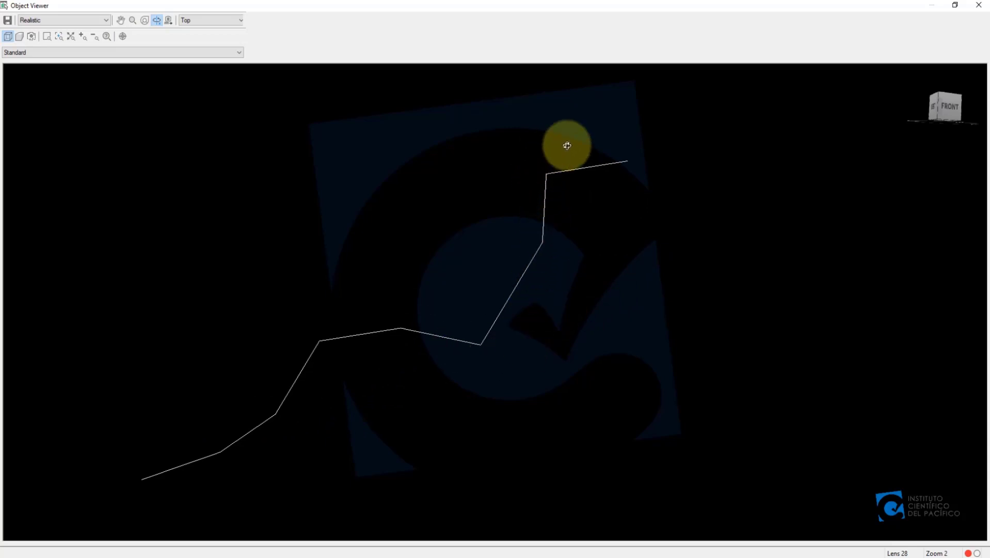
{"action": "scroll", "coordinate": [598, 228], "scroll_direction": "down", "scroll_amount": 2}
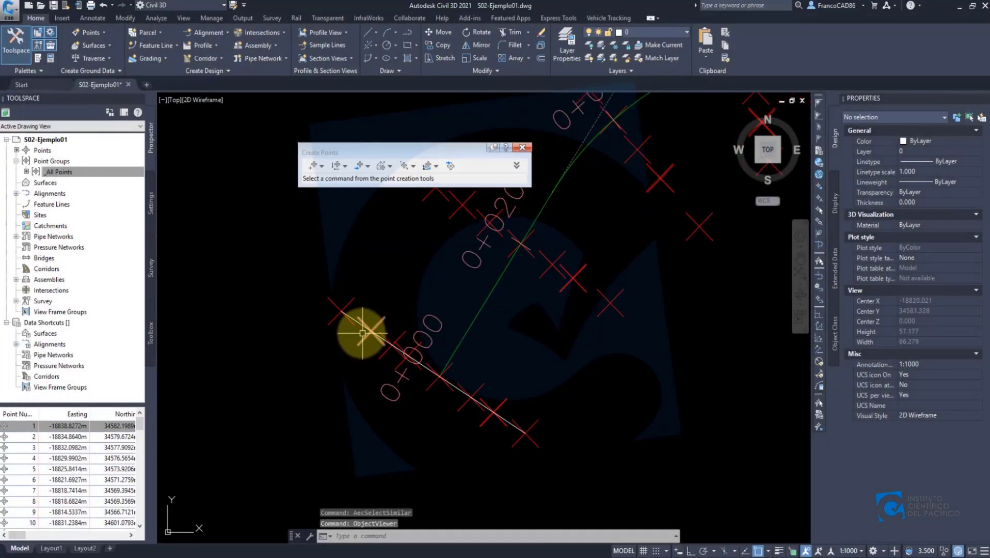
Step: Select all the similar line segments of the 0+000 cross-section and delete them
{"action": "left_click", "coordinate": [358, 324]}
{"action": "right_click", "coordinate": [412, 266]}
{"action": "left_click", "coordinate": [444, 426]}
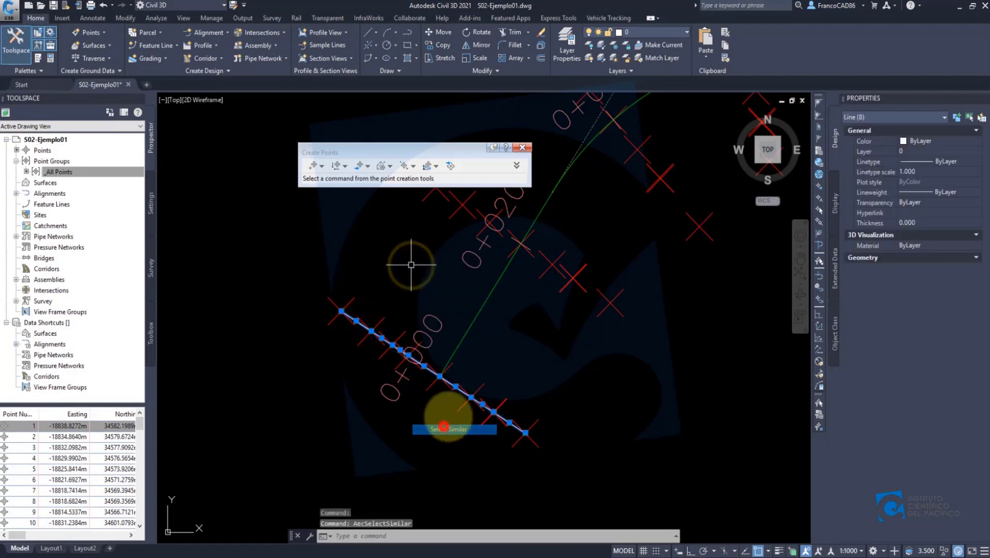
{"action": "key", "text": "Delete"}
{"action": "scroll", "coordinate": [485, 351], "scroll_direction": "down", "scroll_amount": 3}
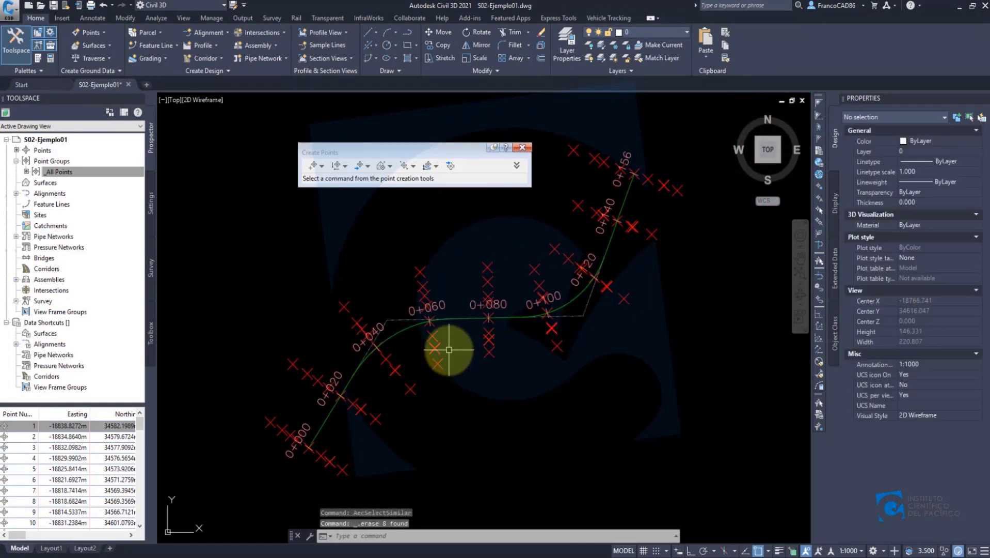